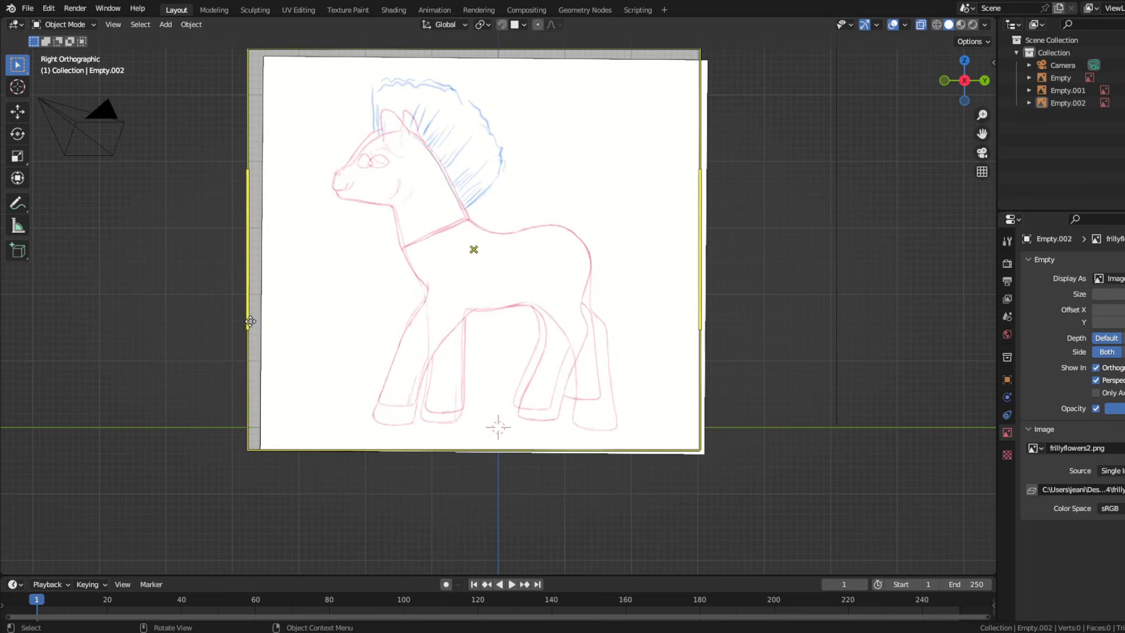
# Add a cube with a level 3 subdivision modifier, then move and shrink it in Edit Mode to cover the pony's rump in the side sketch
pyautogui.hotkey('shift', 'a')
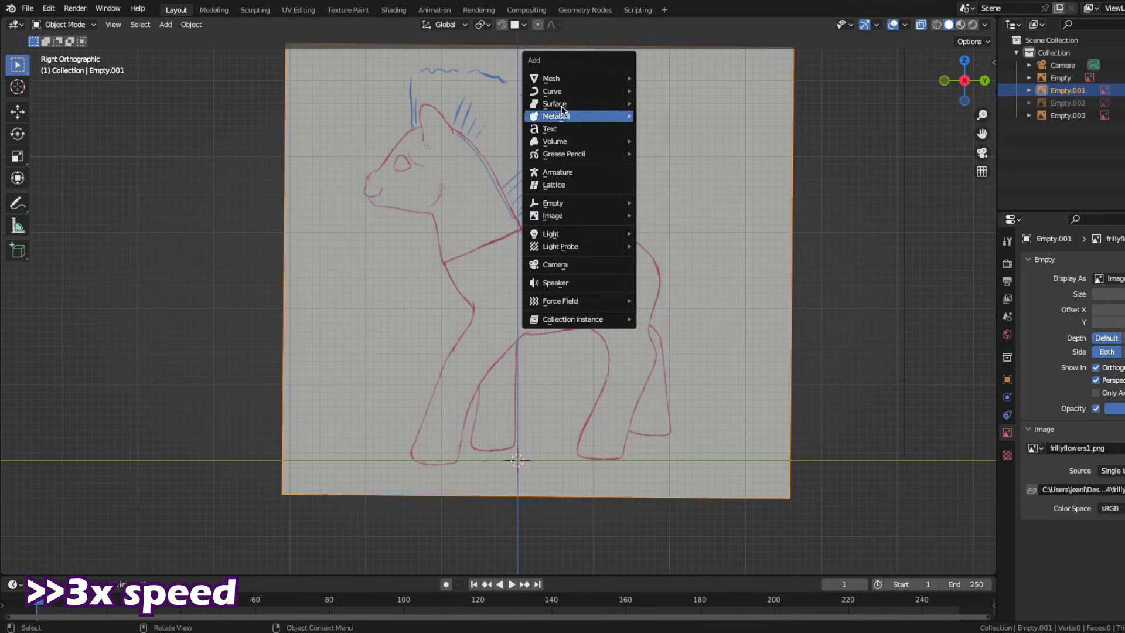
pyautogui.click(659, 90)
pyautogui.hotkey('ctrl', '3')
pyautogui.press('Tab')
pyautogui.press('g')
pyautogui.click(713, 354)
pyautogui.scroll(3, 713, 354)
pyautogui.press('s')
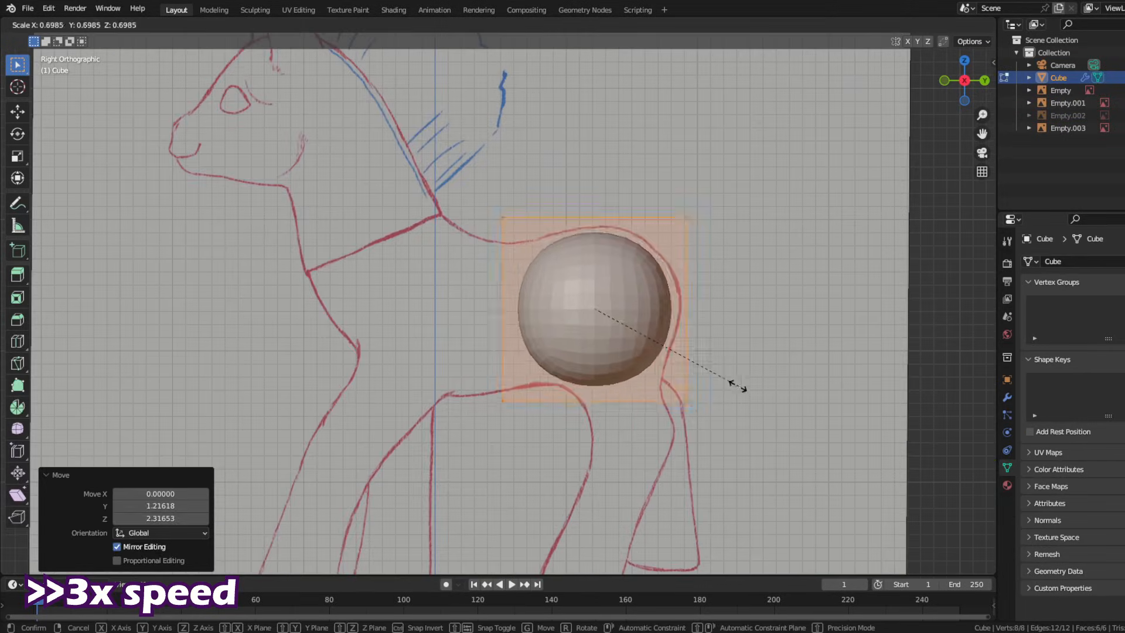
pyautogui.click(752, 394)
# Extrude the block's front face forward to the chest and split its middle into two slightly smaller loops
pyautogui.moveTo(454, 175); pyautogui.dragTo(603, 434)
pyautogui.press('e')
pyautogui.press('g')
pyautogui.click(571, 317)
pyautogui.press('s')
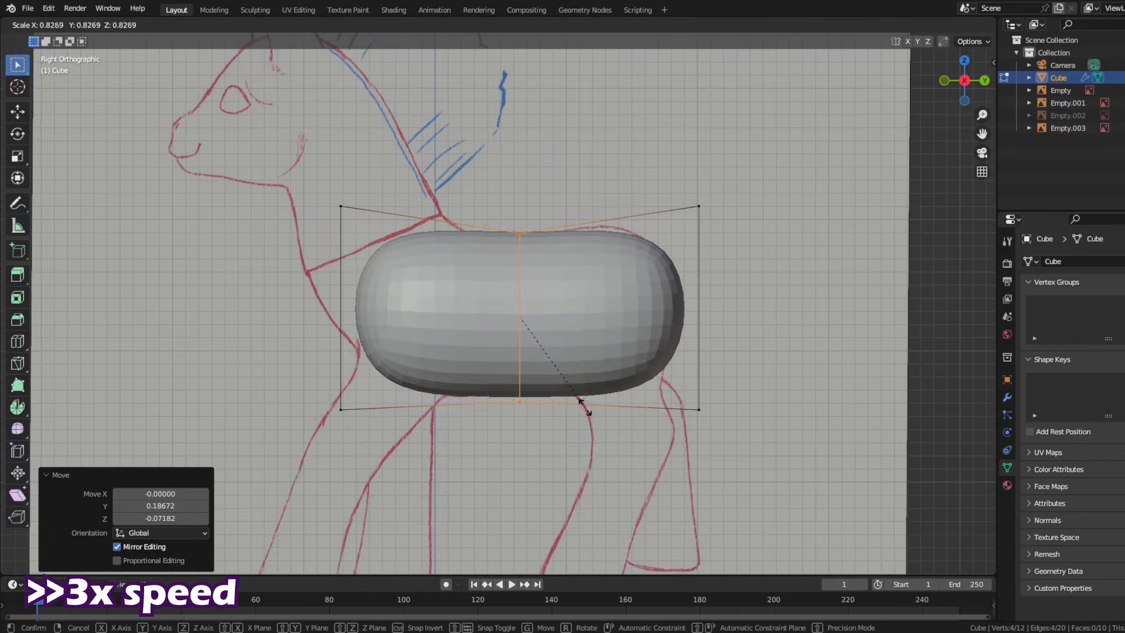
pyautogui.click(710, 423)
pyautogui.moveTo(657, 179); pyautogui.dragTo(726, 265)
pyautogui.press('g')
pyautogui.click(683, 261)
pyautogui.moveTo(656, 372); pyautogui.dragTo(814, 423)
pyautogui.press('g')
pyautogui.click(792, 390)
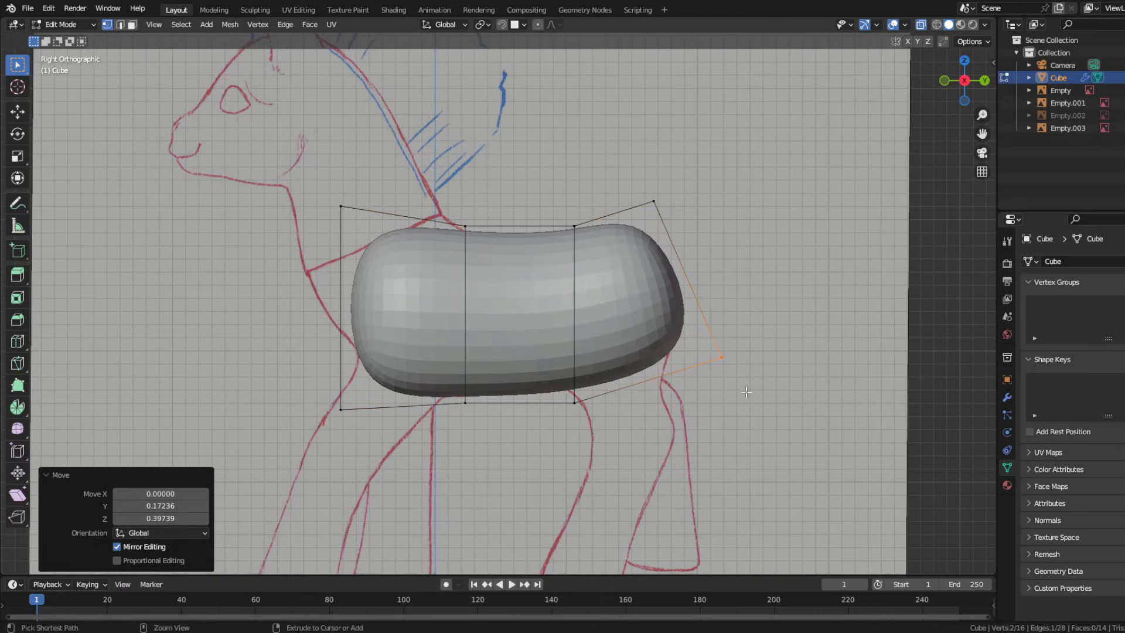
pyautogui.hotkey('ctrl', 'z')
pyautogui.hotkey('ctrl', 'z')
# Move the upper rump, rear and mid-back vertices to follow the sketched rump curve and the dip in the back
pyautogui.press('g')
pyautogui.click(644, 257)
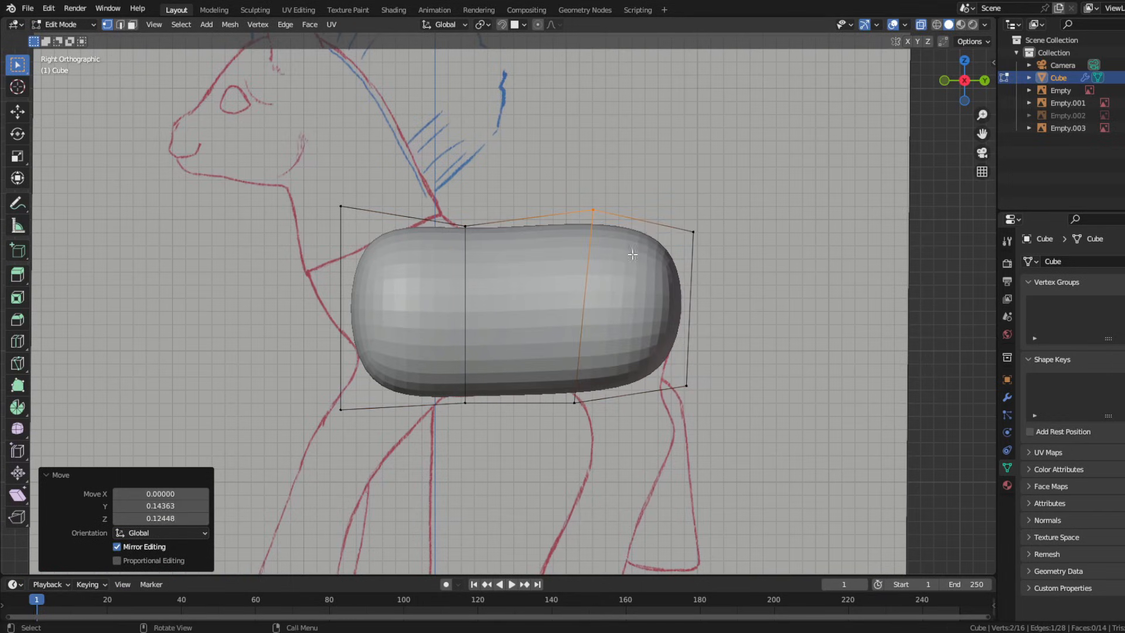
pyautogui.press('g')
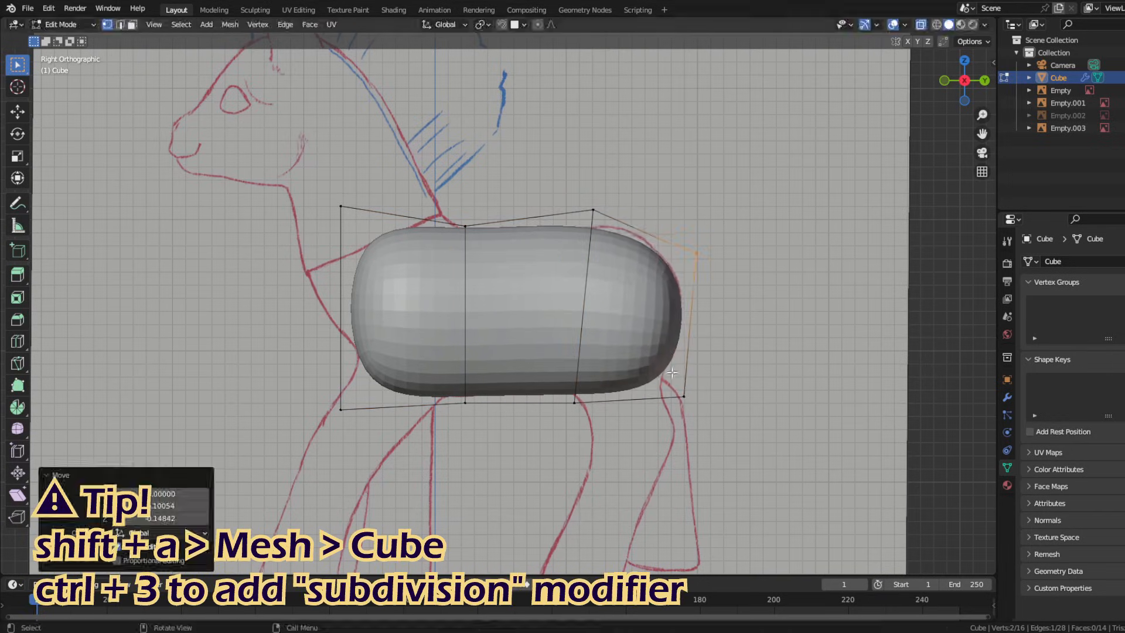
pyautogui.click(735, 288)
pyautogui.click(464, 226)
pyautogui.press('g')
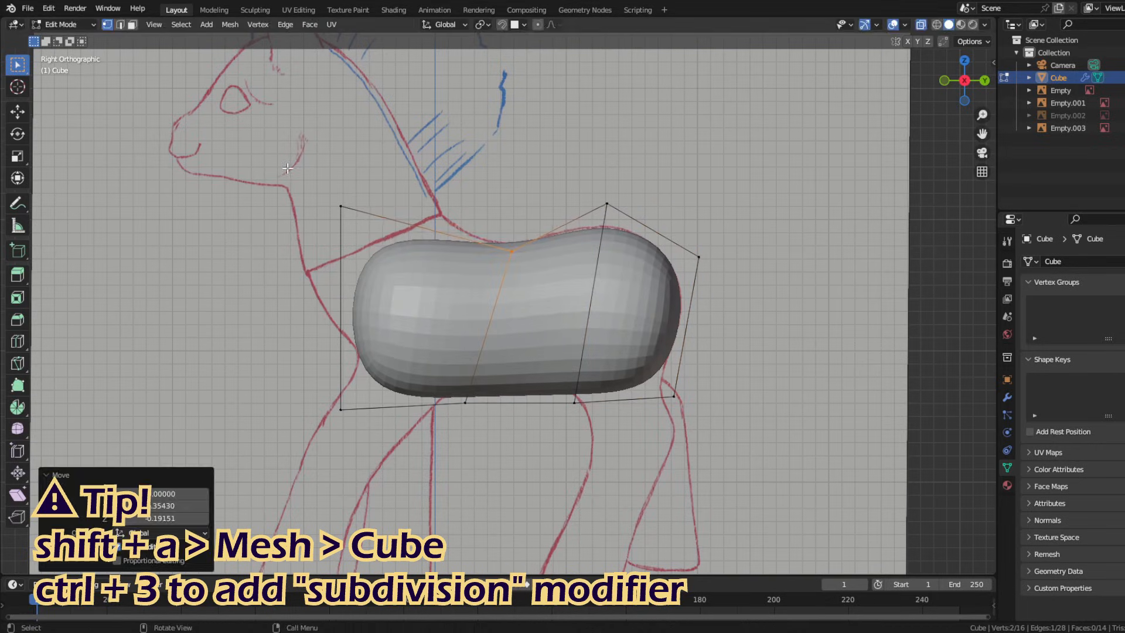
# Move and rotate the body's front end to follow the slope of the sketched chest
pyautogui.moveTo(287, 168); pyautogui.dragTo(398, 442)
pyautogui.press('g')
pyautogui.click(568, 381)
pyautogui.press('r')
pyautogui.click(550, 431)
# Extrude the front face up toward the base of the neck, scale it to 0.597 and tilt it into place
pyautogui.press('e')
pyautogui.click(449, 276)
pyautogui.press('r')
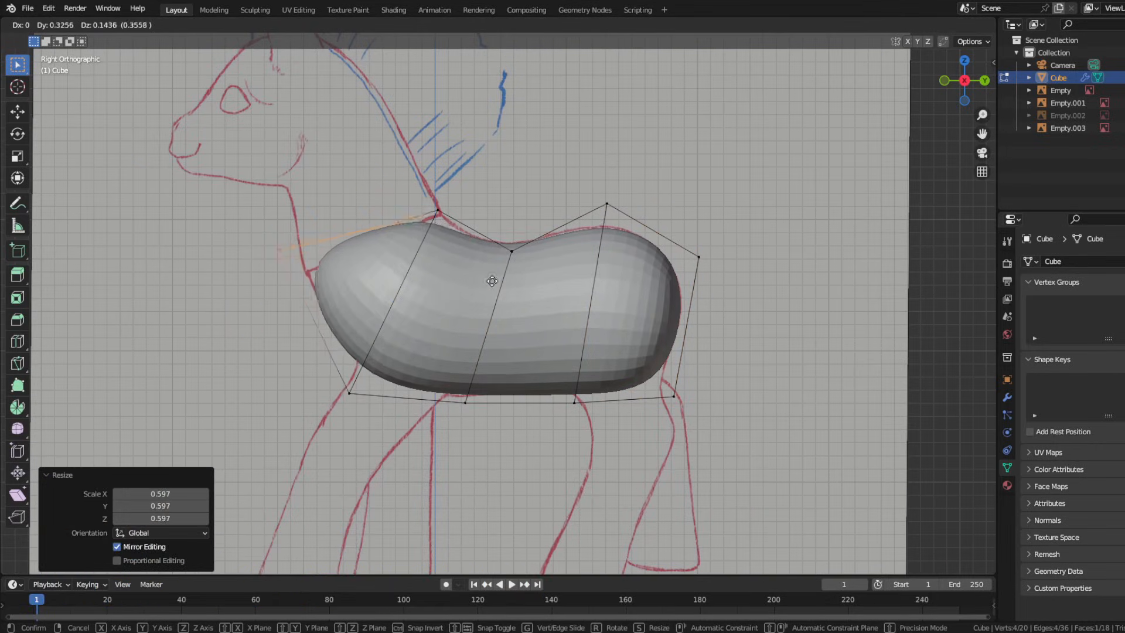
pyautogui.click(491, 261)
# Adjust the dip vertices in the back and align the front end with the sketched neck line
pyautogui.moveTo(498, 237); pyautogui.dragTo(526, 265)
pyautogui.press('g')
pyautogui.click(510, 262)
pyautogui.moveTo(426, 205); pyautogui.dragTo(258, 281)
pyautogui.press('g')
pyautogui.press('r')
pyautogui.click(472, 276)
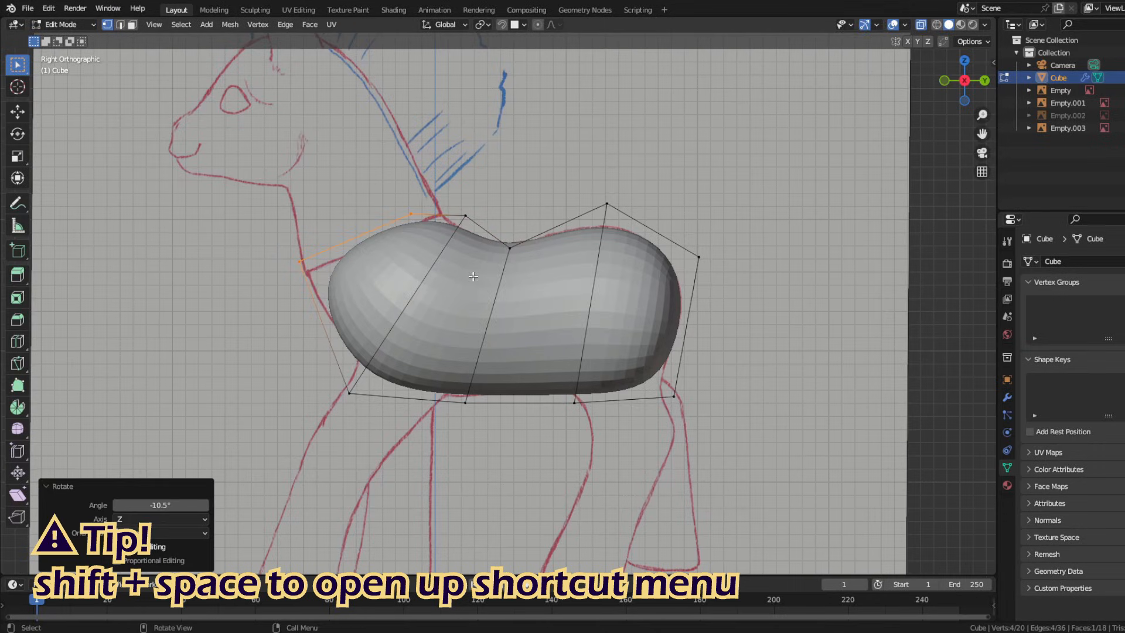
# Set the neck-base edges' mean crease to 1.00 and fit them and the adjacent back vertices to the sketch
pyautogui.press('n')
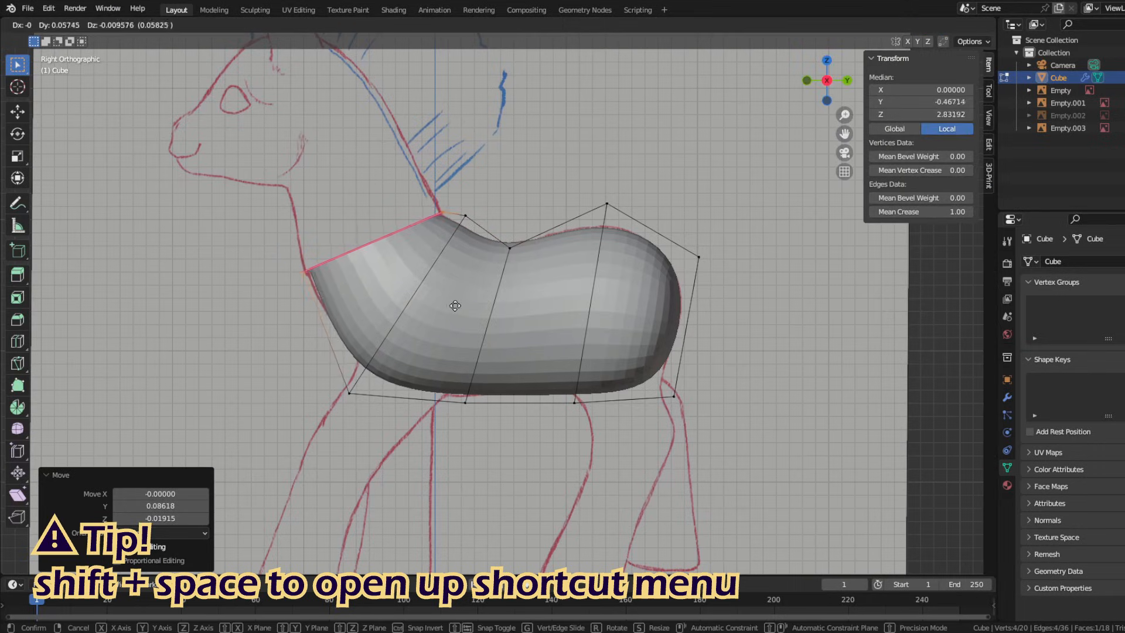
pyautogui.click(454, 305)
pyautogui.moveTo(453, 201); pyautogui.dragTo(476, 250)
pyautogui.press('g')
pyautogui.click(475, 256)
# Move the lower chest vertices up and forward to fit the sketched chest curve
pyautogui.moveTo(324, 364); pyautogui.dragTo(405, 440)
pyautogui.press('g')
pyautogui.click(395, 413)
pyautogui.press('g')
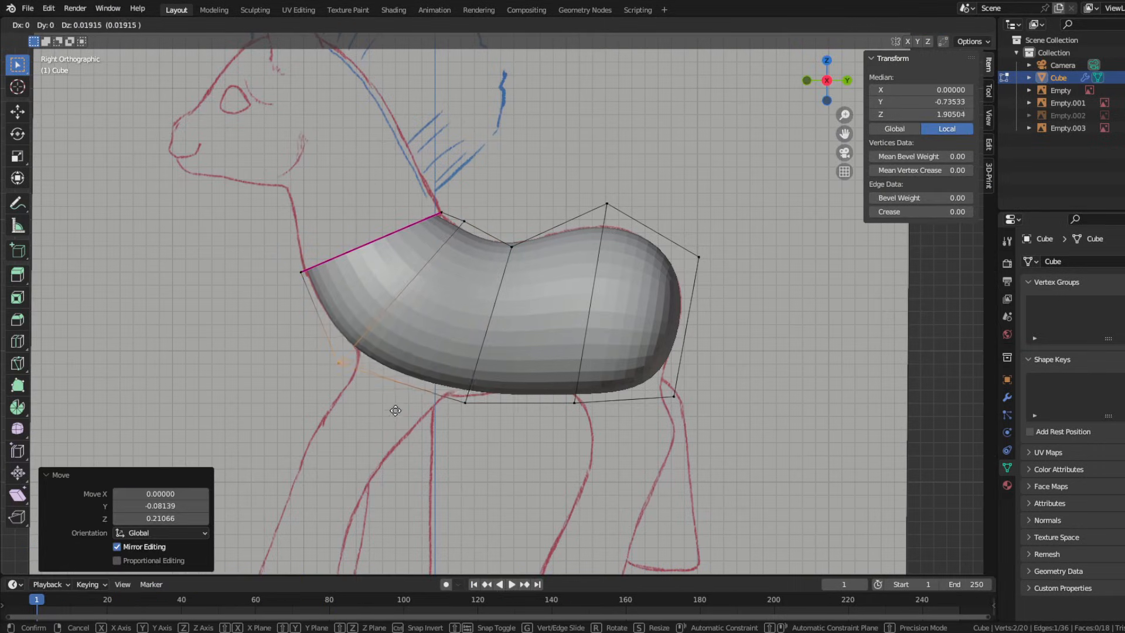
pyautogui.click(388, 405)
# Move the front and rear belly vertices to fit the body's underside to the sketch
pyautogui.moveTo(440, 380); pyautogui.dragTo(479, 437)
pyautogui.press('g')
pyautogui.click(441, 435)
pyautogui.press('g')
pyautogui.click(435, 439)
pyautogui.moveTo(550, 382); pyautogui.dragTo(601, 432)
pyautogui.press('g')
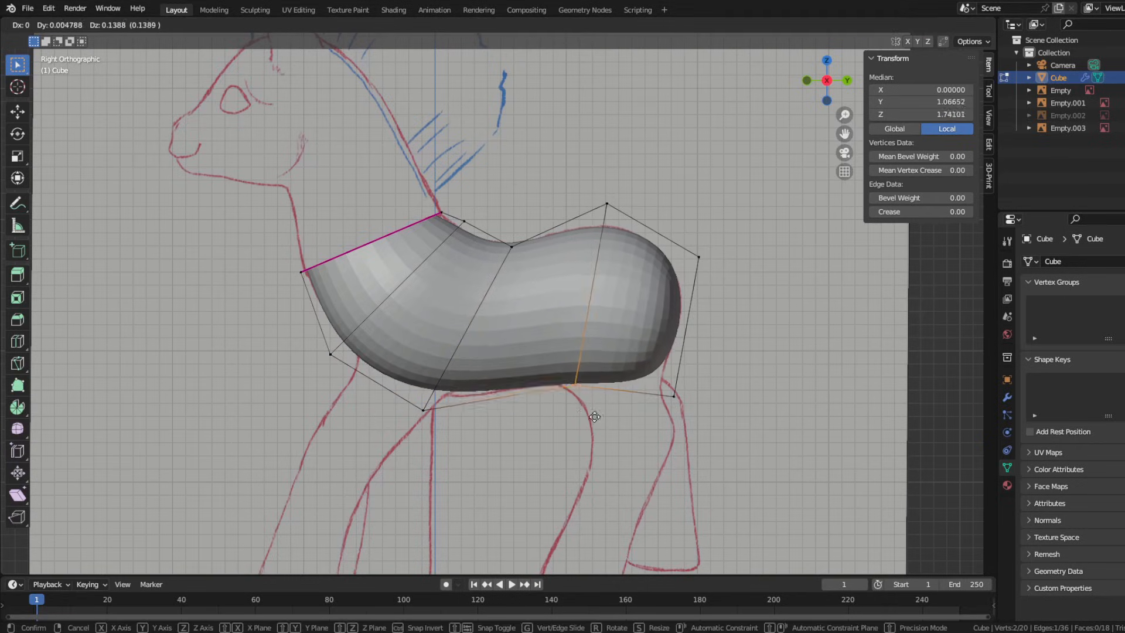
pyautogui.moveTo(387, 385); pyautogui.dragTo(436, 444)
pyautogui.press('g')
pyautogui.click(433, 452)
pyautogui.moveTo(281, 246); pyautogui.dragTo(362, 286)
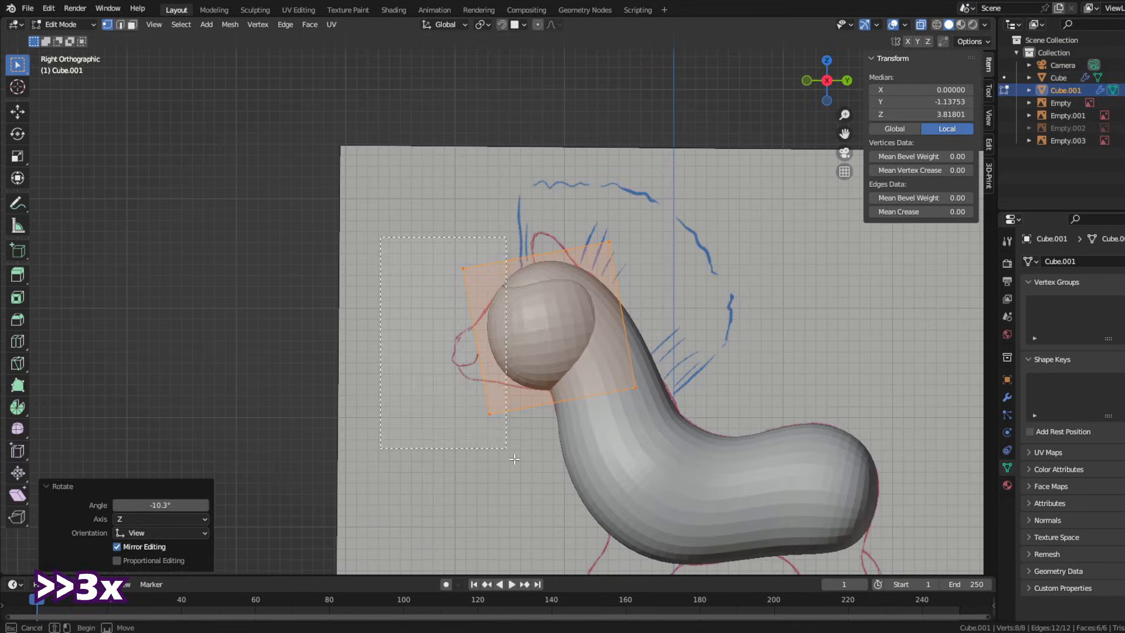
# Extrude the head block's front face toward the muzzle and bevel the middle edge loop into two loops
pyautogui.press('e')
pyautogui.click(526, 492)
pyautogui.moveTo(463, 282); pyautogui.dragTo(515, 439)
pyautogui.hotkey('ctrl', 'b')
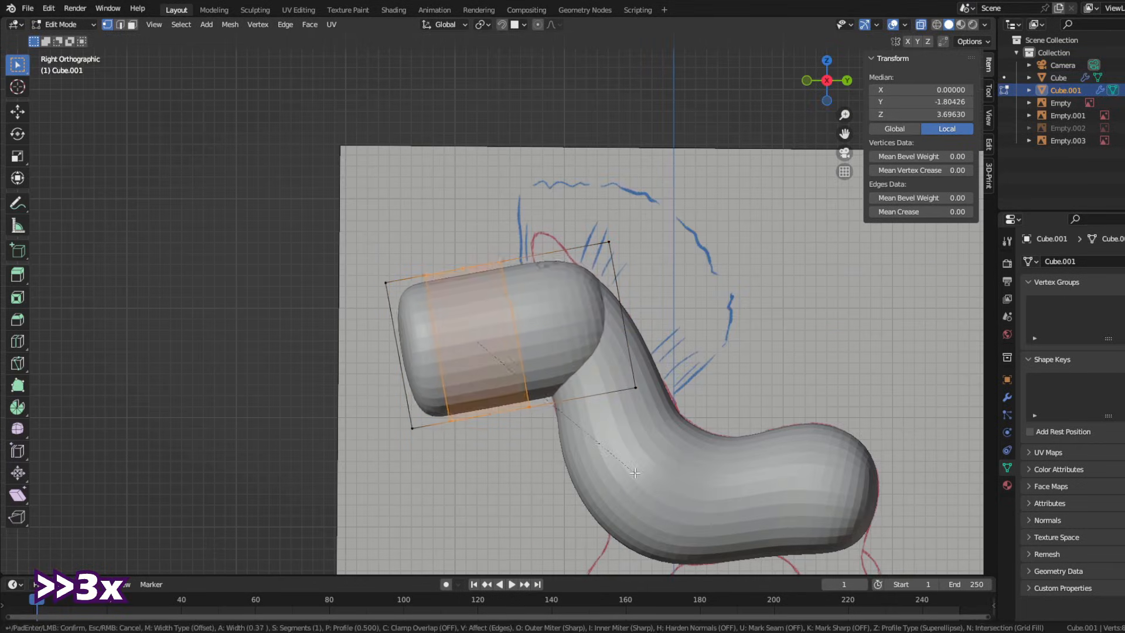
pyautogui.click(542, 413)
# Shrink the two middle head loops, the muzzle-side one to 0.452, and fit the muzzle tip to the sketched profile
pyautogui.moveTo(477, 243); pyautogui.dragTo(552, 434)
pyautogui.press('s')
pyautogui.click(532, 368)
pyautogui.moveTo(405, 251); pyautogui.dragTo(475, 438)
pyautogui.press('s')
pyautogui.click(478, 398)
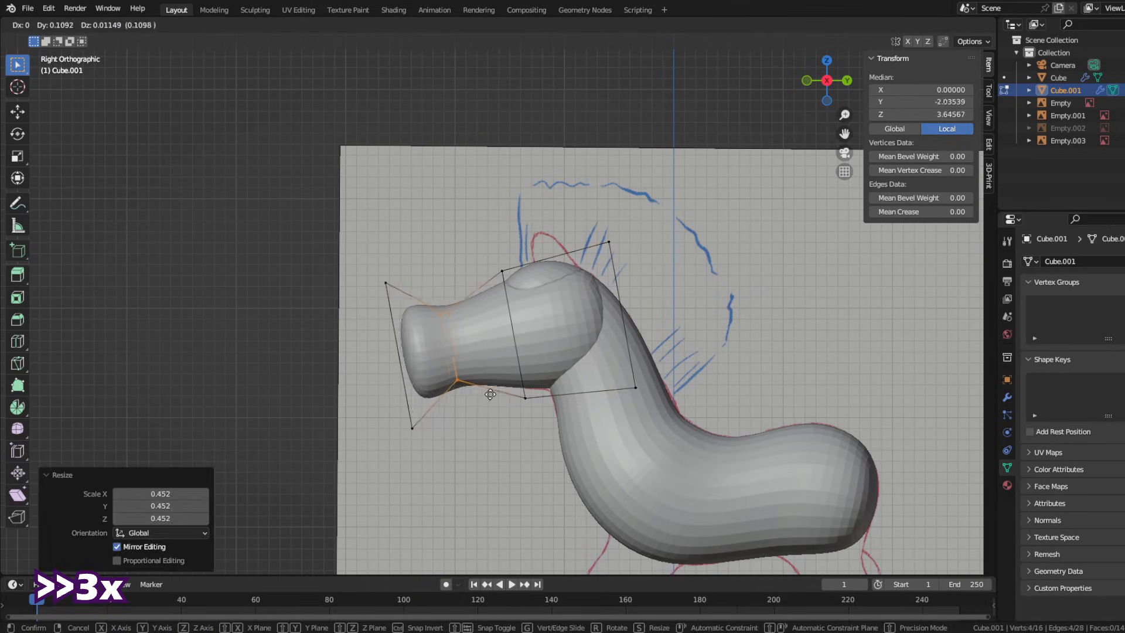
pyautogui.press('g')
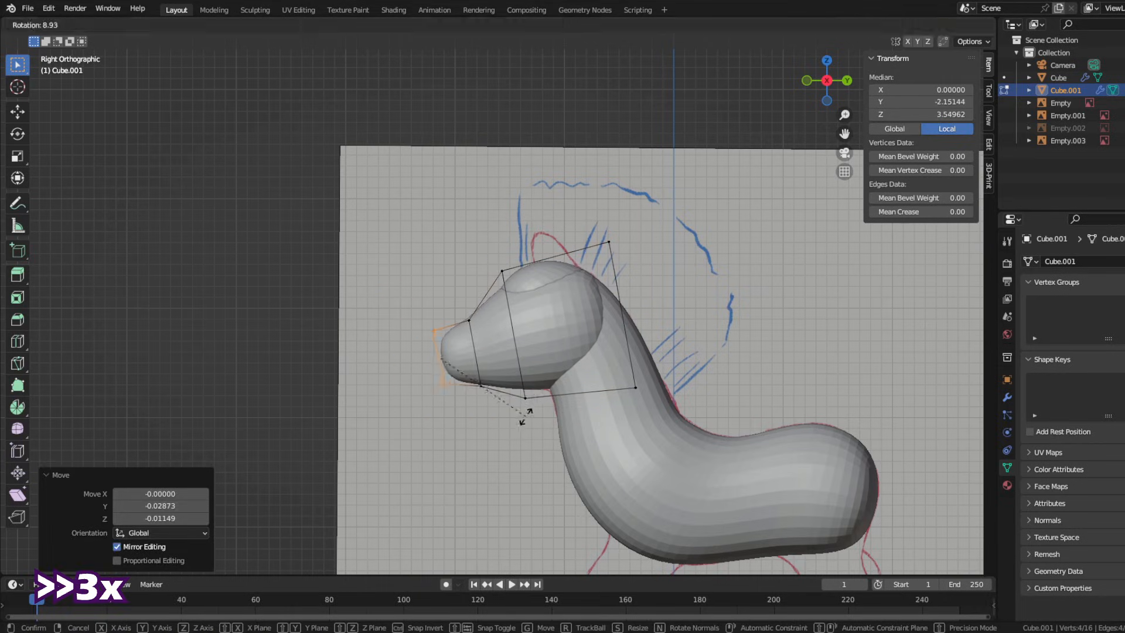
pyautogui.click(523, 416)
# Add one horizontal loop cut around the upper head with a slide factor of -0.402, working from the front view
pyautogui.press('KP_1')
pyautogui.press('a')
pyautogui.click(18, 341)
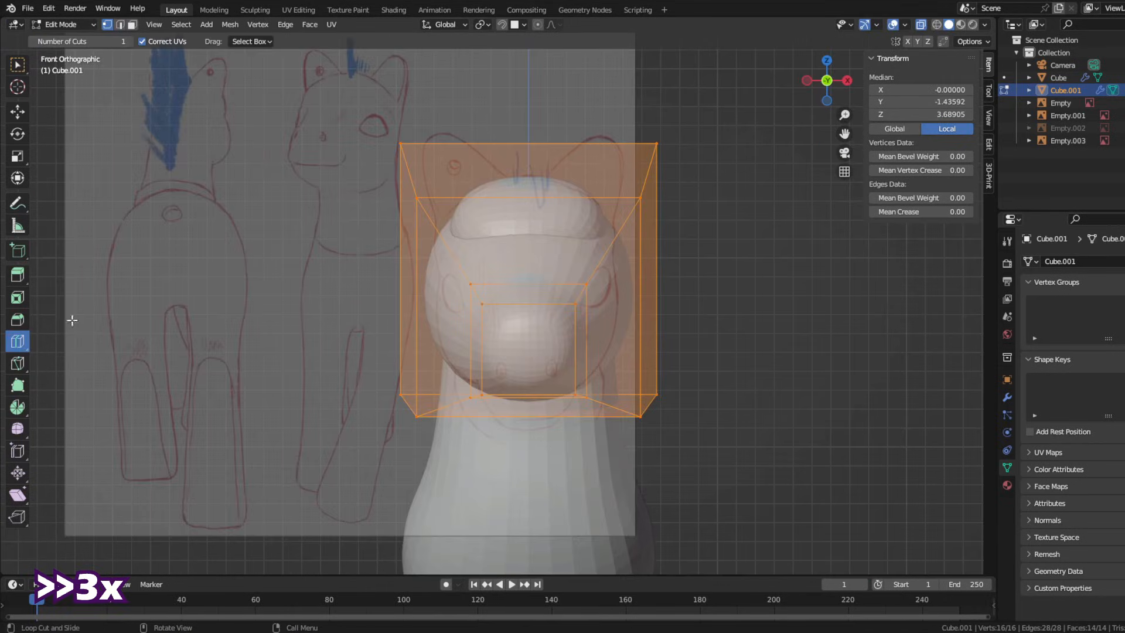
pyautogui.click(393, 285)
pyautogui.press('w')
pyautogui.press('g')
pyautogui.press('g')
pyautogui.click(551, 293)
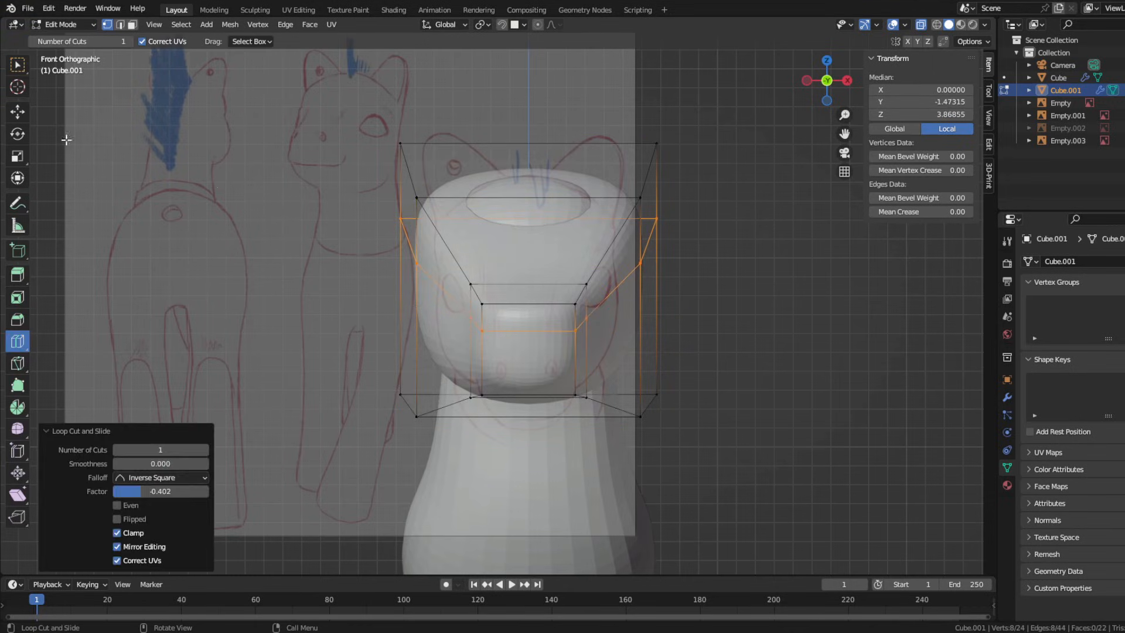
# Narrow the top of the head along X to a scale of 0.522
pyautogui.moveTo(380, 129); pyautogui.dragTo(685, 202)
pyautogui.press('s')
pyautogui.press('x')
pyautogui.click(610, 229)
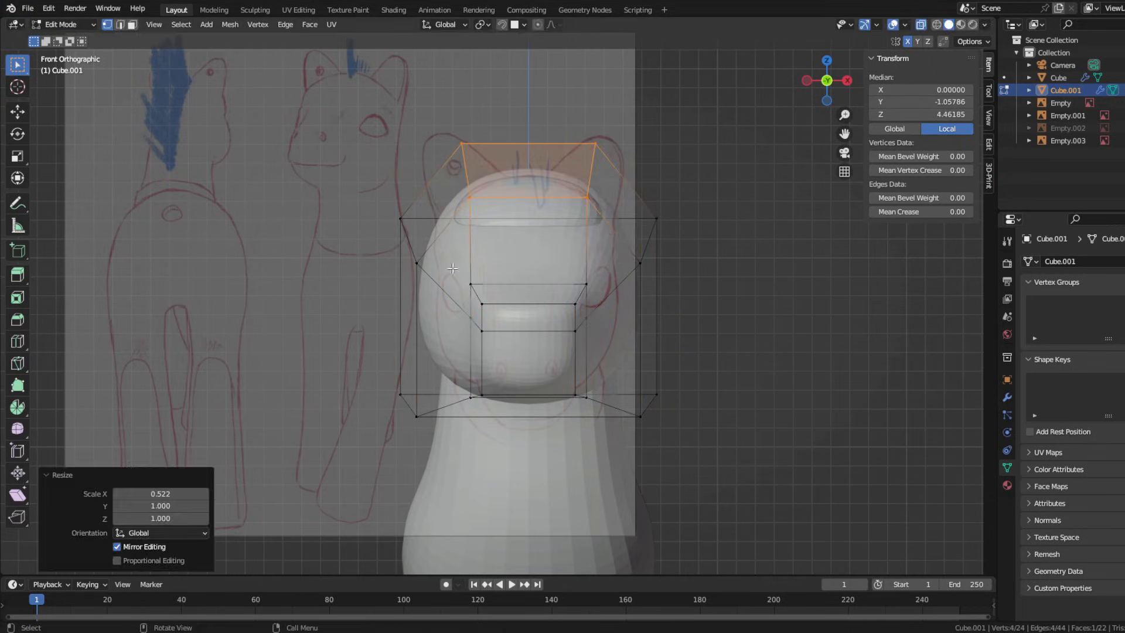
# Narrow the vertices around the muzzle bridge along X and rotate the whole head about the global Z axis
pyautogui.moveTo(448, 271); pyautogui.dragTo(652, 312)
pyautogui.press('s')
pyautogui.press('x')
pyautogui.click(606, 323)
pyautogui.press('g')
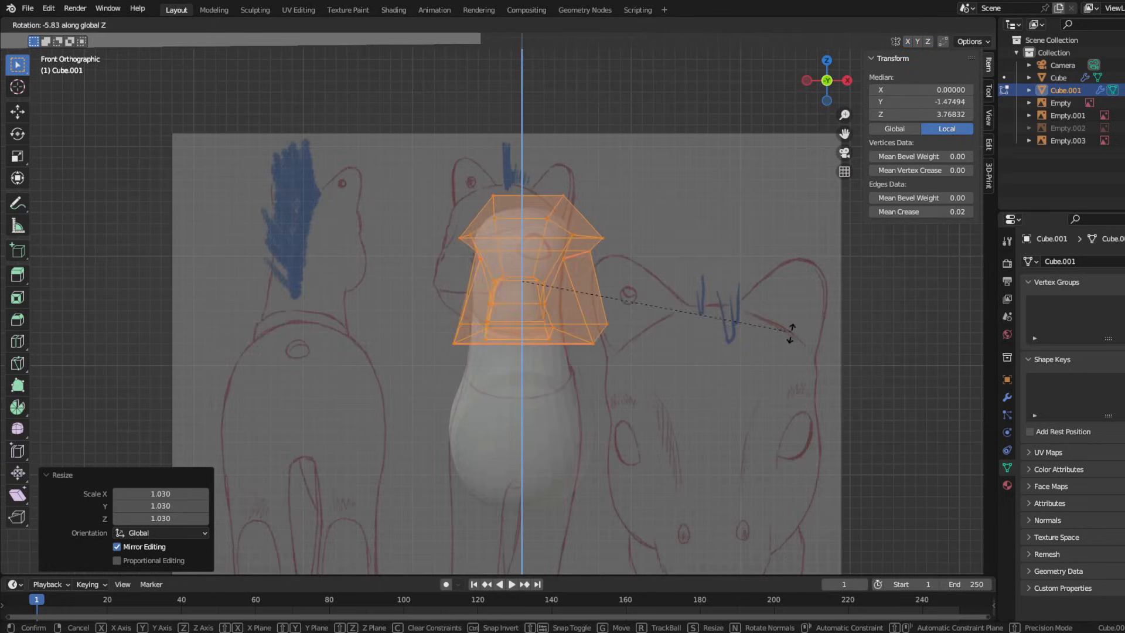
pyautogui.click(774, 285)
# Scale the new leg cube to 0.412 and place it over the foot of the sketched straight front leg
pyautogui.press('g')
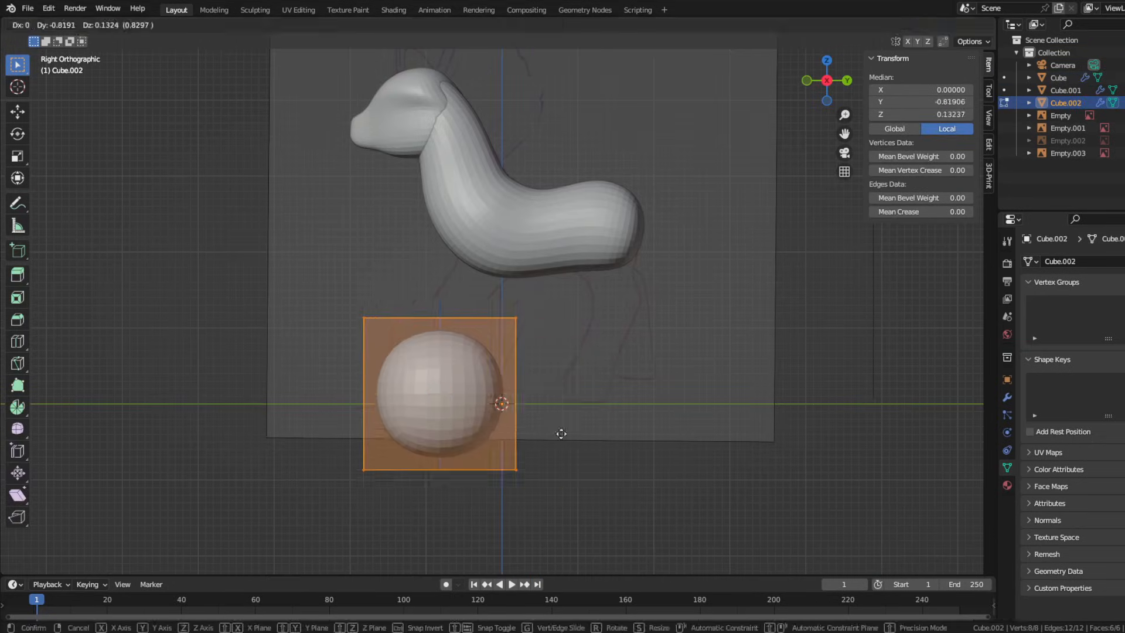
pyautogui.press('s')
pyautogui.click(467, 416)
pyautogui.press('g')
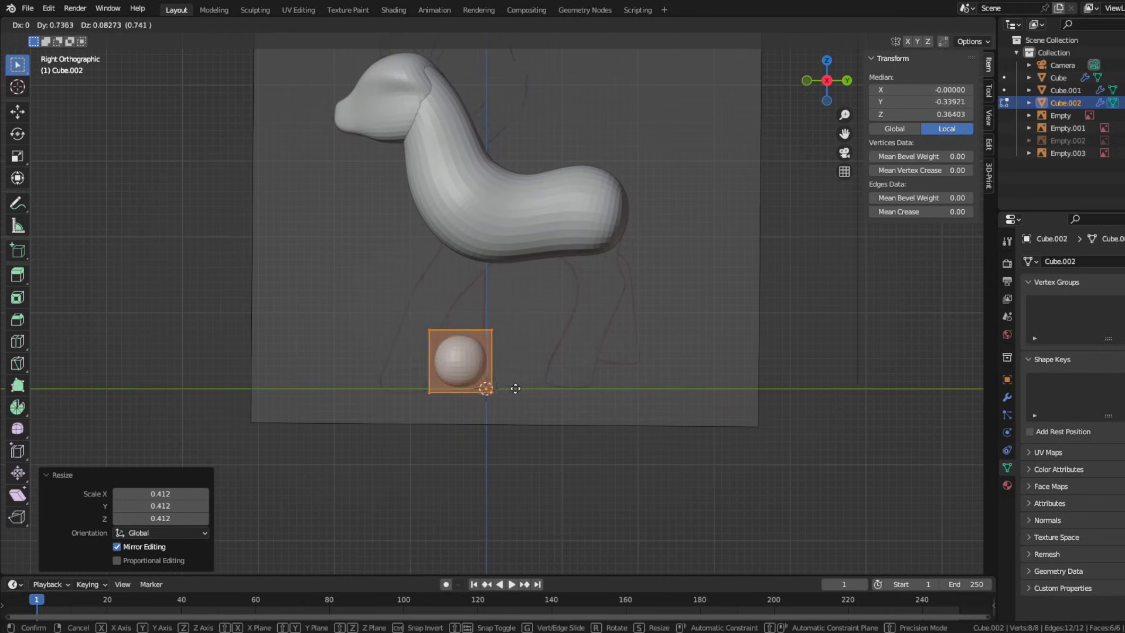
pyautogui.click(527, 392)
# Extrude the leg cube's top face 1.52827 upward into the body and narrow the leg's middle loop
pyautogui.scroll(3, 578, 354)
pyautogui.press('e')
pyautogui.click(527, 229)
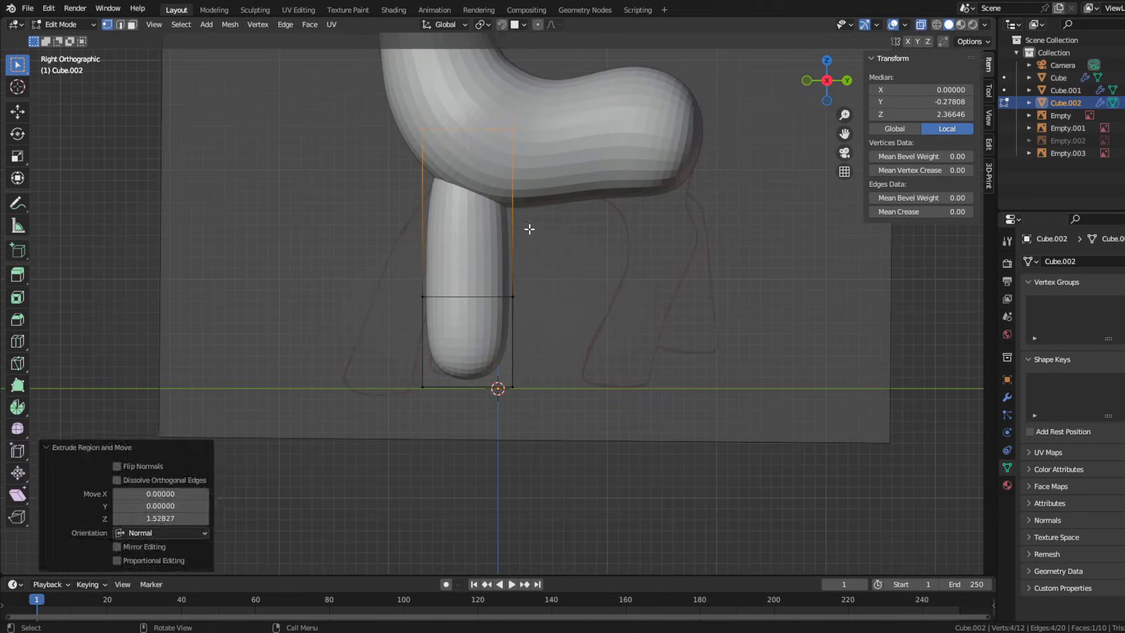
pyautogui.press('s')
pyautogui.click(537, 344)
# Crease the hoof's bottom edges and give the vertical edges above it a mean crease of about 0.36
pyautogui.moveTo(402, 360); pyautogui.dragTo(559, 423)
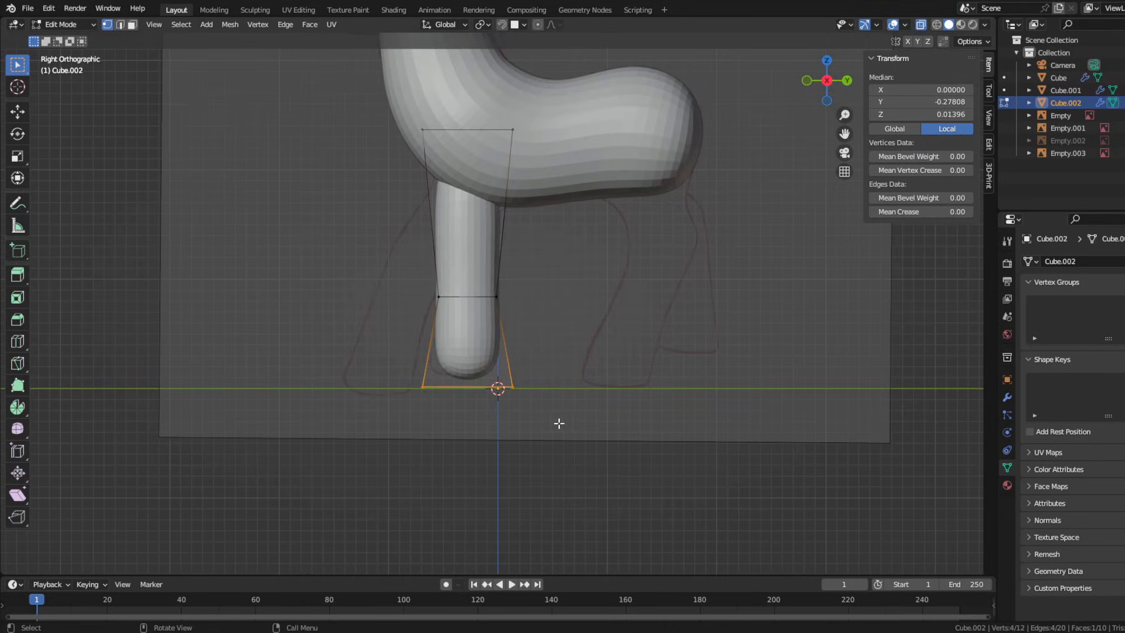
pyautogui.click(426, 383)
pyautogui.scroll(4, 292, 306)
pyautogui.moveTo(408, 382); pyautogui.dragTo(697, 477)
pyautogui.moveTo(652, 431); pyautogui.dragTo(663, 420, button='middle')
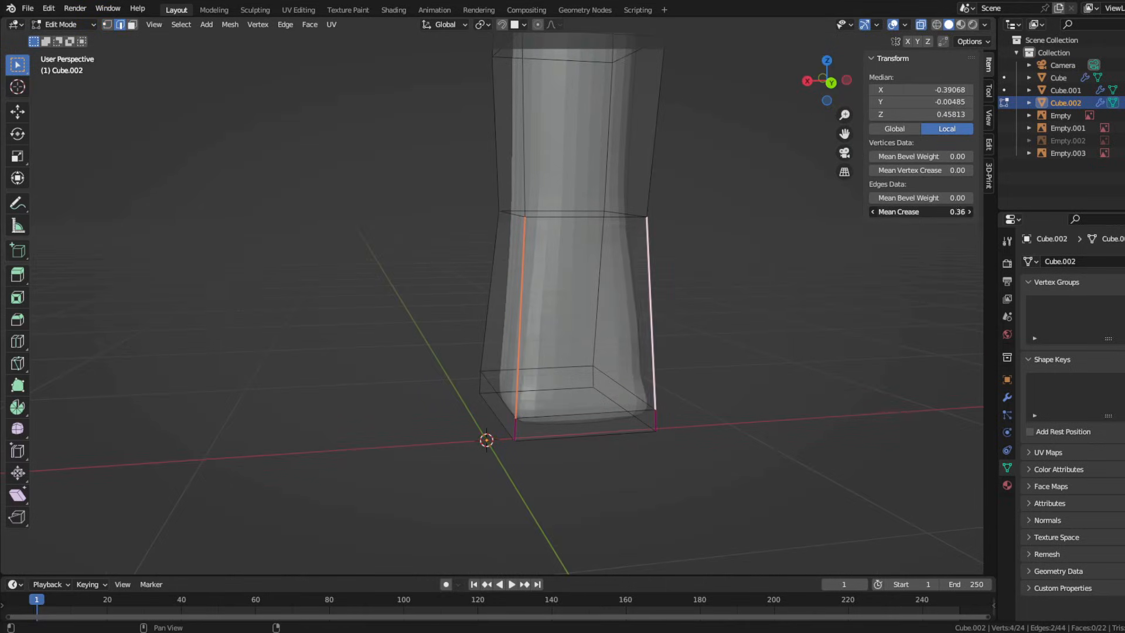
pyautogui.moveTo(586, 328); pyautogui.dragTo(443, 273, button='middle')
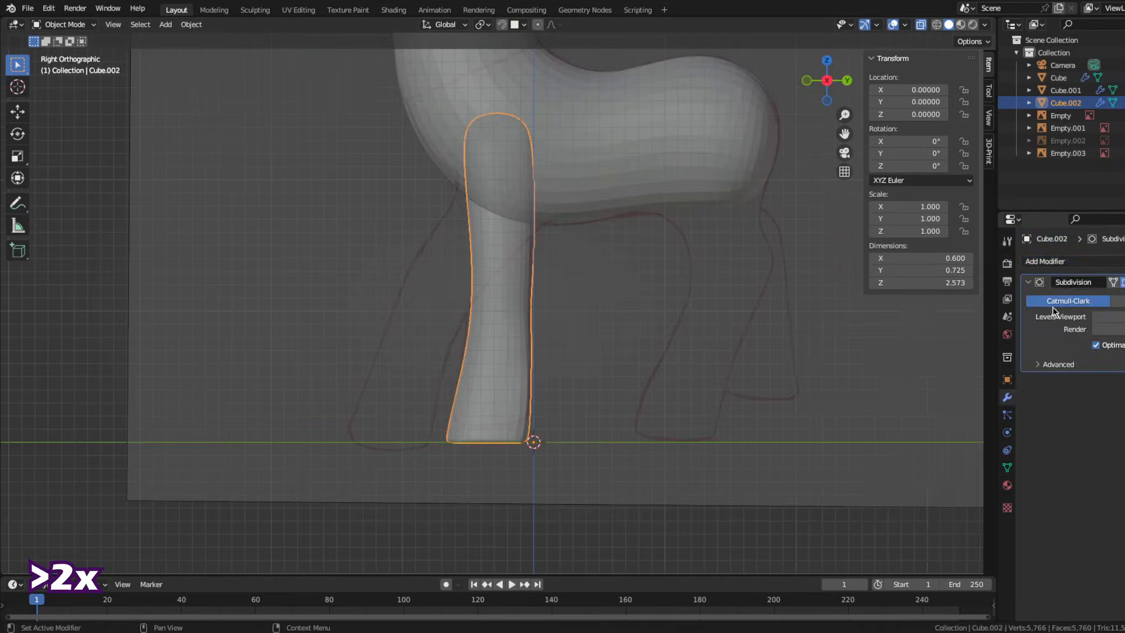
# Add a Mirror modifier along the X axis to the front leg
pyautogui.click(1044, 261)
pyautogui.scroll(-2, 665, 363)
pyautogui.moveTo(665, 362); pyautogui.dragTo(684, 374, button='middle')
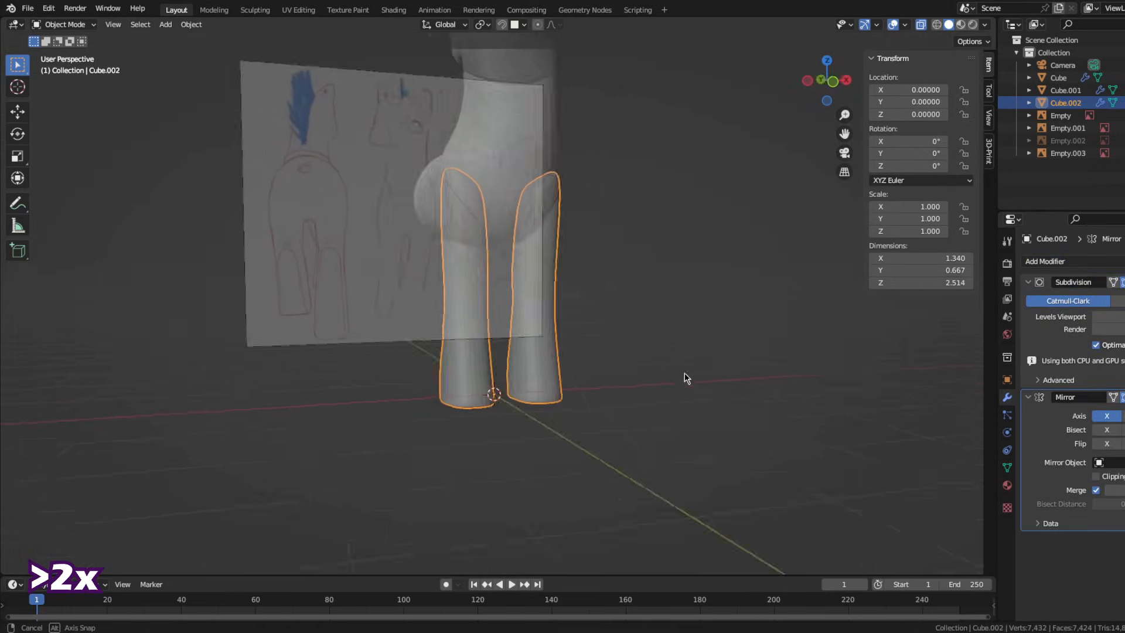
# Apply the Mirror modifier and hide the leg on the negative X side in Edit Mode
pyautogui.press('KP_1')
pyautogui.scroll(3, 652, 374)
pyautogui.press('Tab')
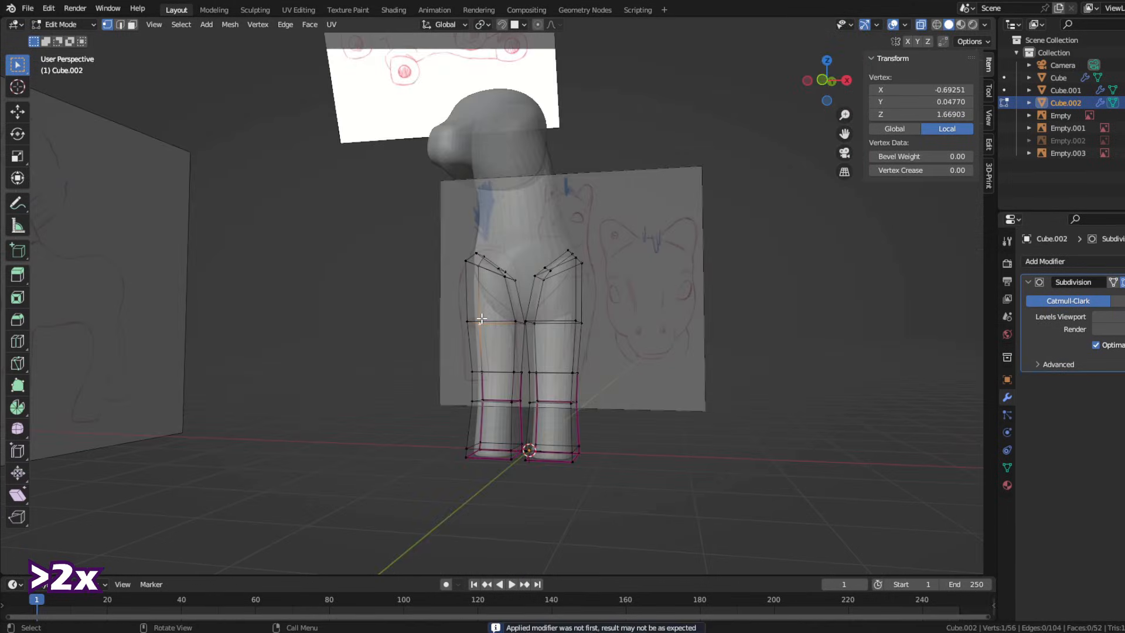
pyautogui.press('l')
pyautogui.press('h')
pyautogui.press('KP_3')
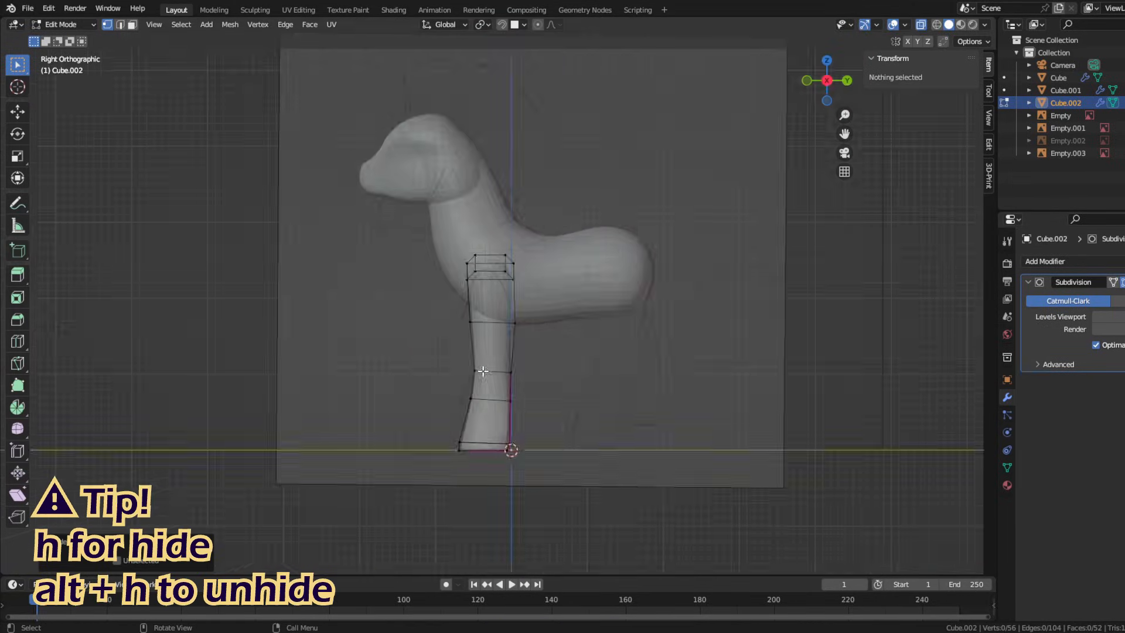
# Rotate the visible front leg forward and position it along the sketched forward-stepping leg
pyautogui.scroll(2, 483, 371)
pyautogui.press('a')
pyautogui.press('r')
pyautogui.click(726, 374)
pyautogui.press('g')
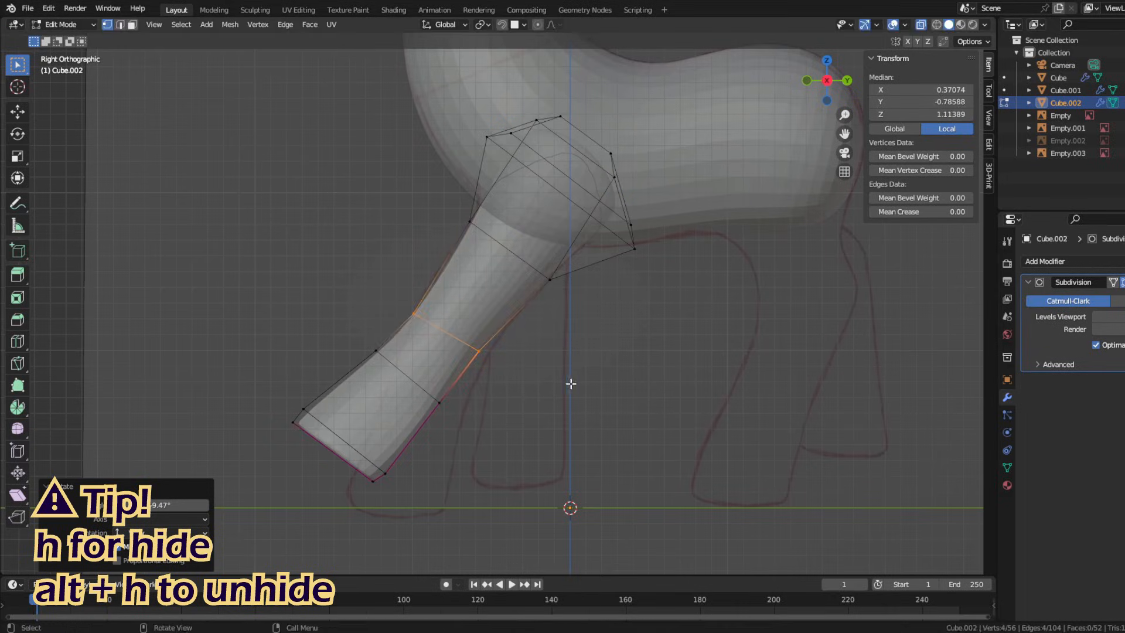
# Move the back and front vertices of the leg's knee loop onto the sketched outline
pyautogui.moveTo(457, 331); pyautogui.dragTo(516, 371)
pyautogui.press('g')
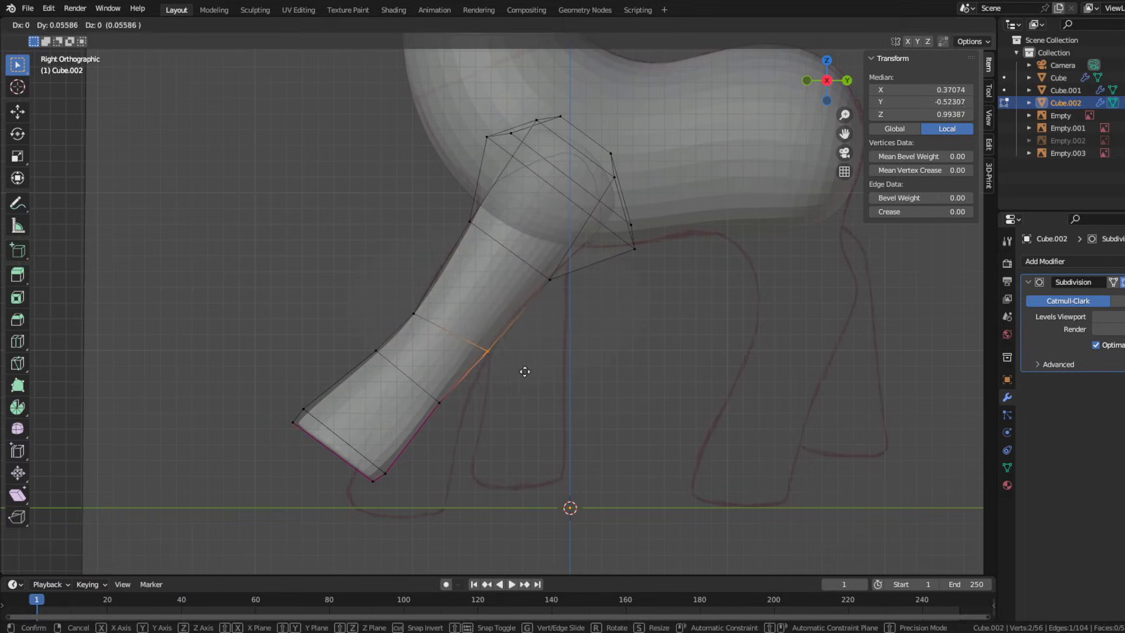
pyautogui.click(526, 371)
pyautogui.moveTo(384, 287); pyautogui.dragTo(455, 336)
pyautogui.press('g')
pyautogui.click(451, 335)
# Rotate the lower leg and hoof by -27°, move them onto the sketched foot and fine-tune their angle
pyautogui.moveTo(269, 346); pyautogui.dragTo(498, 492)
pyautogui.press('r')
pyautogui.click(519, 405)
pyautogui.press('g')
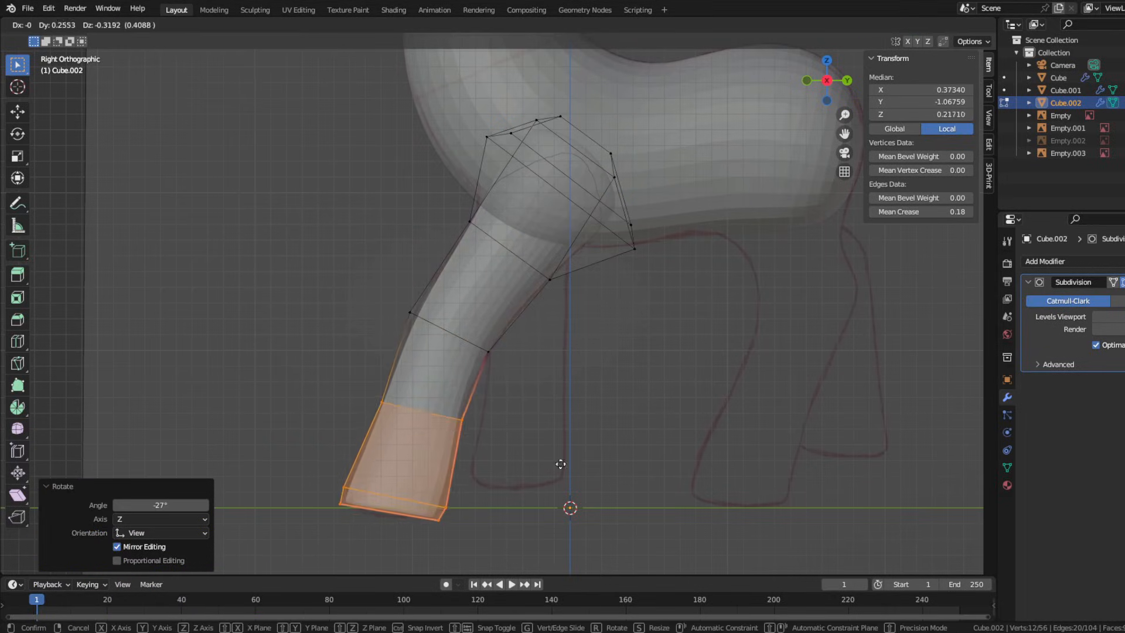
pyautogui.click(561, 463)
pyautogui.press('r')
pyautogui.click(585, 483)
# Adjust the rear vertices of the lower leg and ankle to match the sketched back edge
pyautogui.moveTo(434, 388); pyautogui.dragTo(494, 438)
pyautogui.press('g')
pyautogui.click(501, 445)
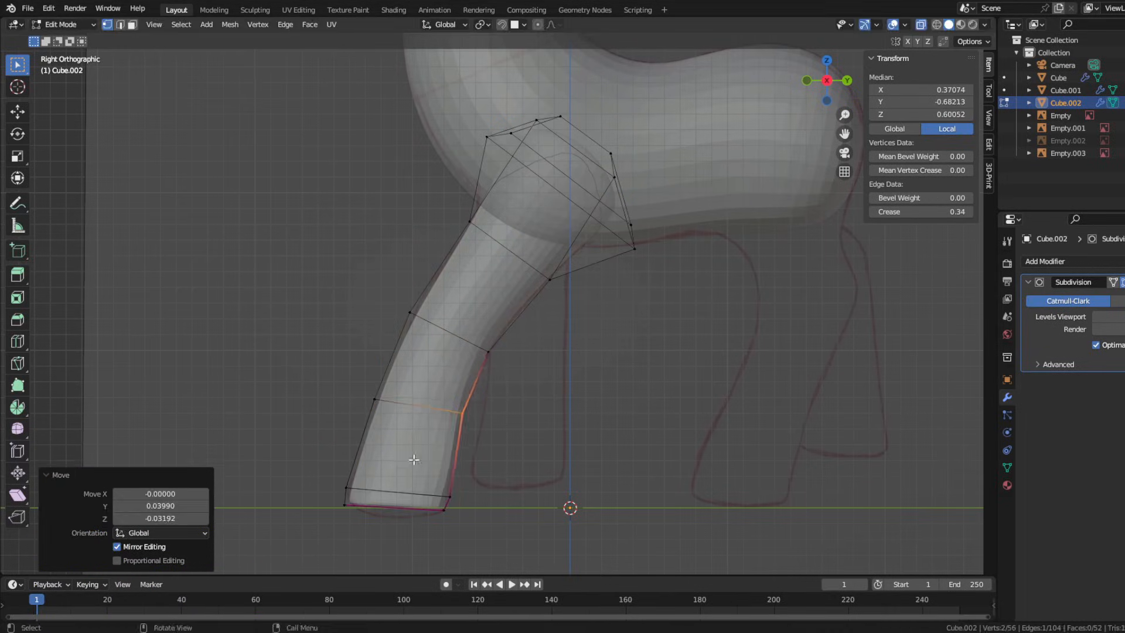
pyautogui.moveTo(416, 463); pyautogui.dragTo(461, 514)
pyautogui.click(462, 498)
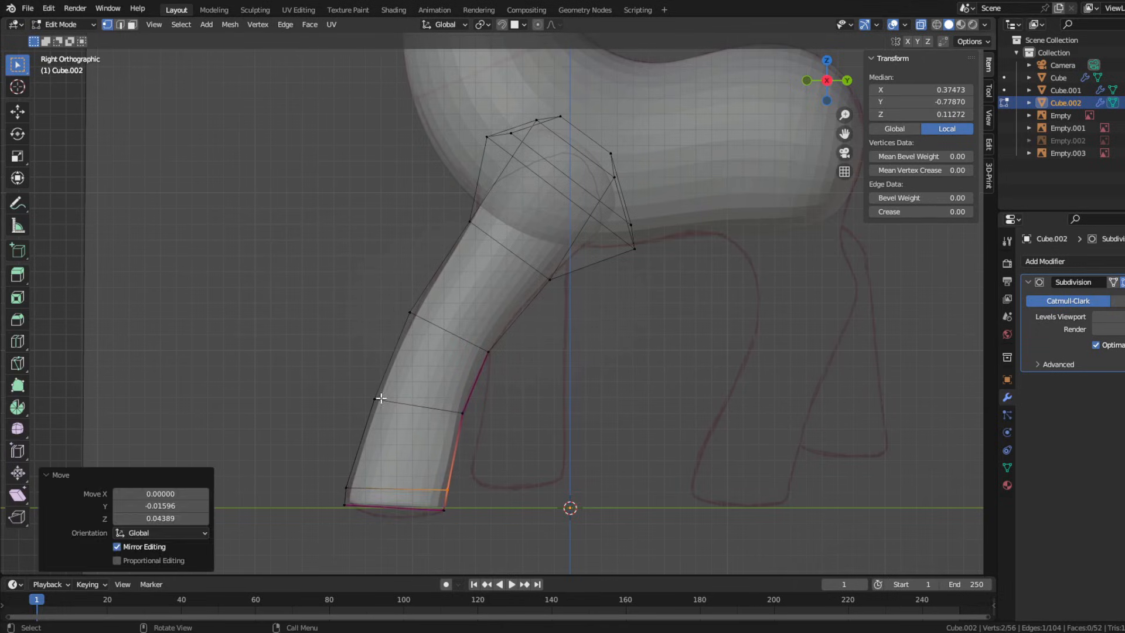
# Bevel the knee edge loop of the forward-stepping front leg into two closely spaced loops
pyautogui.moveTo(462, 499); pyautogui.dragTo(572, 347, button='middle')
pyautogui.press('Tab')
pyautogui.press('Tab')
pyautogui.scroll(3, 572, 346)
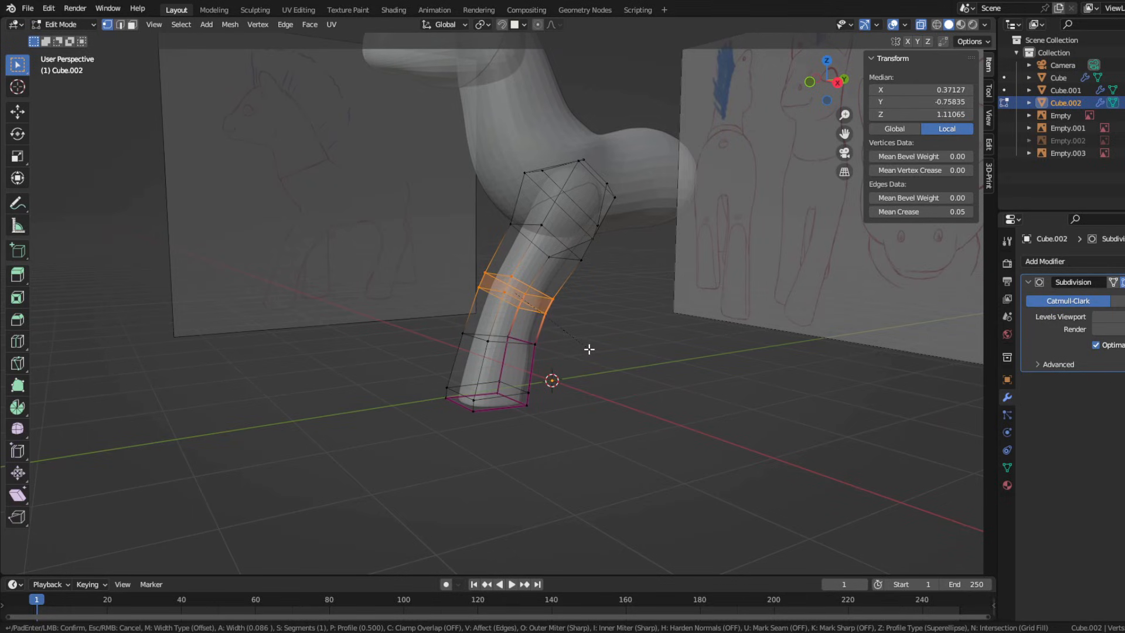
pyautogui.click(589, 349)
# Select the front leg's lower part and hoof, then rotate and move them inward toward the body's centre line in front view
pyautogui.press('KP_3')
pyautogui.scroll(5, 589, 349)
pyautogui.click(383, 300)
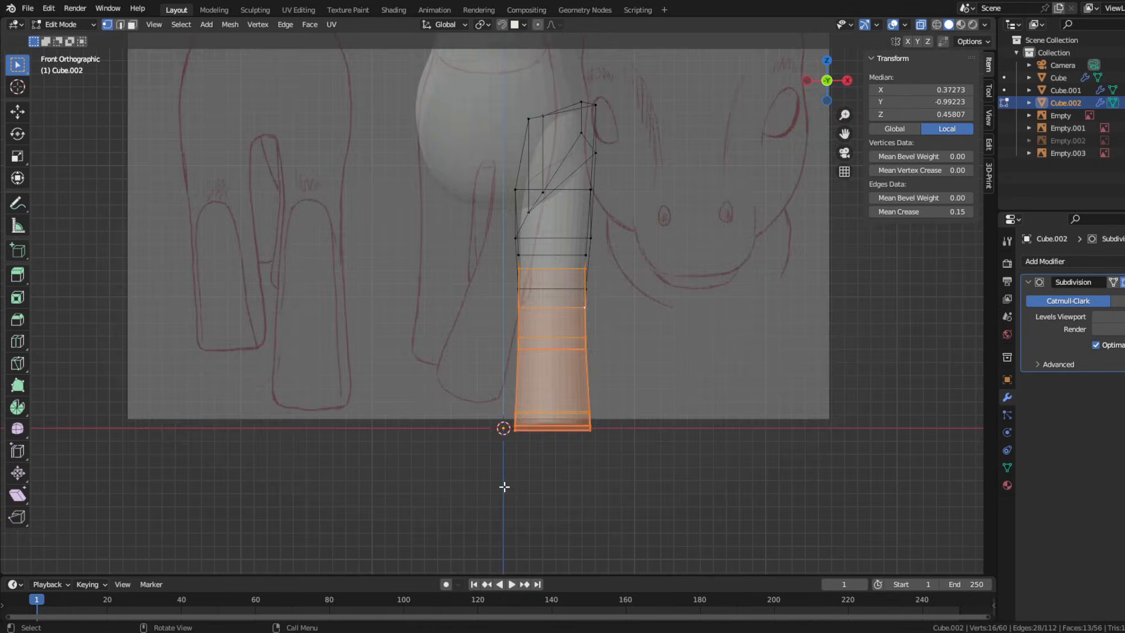
pyautogui.scroll(-2, 326, 412)
pyautogui.moveTo(327, 413); pyautogui.dragTo(346, 417, button='middle')
pyautogui.press('KP_1')
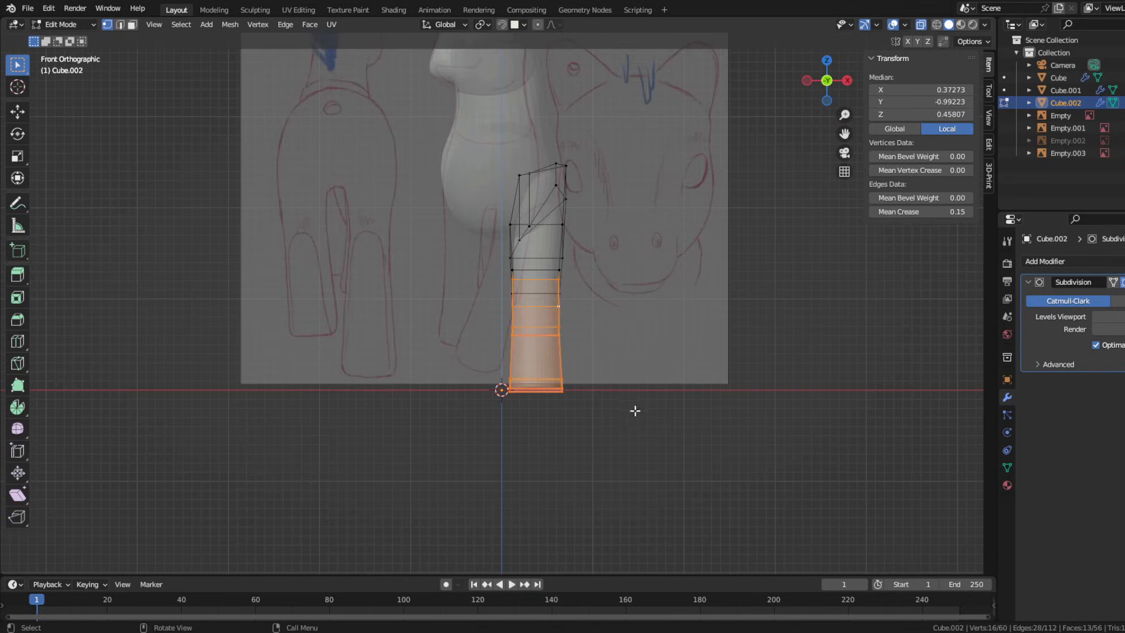
pyautogui.press('r')
pyautogui.click(608, 427)
pyautogui.press('g')
pyautogui.click(584, 427)
# Rotate the lower front leg another 2.16° and nudge it into line with the upper leg
pyautogui.press('r')
pyautogui.click(596, 432)
pyautogui.press('g')
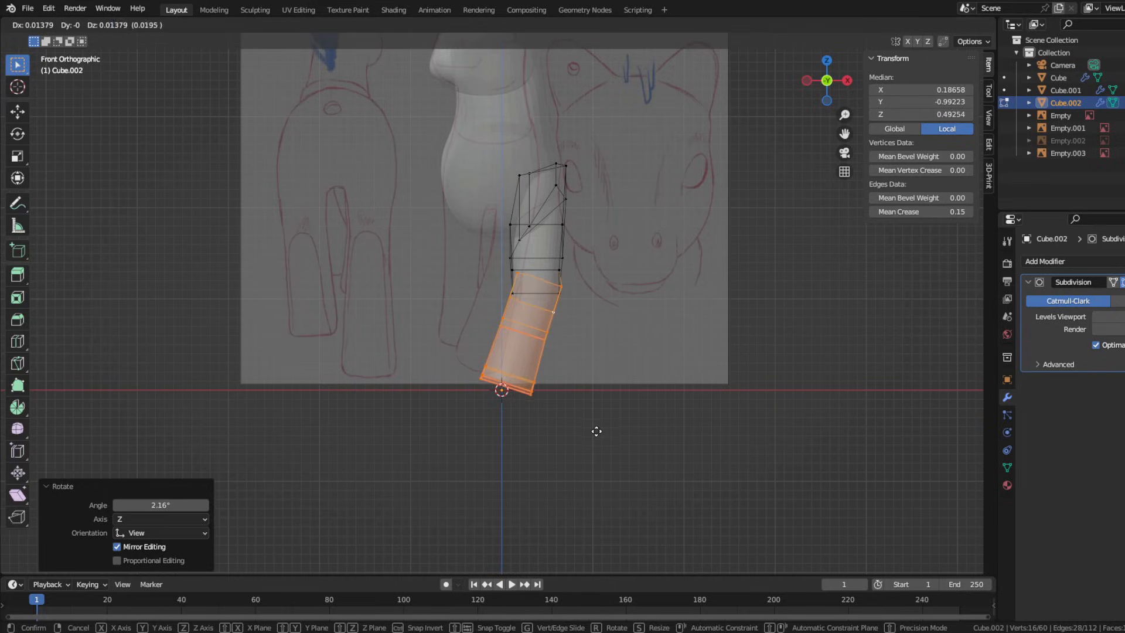
pyautogui.click(596, 431)
# Duplicate the straight front leg and move the copy about 1.72 along Y to the hindquarters
pyautogui.press('Tab')
pyautogui.moveTo(401, 463); pyautogui.dragTo(288, 467, button='middle')
pyautogui.press('KP_3')
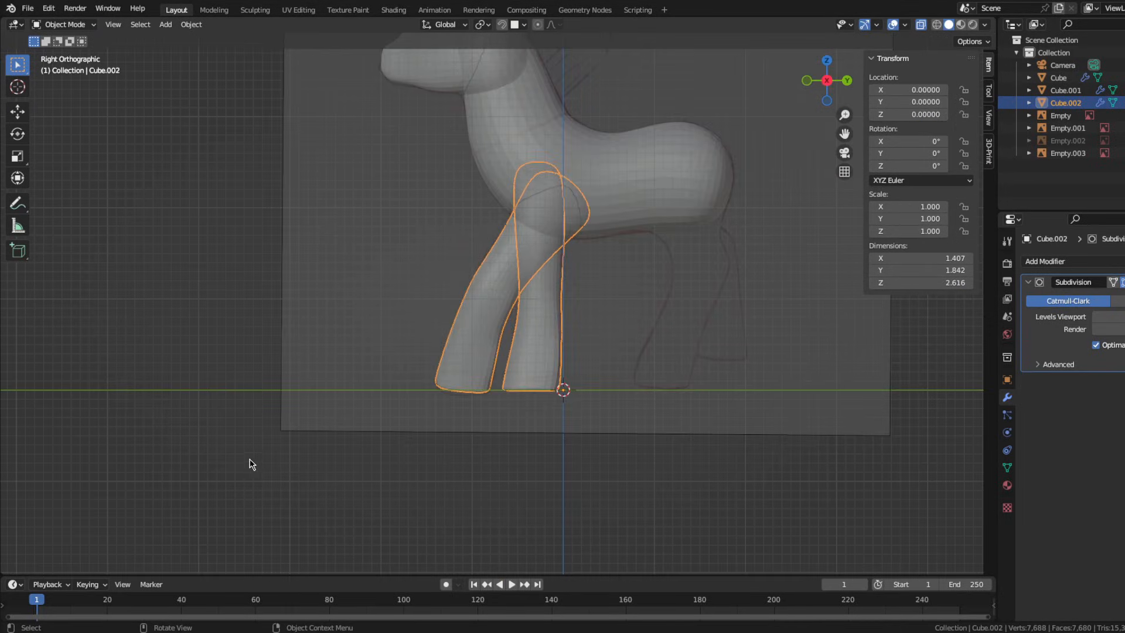
pyautogui.press('Tab')
pyautogui.scroll(2, 250, 463)
pyautogui.press('l')
pyautogui.hotkey('shift', 'd')
pyautogui.press('y')
pyautogui.click(643, 344)
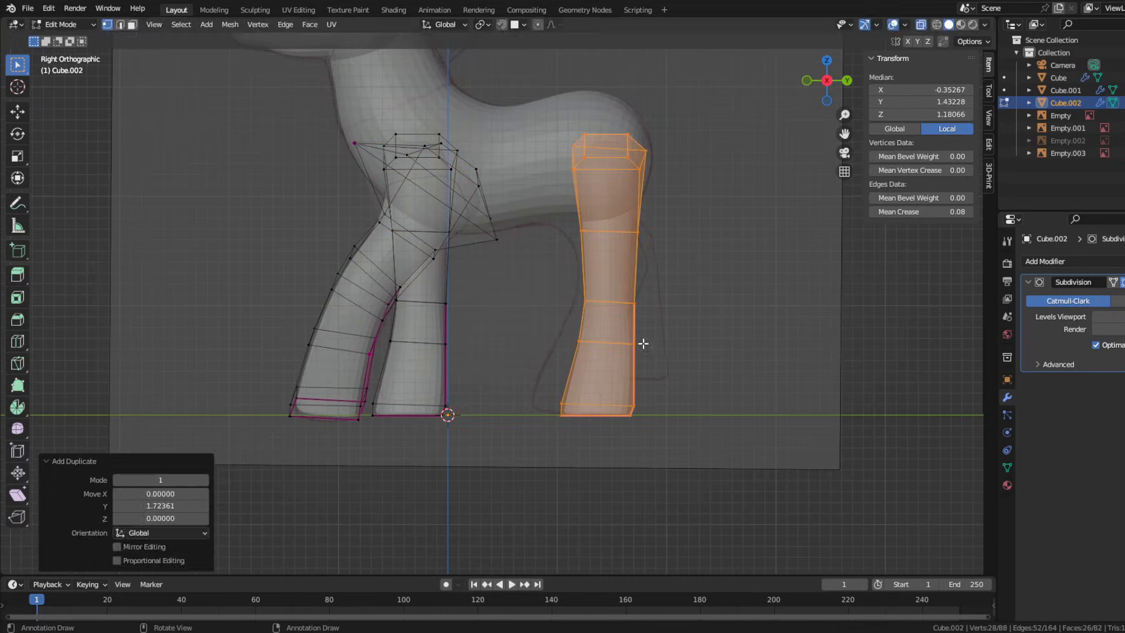
# Separate the copied leg into its own object and select it for editing
pyautogui.press('p')
pyautogui.click(643, 344)
pyautogui.press('Tab')
pyautogui.click(630, 332)
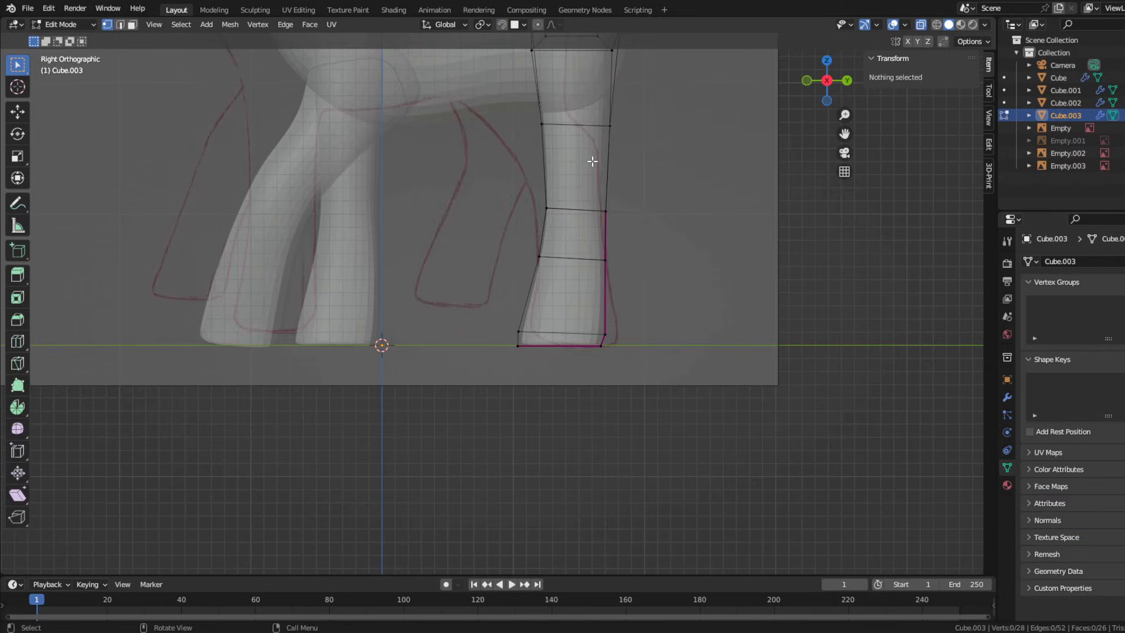
# Raise the crease of the lower back edges on the rear leg and select the horizontal edges crossing them
pyautogui.moveTo(592, 161); pyautogui.dragTo(647, 372)
pyautogui.keyDown('shift'); pyautogui.moveTo(647, 265); pyautogui.dragTo(640, 327, button='middle'); pyautogui.keyUp('shift')
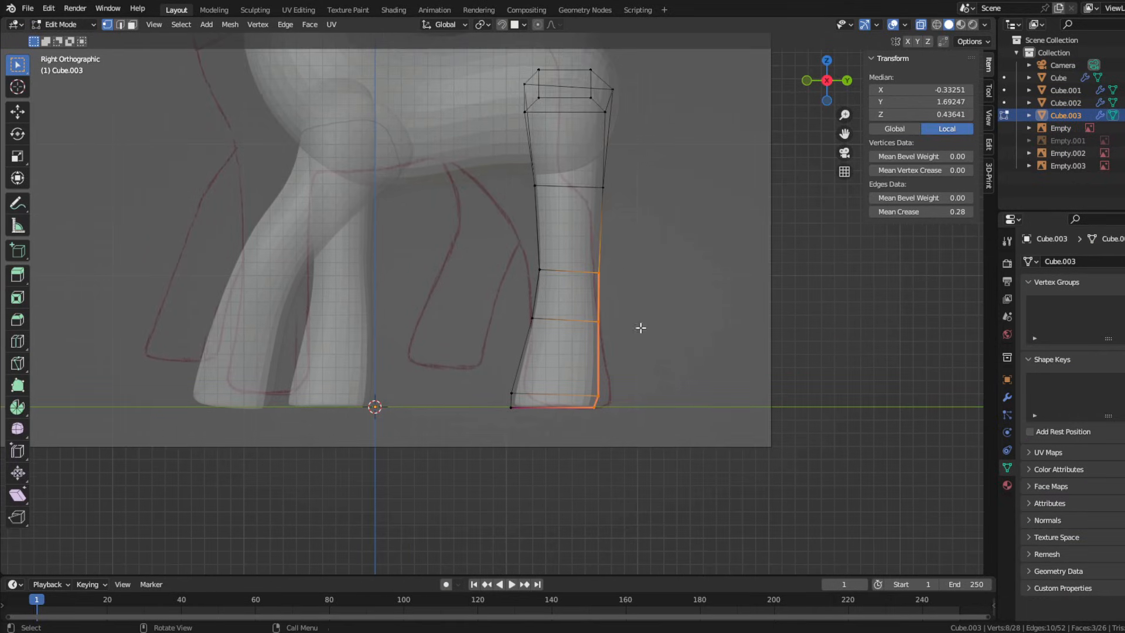
pyautogui.moveTo(920, 211); pyautogui.dragTo(940, 212)
pyautogui.moveTo(674, 270); pyautogui.dragTo(579, 271, button='middle')
pyautogui.press('2')
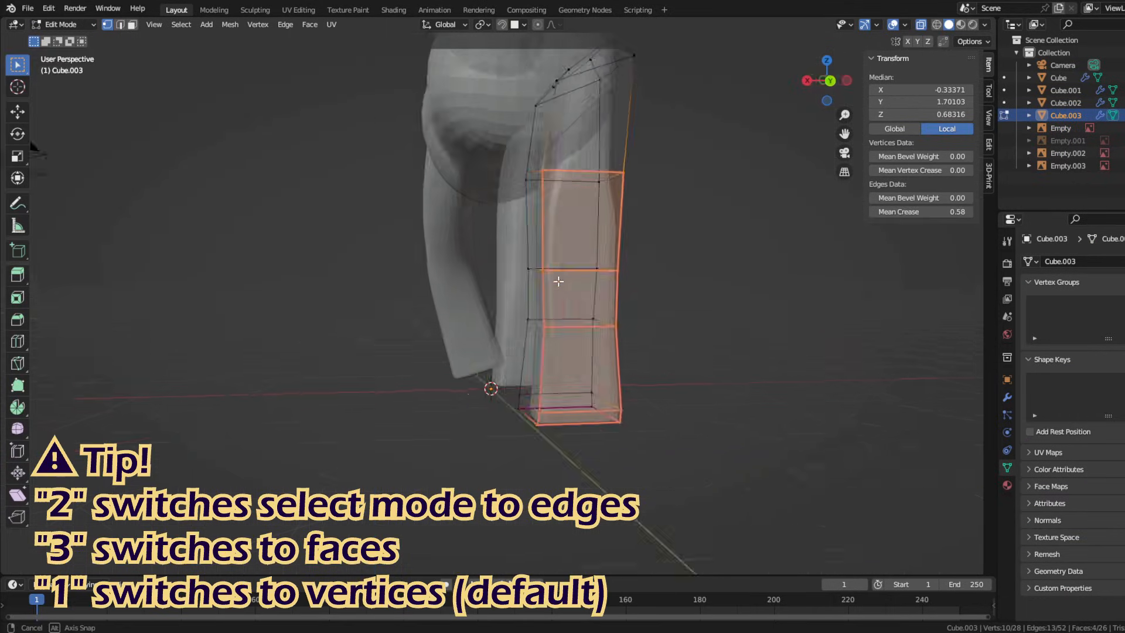
pyautogui.click(573, 271)
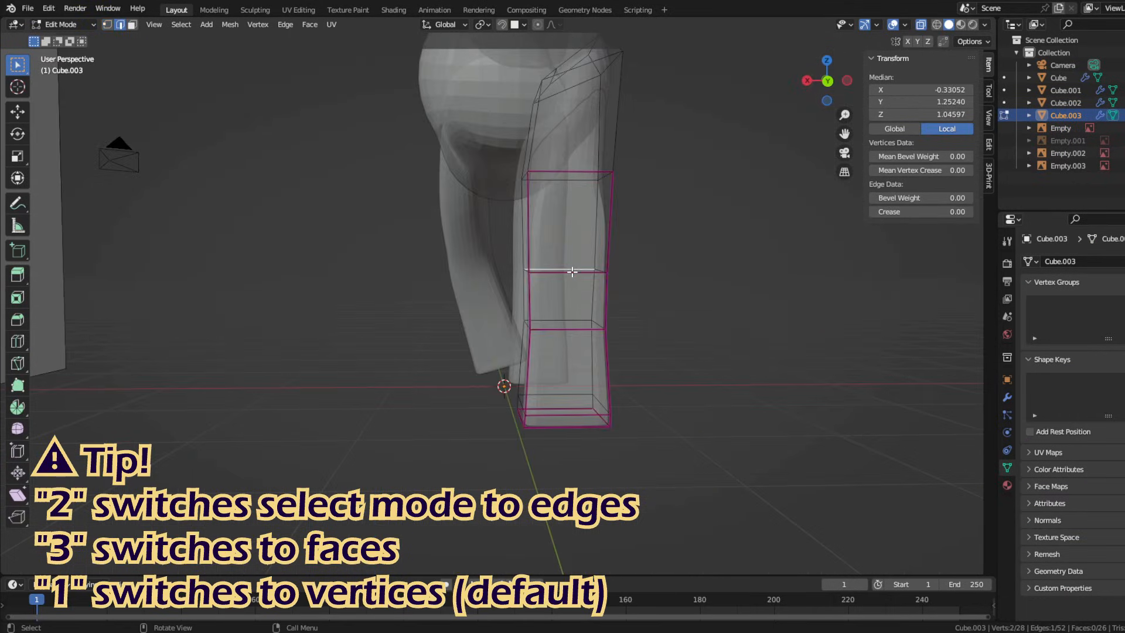
pyautogui.keyDown('alt'); pyautogui.keyDown('shift'); pyautogui.click(568, 416); pyautogui.keyUp('shift'); pyautogui.keyUp('alt')
pyautogui.moveTo(568, 416); pyautogui.dragTo(839, 259, button='middle')
# Move, rotate and scale the rear leg's ankle loop, and rotate the loop above it by -4.58° to follow the sketch
pyautogui.moveTo(515, 282); pyautogui.dragTo(648, 357)
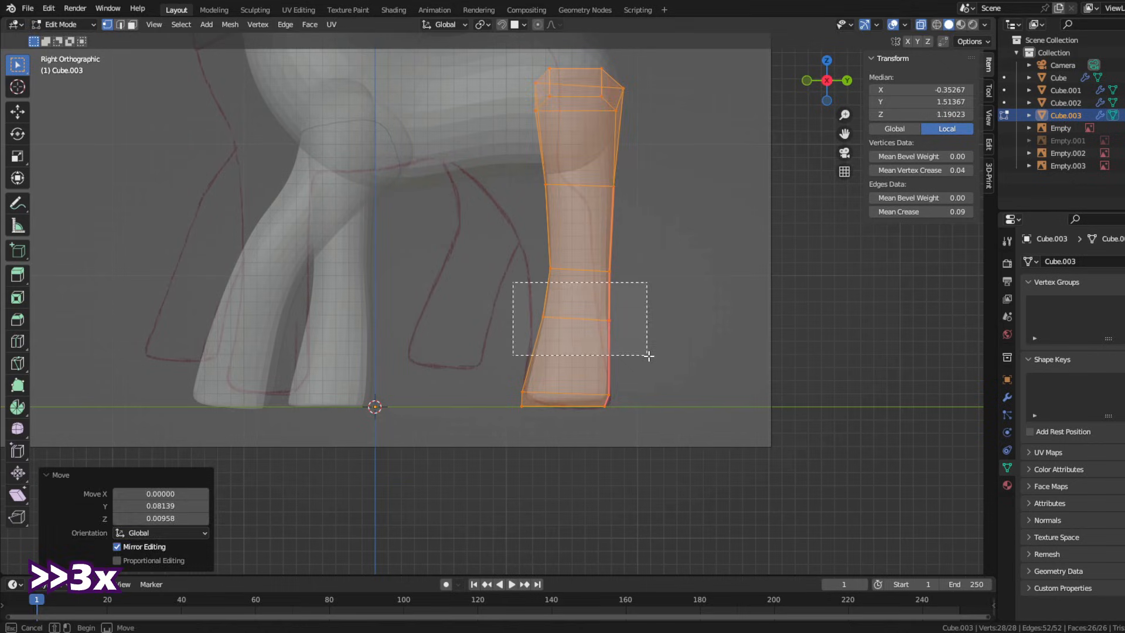
pyautogui.press('g')
pyautogui.click(643, 347)
pyautogui.press('r')
pyautogui.click(645, 345)
pyautogui.press('s')
pyautogui.click(649, 349)
pyautogui.press('g')
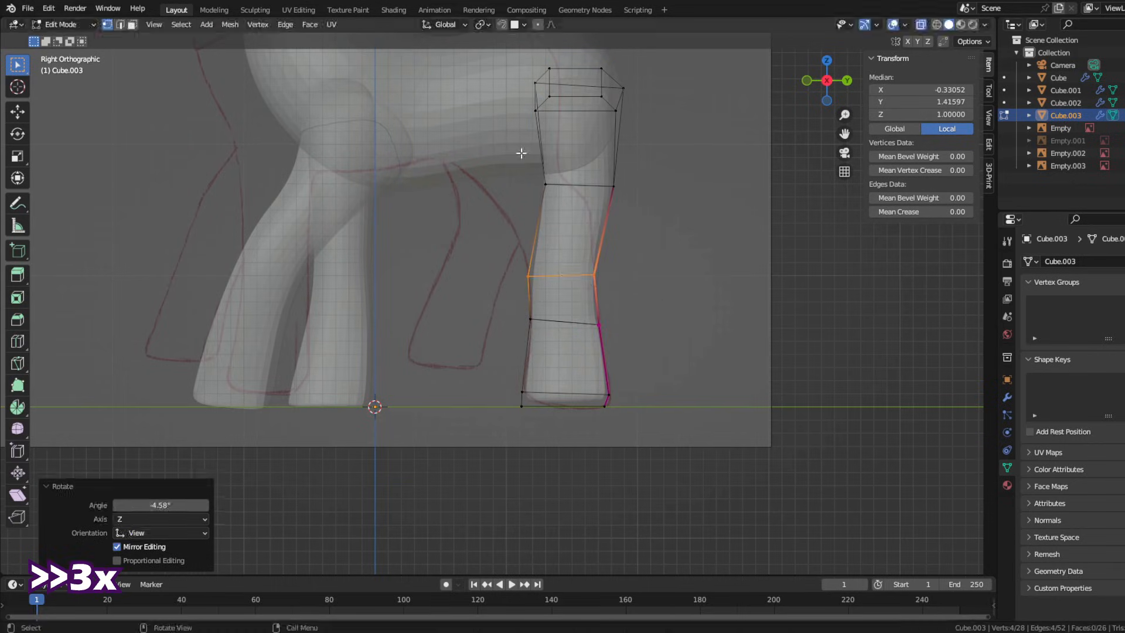
# Move the rear leg's upper loop onto the sketch and delete the topmost vertices of the leg
pyautogui.moveTo(521, 154); pyautogui.dragTo(622, 199)
pyautogui.press('g')
pyautogui.click(600, 221)
pyautogui.keyDown('shift'); pyautogui.moveTo(601, 220); pyautogui.dragTo(595, 298, button='middle'); pyautogui.keyUp('shift')
pyautogui.moveTo(505, 126); pyautogui.dragTo(659, 208)
pyautogui.press('x')
pyautogui.click(660, 208)
# Reposition the rear leg's hock loop and move its front and back vertices onto the sketched outline
pyautogui.moveTo(500, 260); pyautogui.dragTo(629, 316)
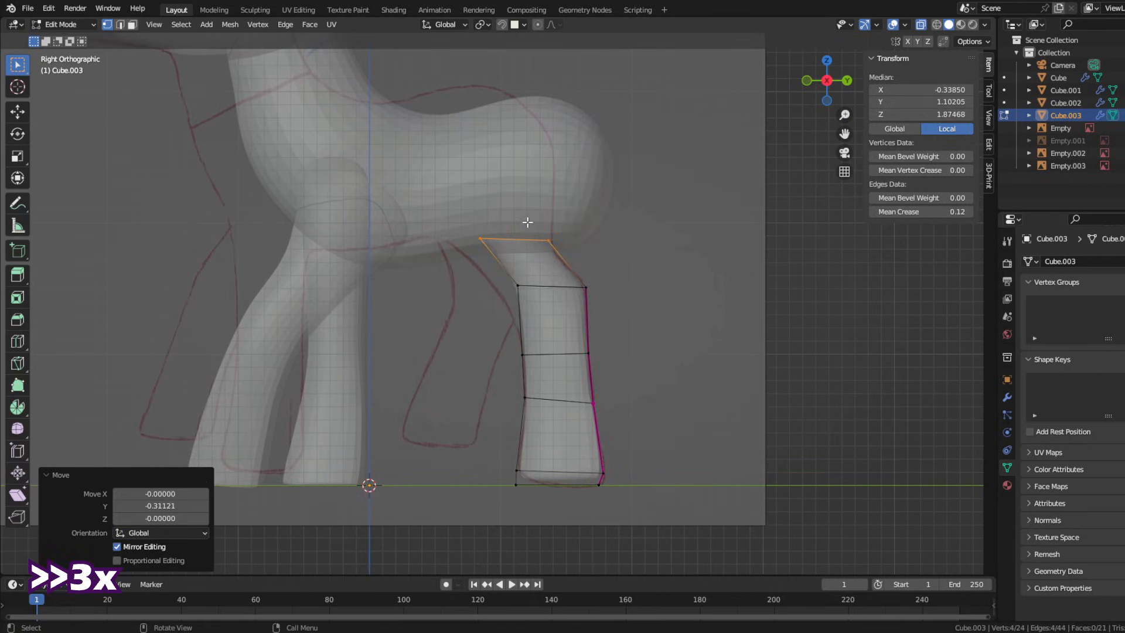
pyautogui.press('g')
pyautogui.moveTo(505, 258); pyautogui.dragTo(537, 367)
pyautogui.click(522, 321)
pyautogui.press('g')
pyautogui.click(542, 355)
pyautogui.moveTo(567, 271); pyautogui.dragTo(620, 316)
pyautogui.press('g')
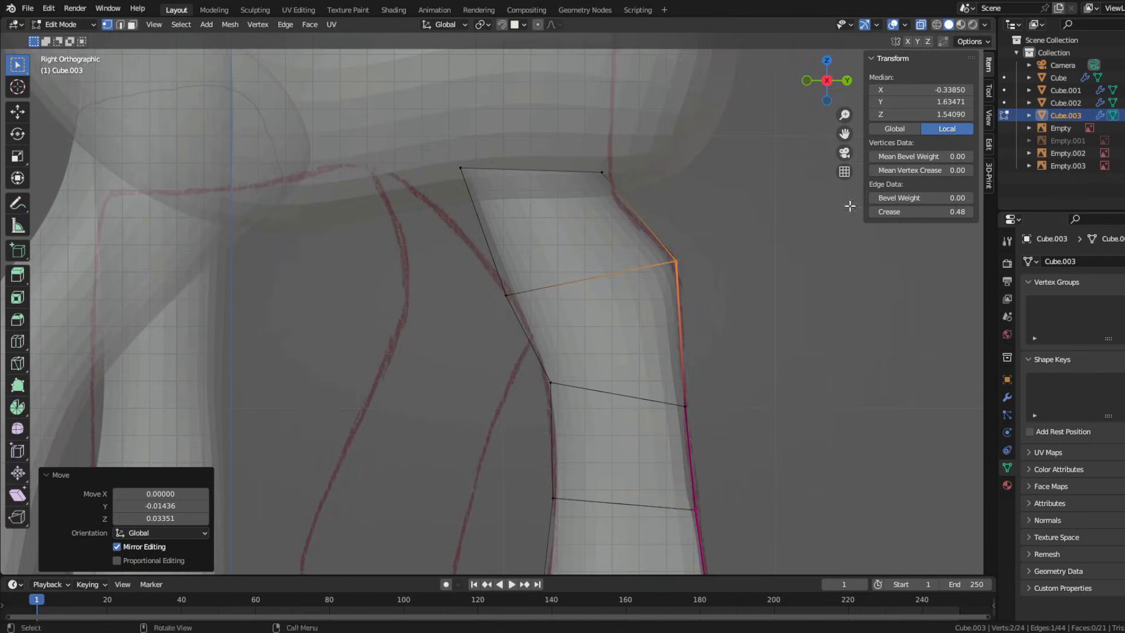
# Move the back and front vertices of the rear leg's top loop, then place the whole loop along the sketched thigh
pyautogui.moveTo(566, 147); pyautogui.dragTo(633, 196)
pyautogui.press('g')
pyautogui.click(645, 220)
pyautogui.press('g')
pyautogui.click(468, 242)
pyautogui.moveTo(432, 151); pyautogui.dragTo(647, 236)
pyautogui.scroll(-2, 610, 237)
pyautogui.press('g')
pyautogui.click(685, 241)
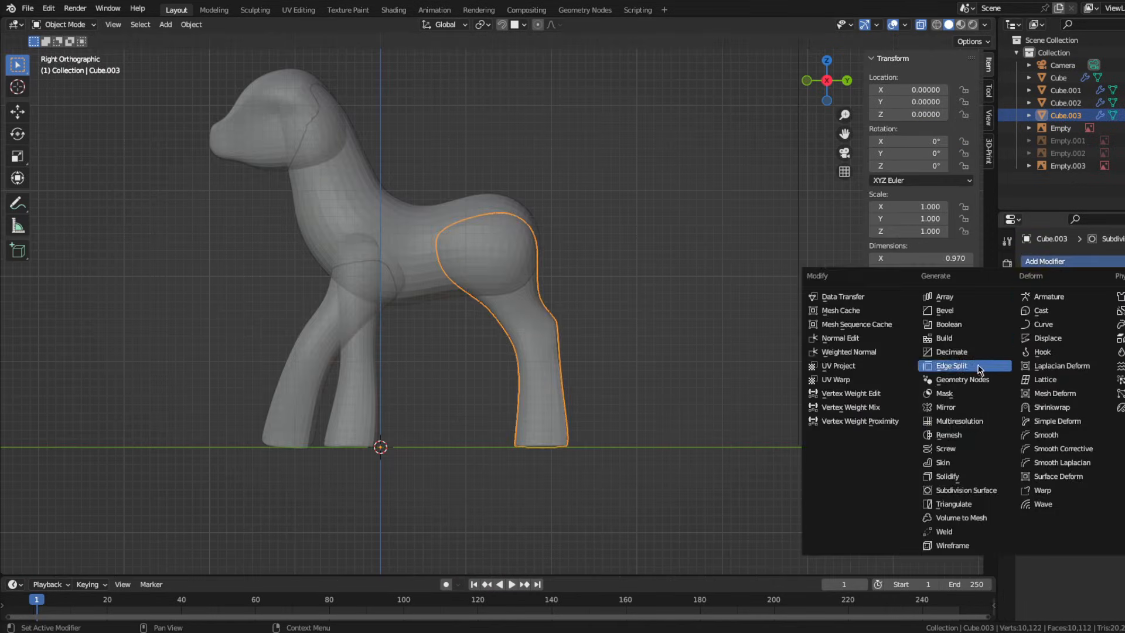
# Mirror the rear leg with an applied Mirror modifier and hide one of the two legs in the mesh
pyautogui.click(894, 392)
pyautogui.hotkey('ctrl', 'a')
pyautogui.press('Tab')
pyautogui.moveTo(487, 349)
pyautogui.mouseDown(button='middle')
pyautogui.moveTo(462, 367)
pyautogui.moveTo(480, 356)
pyautogui.mouseUp(button='middle')
pyautogui.click(462, 367)
pyautogui.press('l')
pyautogui.press('h')
pyautogui.press('KP_3')
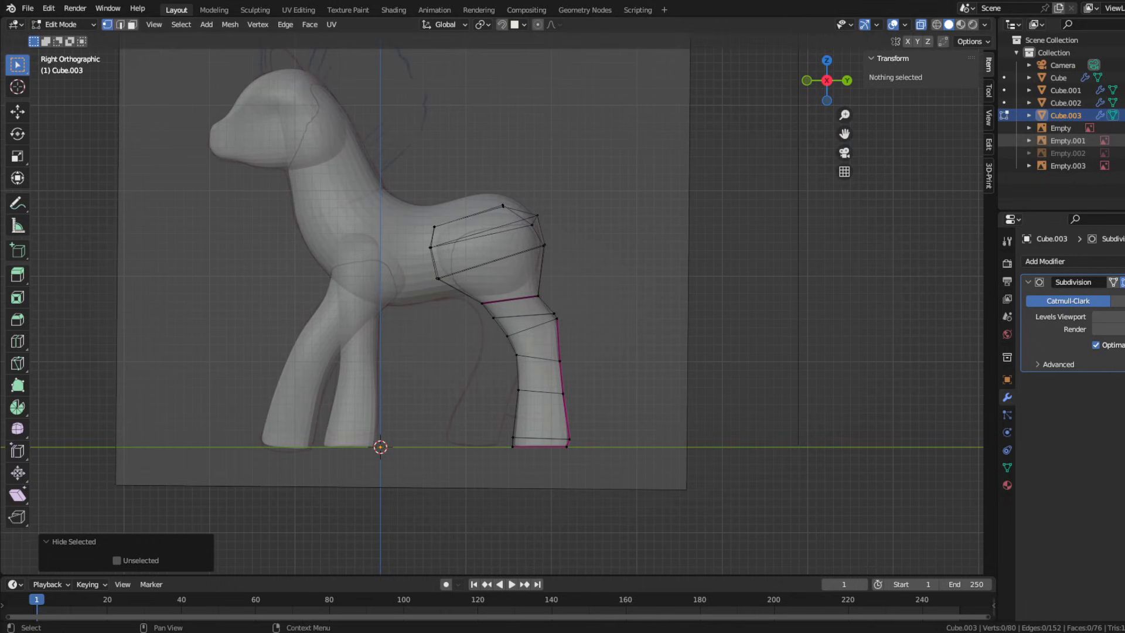
# Move the visible hind leg's hoof, ankle and lower-leg loops forward onto the sketched second hind leg
pyautogui.scroll(3, 478, 439)
pyautogui.moveTo(484, 414); pyautogui.dragTo(633, 485)
pyautogui.press('g')
pyautogui.press('y')
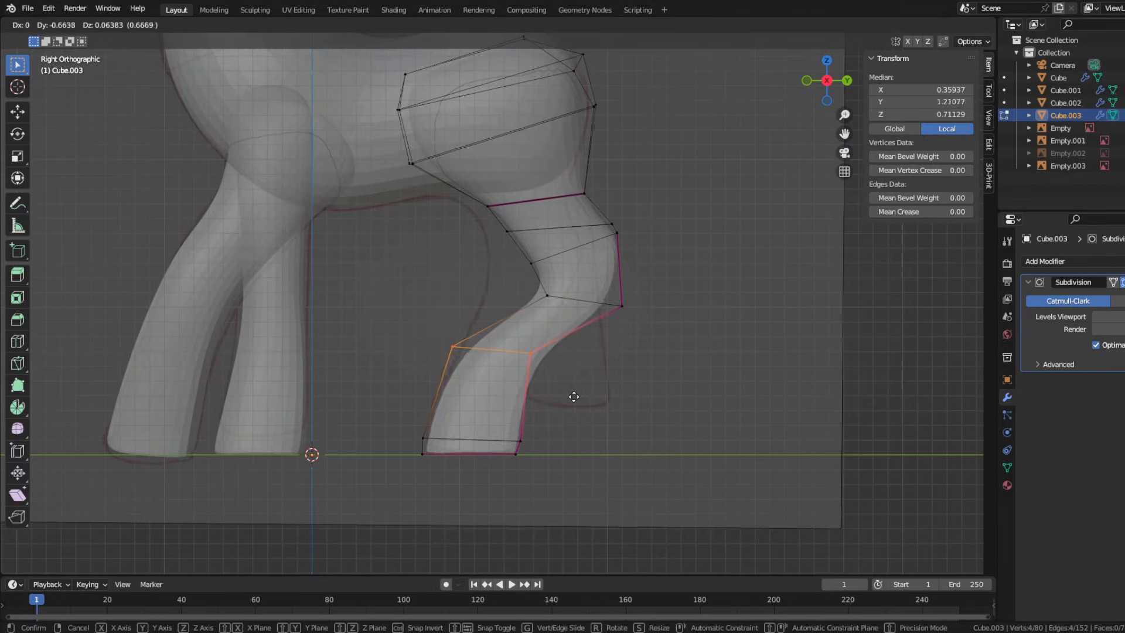
pyautogui.click(577, 393)
pyautogui.press('g')
pyautogui.click(440, 329)
pyautogui.press('g')
pyautogui.click(449, 389)
pyautogui.keyDown('shift'); pyautogui.moveTo(505, 219); pyautogui.dragTo(472, 269, button='middle'); pyautogui.keyUp('shift')
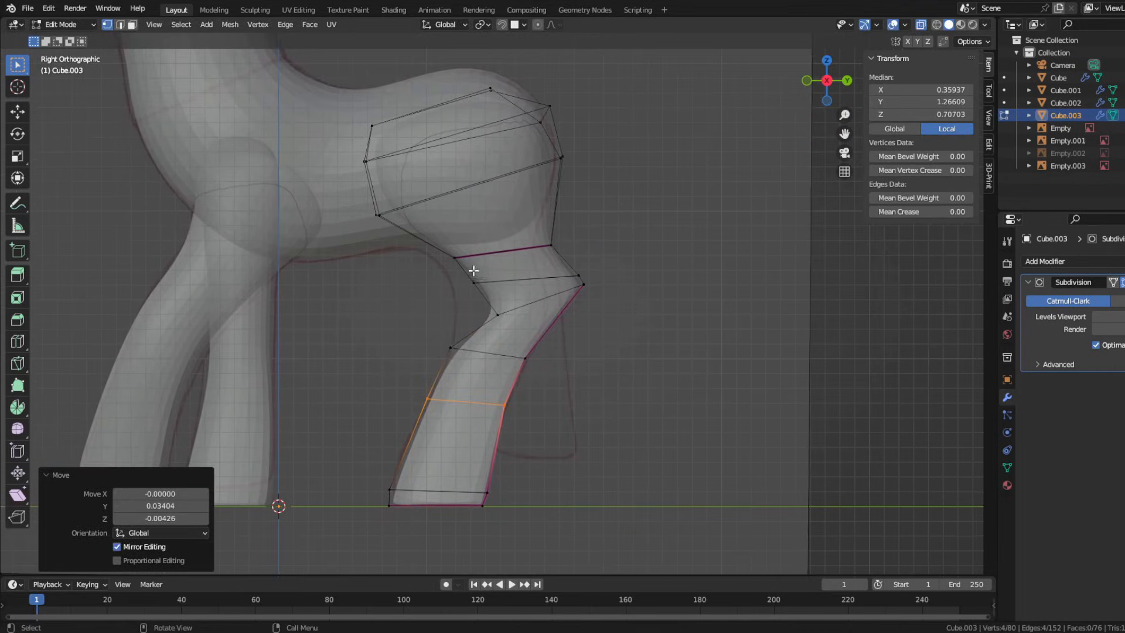
# Move and rotate the hock and lower-thigh loops of the hind leg to line up with the sketched pose
pyautogui.moveTo(437, 229); pyautogui.dragTo(625, 320)
pyautogui.press('g')
pyautogui.click(591, 326)
pyautogui.press('r')
pyautogui.press('g')
pyautogui.click(621, 338)
# Move the front vertices of the hind leg's hock loops onto the sketched front edge
pyautogui.scroll(3, 438, 293)
pyautogui.moveTo(438, 325); pyautogui.dragTo(500, 373)
pyautogui.press('g')
pyautogui.moveTo(432, 263); pyautogui.dragTo(497, 326)
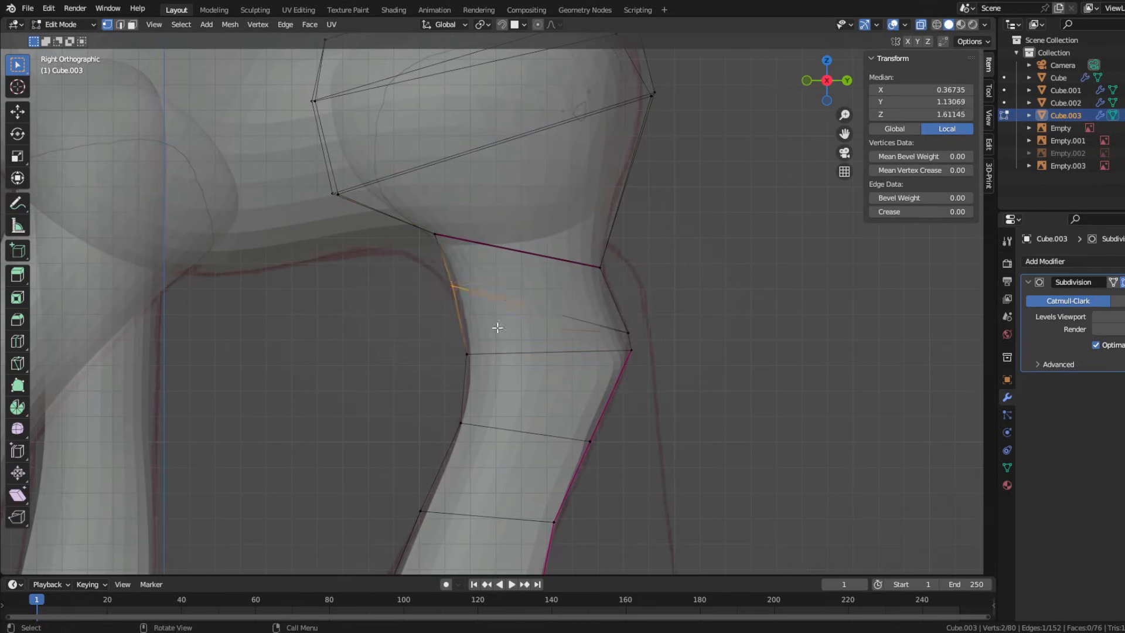
pyautogui.press('g')
pyautogui.moveTo(410, 212); pyautogui.dragTo(498, 290)
# Move the lower front vertices of the haunch by about 0.09 along Y and -0.13 along Z to the belly line
pyautogui.moveTo(309, 167); pyautogui.dragTo(406, 244)
pyautogui.scroll(-3, 406, 245)
pyautogui.press('g')
pyautogui.click(410, 253)
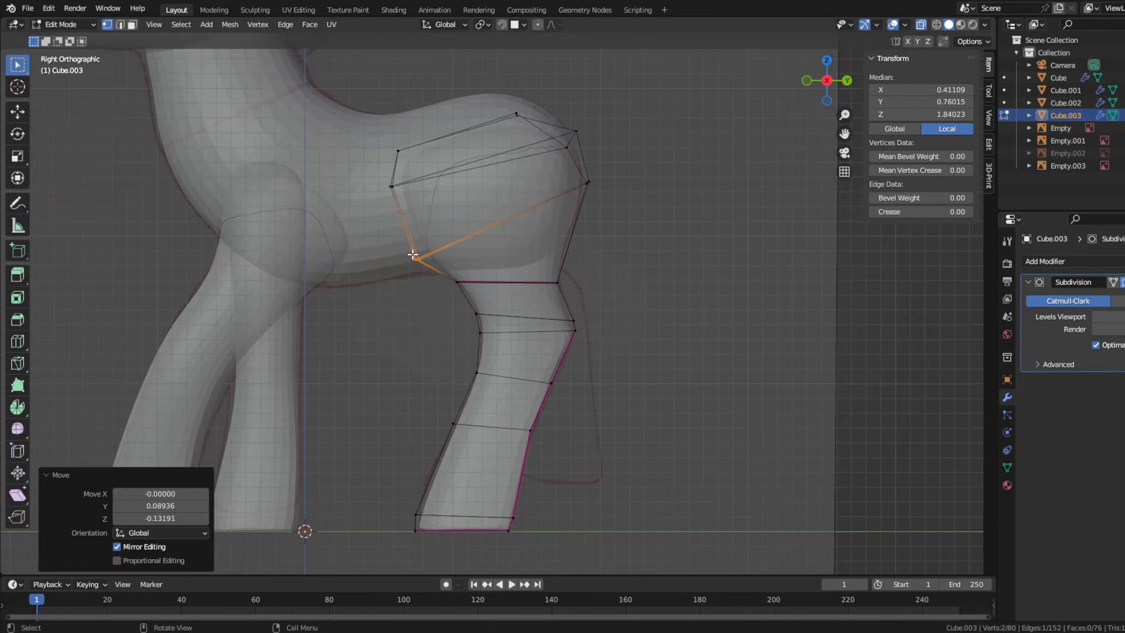
pyautogui.scroll(4, 414, 251)
pyautogui.scroll(-4, 410, 252)
pyautogui.moveTo(377, 246); pyautogui.dragTo(527, 351, button='middle')
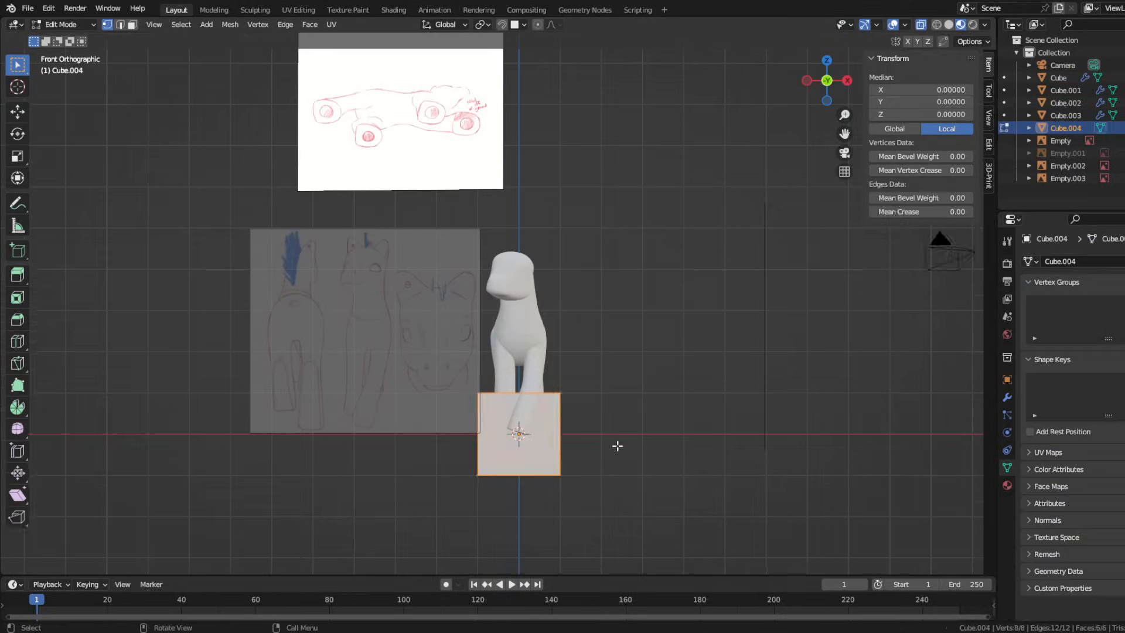
# Add level 2 subdivision to the new cube and raise its mesh about 5.09 to above the pony's head
pyautogui.press('Tab')
pyautogui.hotkey('ctrl', '2')
pyautogui.press('Tab')
pyautogui.press('g')
pyautogui.press('z')
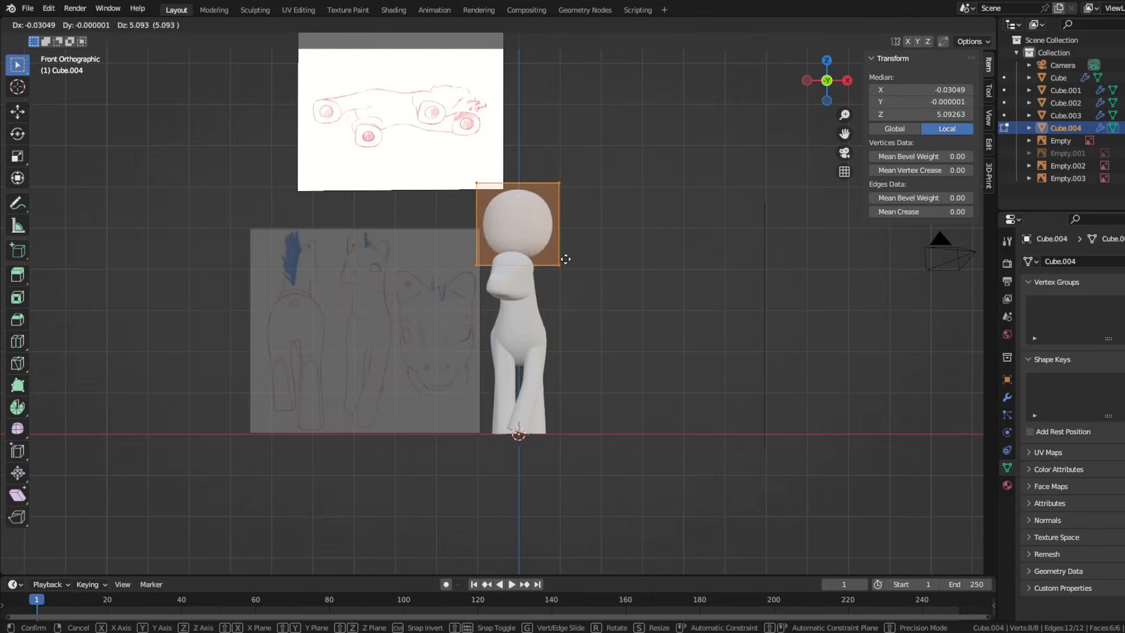
pyautogui.click(565, 258)
# Flatten the cube along the Y axis to get the ear's thickness
pyautogui.press('KP_3')
pyautogui.press('s')
pyautogui.press('y')
pyautogui.press('KP_1')
# Widen the ear's base by 1.42 along X and raise the mean crease of its bottom edges to about 0.45
pyautogui.moveTo(431, 271); pyautogui.dragTo(609, 316)
pyautogui.press('s')
pyautogui.press('x')
pyautogui.click(662, 324)
pyautogui.moveTo(917, 212); pyautogui.dragTo(943, 212)
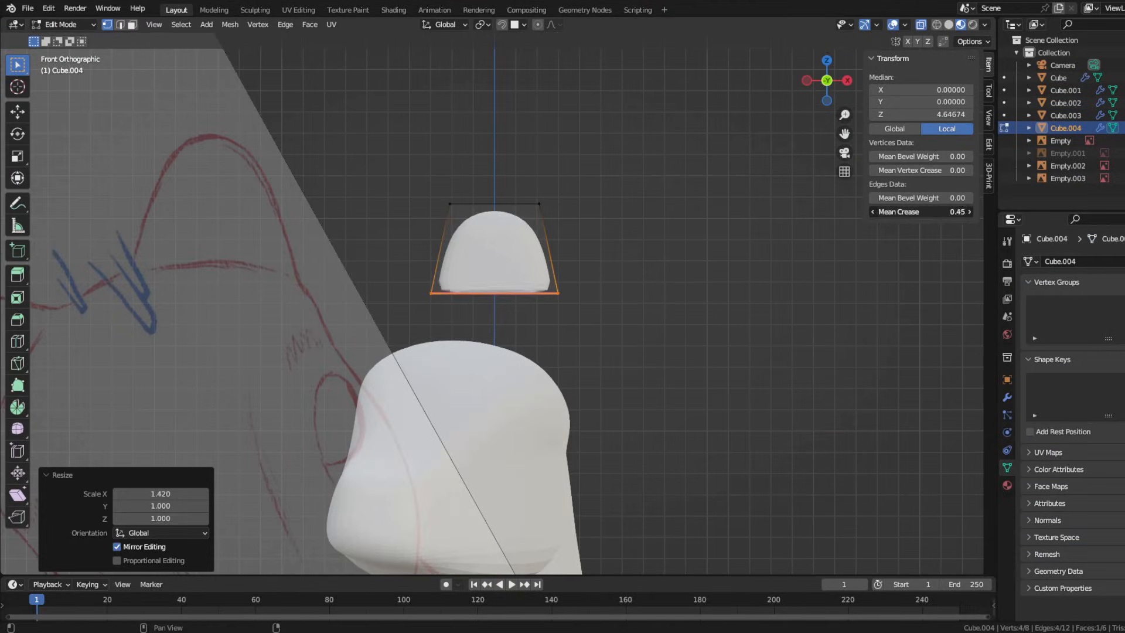
# Extrude the ear's top face upward and scale it by 0.646 to form a tapered tip
pyautogui.moveTo(385, 163); pyautogui.dragTo(595, 275)
pyautogui.press('e')
pyautogui.click(595, 230)
pyautogui.press('s')
pyautogui.click(559, 197)
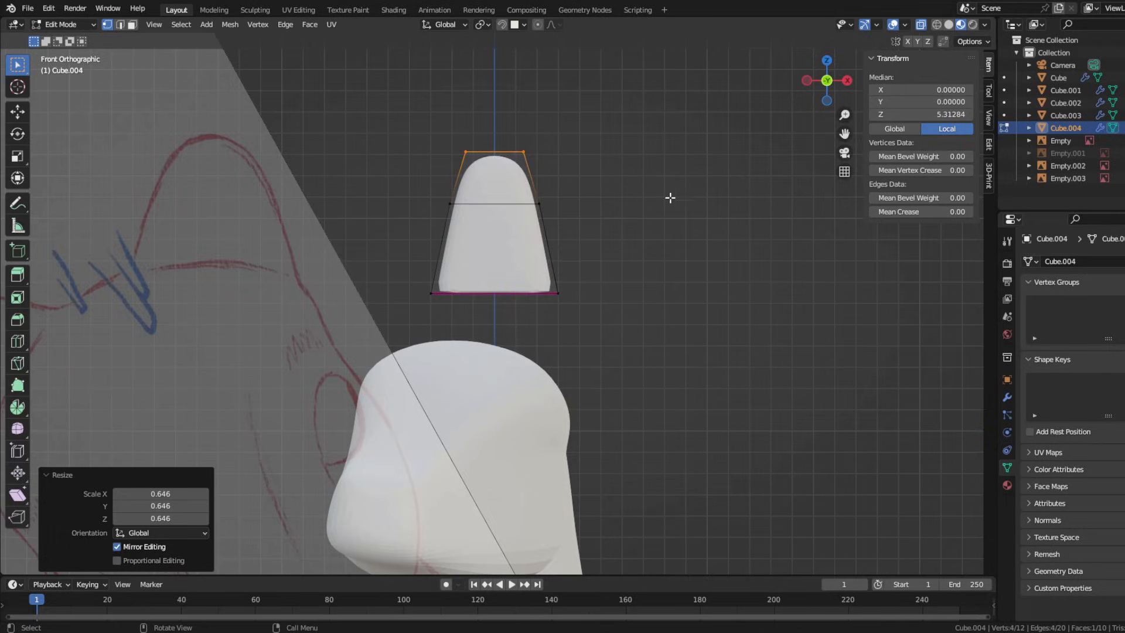
# Move the ear tip's front vertices forward in side view and crease the edges around the ear's front face
pyautogui.press('g')
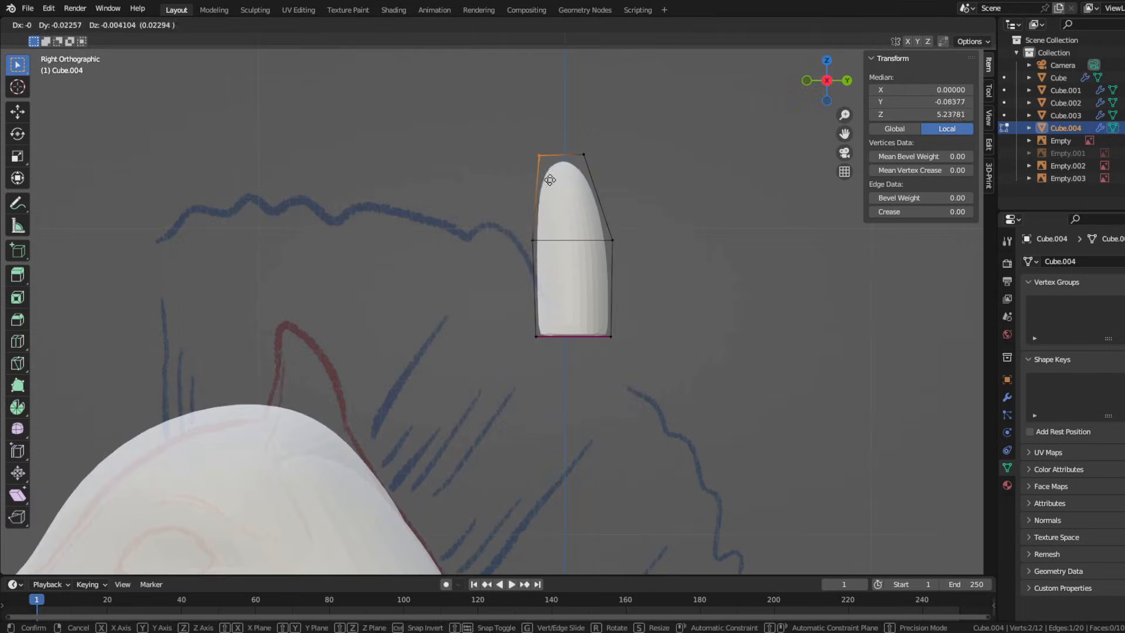
pyautogui.click(547, 178)
pyautogui.moveTo(507, 130); pyautogui.dragTo(555, 358)
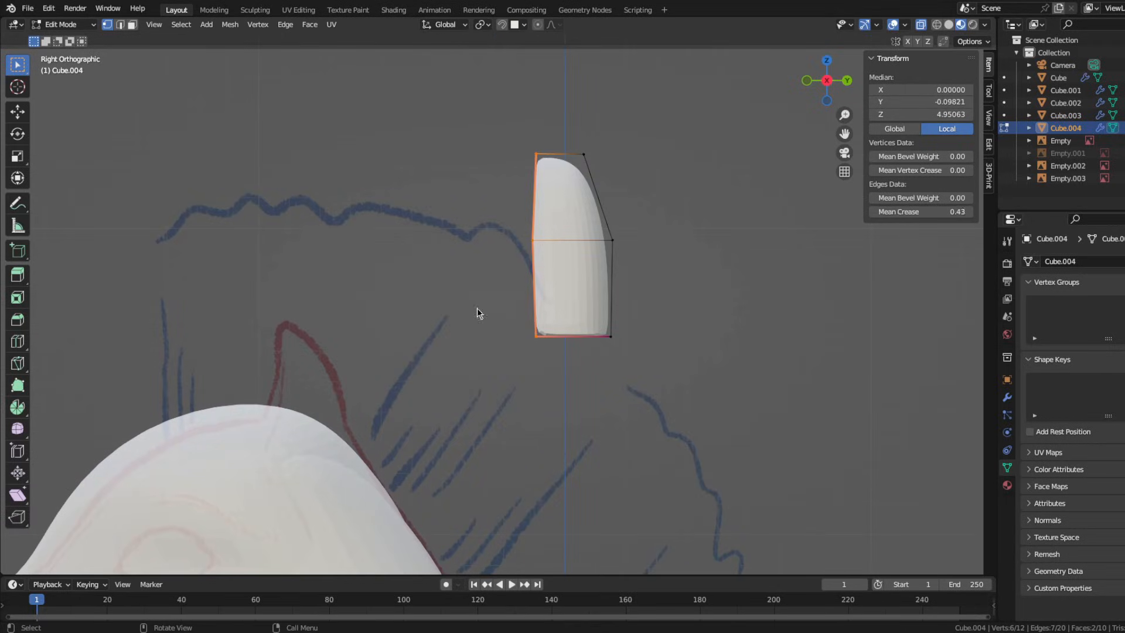
pyautogui.moveTo(674, 305); pyautogui.dragTo(459, 262, button='middle')
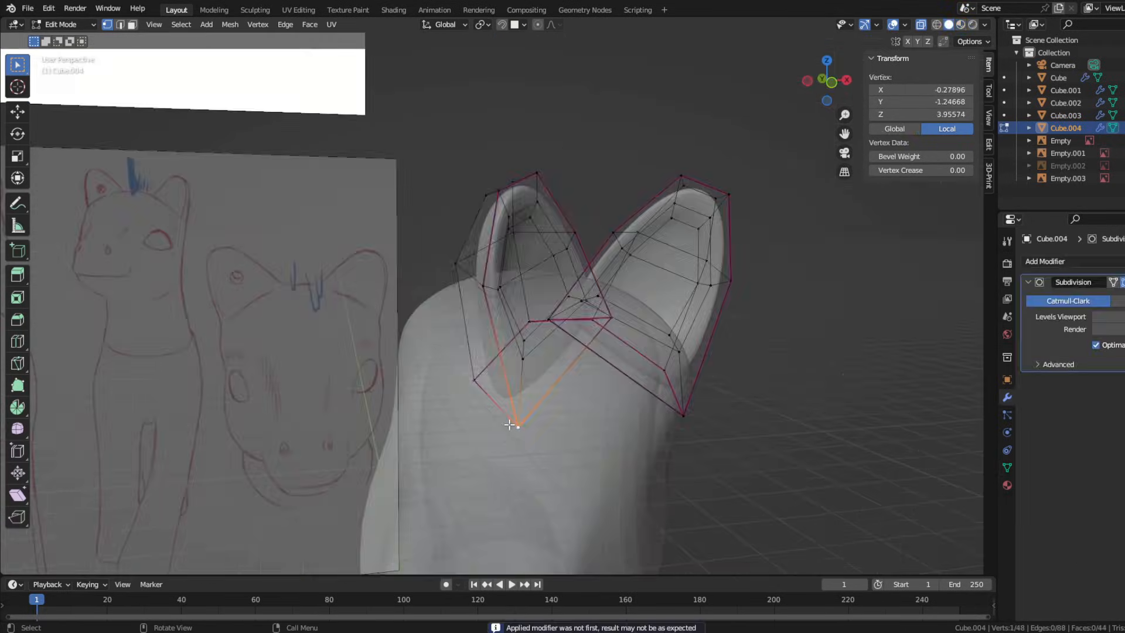
# Select one whole ear and rotate it around the Z axis on the head
pyautogui.press('l')
pyautogui.press('r')
pyautogui.press('z')
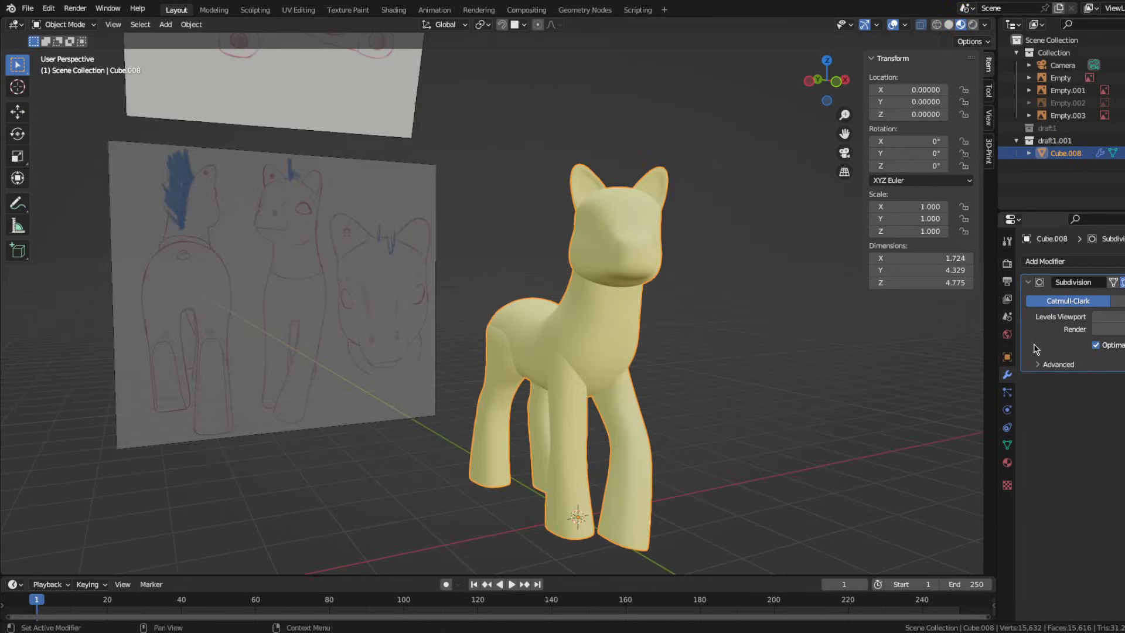
# Apply the Subdivision modifier to the joined pony and display it in grey solid viewport shading
pyautogui.hotkey('ctrl', 'a')
pyautogui.moveTo(744, 348); pyautogui.dragTo(687, 346, button='middle')
pyautogui.click(1045, 262)
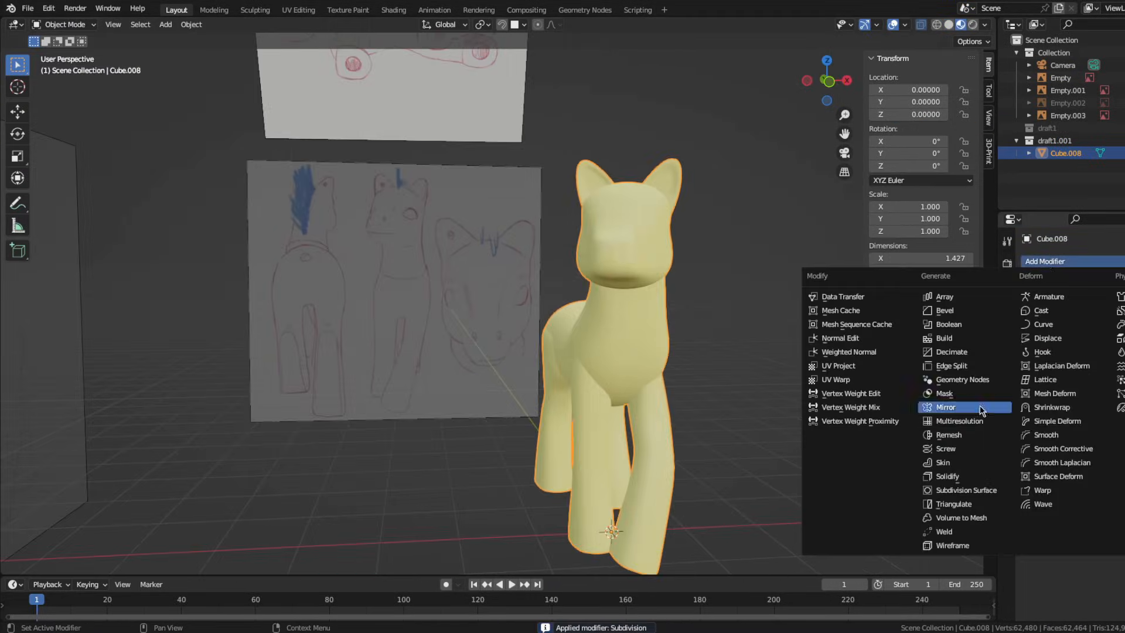
pyautogui.click(949, 24)
pyautogui.click(984, 25)
pyautogui.click(913, 279)
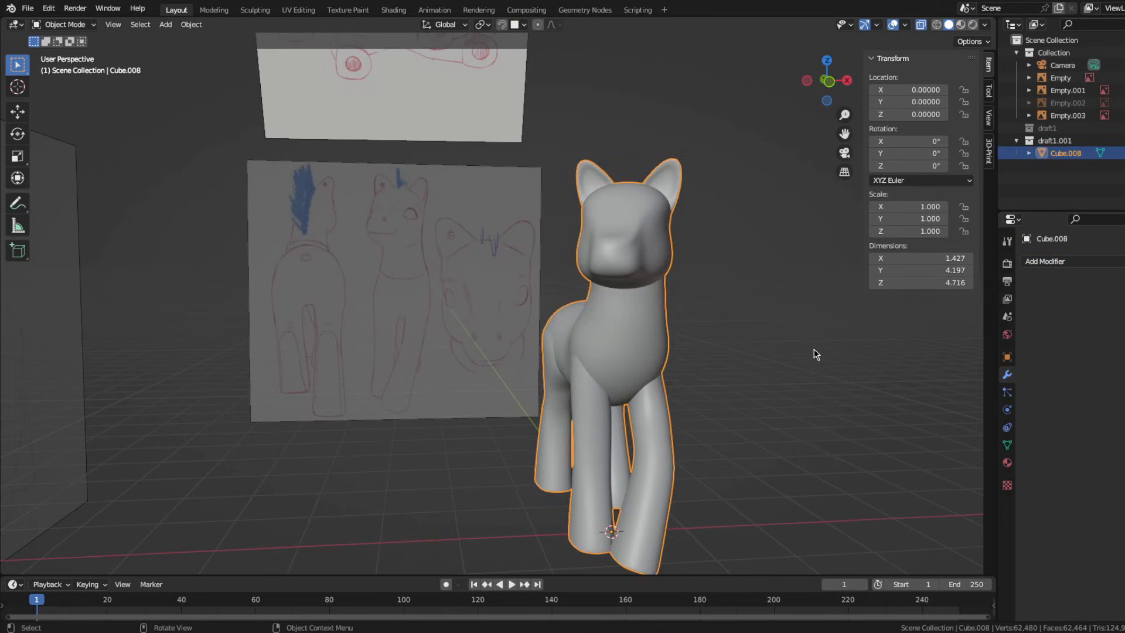
# Add a Remesh modifier to the joined pony and adjust its voxel size
pyautogui.click(1045, 261)
pyautogui.click(879, 412)
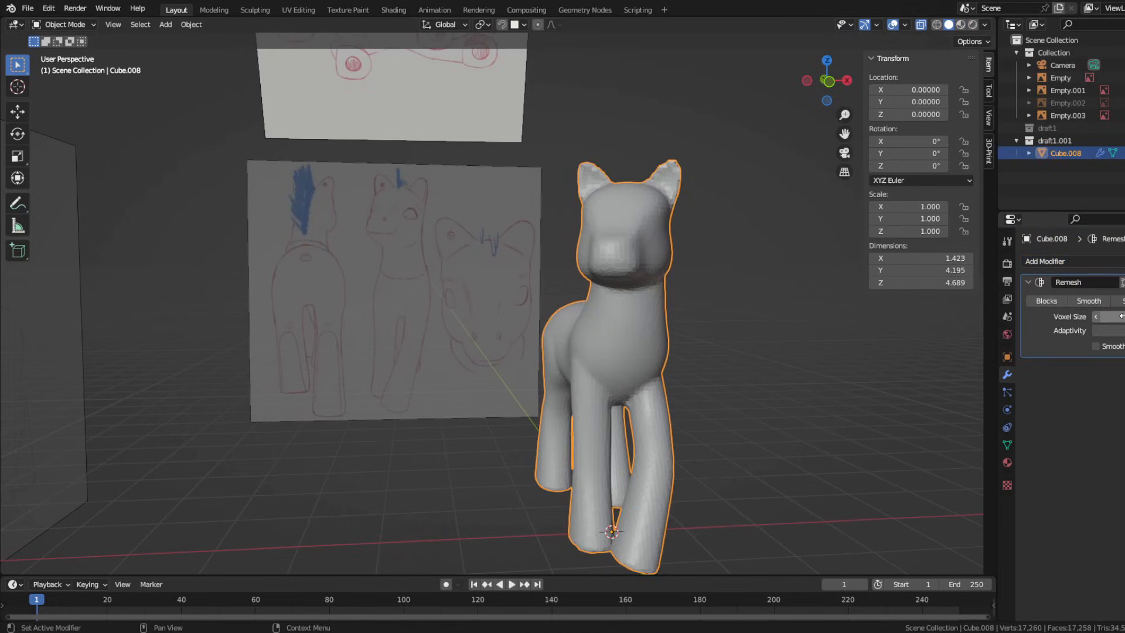
pyautogui.press('Return')
pyautogui.moveTo(697, 320)
pyautogui.mouseDown(button='middle')
pyautogui.moveTo(635, 316)
pyautogui.moveTo(695, 317)
pyautogui.mouseUp(button='middle')
pyautogui.doubleClick(1109, 316)
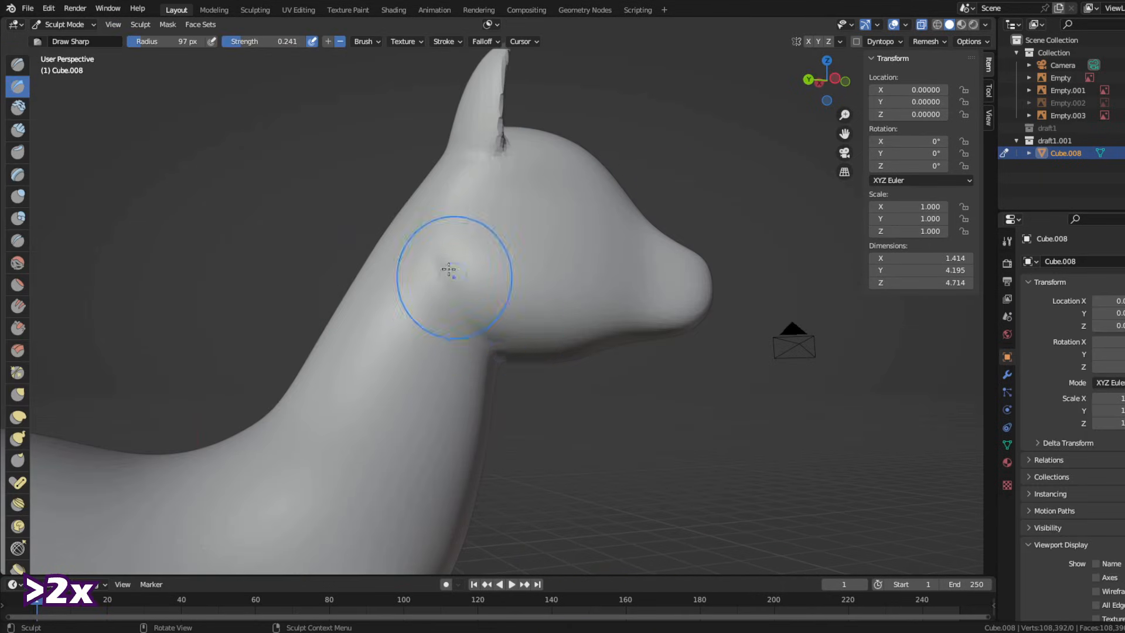
# Check the sculpted head and neck from both sides and undo the last sculpt stroke
pyautogui.moveTo(503, 340); pyautogui.dragTo(560, 220, button='middle')
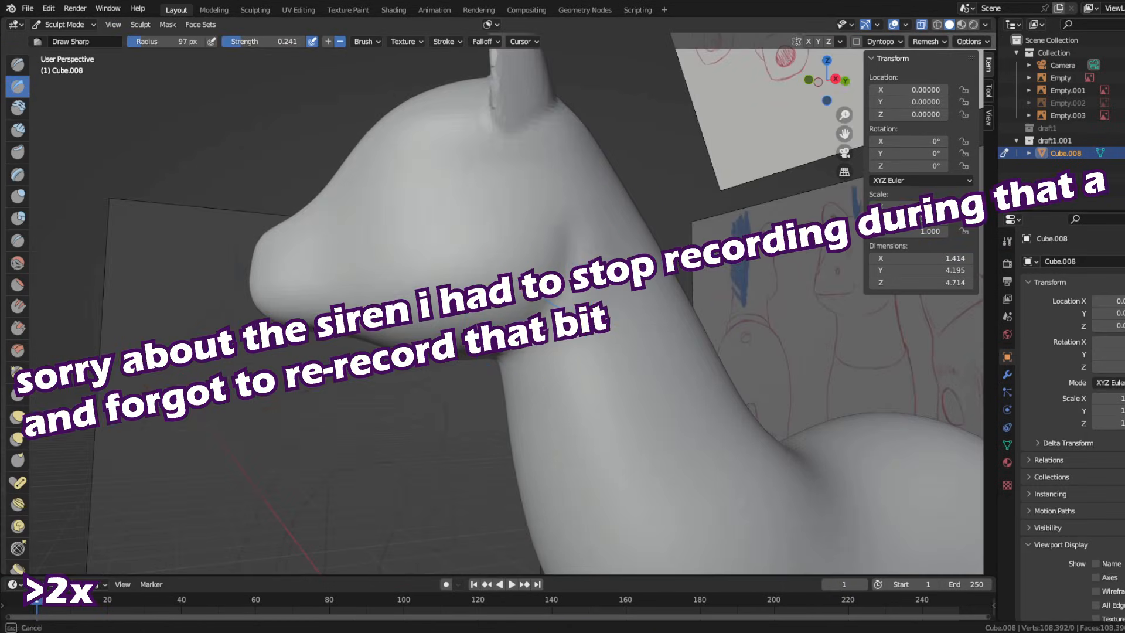
pyautogui.scroll(-3, 433, 296)
pyautogui.moveTo(270, 295); pyautogui.dragTo(469, 322, button='middle')
pyautogui.scroll(3, 369, 281)
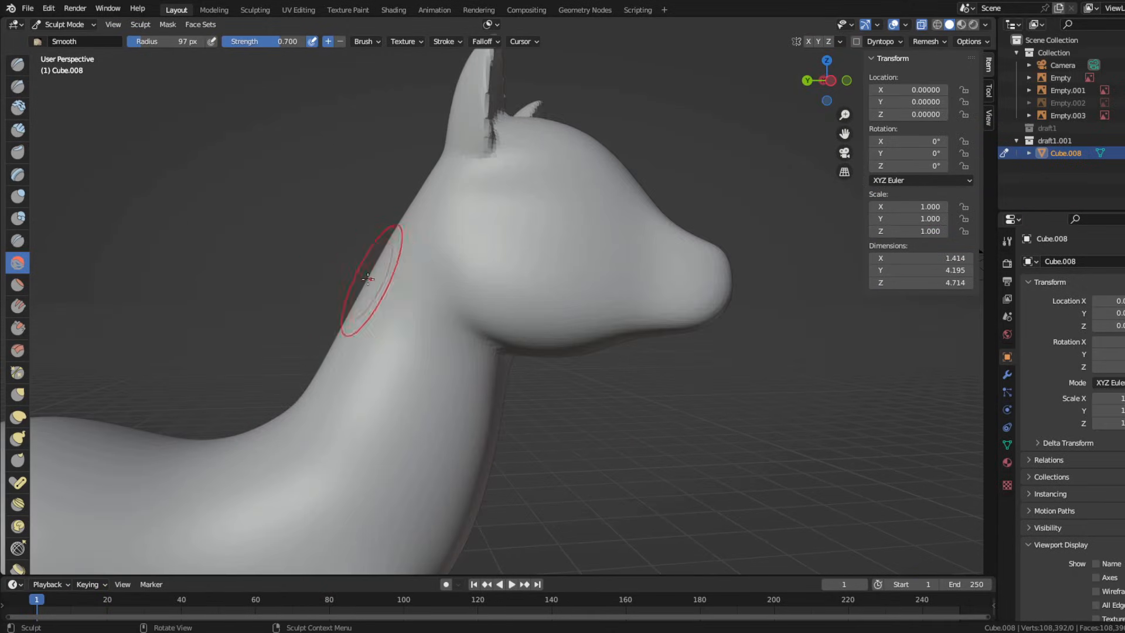
pyautogui.keyDown('shift'); pyautogui.moveTo(369, 281); pyautogui.dragTo(319, 319, button='middle'); pyautogui.keyUp('shift')
pyautogui.hotkey('ctrl', 'z')
pyautogui.moveTo(485, 263); pyautogui.dragTo(446, 262, button='middle')
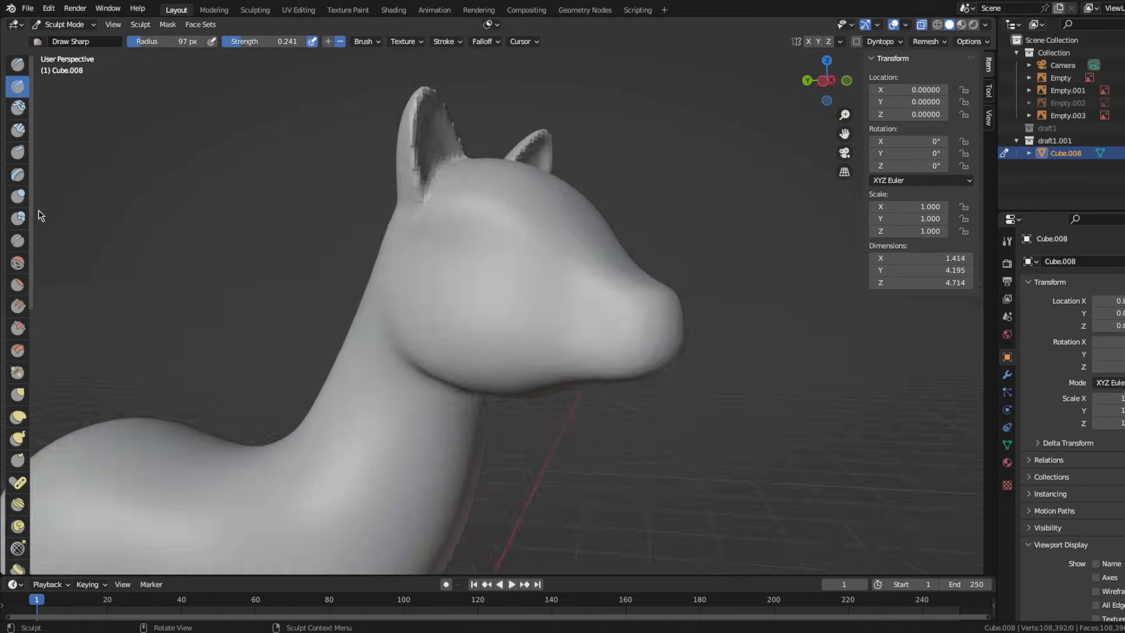
# Try to crease a mouth line along the side of the muzzle with the Crease brush
pyautogui.scroll(-3, 533, 274)
pyautogui.moveTo(533, 274); pyautogui.dragTo(492, 268, button='middle')
pyautogui.scroll(3, 492, 269)
pyautogui.moveTo(404, 280); pyautogui.dragTo(678, 371, button='middle')
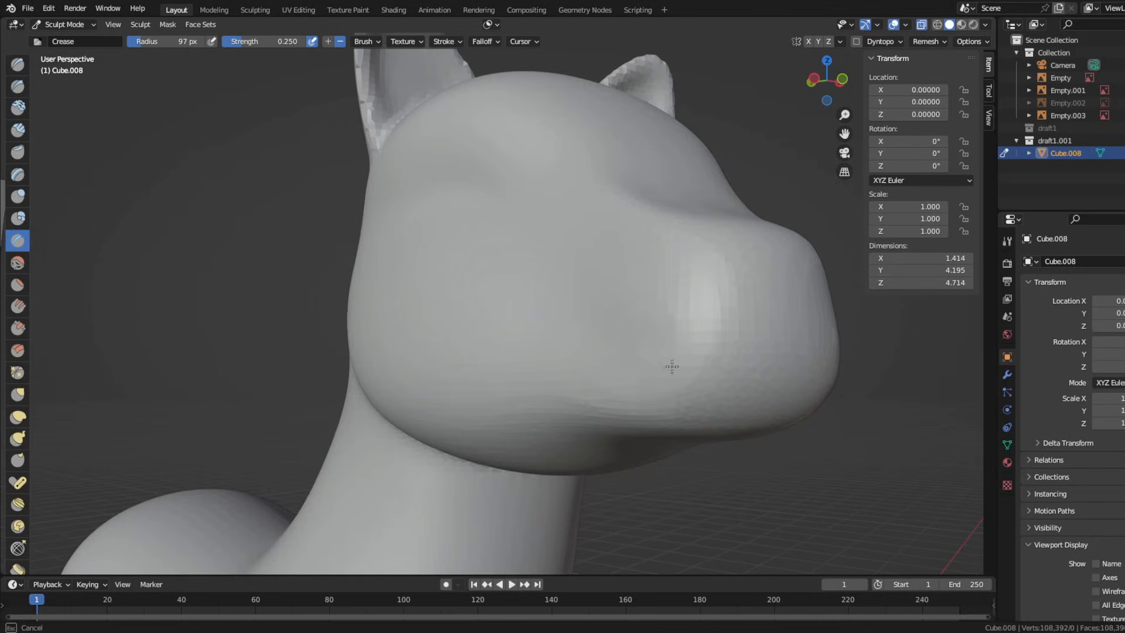
pyautogui.scroll(-2, 515, 339)
pyautogui.moveTo(515, 339); pyautogui.dragTo(510, 346, button='middle')
pyautogui.scroll(5, 508, 348)
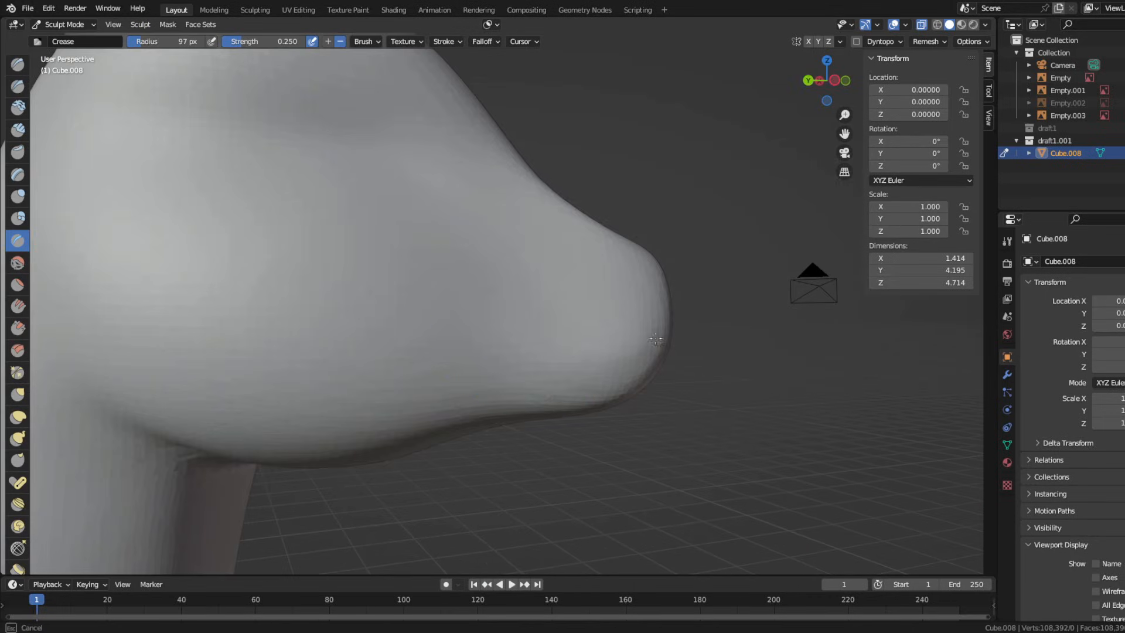
pyautogui.scroll(-4, 447, 345)
pyautogui.scroll(3, 473, 327)
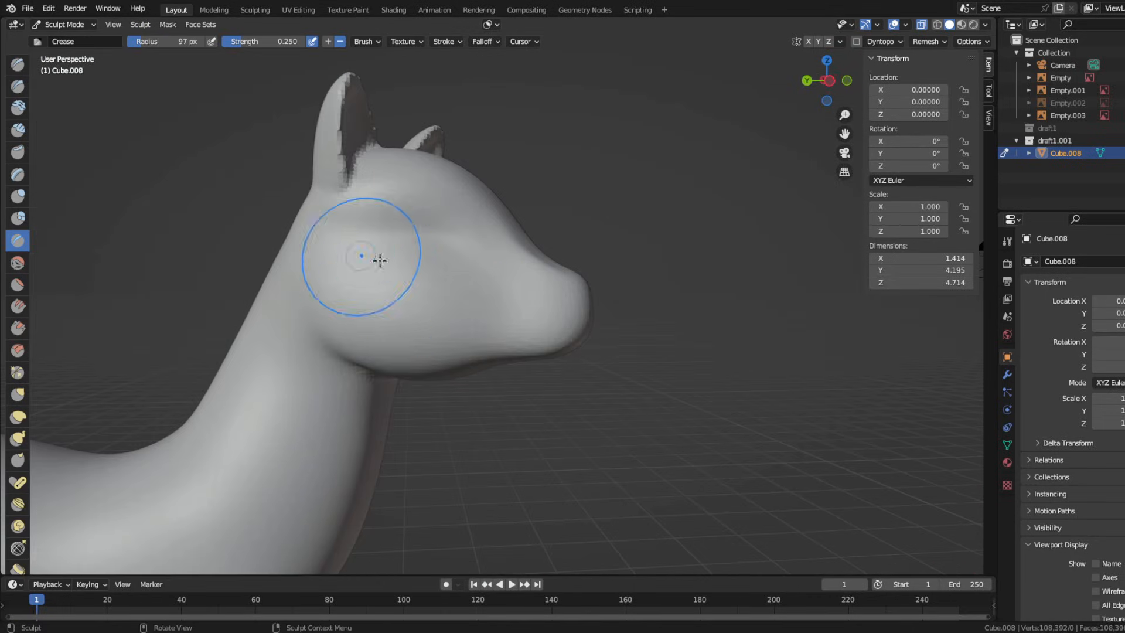
pyautogui.moveTo(393, 269); pyautogui.dragTo(161, 282, button='middle')
# Carve the mouth line around the muzzle and into the cheek with the Draw Sharp brush
pyautogui.moveTo(644, 258); pyautogui.dragTo(666, 261)
pyautogui.moveTo(334, 350)
pyautogui.mouseDown(button='middle')
pyautogui.moveTo(461, 315)
pyautogui.moveTo(494, 344)
pyautogui.moveTo(565, 354)
pyautogui.moveTo(466, 336)
pyautogui.moveTo(349, 376)
pyautogui.mouseUp(button='middle')
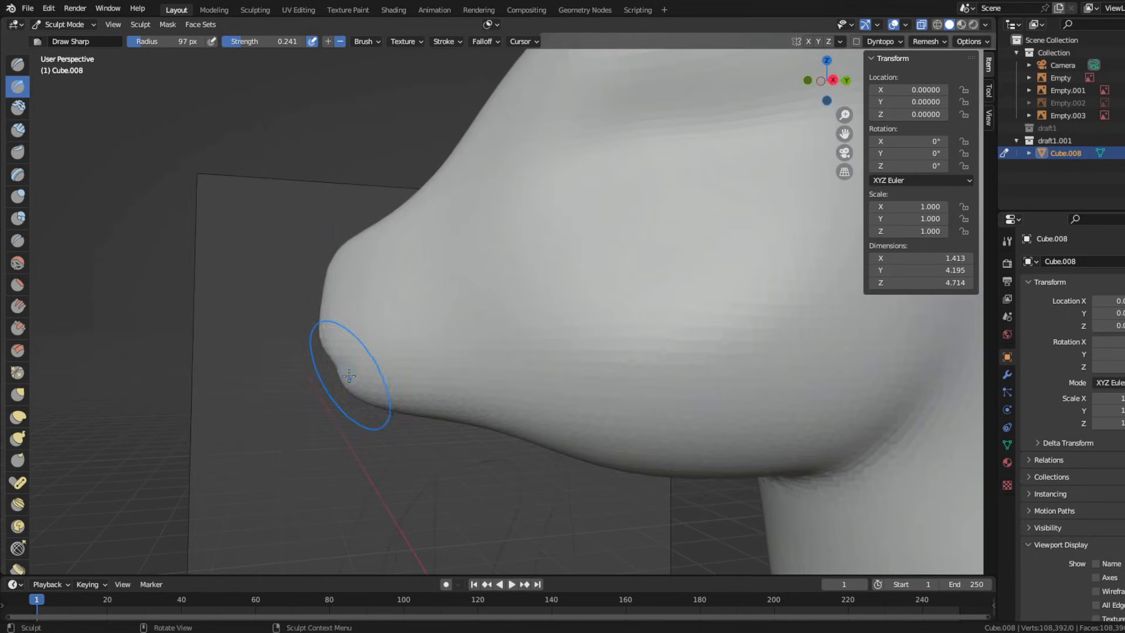
pyautogui.moveTo(415, 360); pyautogui.dragTo(326, 371, button='middle')
pyautogui.scroll(4, 578, 351)
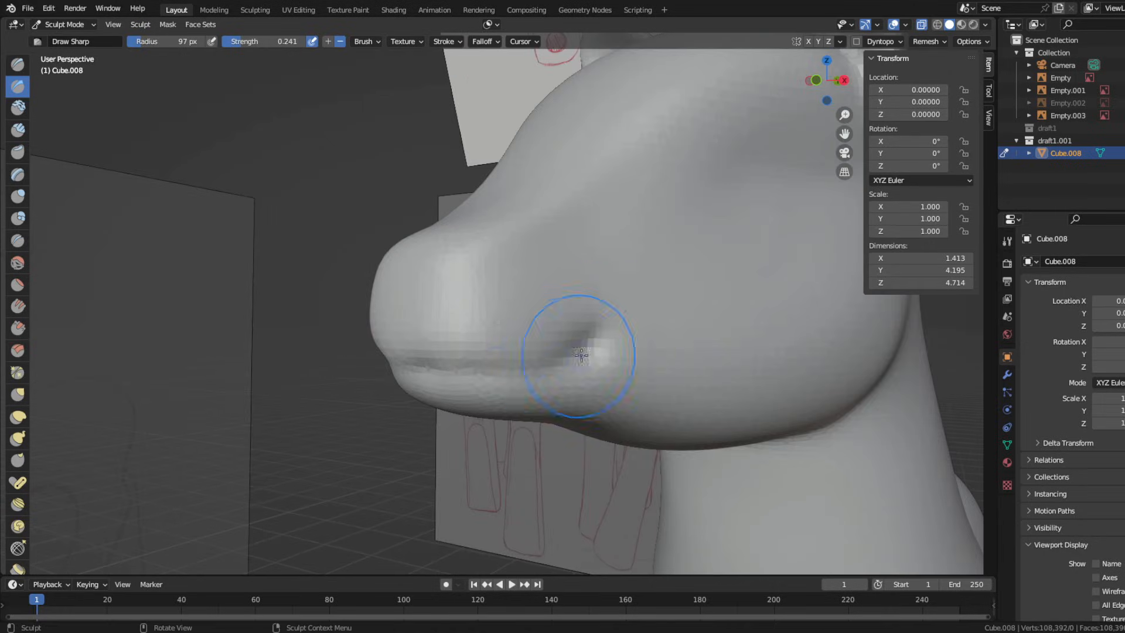
pyautogui.moveTo(577, 352); pyautogui.dragTo(498, 335, button='middle')
pyautogui.moveTo(561, 353); pyautogui.dragTo(612, 355)
pyautogui.scroll(-2, 372, 392)
pyautogui.moveTo(371, 392)
pyautogui.mouseDown(button='middle')
pyautogui.moveTo(445, 389)
pyautogui.moveTo(357, 381)
pyautogui.mouseUp(button='middle')
pyautogui.scroll(3, 439, 389)
pyautogui.scroll(-3, 589, 310)
pyautogui.scroll(3, 447, 389)
pyautogui.moveTo(447, 389); pyautogui.dragTo(489, 394, button='middle')
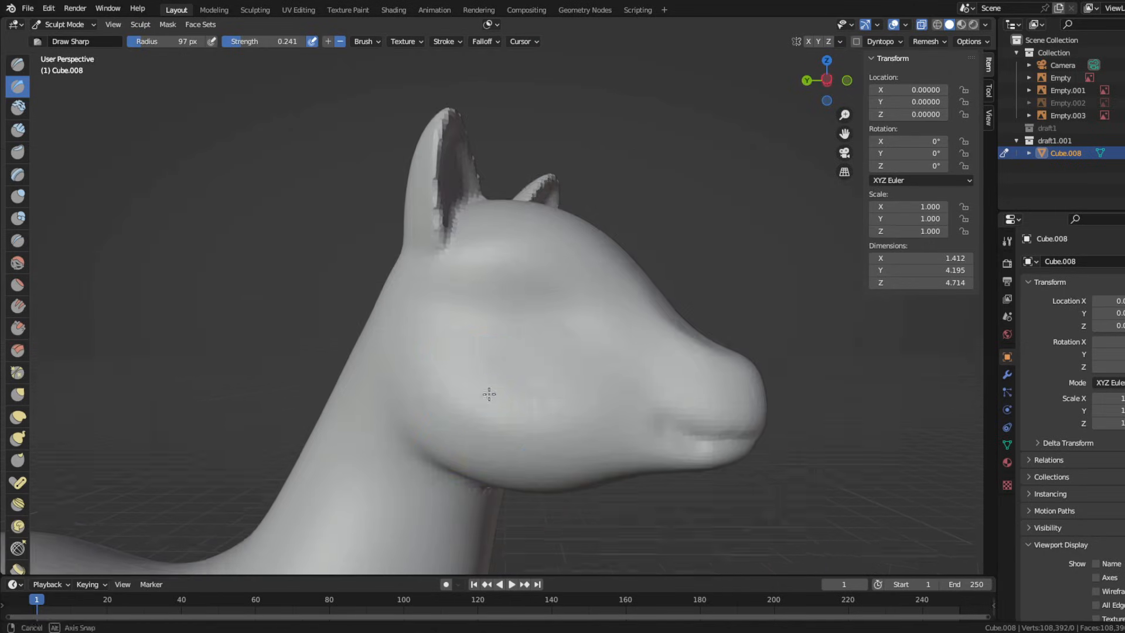
# Reshape the lower face and cheeks from the front with the Grab brush
pyautogui.scroll(-3, 550, 367)
pyautogui.moveTo(550, 366)
pyautogui.mouseDown(button='middle')
pyautogui.moveTo(469, 342)
pyautogui.moveTo(515, 392)
pyautogui.moveTo(572, 352)
pyautogui.moveTo(261, 344)
pyautogui.mouseUp(button='middle')
pyautogui.scroll(-2, 349, 367)
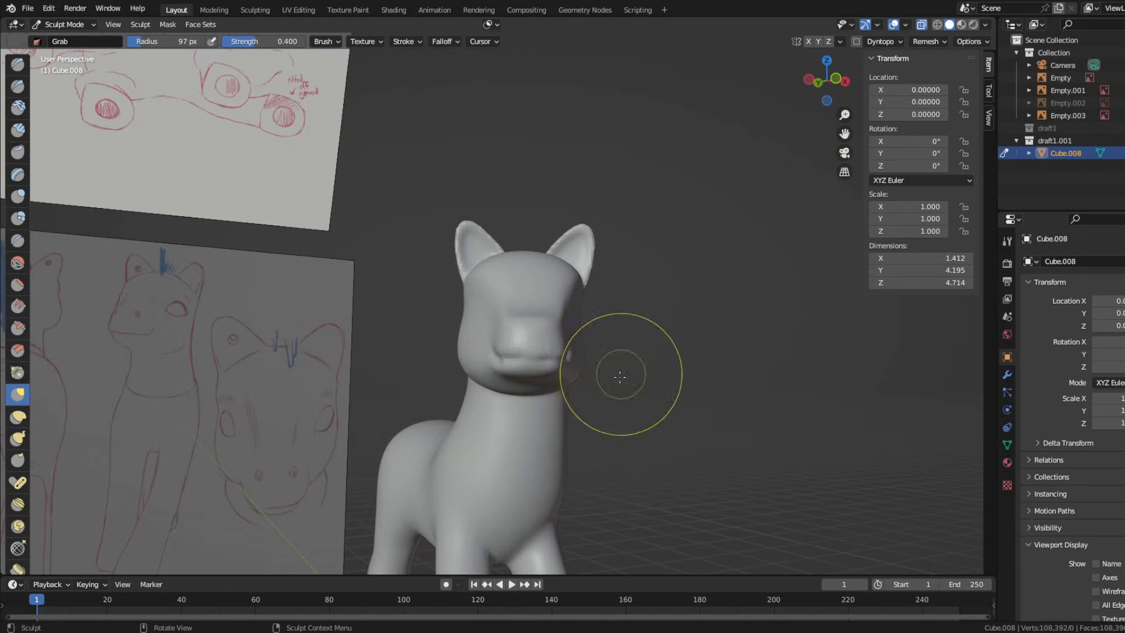
pyautogui.moveTo(620, 376)
pyautogui.mouseDown(button='middle')
pyautogui.moveTo(581, 332)
pyautogui.moveTo(432, 307)
pyautogui.moveTo(476, 352)
pyautogui.moveTo(486, 434)
pyautogui.moveTo(491, 336)
pyautogui.mouseUp(button='middle')
pyautogui.scroll(3, 491, 335)
# Deepen the mouth line across the front of the muzzle with the Crease brush
pyautogui.click(17, 242)
pyautogui.scroll(3, 527, 352)
pyautogui.moveTo(656, 410); pyautogui.dragTo(669, 352, button='middle')
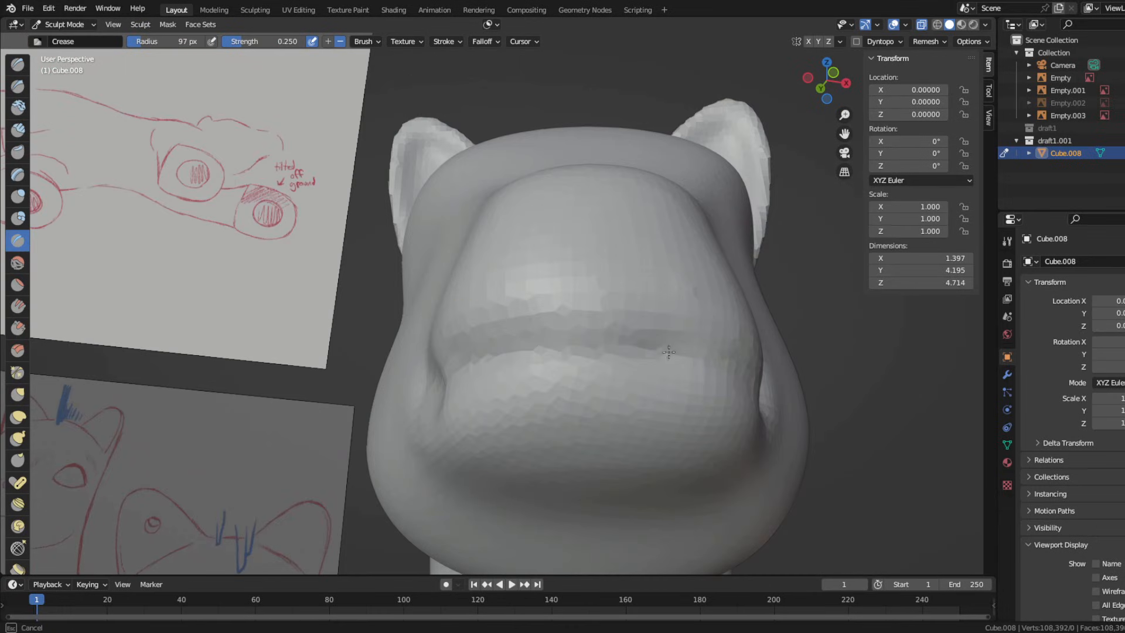
pyautogui.scroll(-6, 735, 372)
pyautogui.moveTo(498, 366)
pyautogui.mouseDown(button='middle')
pyautogui.moveTo(619, 402)
pyautogui.moveTo(492, 398)
pyautogui.moveTo(476, 421)
pyautogui.moveTo(410, 404)
pyautogui.mouseUp(button='middle')
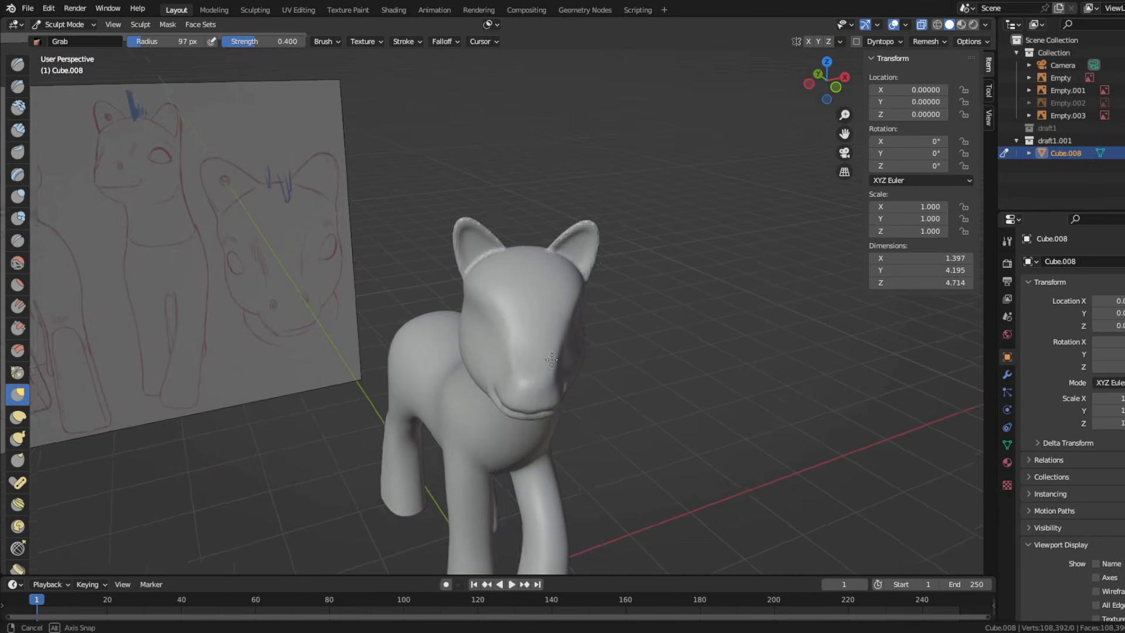
# Adjust the mouth corners and jaw from a low front view with the Grab brush at 97 px radius
pyautogui.moveTo(551, 359); pyautogui.dragTo(433, 328, button='middle')
pyautogui.scroll(3, 361, 406)
pyautogui.moveTo(361, 406); pyautogui.dragTo(375, 345, button='middle')
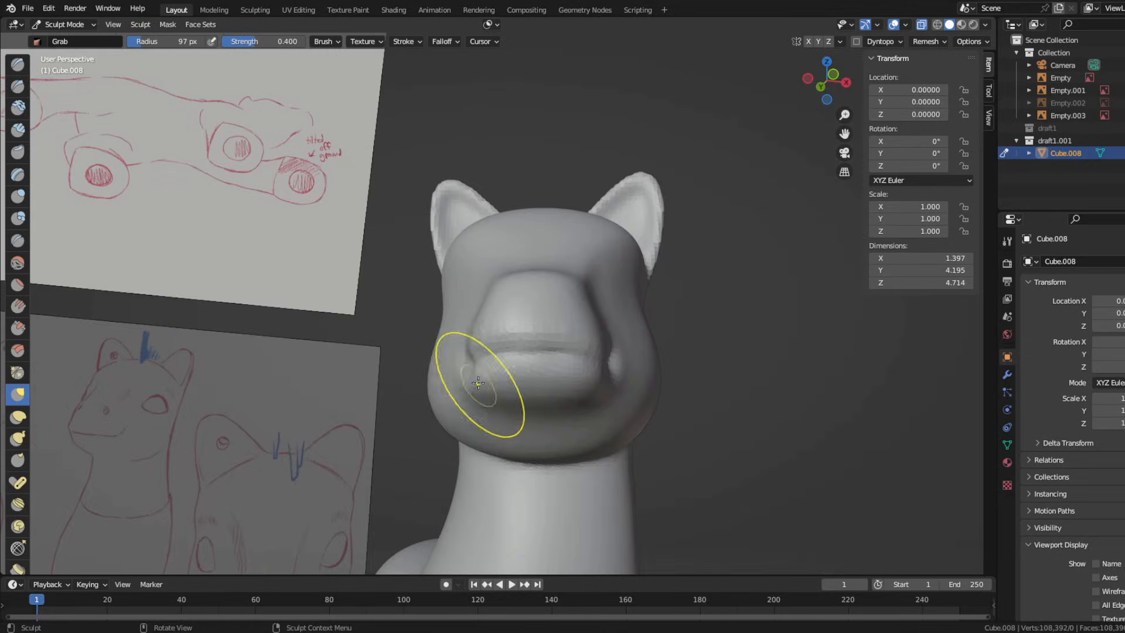
pyautogui.moveTo(487, 400); pyautogui.dragTo(482, 353, button='middle')
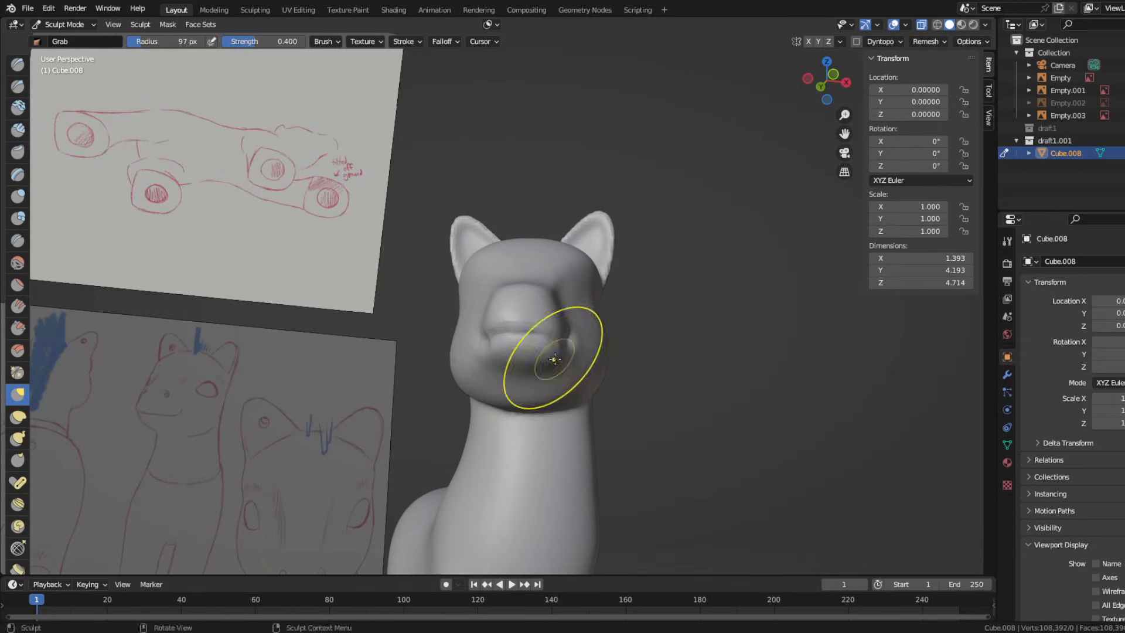
# Sharpen the mouth line from the muzzle tip toward the cheek with the Draw Sharp brush
pyautogui.moveTo(494, 288); pyautogui.dragTo(384, 370, button='middle')
pyautogui.click(19, 86)
pyautogui.scroll(4, 311, 379)
pyautogui.moveTo(311, 379); pyautogui.dragTo(321, 351, button='middle')
pyautogui.moveTo(296, 400); pyautogui.dragTo(432, 407)
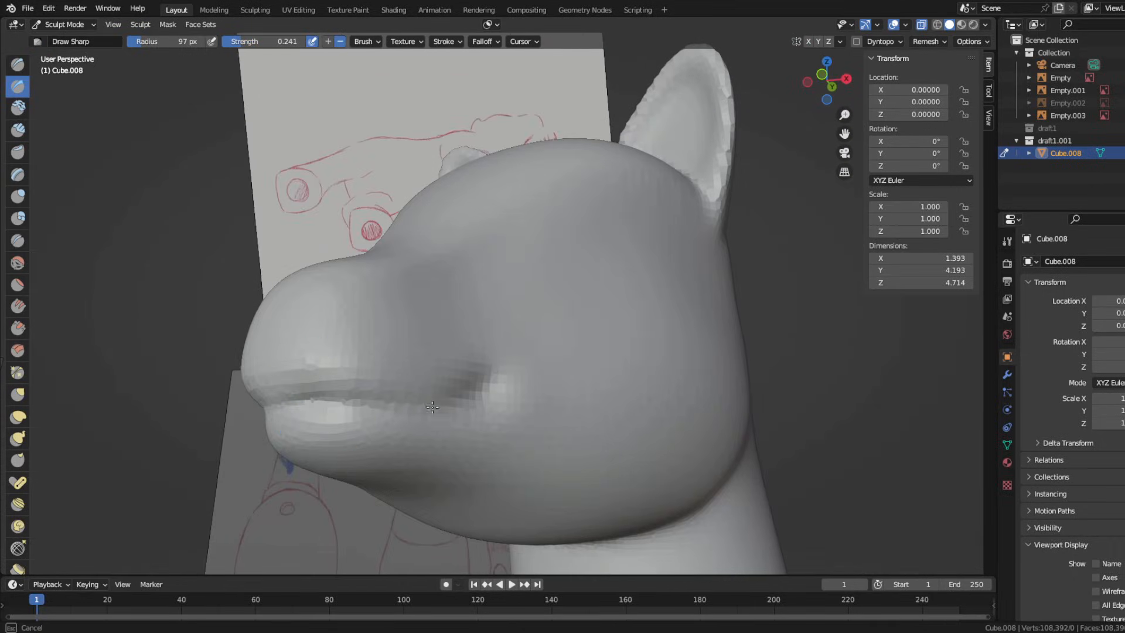
pyautogui.moveTo(264, 402); pyautogui.dragTo(715, 397, button='middle')
# Smooth the chin and the area around the mouth with the Smooth brush at strength 0.700
pyautogui.moveTo(830, 414)
pyautogui.mouseDown(button='middle')
pyautogui.moveTo(425, 437)
pyautogui.moveTo(512, 397)
pyautogui.moveTo(463, 354)
pyautogui.mouseUp(button='middle')
pyautogui.scroll(-6, 546, 454)
pyautogui.scroll(4, 463, 354)
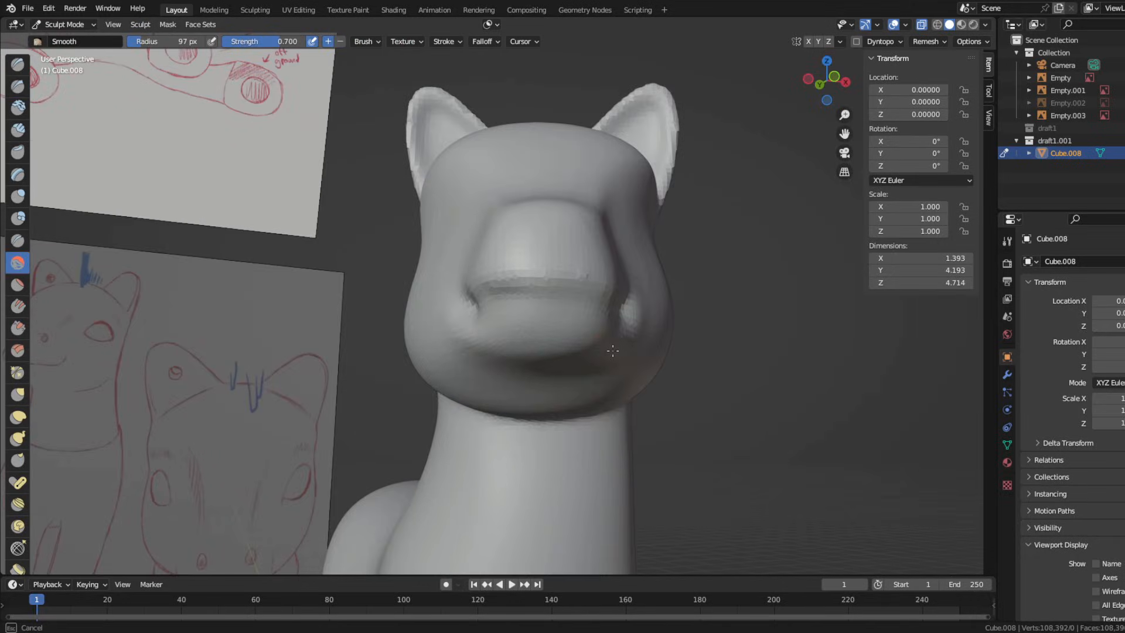
pyautogui.moveTo(612, 351); pyautogui.dragTo(252, 289, button='middle')
pyautogui.moveTo(352, 327); pyautogui.dragTo(556, 296, button='middle')
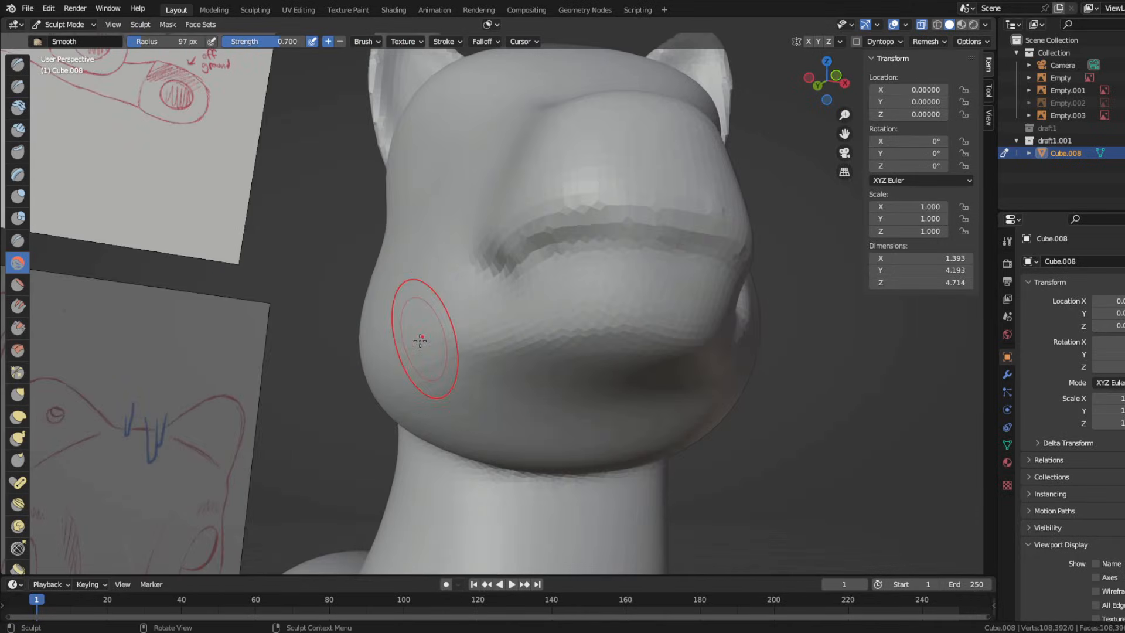
pyautogui.moveTo(420, 341); pyautogui.dragTo(530, 272, button='middle')
pyautogui.moveTo(501, 312)
pyautogui.mouseDown(button='middle')
pyautogui.moveTo(452, 334)
pyautogui.moveTo(673, 369)
pyautogui.moveTo(398, 361)
pyautogui.moveTo(369, 325)
pyautogui.moveTo(504, 343)
pyautogui.mouseUp(button='middle')
# Redefine the lip line and mouth corners with Draw Sharp strokes at strength 0.241
pyautogui.click(16, 92)
pyautogui.scroll(4, 526, 345)
pyautogui.moveTo(738, 334); pyautogui.dragTo(758, 367)
pyautogui.moveTo(641, 364); pyautogui.dragTo(556, 366, button='middle')
pyautogui.moveTo(627, 345); pyautogui.dragTo(820, 359)
pyautogui.moveTo(592, 358); pyautogui.dragTo(425, 351, button='middle')
pyautogui.moveTo(205, 299); pyautogui.dragTo(252, 307)
pyautogui.scroll(-5, 467, 285)
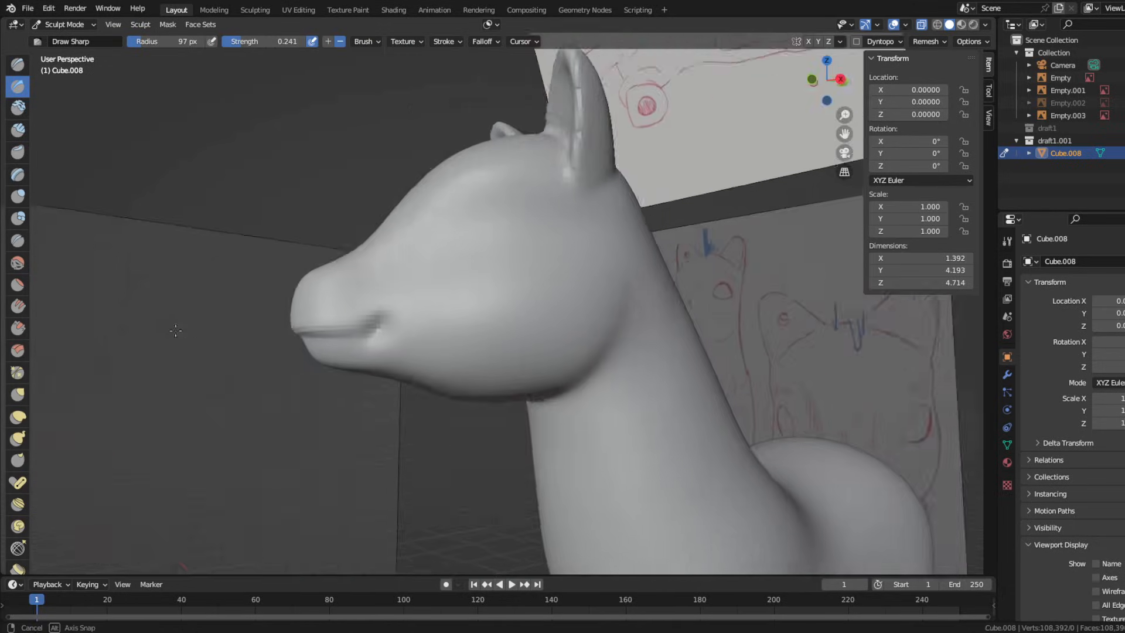
# Flatten the nose and muzzle surfaces with the Flatten/Contrast brush at strength 0.500
pyautogui.moveTo(467, 285); pyautogui.dragTo(389, 351, button='middle')
pyautogui.moveTo(477, 352); pyautogui.dragTo(439, 371, button='middle')
pyautogui.scroll(2, 422, 342)
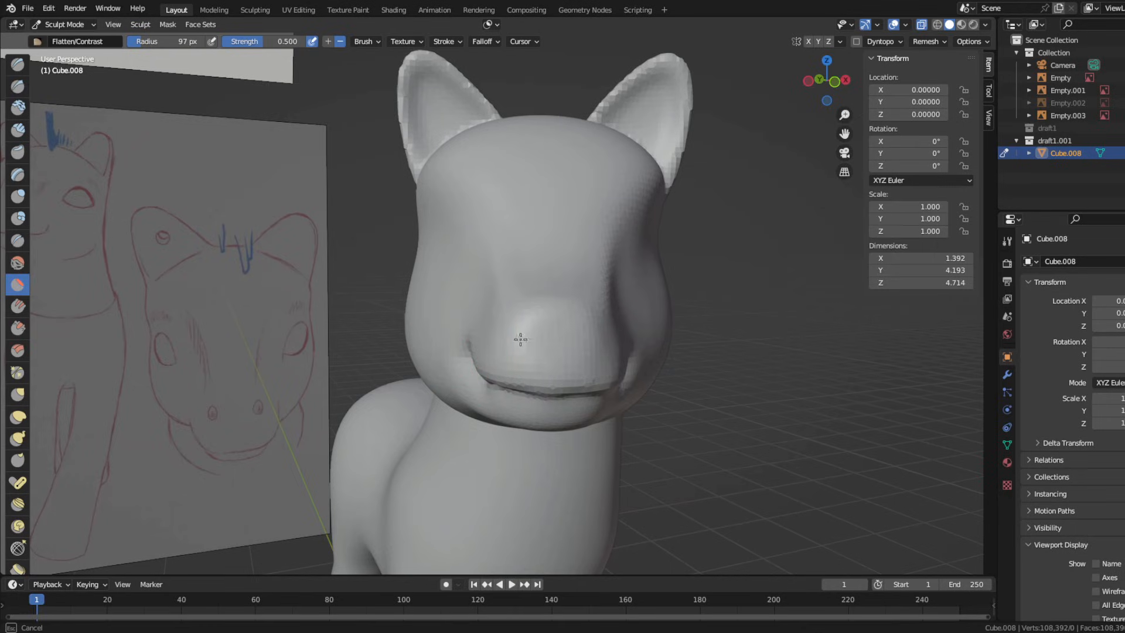
pyautogui.moveTo(472, 333); pyautogui.dragTo(237, 325, button='middle')
pyautogui.scroll(-6, 259, 288)
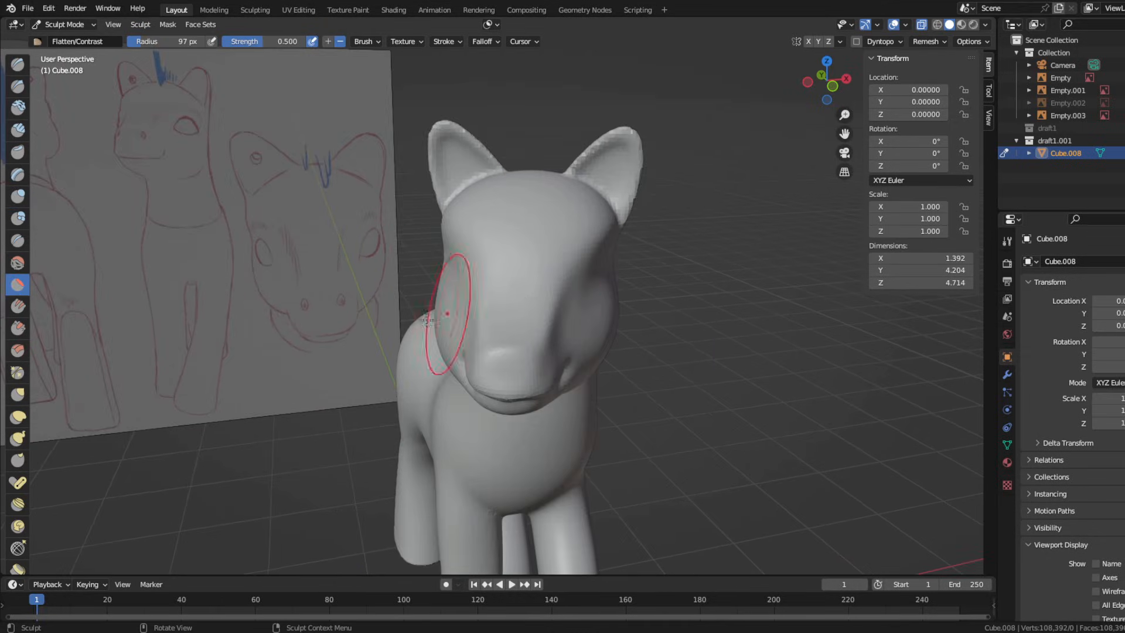
pyautogui.moveTo(259, 288); pyautogui.dragTo(445, 310, button='middle')
# Pull the muzzle and mouth area into shape with the Grab brush at strength 0.400
pyautogui.press('g')
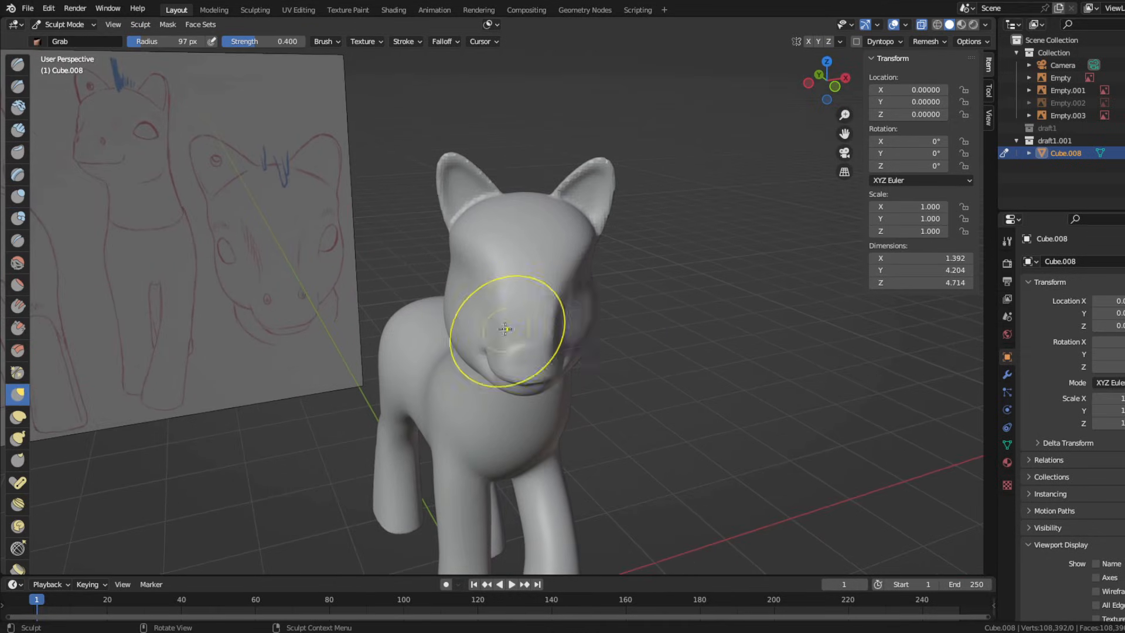
pyautogui.scroll(2, 505, 329)
pyautogui.moveTo(550, 371)
pyautogui.mouseDown(button='middle')
pyautogui.moveTo(446, 298)
pyautogui.moveTo(228, 327)
pyautogui.moveTo(451, 351)
pyautogui.moveTo(508, 418)
pyautogui.moveTo(346, 436)
pyautogui.mouseUp(button='middle')
pyautogui.scroll(6, 445, 298)
# Refine the mouth corners and lip crease with the Crease and Draw Sharp brushes
pyautogui.hotkey('shift', 'c')
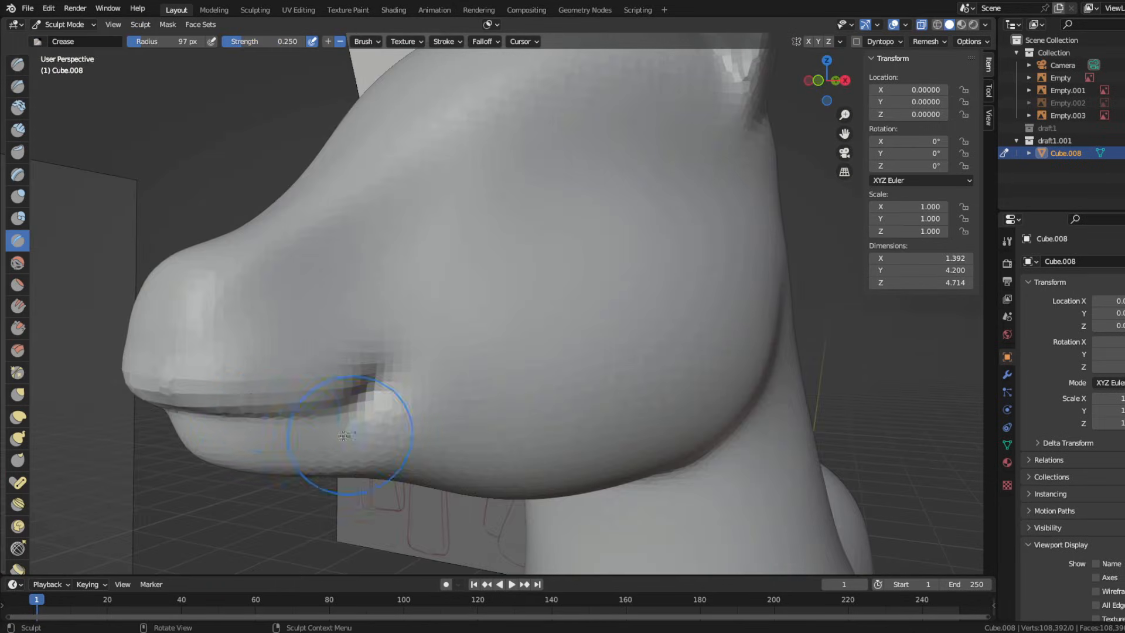
pyautogui.moveTo(339, 354)
pyautogui.mouseDown(button='middle')
pyautogui.moveTo(615, 363)
pyautogui.moveTo(410, 381)
pyautogui.moveTo(293, 351)
pyautogui.mouseUp(button='middle')
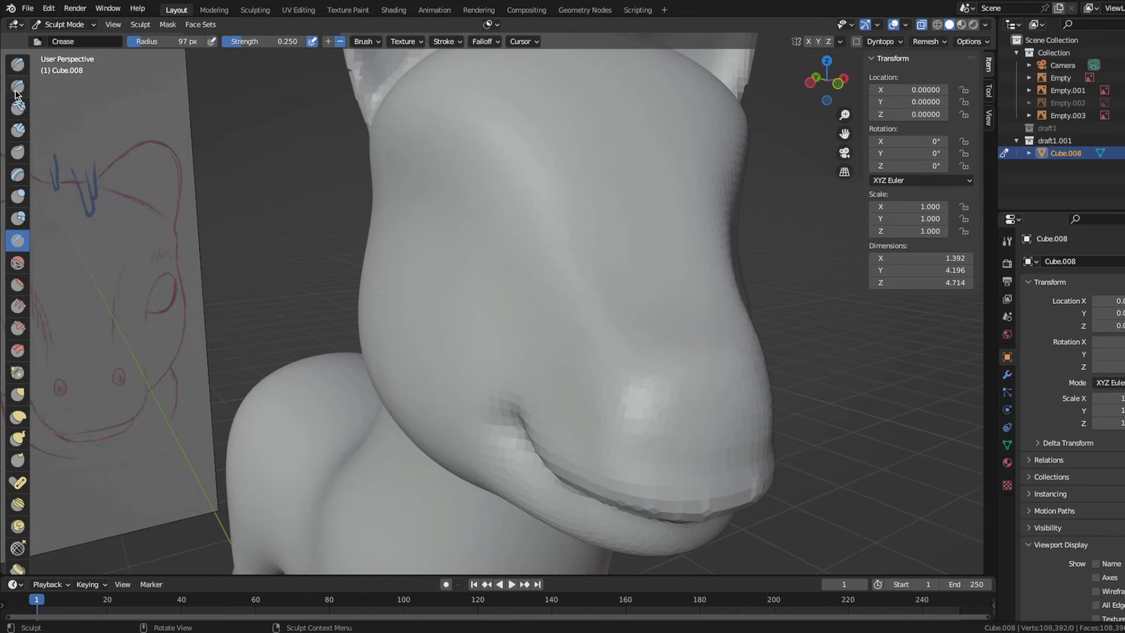
pyautogui.moveTo(657, 391)
pyautogui.mouseDown(button='middle')
pyautogui.moveTo(434, 415)
pyautogui.moveTo(515, 414)
pyautogui.moveTo(497, 364)
pyautogui.moveTo(221, 319)
pyautogui.mouseUp(button='middle')
pyautogui.scroll(-5, 514, 414)
pyautogui.scroll(6, 484, 386)
pyautogui.scroll(-5, 558, 380)
# Reshape the muzzle and chin in right orthographic view with the Grab brush, reducing its radius to 41 px
pyautogui.press('KP_3')
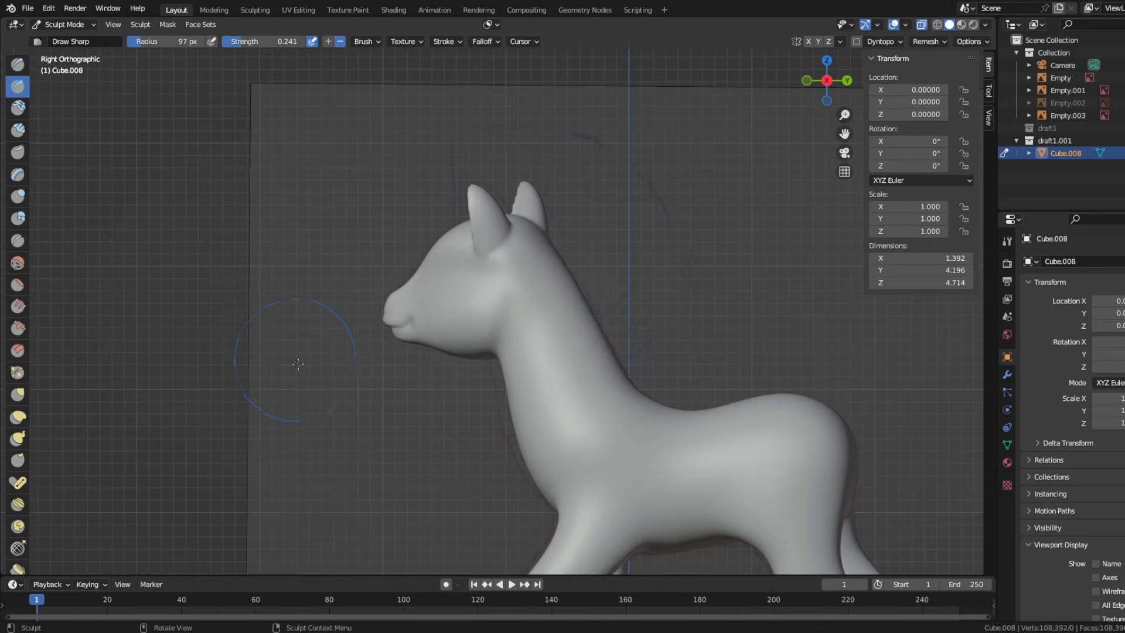
pyautogui.keyDown('shift'); pyautogui.moveTo(297, 364); pyautogui.dragTo(411, 387, button='middle'); pyautogui.keyUp('shift')
pyautogui.scroll(4, 411, 387)
pyautogui.click(17, 394)
pyautogui.scroll(-2, 507, 405)
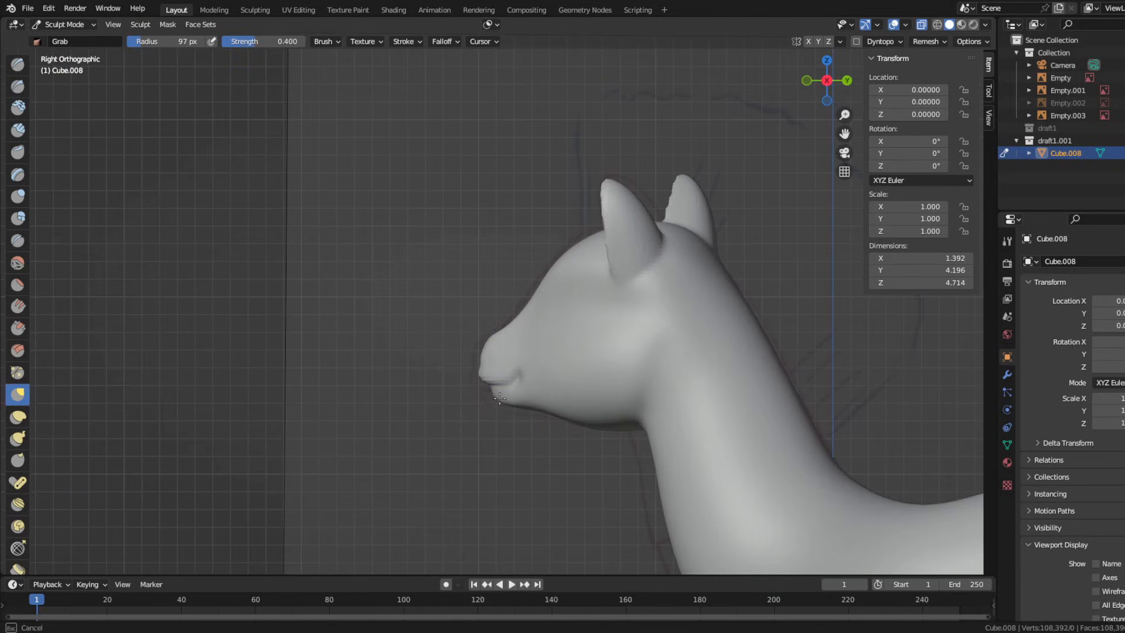
pyautogui.press('f')
pyautogui.click(511, 309)
pyautogui.scroll(2, 510, 309)
pyautogui.moveTo(510, 309)
pyautogui.mouseDown(button='middle')
pyautogui.moveTo(635, 301)
pyautogui.moveTo(510, 302)
pyautogui.mouseUp(button='middle')
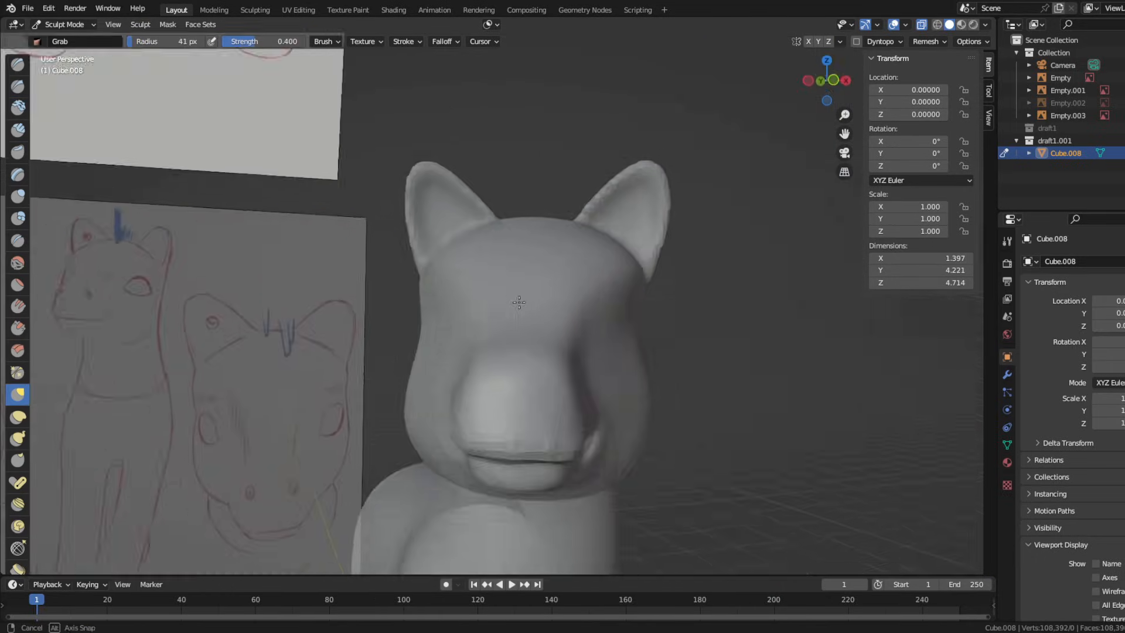
# Try to carve an eye outline on the side of the face with the Draw Sharp brush
pyautogui.click(18, 86)
pyautogui.moveTo(621, 369); pyautogui.dragTo(646, 372, button='middle')
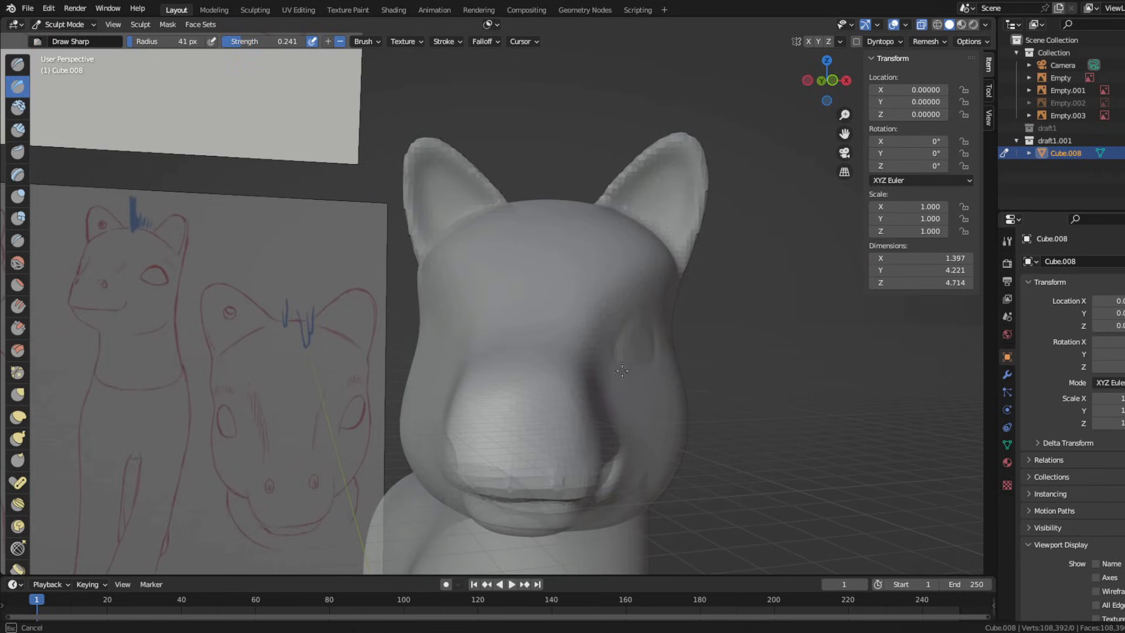
pyautogui.scroll(-2, 603, 360)
pyautogui.moveTo(580, 337)
pyautogui.mouseDown(button='middle')
pyautogui.moveTo(628, 364)
pyautogui.moveTo(603, 339)
pyautogui.moveTo(590, 341)
pyautogui.mouseUp(button='middle')
# Turn on X-ray transparency in the viewport shading so the reference sketches show through the pony
pyautogui.click(985, 24)
pyautogui.click(1046, 278)
pyautogui.moveTo(390, 306); pyautogui.dragTo(440, 325, button='middle')
# In Object Mode, rotate the side reference image to about 0.06° and move it to line up with the pony
pyautogui.hotkey('ctrl', 'Tab')
pyautogui.press('KP_3')
pyautogui.click(782, 326)
pyautogui.press('r')
pyautogui.click(805, 342)
pyautogui.press('g')
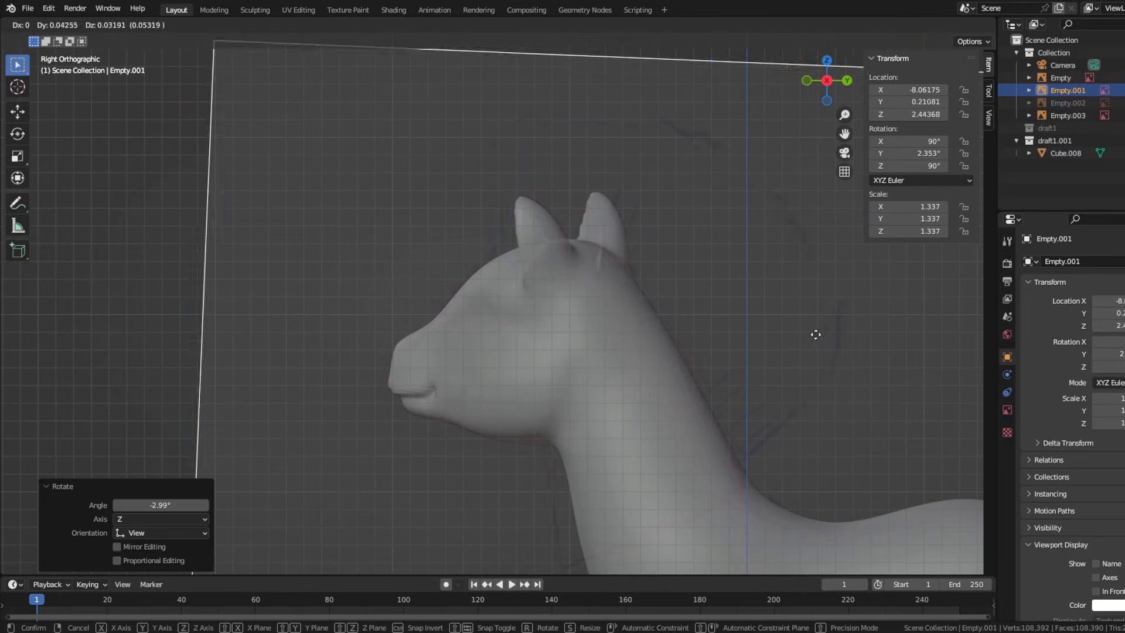
pyautogui.click(813, 334)
pyautogui.press('r')
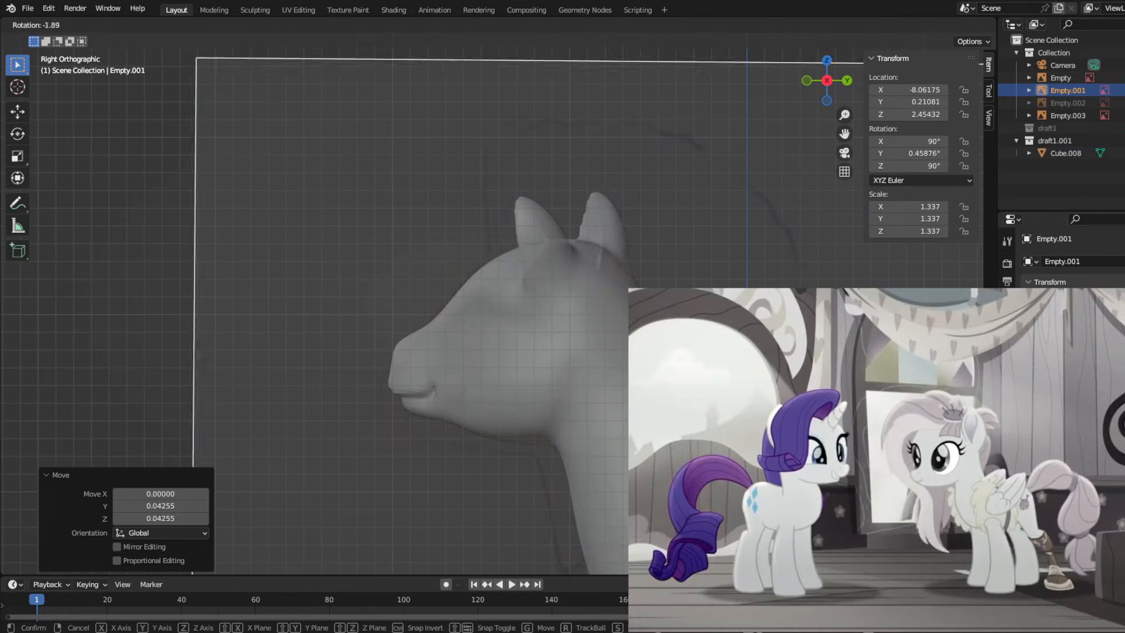
pyautogui.click(806, 334)
pyautogui.press('g')
pyautogui.click(816, 327)
# Move the side reference image about 4.8 along the X axis, closer to the pony
pyautogui.scroll(-4, 439, 404)
pyautogui.keyDown('shift'); pyautogui.moveTo(440, 405); pyautogui.dragTo(457, 270, button='middle'); pyautogui.keyUp('shift')
pyautogui.scroll(-2, 457, 269)
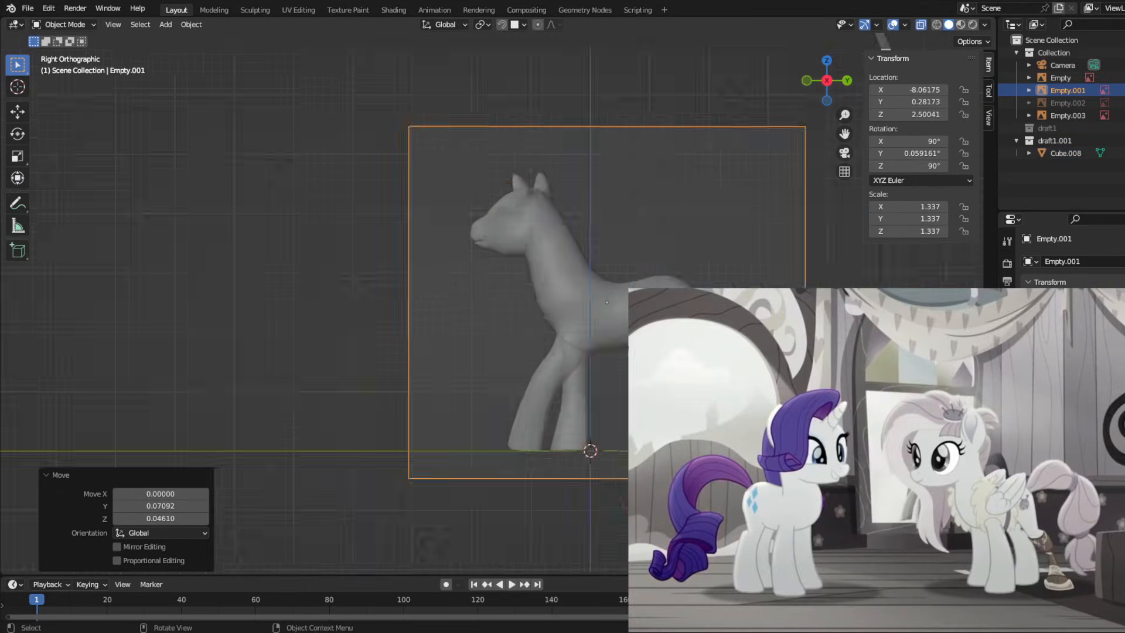
pyautogui.moveTo(375, 328); pyautogui.dragTo(554, 374, button='middle')
pyautogui.press('KP_3')
pyautogui.scroll(-4, 459, 363)
pyautogui.press('g')
pyautogui.press('x')
pyautogui.click(656, 369)
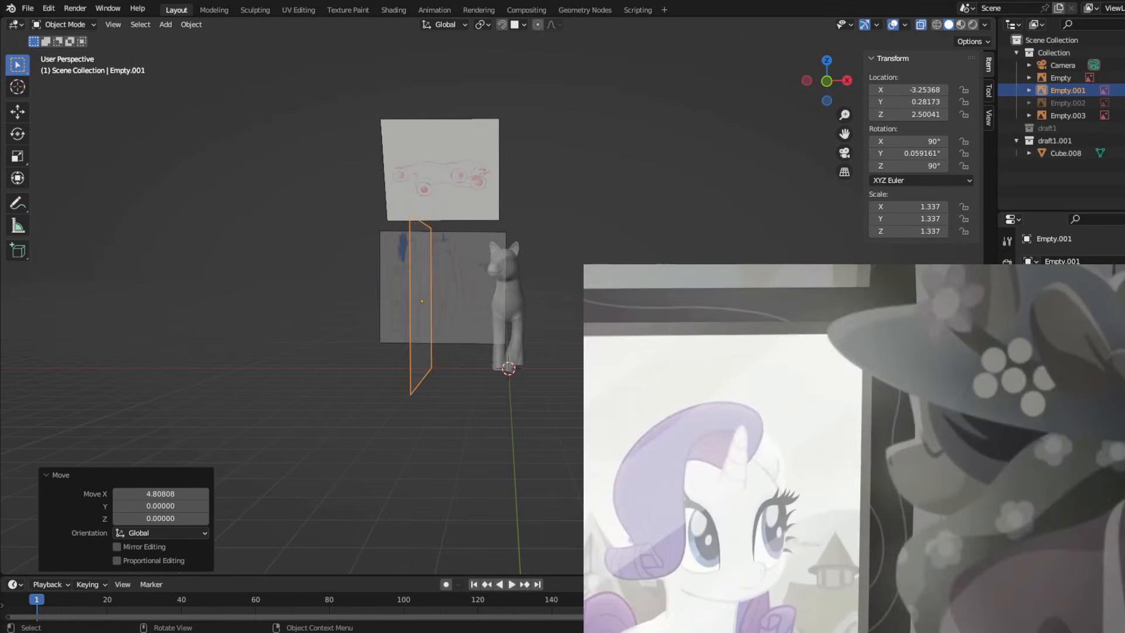
# Select the pony mesh in right orthographic view and put it back into Sculpt Mode
pyautogui.press('KP_3')
pyautogui.scroll(7, 674, 360)
pyautogui.keyDown('shift'); pyautogui.moveTo(697, 352); pyautogui.dragTo(597, 369, button='middle'); pyautogui.keyUp('shift')
pyautogui.keyDown('shift'); pyautogui.moveTo(462, 275); pyautogui.dragTo(459, 272, button='middle'); pyautogui.keyUp('shift')
pyautogui.scroll(4, 465, 342)
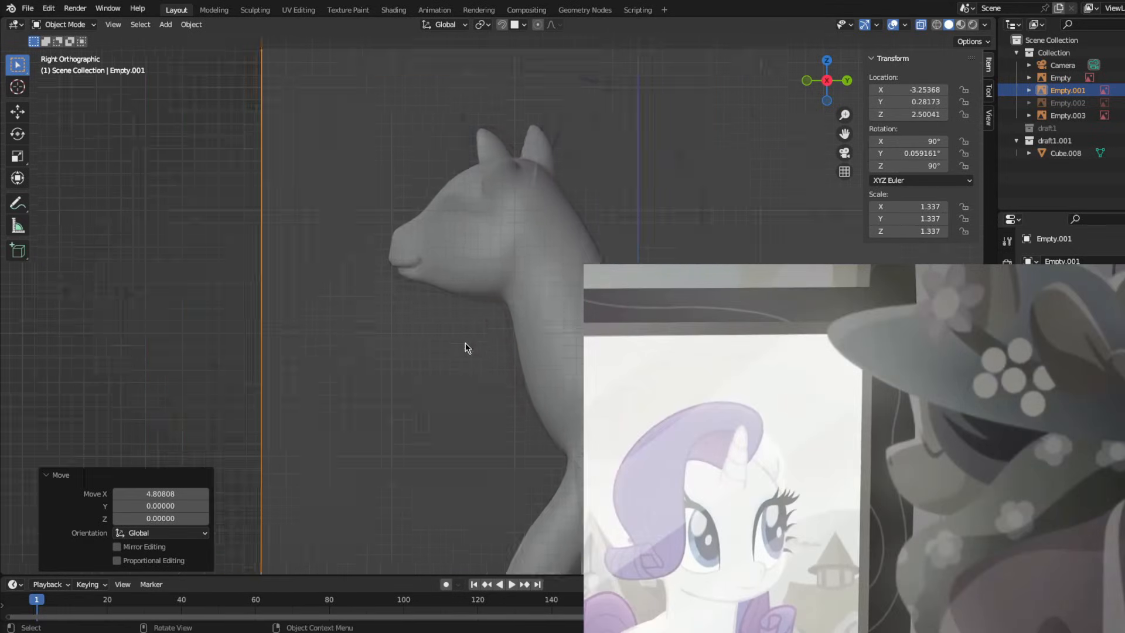
pyautogui.click(489, 300)
pyautogui.scroll(-4, 469, 257)
pyautogui.hotkey('ctrl', 'Tab')
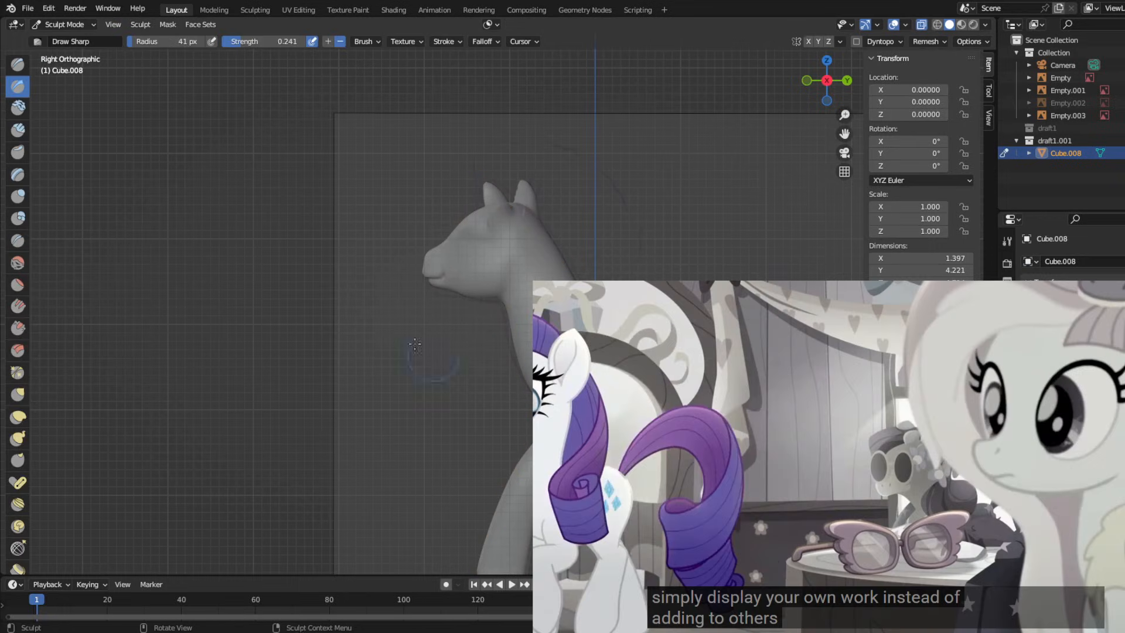
# Reshape the neck, throat and muzzle to the side sketch with the Grab brush at 156 px radius
pyautogui.scroll(3, 580, 202)
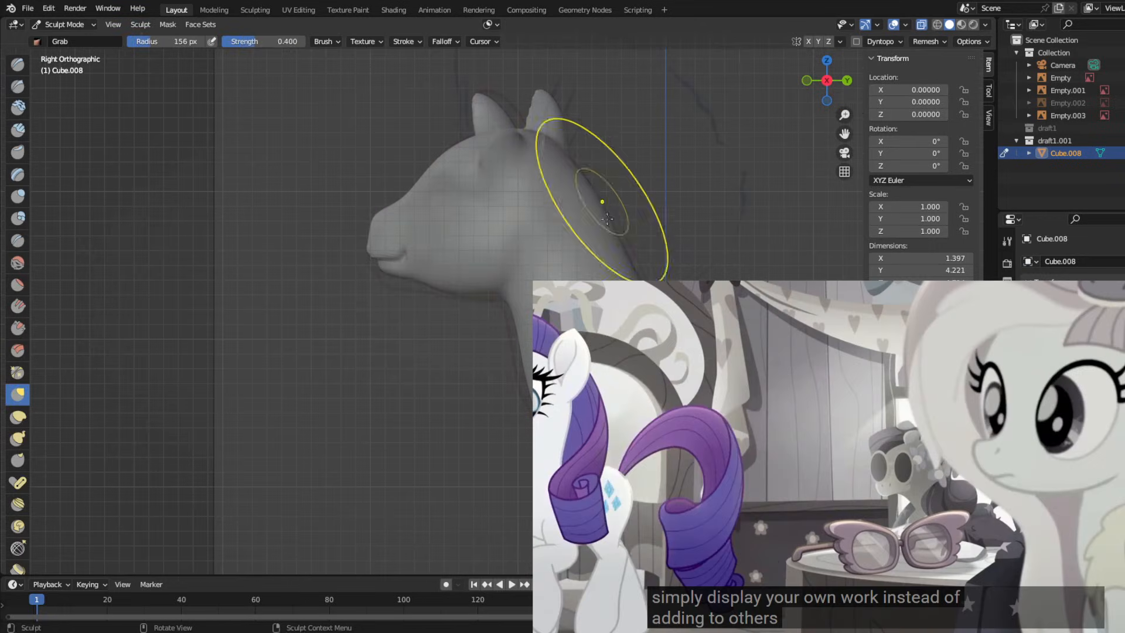
pyautogui.scroll(-3, 595, 244)
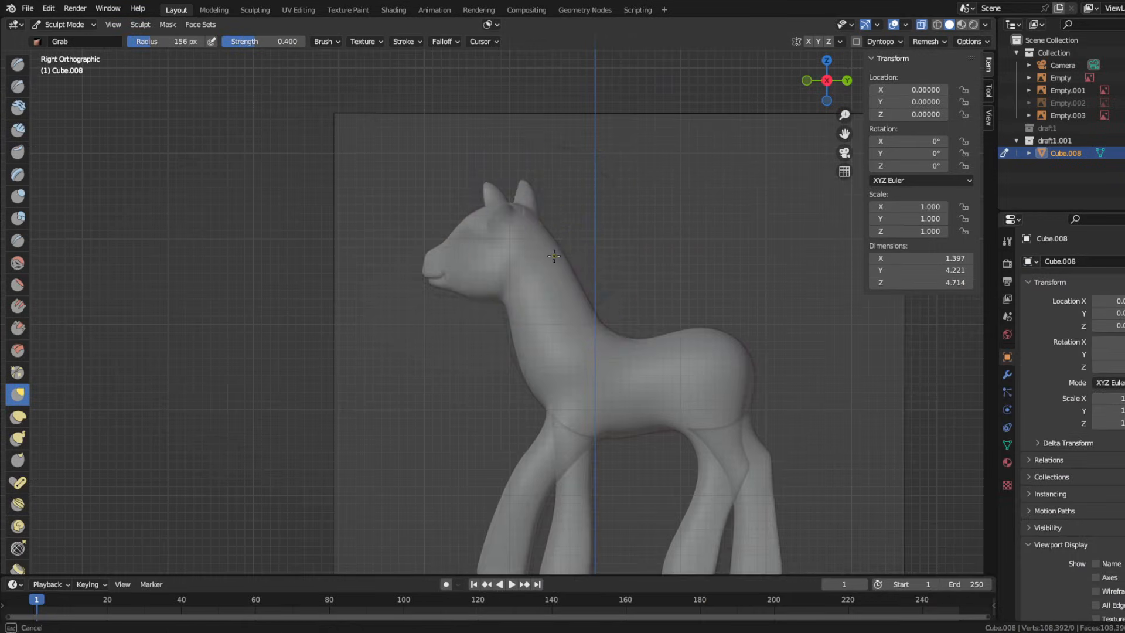
pyautogui.scroll(3, 490, 376)
pyautogui.moveTo(526, 383); pyautogui.dragTo(518, 380)
pyautogui.moveTo(508, 314); pyautogui.dragTo(502, 315)
pyautogui.moveTo(508, 308); pyautogui.dragTo(501, 312)
pyautogui.scroll(8, 425, 190)
pyautogui.moveTo(277, 477); pyautogui.dragTo(281, 478)
# Carve the round eye outline on the side of the head with the Draw Sharp brush, following the reference sketch
pyautogui.click(18, 86)
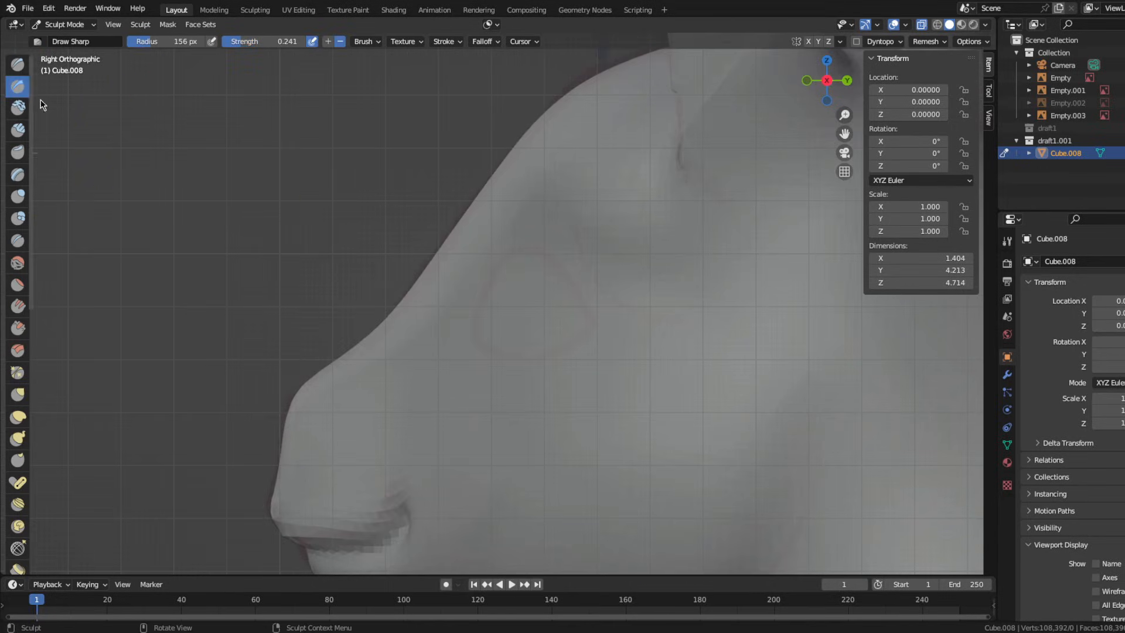
pyautogui.scroll(2, 490, 283)
pyautogui.scroll(-4, 612, 340)
pyautogui.moveTo(612, 340); pyautogui.dragTo(468, 334, button='middle')
pyautogui.scroll(5, 453, 339)
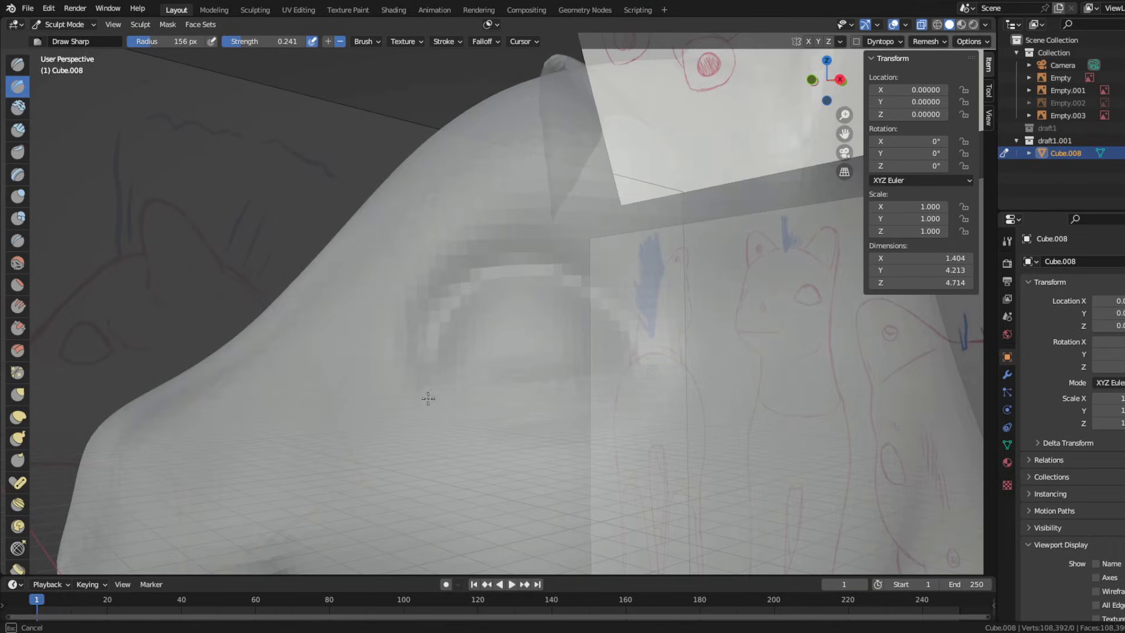
pyautogui.moveTo(630, 329); pyautogui.dragTo(469, 412)
pyautogui.scroll(-6, 409, 354)
pyautogui.moveTo(410, 354)
pyautogui.mouseDown(button='middle')
pyautogui.moveTo(519, 363)
pyautogui.moveTo(480, 356)
pyautogui.mouseUp(button='middle')
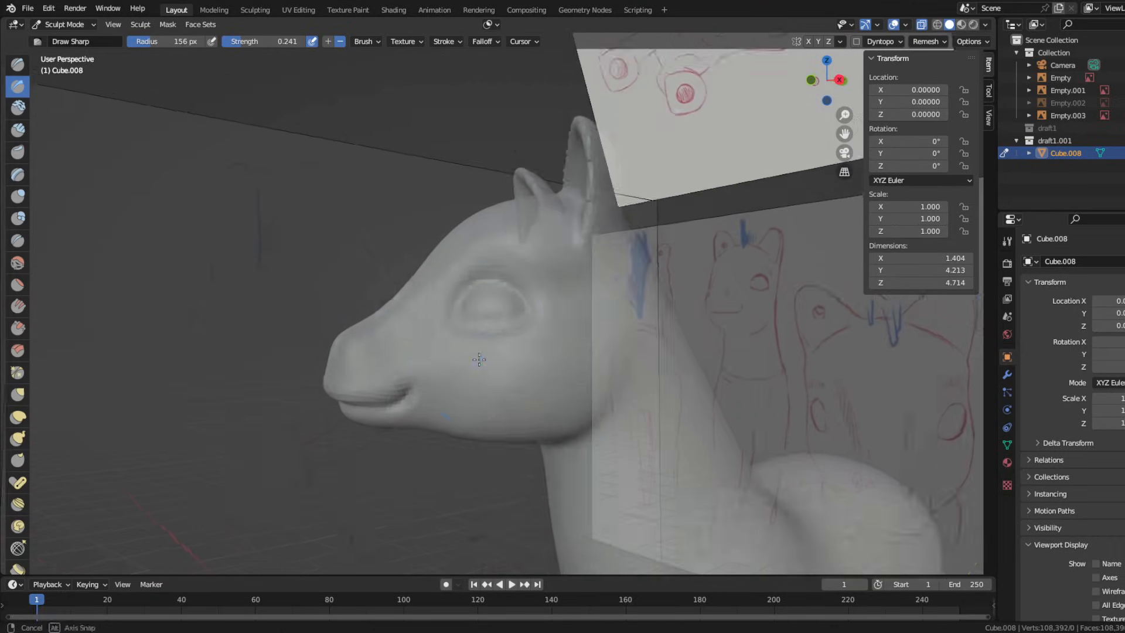
# Deepen the crease around the eye on the side of the head with the Draw Sharp brush at 41 px radius
pyautogui.scroll(4, 480, 357)
pyautogui.scroll(-5, 400, 346)
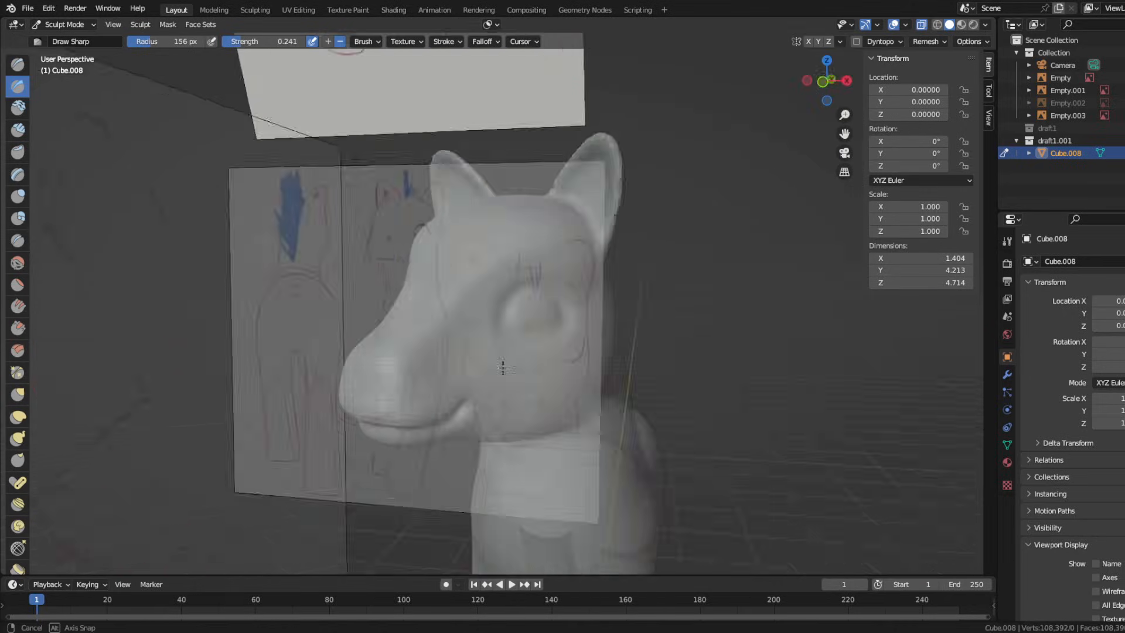
pyautogui.moveTo(401, 346)
pyautogui.mouseDown(button='middle')
pyautogui.moveTo(498, 352)
pyautogui.moveTo(451, 351)
pyautogui.mouseUp(button='middle')
pyautogui.scroll(3, 86, 245)
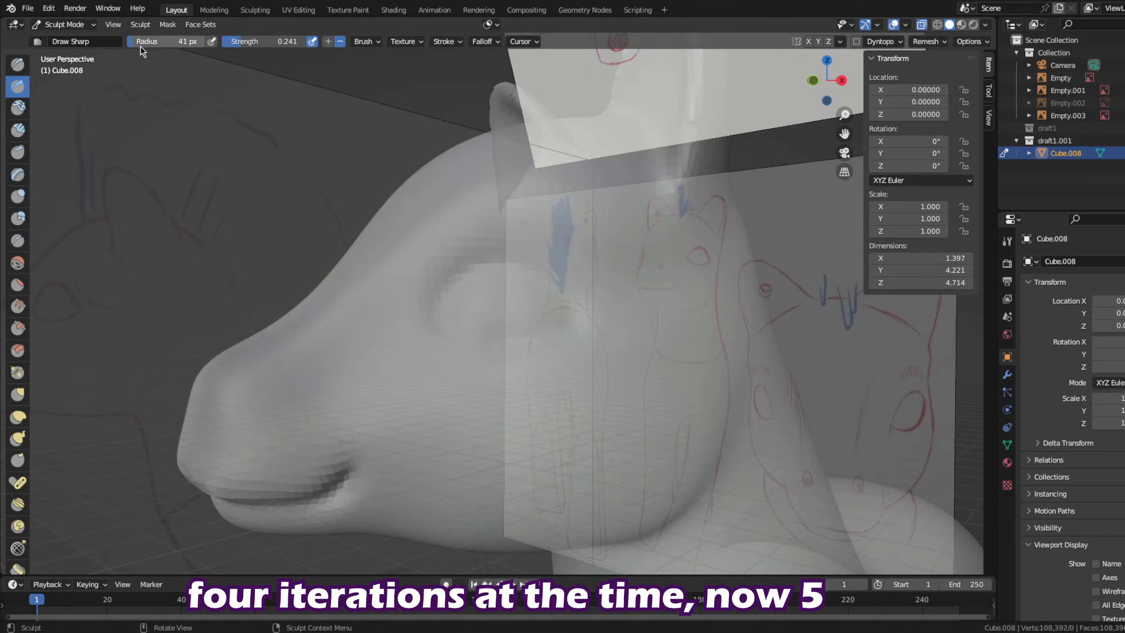
pyautogui.moveTo(435, 291); pyautogui.dragTo(565, 332)
pyautogui.scroll(-2, 528, 334)
pyautogui.moveTo(462, 337); pyautogui.dragTo(430, 334, button='middle')
pyautogui.moveTo(451, 325); pyautogui.dragTo(512, 331)
pyautogui.moveTo(446, 328); pyautogui.dragTo(449, 329, button='middle')
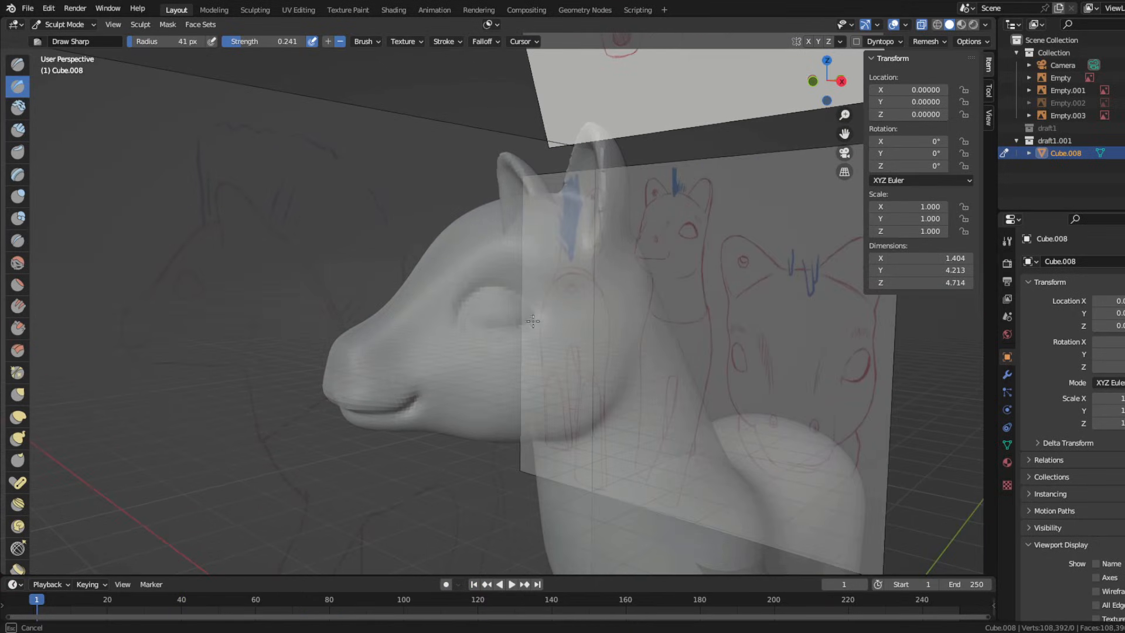
# Soften the eye rim with the Smooth brush at 0.700 strength and adjust the eye area with Grab at 104 px radius
pyautogui.hotkey('shift', 's')
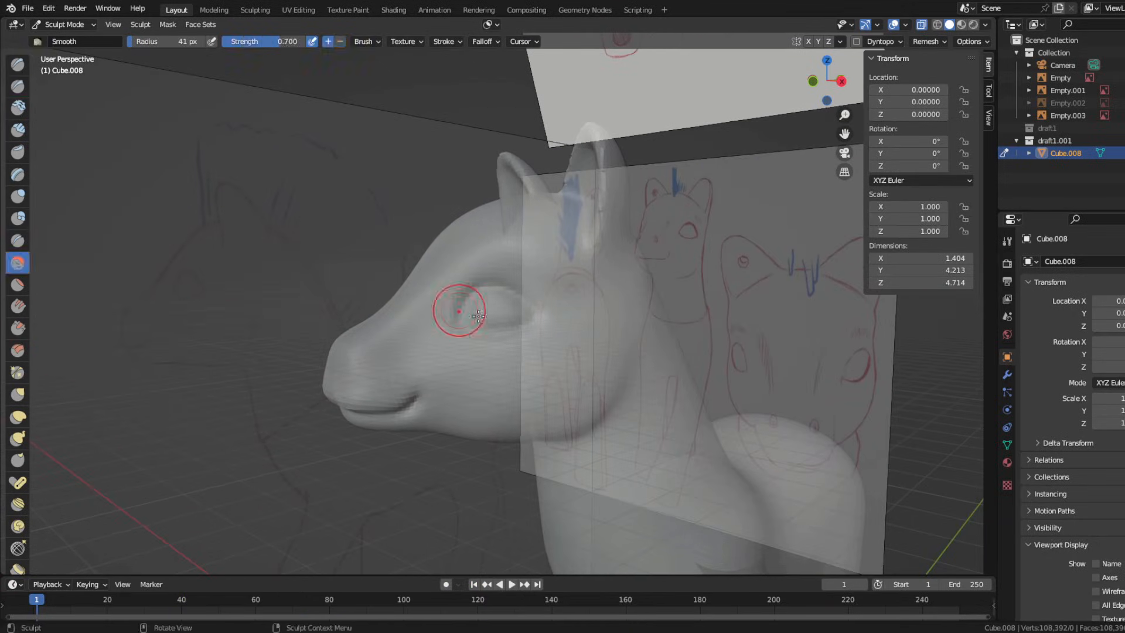
pyautogui.moveTo(499, 318)
pyautogui.mouseDown(button='middle')
pyautogui.moveTo(271, 283)
pyautogui.moveTo(68, 307)
pyautogui.mouseUp(button='middle')
pyautogui.scroll(3, 67, 307)
pyautogui.press('g')
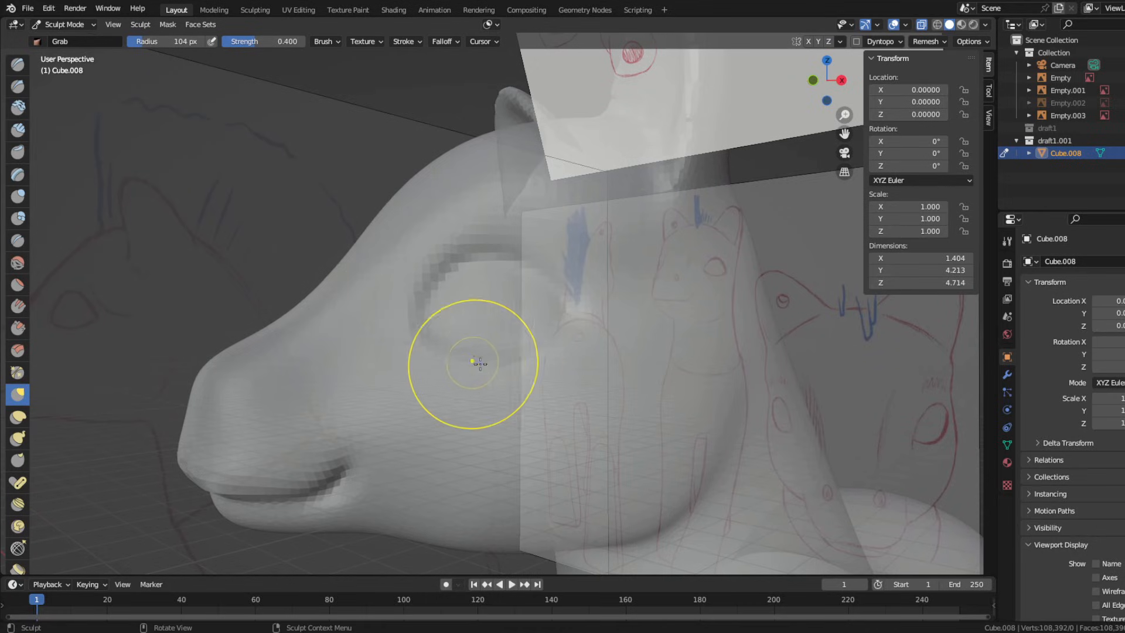
pyautogui.scroll(-5, 480, 364)
pyautogui.moveTo(328, 318); pyautogui.dragTo(439, 313, button='middle')
# Show the side reference image Empty.002 and hide Empty.001, viewing the pony in left orthographic view
pyautogui.press('KP_3')
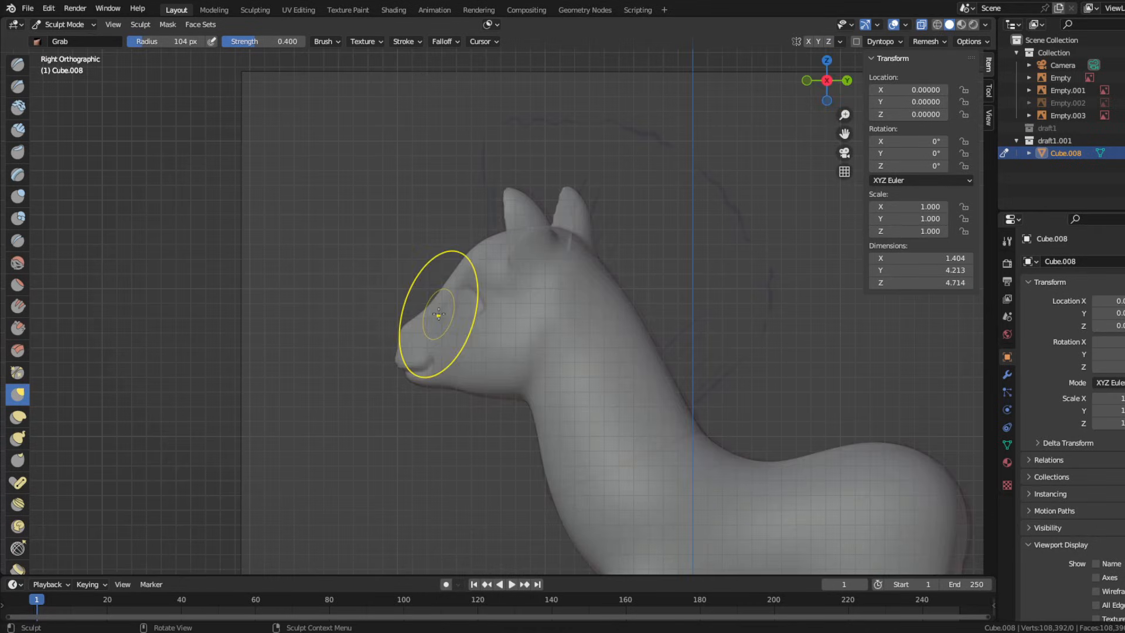
pyautogui.click(1122, 103)
pyautogui.click(1123, 115)
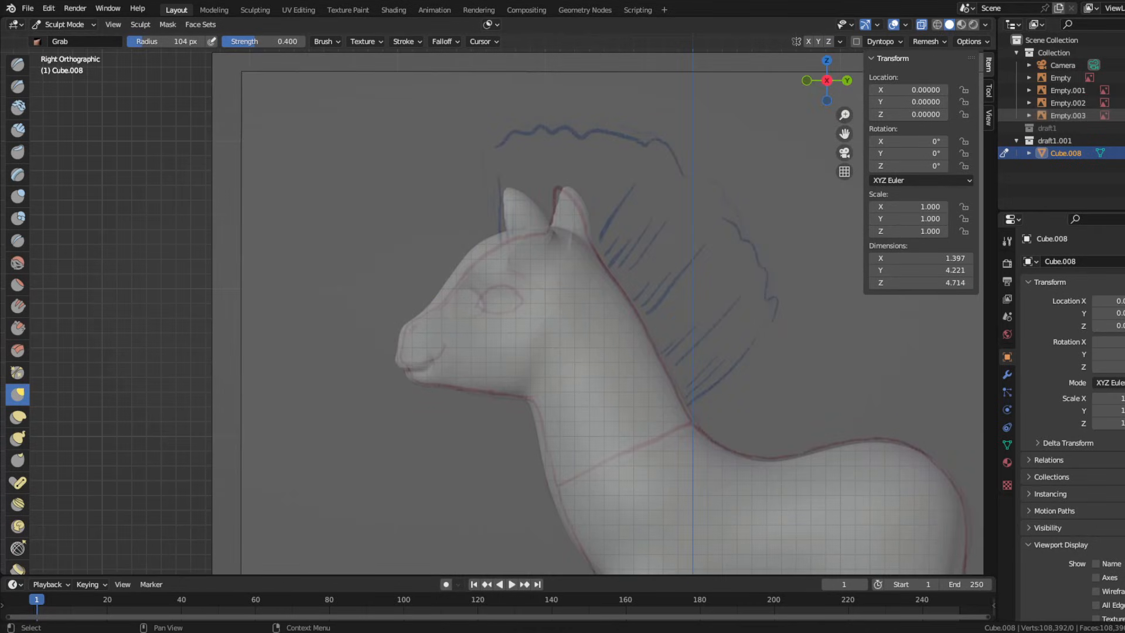
pyautogui.click(1123, 91)
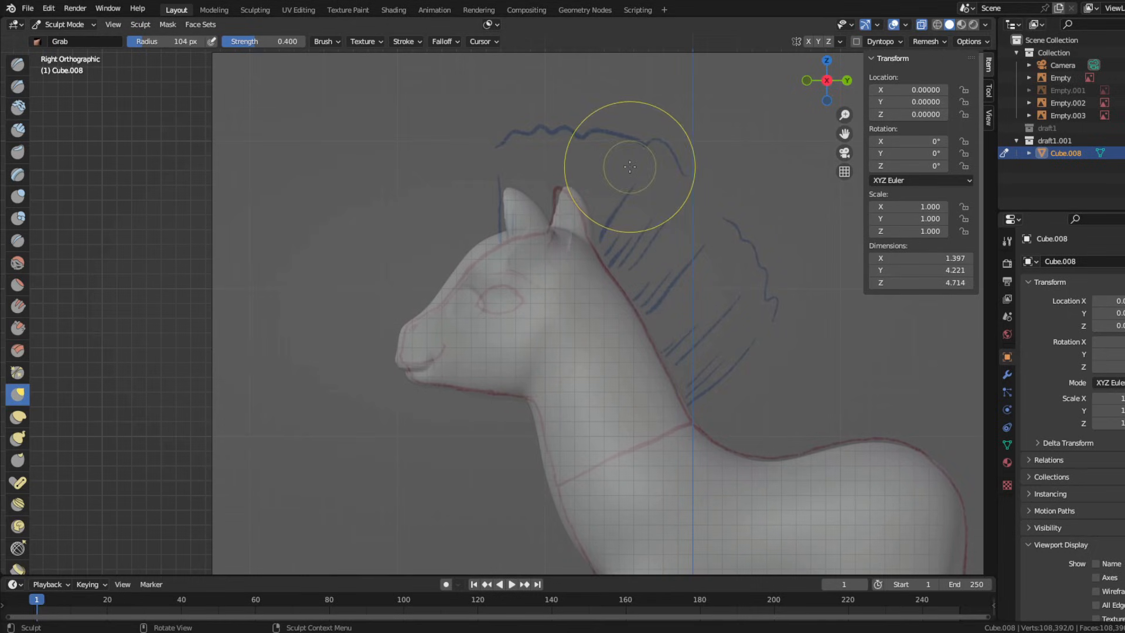
pyautogui.press('ctrl+KP_3')
# Trace the eye from the side sketch with Draw Sharp at 93 px radius and adjust the muzzle with the Grab brush
pyautogui.scroll(4, 572, 264)
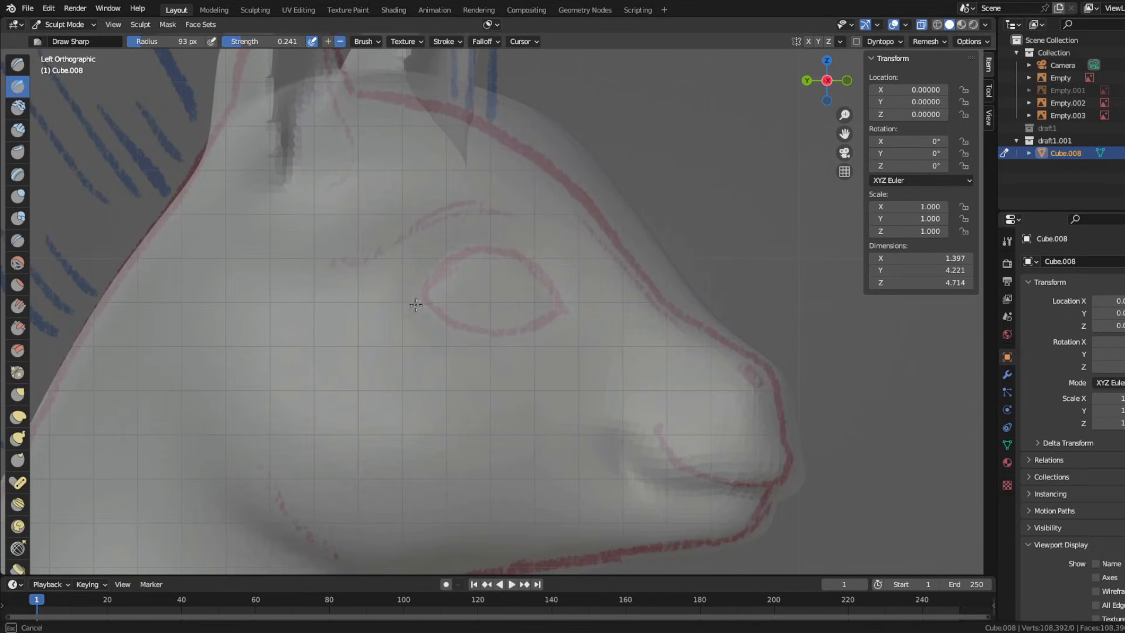
pyautogui.scroll(-4, 538, 277)
pyautogui.press('g')
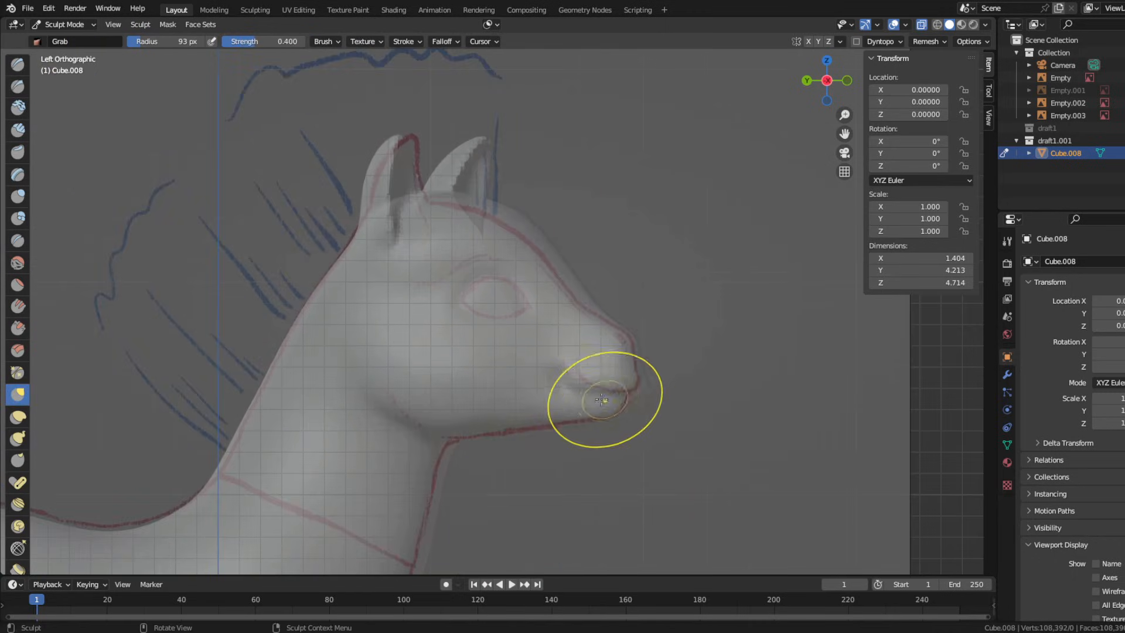
pyautogui.moveTo(575, 371); pyautogui.dragTo(573, 374)
pyautogui.scroll(-3, 540, 266)
# Scale the side reference image slightly in Object Mode to line it up with the pony's head
pyautogui.hotkey('ctrl', 'Tab')
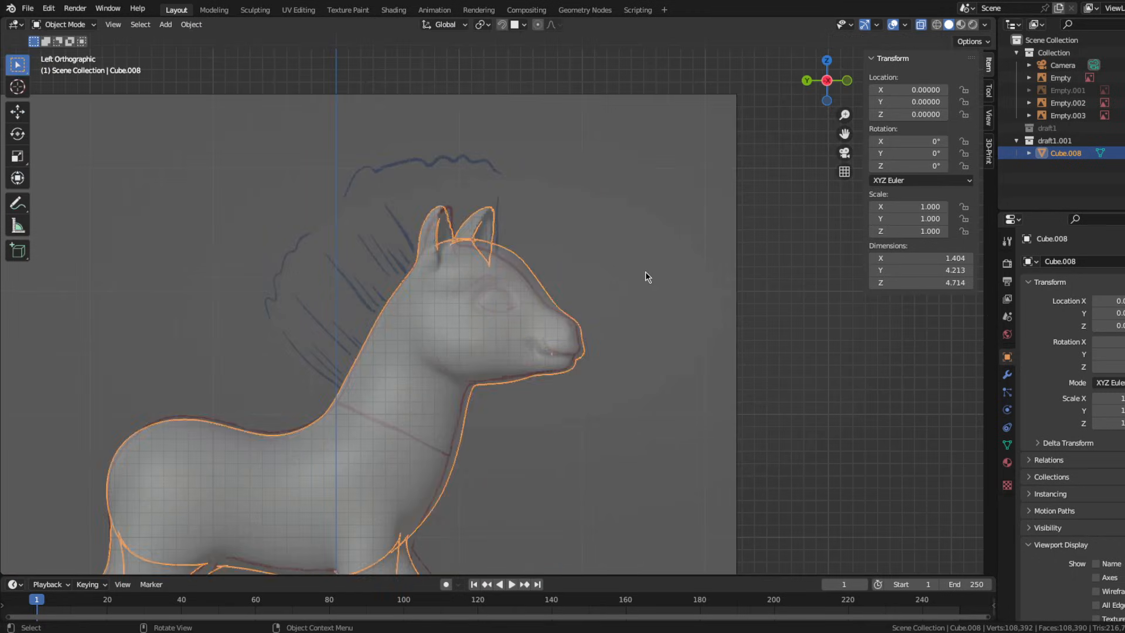
pyautogui.click(652, 320)
pyautogui.press('s')
pyautogui.click(671, 359)
pyautogui.scroll(4, 532, 335)
pyautogui.click(532, 335)
pyautogui.scroll(-4, 457, 304)
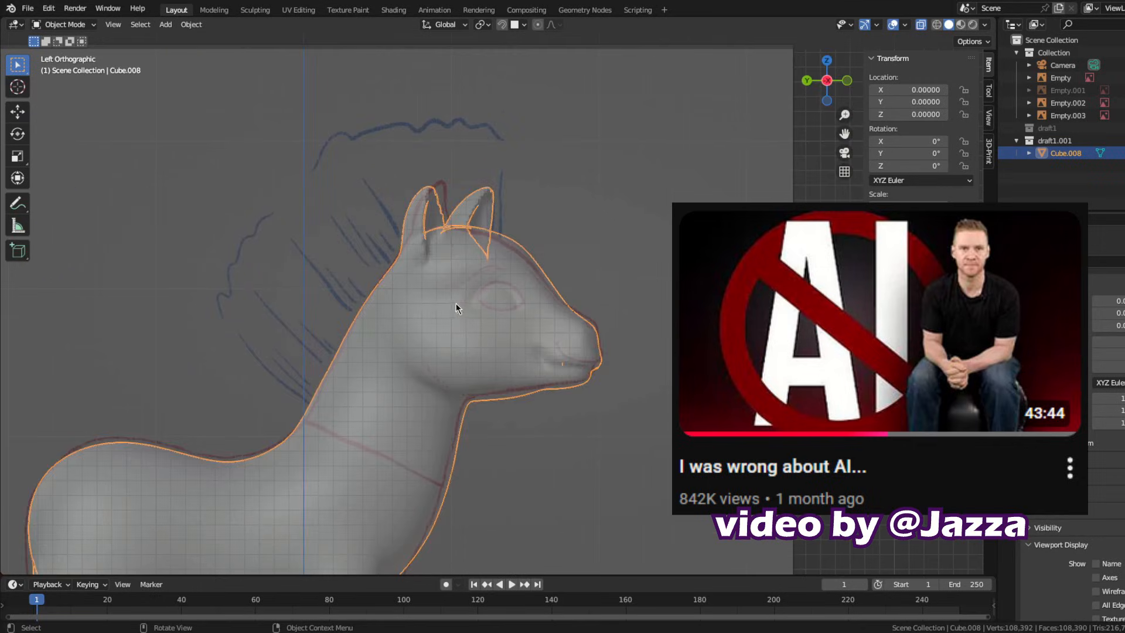
# Hide the side reference image Empty.002 and return the pony mesh to Sculpt Mode
pyautogui.moveTo(456, 305)
pyautogui.mouseDown(button='middle')
pyautogui.moveTo(319, 305)
pyautogui.moveTo(365, 319)
pyautogui.mouseUp(button='middle')
pyautogui.hotkey('ctrl', 'Tab')
pyautogui.scroll(3, 410, 310)
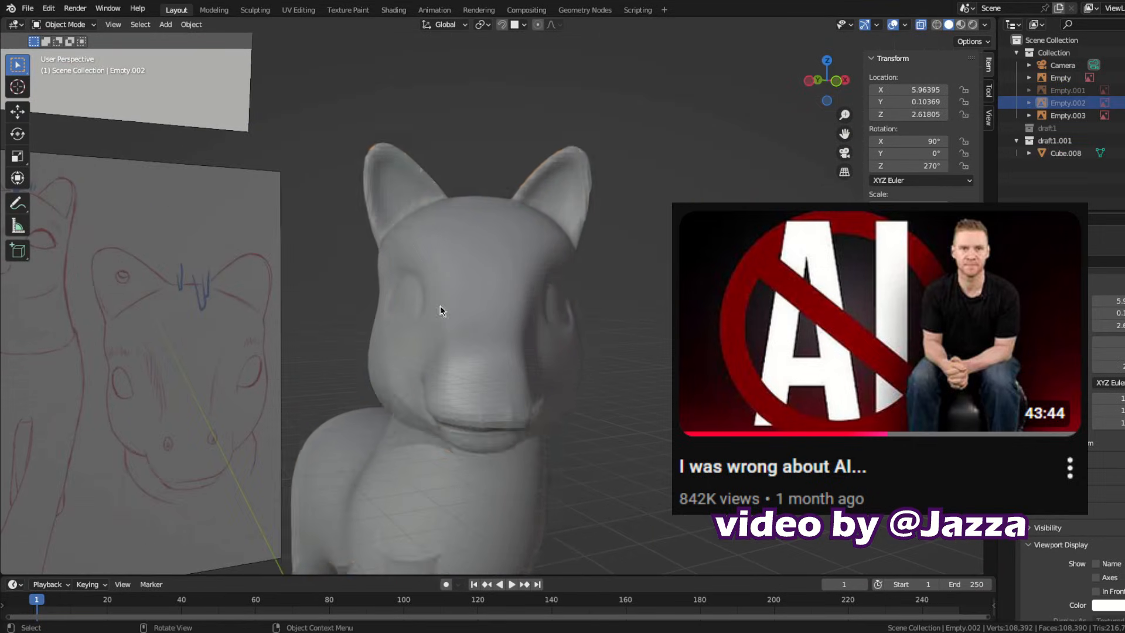
# Carve the eye outline deeper with Draw Sharp at 93 px radius and soften it with the Smooth brush at 0.700 strength
pyautogui.scroll(5, 369, 314)
pyautogui.click(18, 86)
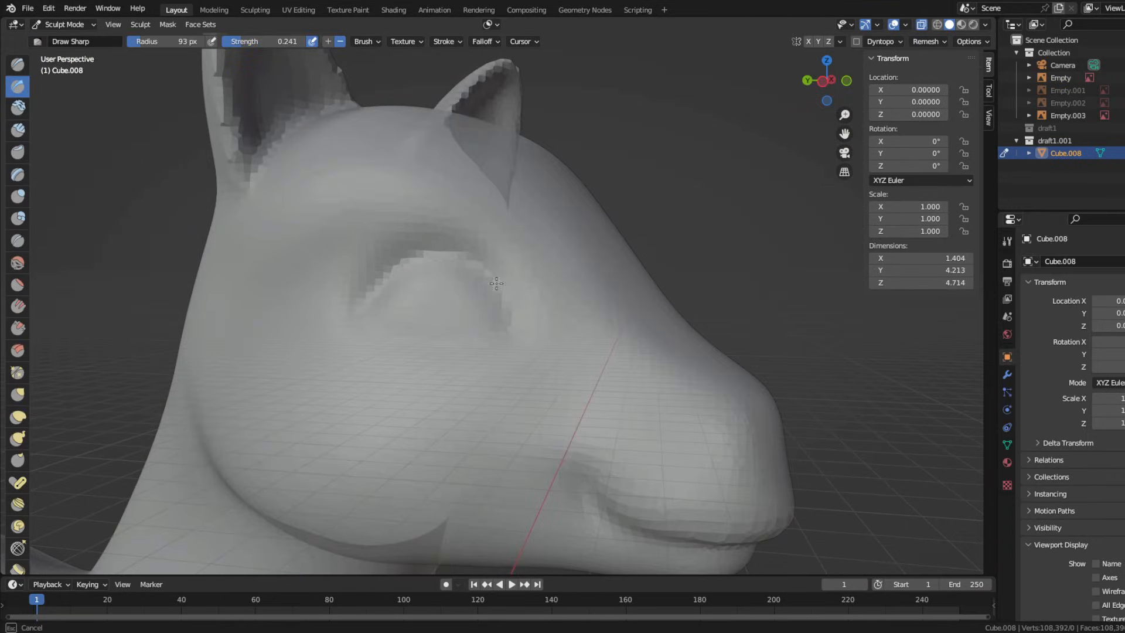
pyautogui.press('s')
pyautogui.scroll(-4, 202, 284)
pyautogui.moveTo(464, 283)
pyautogui.mouseDown(button='middle')
pyautogui.moveTo(201, 285)
pyautogui.moveTo(505, 301)
pyautogui.mouseUp(button='middle')
pyautogui.scroll(2, 201, 284)
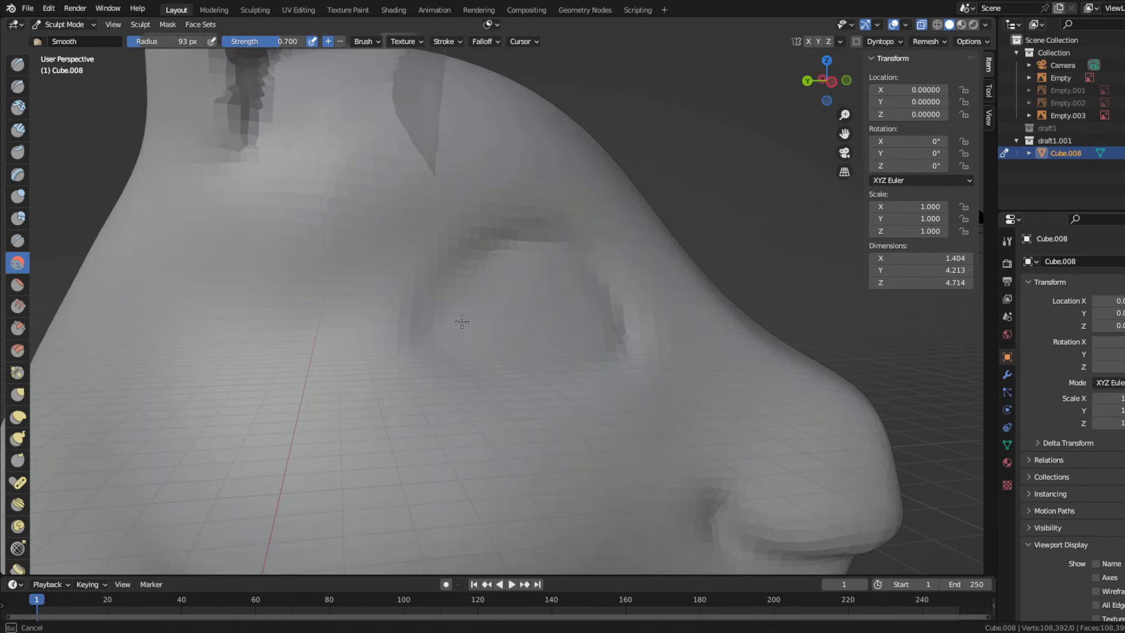
pyautogui.moveTo(462, 322); pyautogui.dragTo(457, 323)
pyautogui.moveTo(457, 323); pyautogui.dragTo(422, 336, button='middle')
pyautogui.moveTo(421, 339); pyautogui.dragTo(469, 303)
pyautogui.scroll(-5, 469, 303)
pyautogui.moveTo(469, 303)
pyautogui.mouseDown(button='middle')
pyautogui.moveTo(241, 298)
pyautogui.moveTo(143, 281)
pyautogui.moveTo(2, 101)
pyautogui.mouseUp(button='middle')
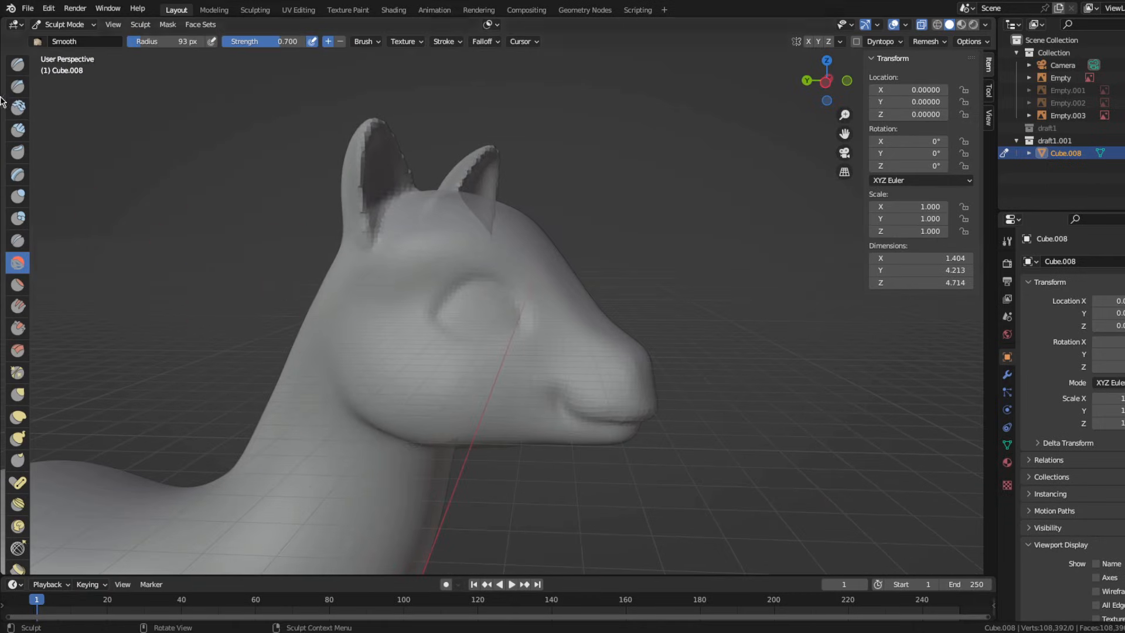
# Reshape the area around the eye with the Grab brush at 93 px radius and 0.400 strength
pyautogui.click(17, 86)
pyautogui.hotkey('shift', 'c')
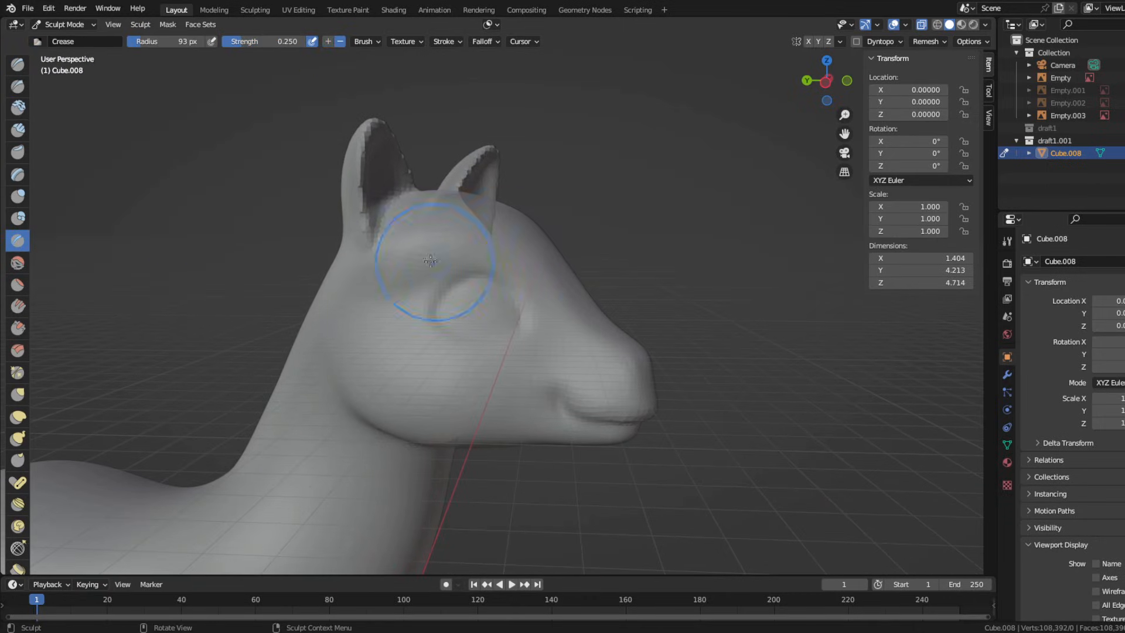
pyautogui.press('g')
pyautogui.scroll(2, 434, 299)
pyautogui.scroll(-2, 558, 327)
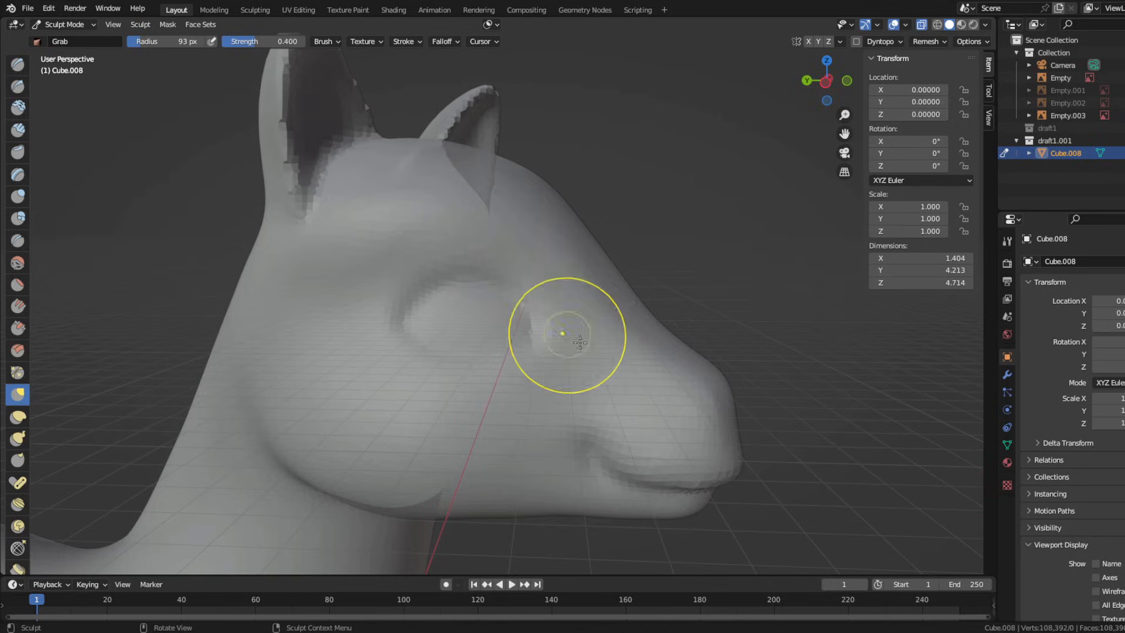
pyautogui.moveTo(558, 326)
pyautogui.mouseDown(button='middle')
pyautogui.moveTo(425, 278)
pyautogui.moveTo(529, 282)
pyautogui.moveTo(414, 363)
pyautogui.mouseUp(button='middle')
pyautogui.scroll(-4, 511, 286)
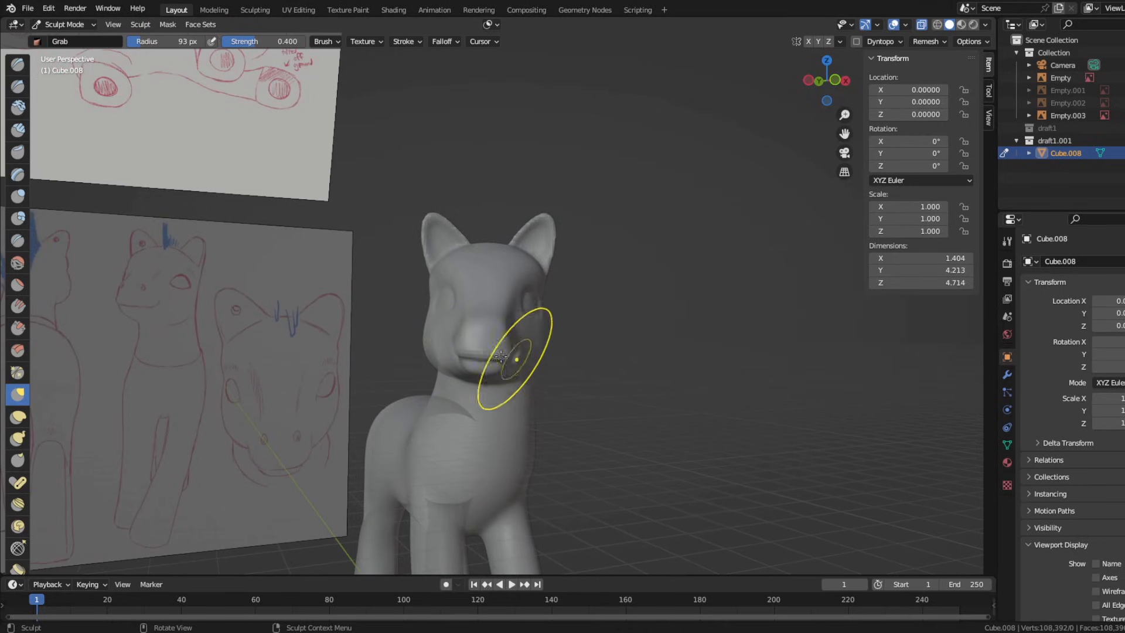
# Touch up the head and ears against the front sketch with the Grab brush, and save the file
pyautogui.moveTo(501, 356); pyautogui.dragTo(532, 367, button='middle')
pyautogui.scroll(3, 398, 315)
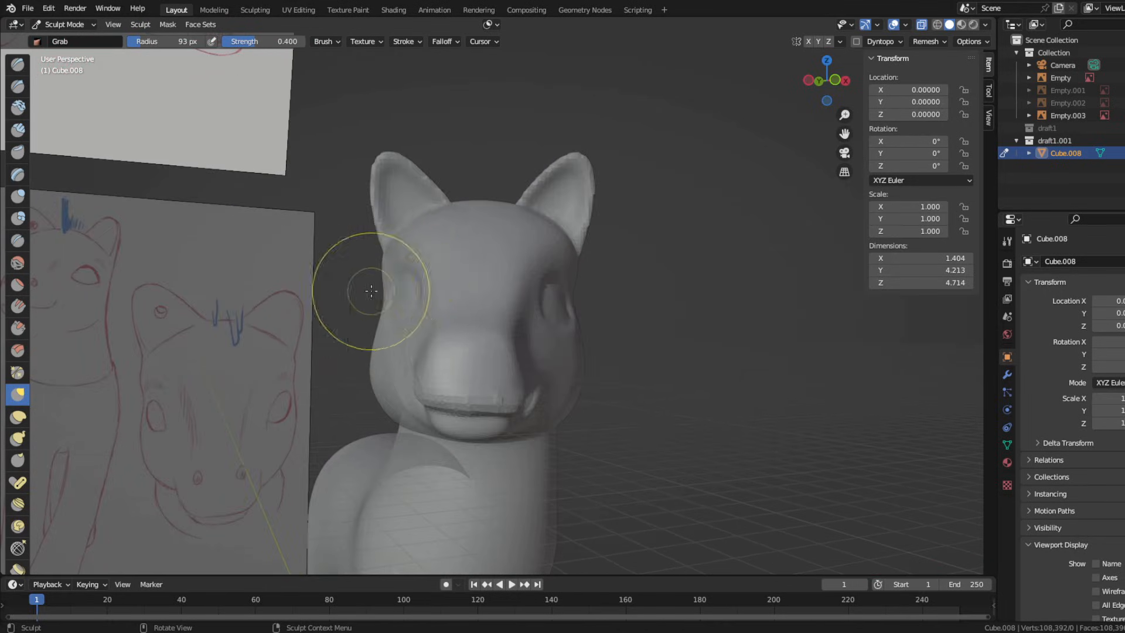
pyautogui.scroll(-3, 371, 291)
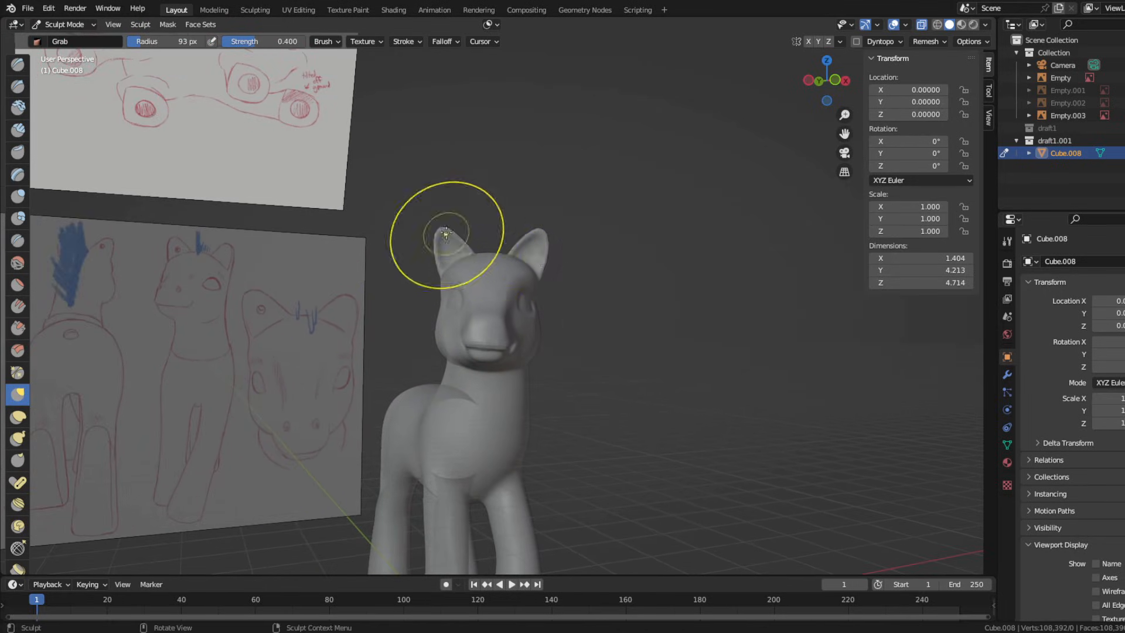
pyautogui.scroll(3, 451, 260)
pyautogui.moveTo(457, 299); pyautogui.dragTo(439, 283, button='middle')
pyautogui.click(27, 8)
pyautogui.click(59, 102)
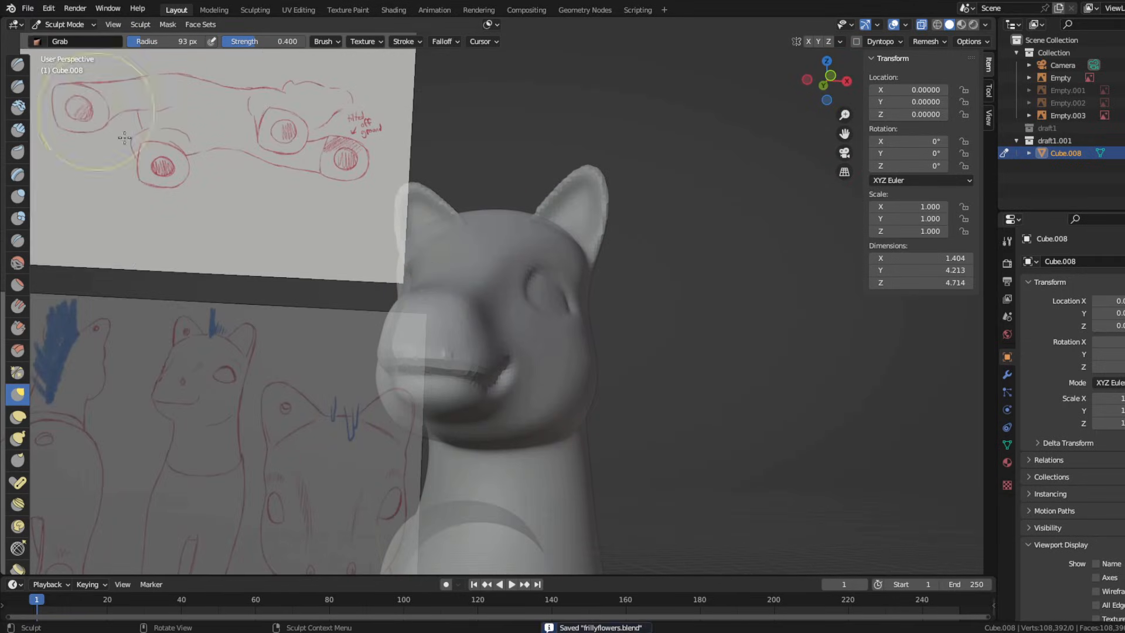
# Sharpen the upper rim and front corner of the eye with Draw Sharp at 93 px radius and 0.241 strength
pyautogui.scroll(-6, 431, 231)
pyautogui.moveTo(432, 232); pyautogui.dragTo(498, 243, button='middle')
pyautogui.scroll(6, 431, 248)
pyautogui.moveTo(375, 249)
pyautogui.mouseDown(button='middle')
pyautogui.moveTo(327, 245)
pyautogui.moveTo(373, 242)
pyautogui.mouseUp(button='middle')
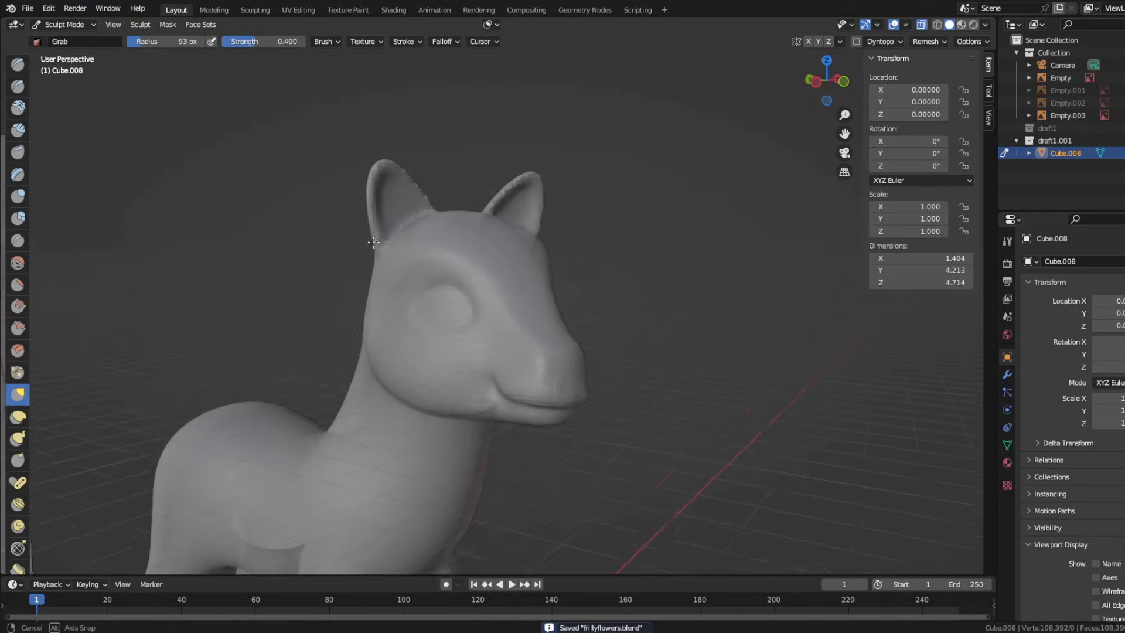
pyautogui.moveTo(373, 242); pyautogui.dragTo(419, 246)
pyautogui.scroll(3, 328, 257)
pyautogui.click(19, 237)
pyautogui.click(18, 88)
pyautogui.scroll(4, 388, 369)
pyautogui.moveTo(381, 348); pyautogui.dragTo(387, 316)
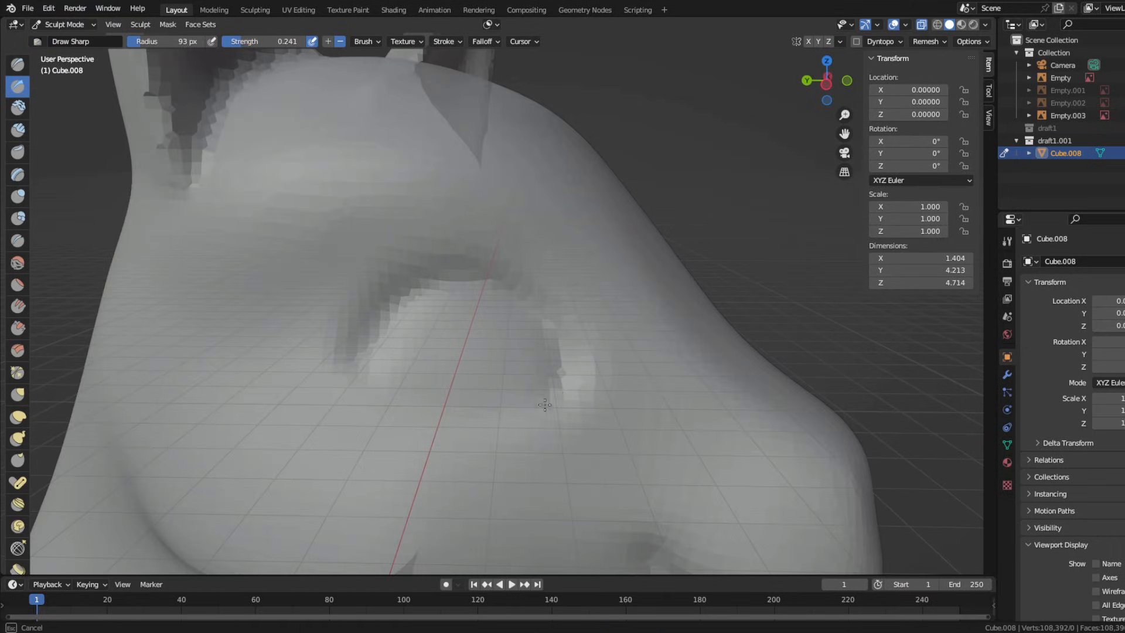
# Smooth the freshly carved eye rim with the Smooth brush, checking the head against the front sketch
pyautogui.hotkey('shift', 's')
pyautogui.scroll(-5, 444, 339)
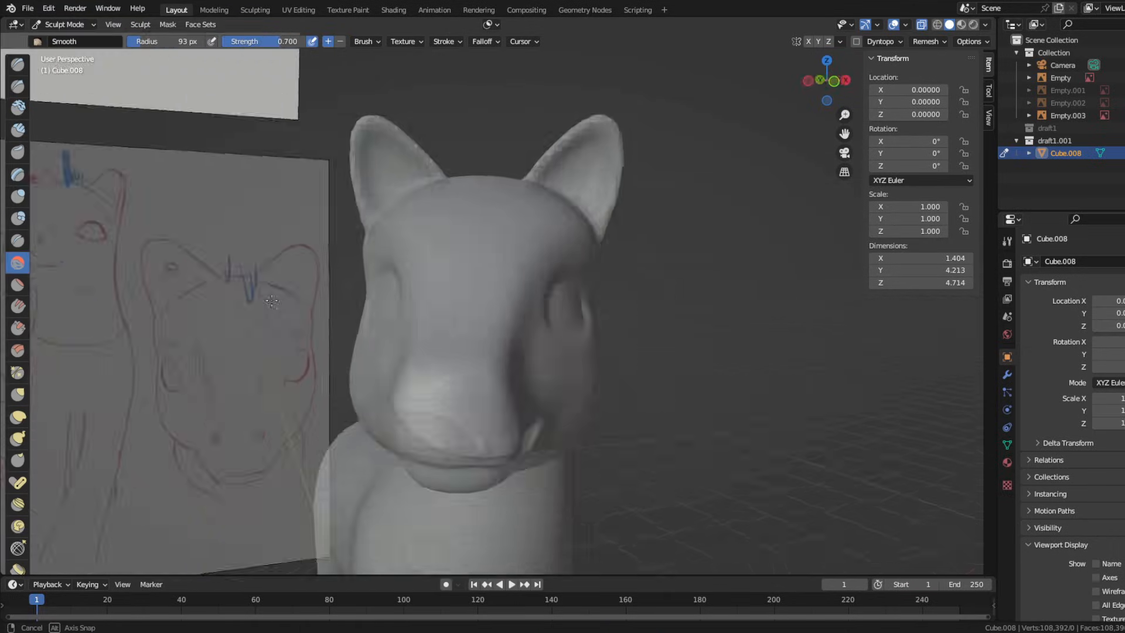
pyautogui.moveTo(434, 334); pyautogui.dragTo(283, 290, button='middle')
pyautogui.scroll(3, 328, 304)
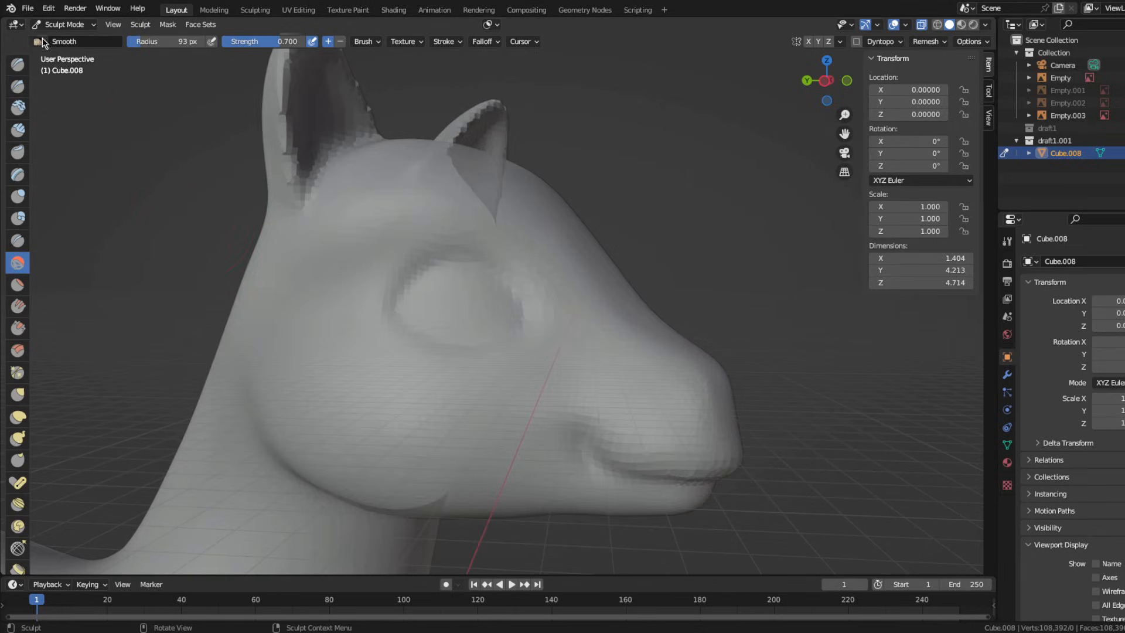
# Undo the last sculpting change, then rework and smooth the back corner of the eye
pyautogui.click(49, 9)
pyautogui.click(67, 35)
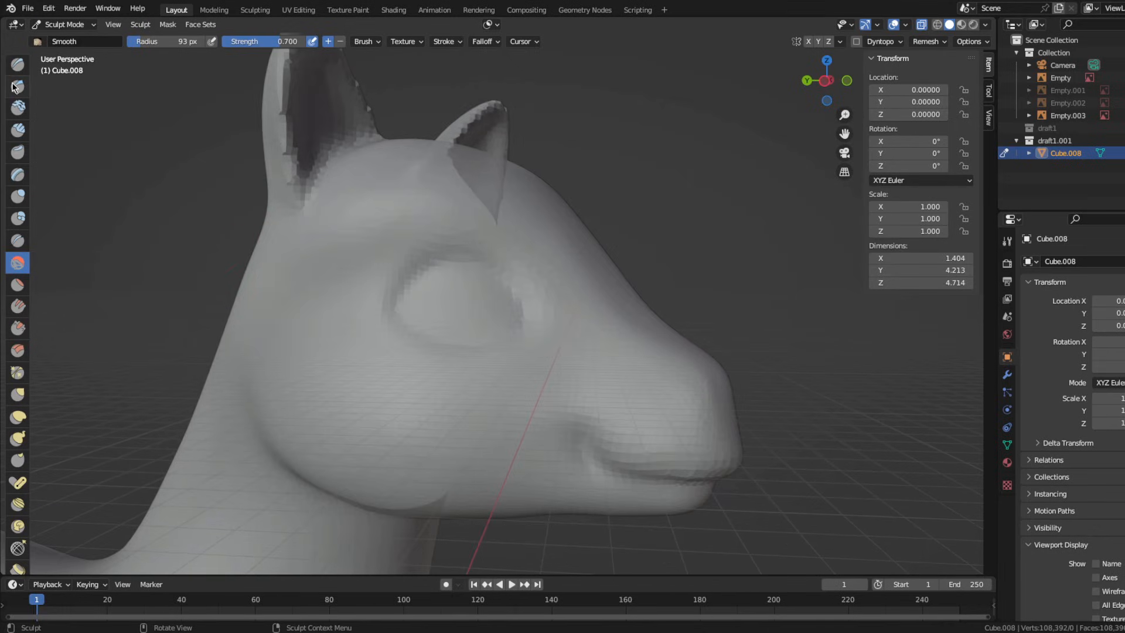
pyautogui.click(17, 263)
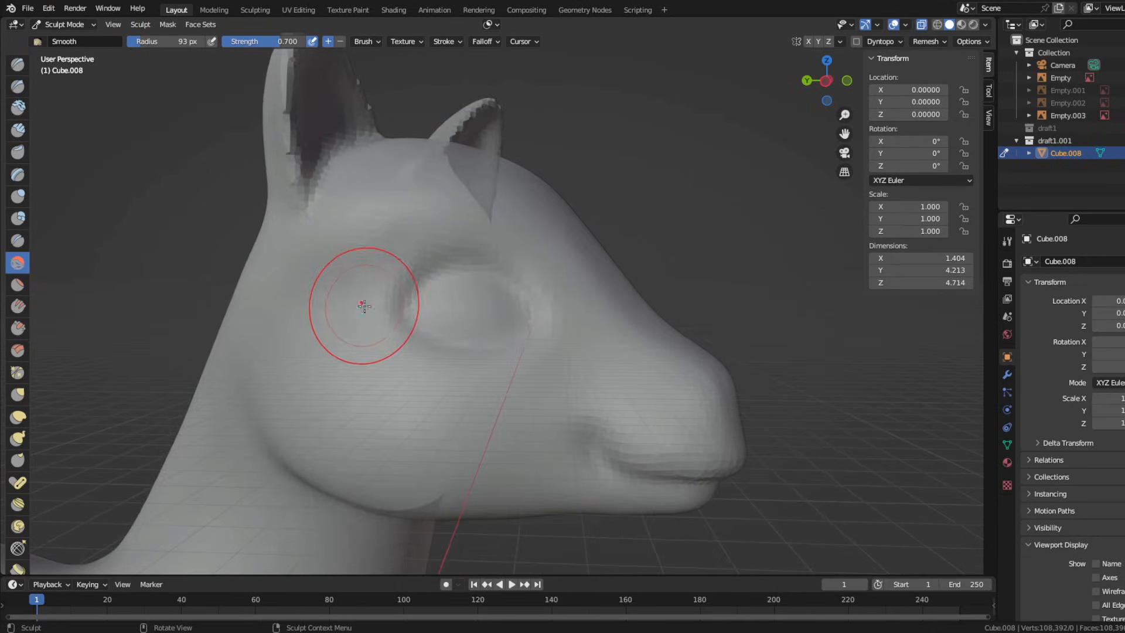
pyautogui.keyDown('ctrl'); pyautogui.moveTo(364, 305); pyautogui.dragTo(405, 321, button='middle'); pyautogui.keyUp('ctrl')
# Adjust the cheeks from the front with the Grab brush at 93 px radius and carve the nostrils with Draw Sharp
pyautogui.click(17, 394)
pyautogui.scroll(-5, 464, 345)
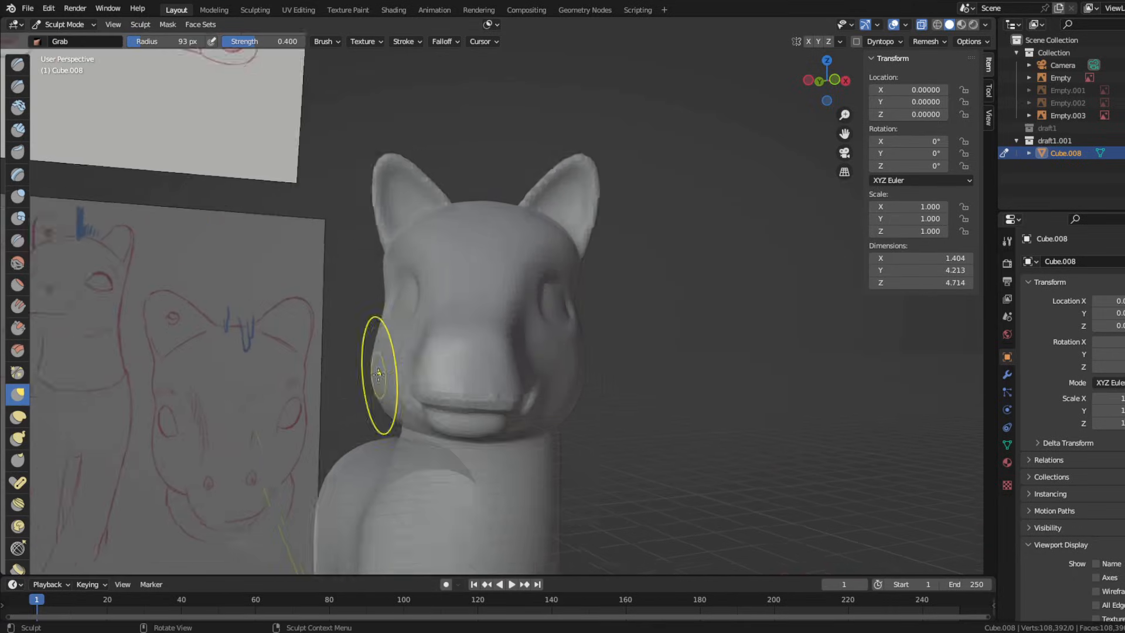
pyautogui.scroll(2, 362, 381)
pyautogui.moveTo(378, 374); pyautogui.dragTo(343, 378, button='middle')
pyautogui.click(18, 86)
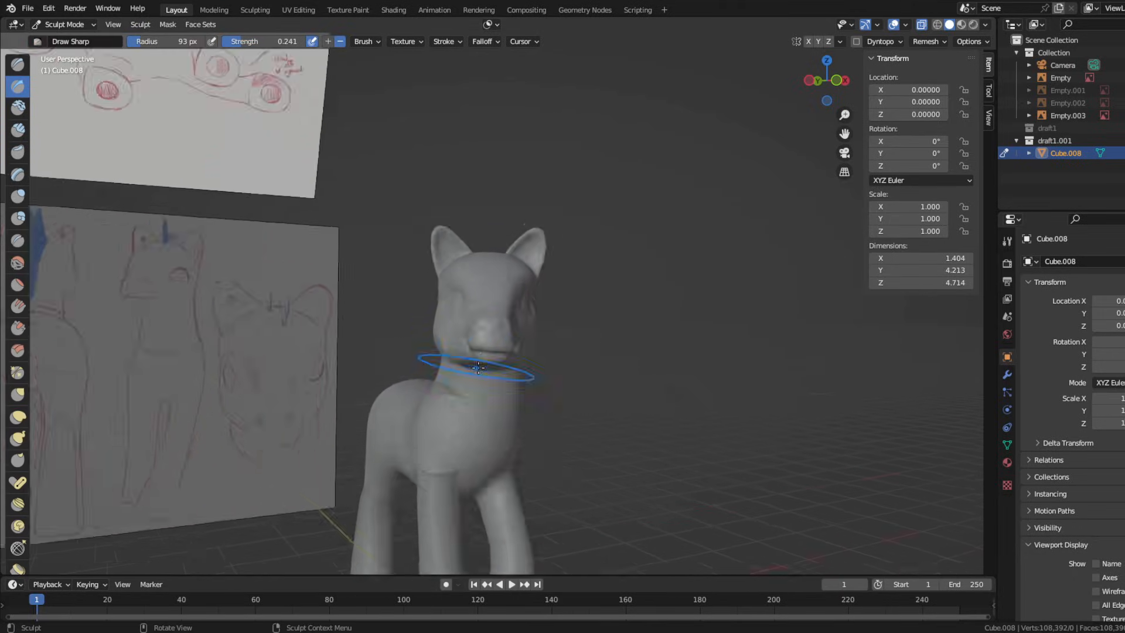
# Switch the pony to Object Mode, turn on Material Preview shading and deselect the mesh
pyautogui.hotkey('ctrl', 'Tab')
pyautogui.click(960, 24)
pyautogui.click(562, 307)
pyautogui.moveTo(560, 303)
pyautogui.mouseDown(button='middle')
pyautogui.moveTo(530, 295)
pyautogui.moveTo(559, 297)
pyautogui.mouseUp(button='middle')
# Adjust the Material Preview lighting to strength 1.000 and blur 0.39, rotate the environment light, and inspect the pony's head
pyautogui.click(985, 25)
pyautogui.moveTo(977, 179)
pyautogui.mouseDown()
pyautogui.moveTo(921, 180)
pyautogui.moveTo(948, 179)
pyautogui.mouseUp()
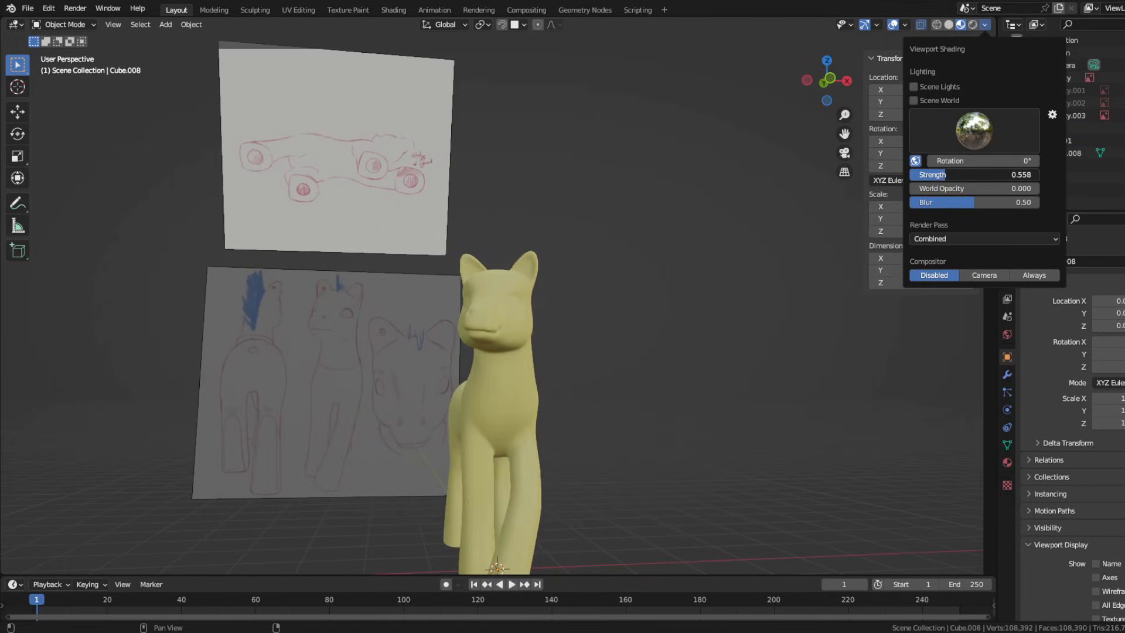
pyautogui.click(965, 132)
pyautogui.moveTo(655, 175); pyautogui.dragTo(635, 206, button='middle')
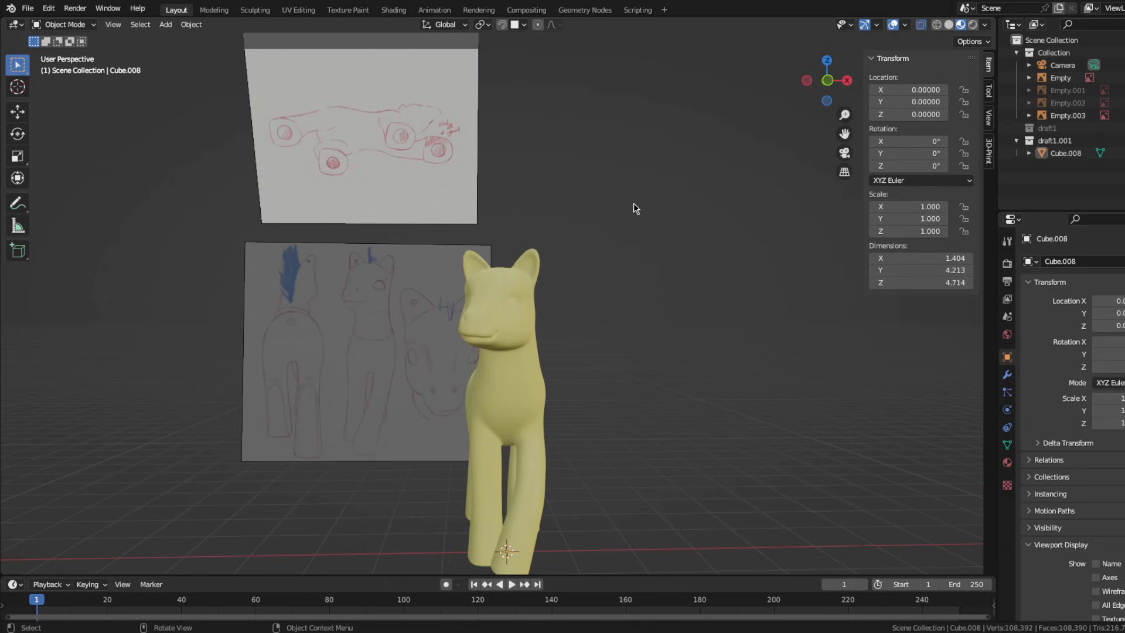
pyautogui.click(985, 25)
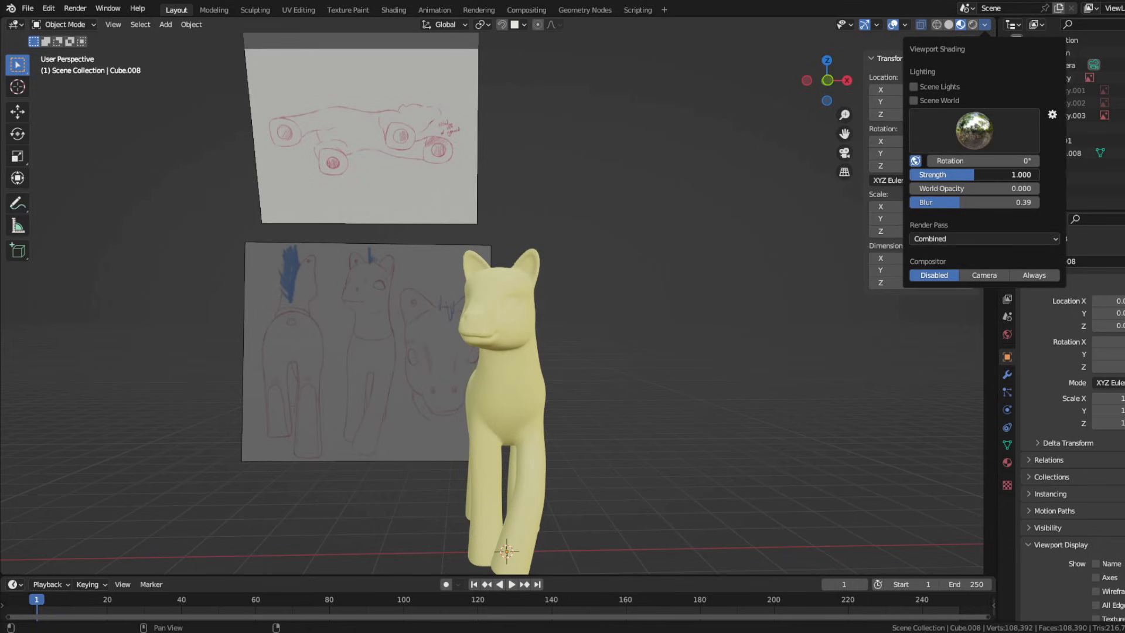
pyautogui.moveTo(984, 160); pyautogui.dragTo(903, 160)
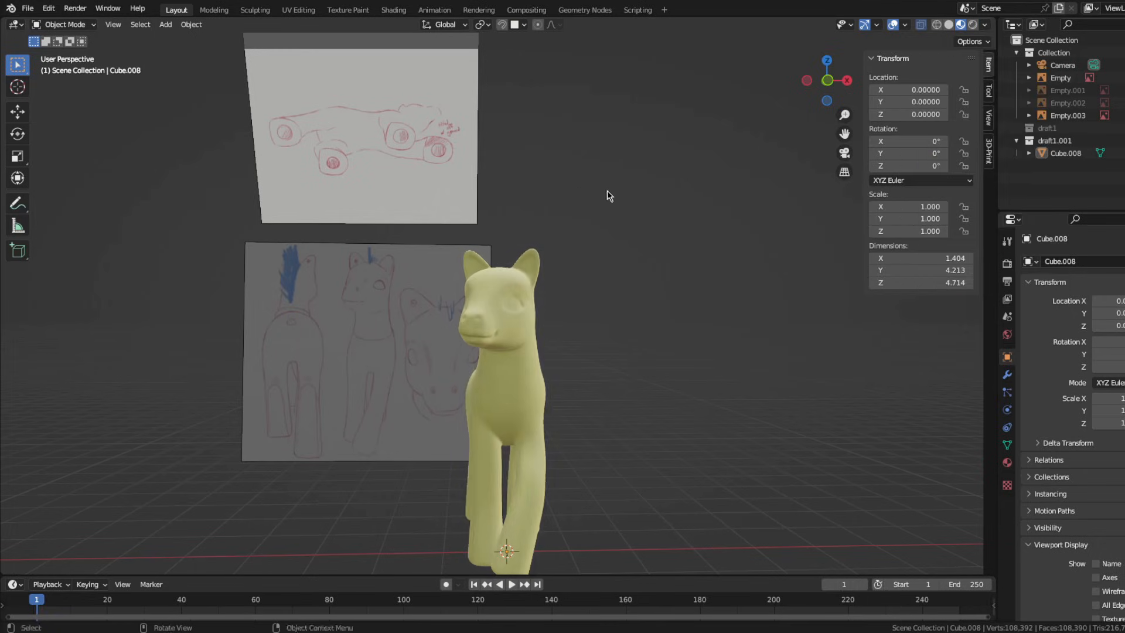
pyautogui.moveTo(607, 191)
pyautogui.mouseDown(button='middle')
pyautogui.moveTo(736, 190)
pyautogui.moveTo(587, 202)
pyautogui.moveTo(709, 205)
pyautogui.mouseUp(button='middle')
pyautogui.scroll(6, 510, 249)
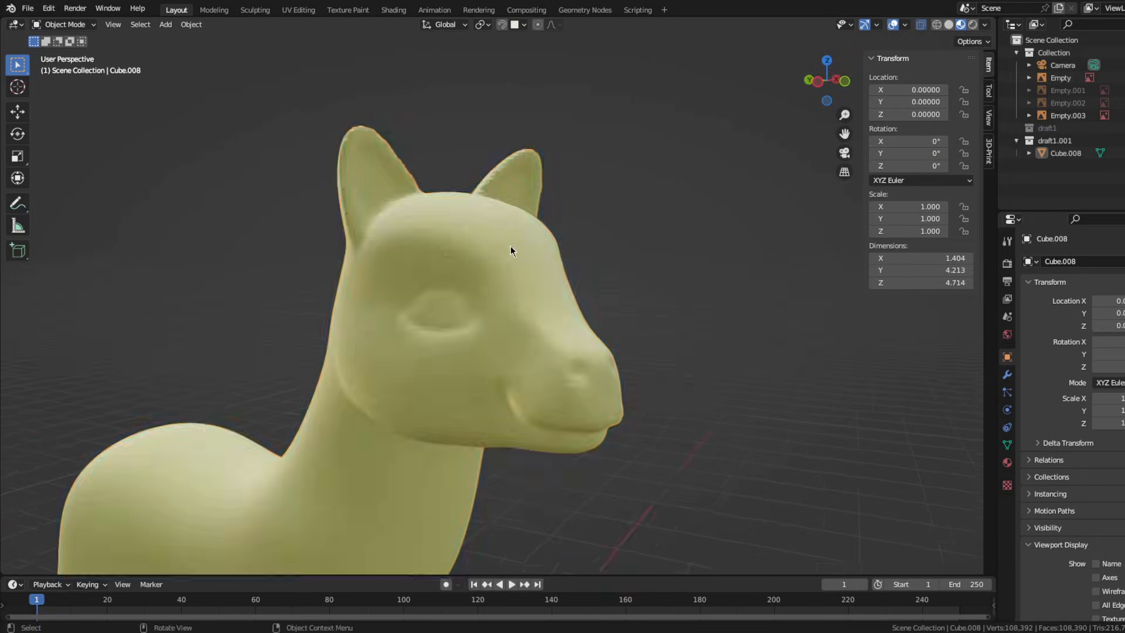
# Return the pony to Sculpt Mode and soften the area around the eye with the Smooth brush at 93 px radius
pyautogui.click(510, 249)
pyautogui.hotkey('ctrl', 'Tab')
pyautogui.moveTo(363, 316); pyautogui.dragTo(404, 320, button='middle')
pyautogui.click(18, 262)
pyautogui.scroll(4, 301, 327)
pyautogui.moveTo(435, 299)
pyautogui.mouseDown()
pyautogui.moveTo(452, 319)
pyautogui.moveTo(410, 316)
pyautogui.mouseUp()
pyautogui.moveTo(345, 296); pyautogui.dragTo(369, 326, button='middle')
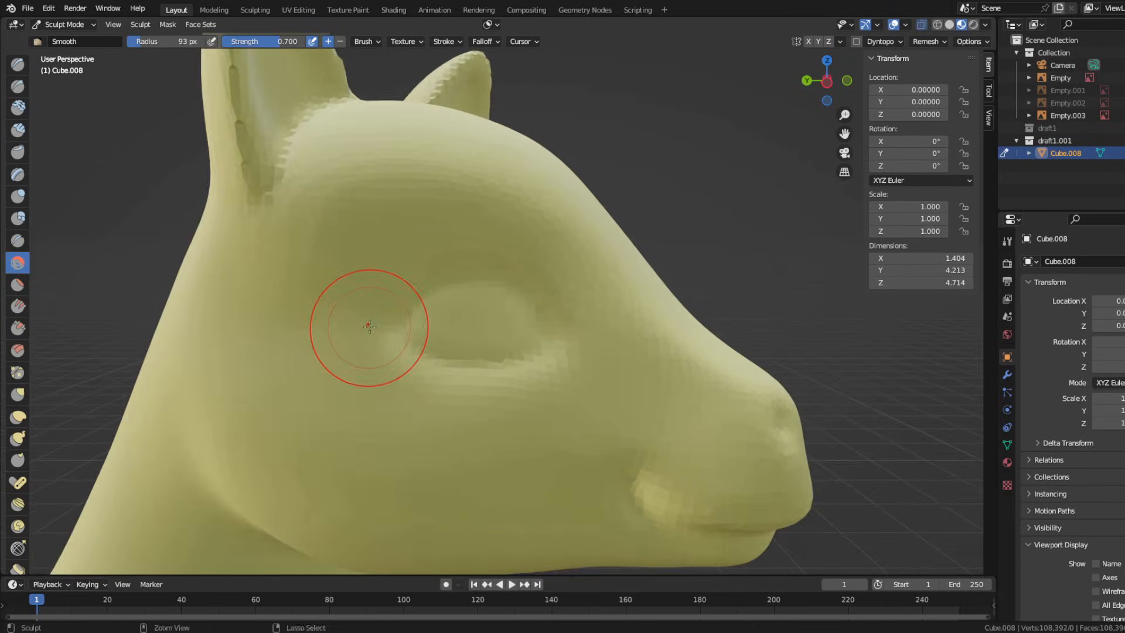
pyautogui.scroll(4, 380, 369)
pyautogui.moveTo(468, 340)
pyautogui.mouseDown()
pyautogui.moveTo(513, 325)
pyautogui.moveTo(498, 352)
pyautogui.mouseUp()
pyautogui.scroll(-8, 434, 334)
pyautogui.moveTo(434, 334)
pyautogui.mouseDown(button='middle')
pyautogui.moveTo(272, 349)
pyautogui.moveTo(307, 354)
pyautogui.moveTo(275, 370)
pyautogui.moveTo(430, 363)
pyautogui.mouseUp(button='middle')
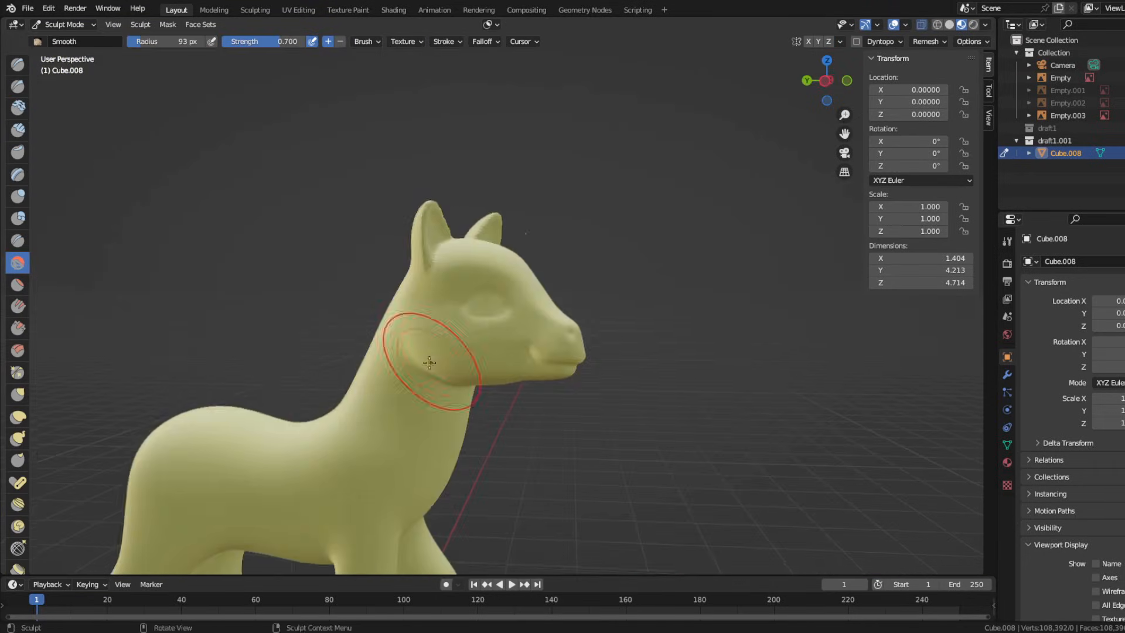
# Define the eye's outline with the Crease brush at 93 px radius and 0.250 strength, and smooth around it
pyautogui.click(18, 394)
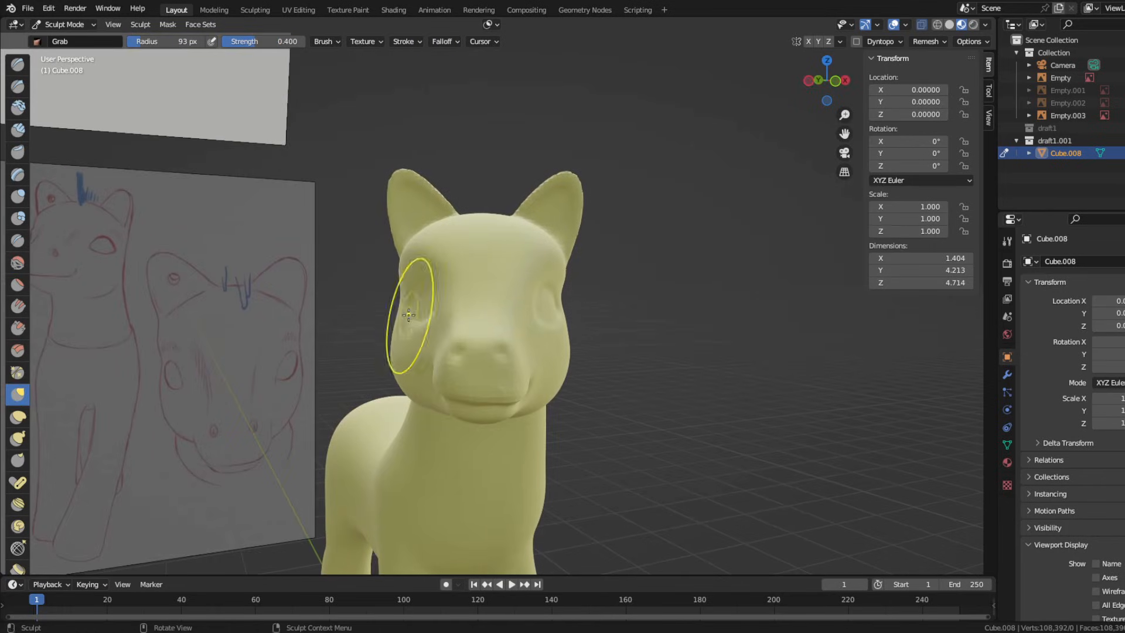
pyautogui.moveTo(416, 285); pyautogui.dragTo(478, 293, button='middle')
pyautogui.scroll(4, 376, 307)
pyautogui.moveTo(377, 307); pyautogui.dragTo(412, 304, button='middle')
pyautogui.click(17, 241)
pyautogui.scroll(5, 390, 321)
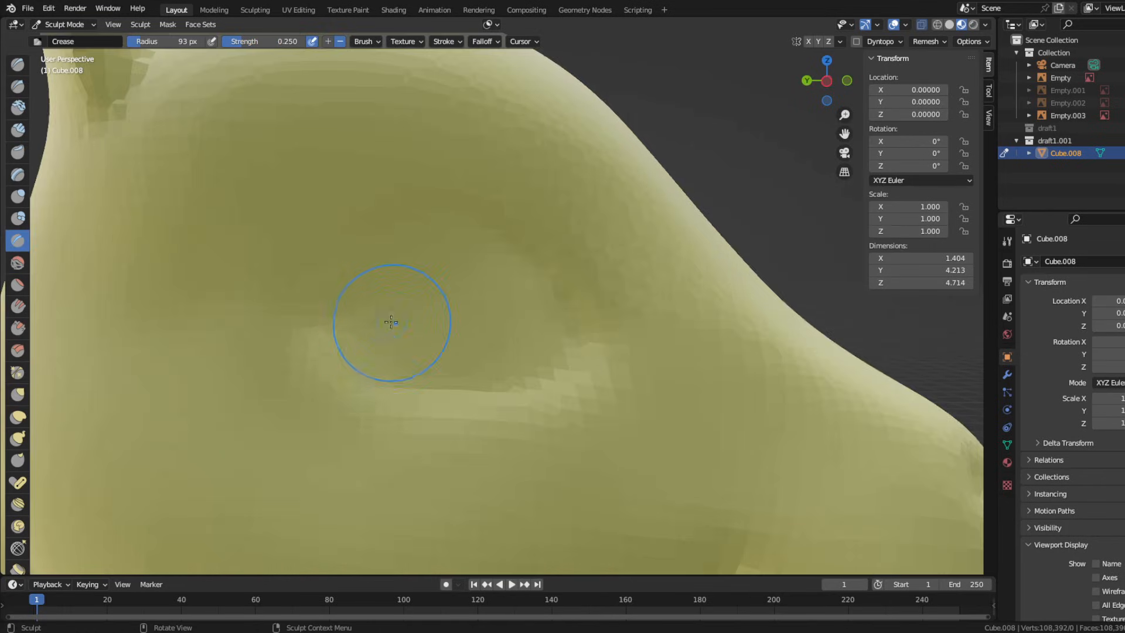
pyautogui.moveTo(479, 223)
pyautogui.mouseDown(button='middle')
pyautogui.moveTo(339, 297)
pyautogui.moveTo(584, 268)
pyautogui.mouseUp(button='middle')
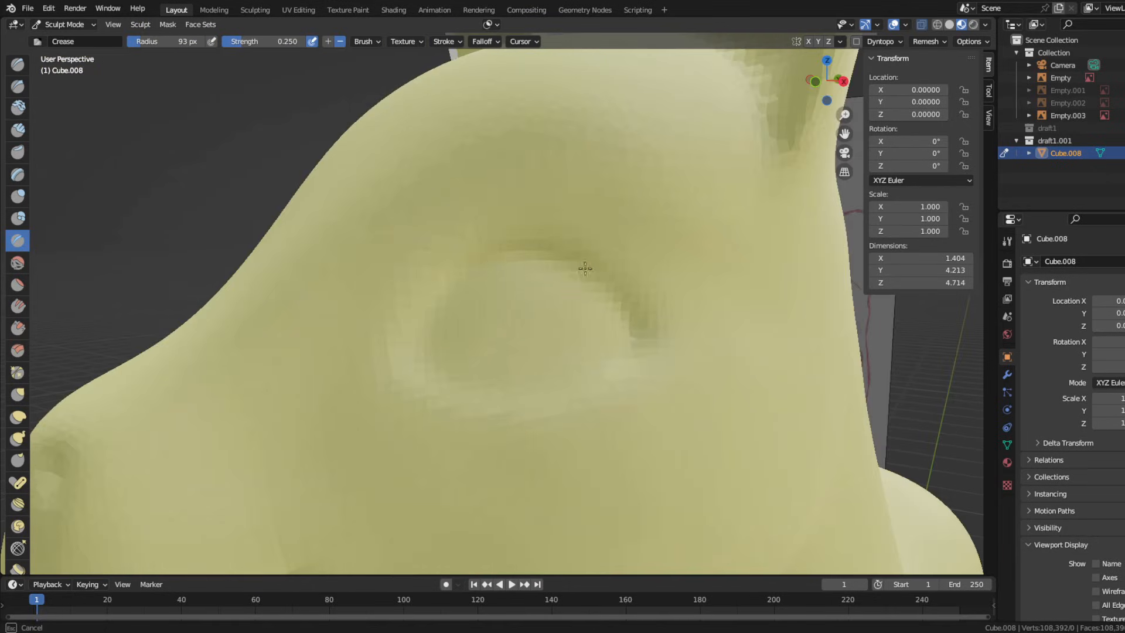
pyautogui.scroll(-6, 542, 393)
pyautogui.moveTo(432, 352)
pyautogui.mouseDown(button='middle')
pyautogui.moveTo(478, 339)
pyautogui.moveTo(226, 296)
pyautogui.moveTo(363, 349)
pyautogui.moveTo(375, 340)
pyautogui.mouseUp(button='middle')
pyautogui.hotkey('shift', 's')
pyautogui.scroll(2, 557, 288)
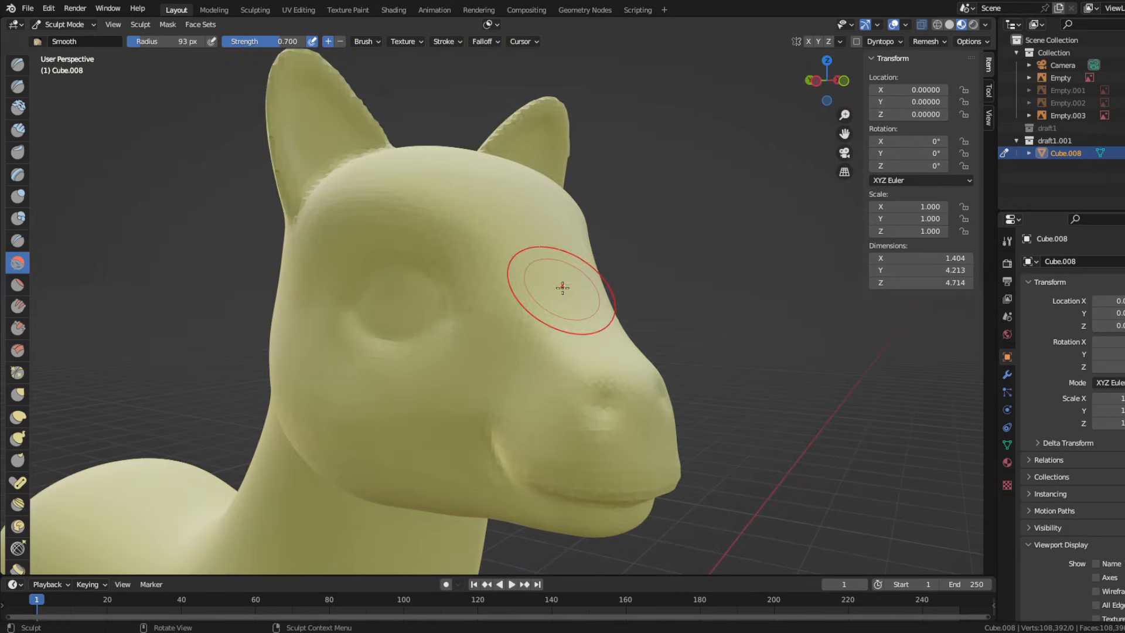
# Switch the viewport to Solid shading and compare the pony's head and body with the front reference sketches
pyautogui.click(949, 28)
pyautogui.scroll(-4, 655, 234)
pyautogui.moveTo(656, 235)
pyautogui.mouseDown(button='middle')
pyautogui.moveTo(515, 225)
pyautogui.moveTo(574, 212)
pyautogui.mouseUp(button='middle')
pyautogui.scroll(-4, 580, 235)
pyautogui.moveTo(592, 261); pyautogui.dragTo(583, 266, button='middle')
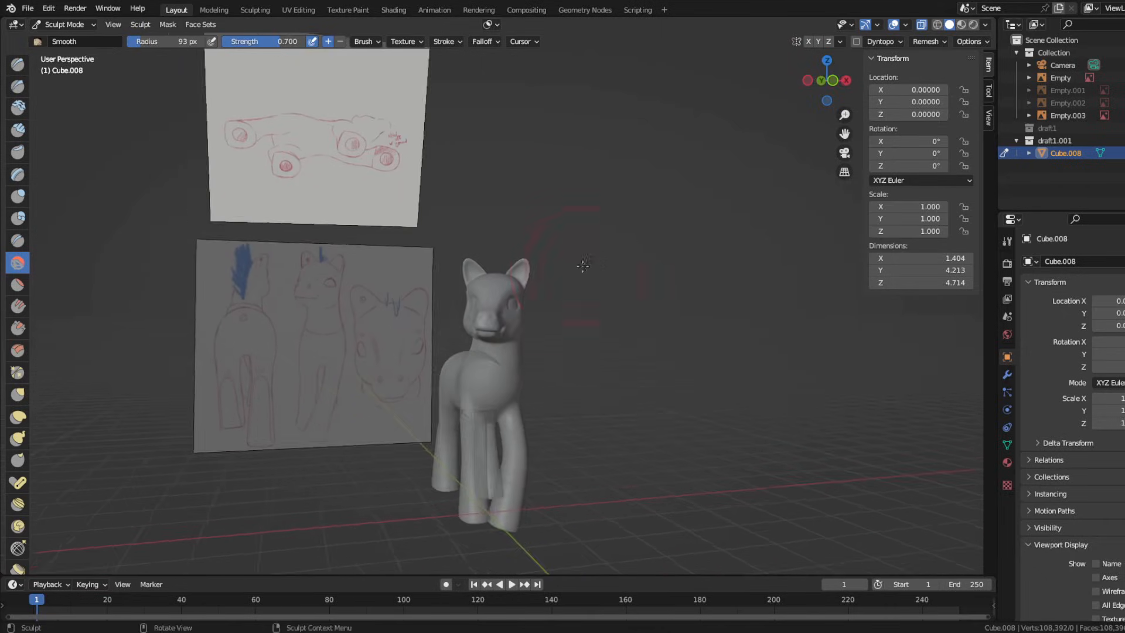
pyautogui.scroll(3, 583, 266)
pyautogui.press('g')
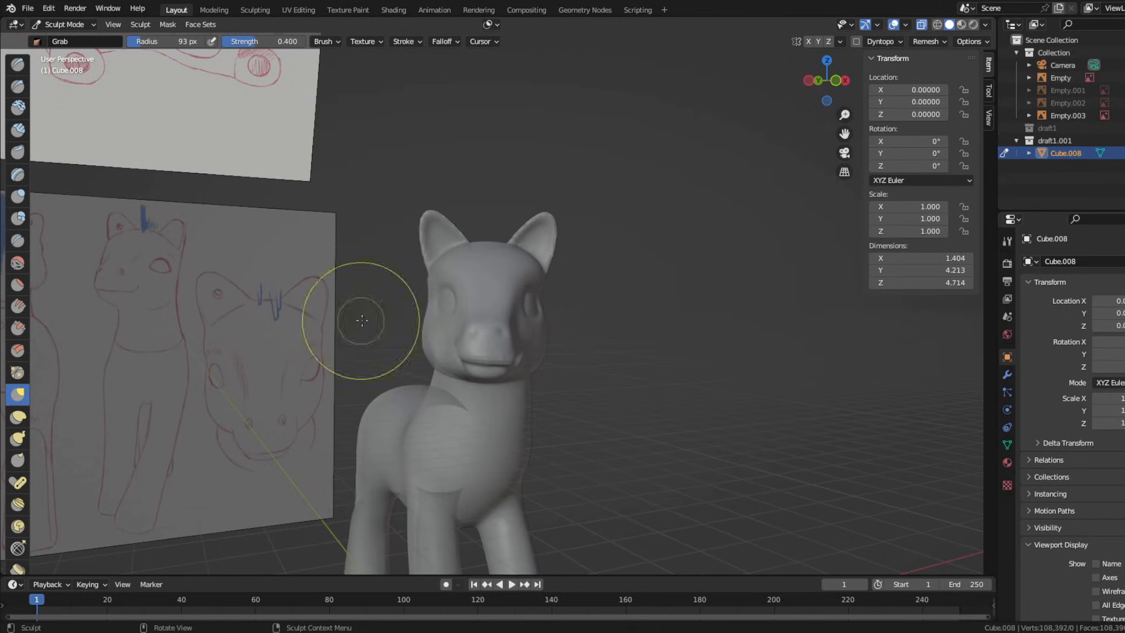
pyautogui.moveTo(453, 283); pyautogui.dragTo(413, 300, button='middle')
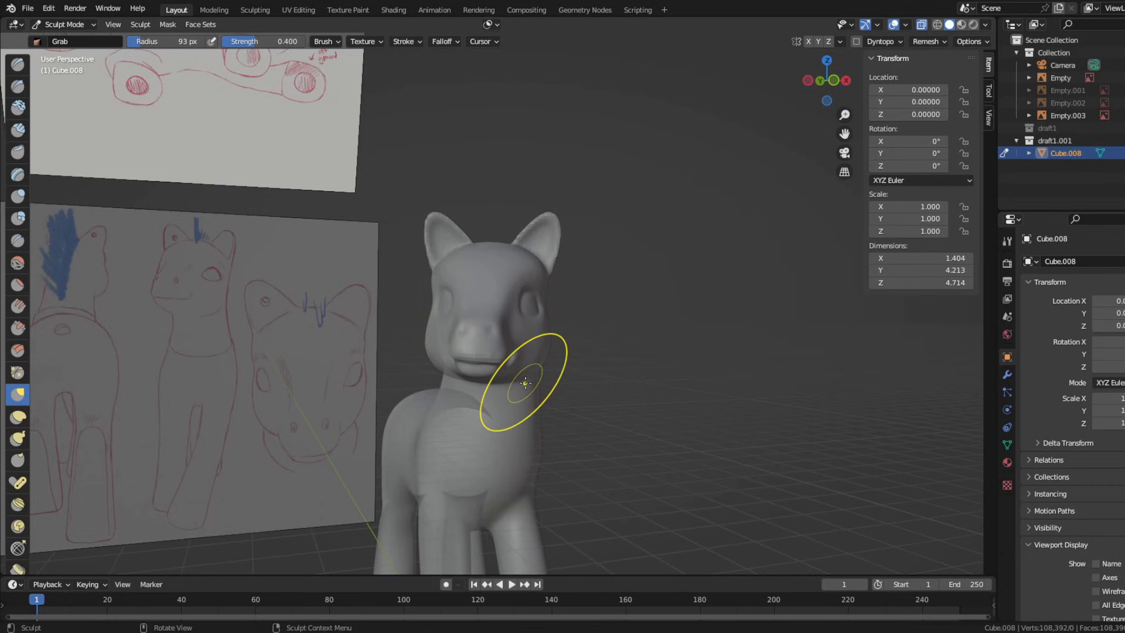
pyautogui.moveTo(521, 349); pyautogui.dragTo(499, 381, button='middle')
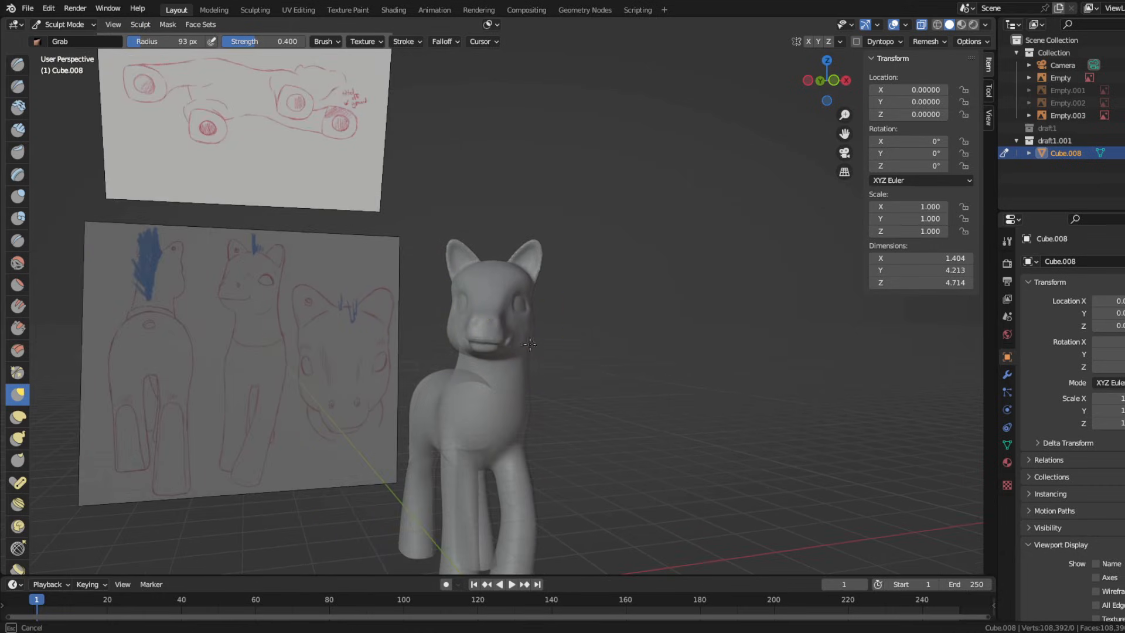
pyautogui.moveTo(414, 339); pyautogui.dragTo(390, 333, button='middle')
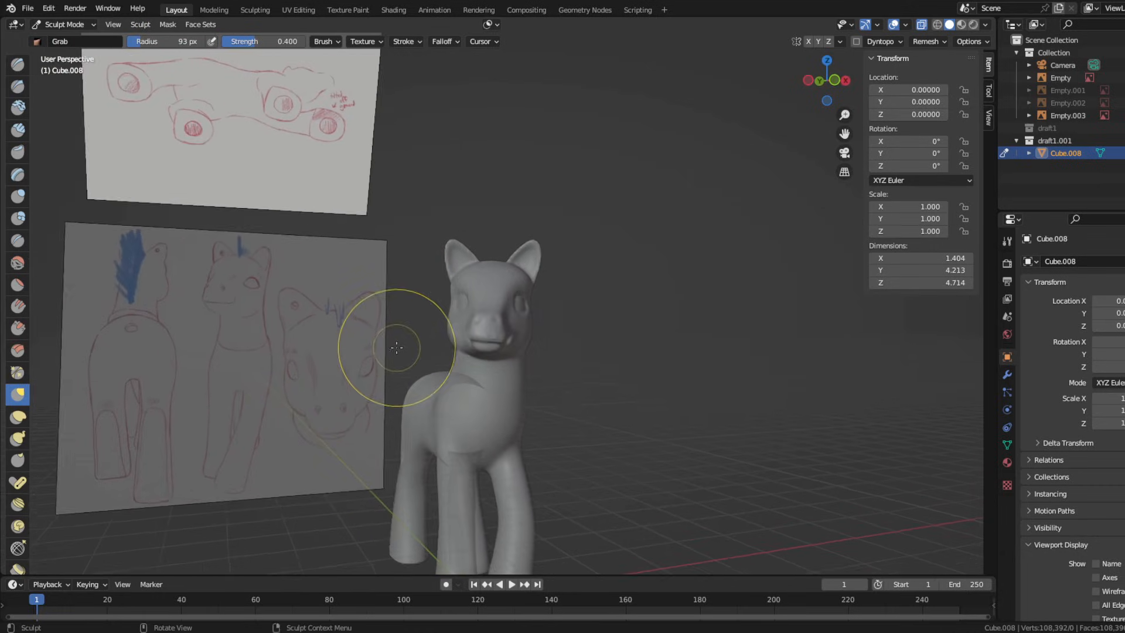
pyautogui.scroll(2, 464, 301)
pyautogui.moveTo(464, 301)
pyautogui.mouseDown(button='middle')
pyautogui.moveTo(446, 295)
pyautogui.moveTo(540, 307)
pyautogui.mouseUp(button='middle')
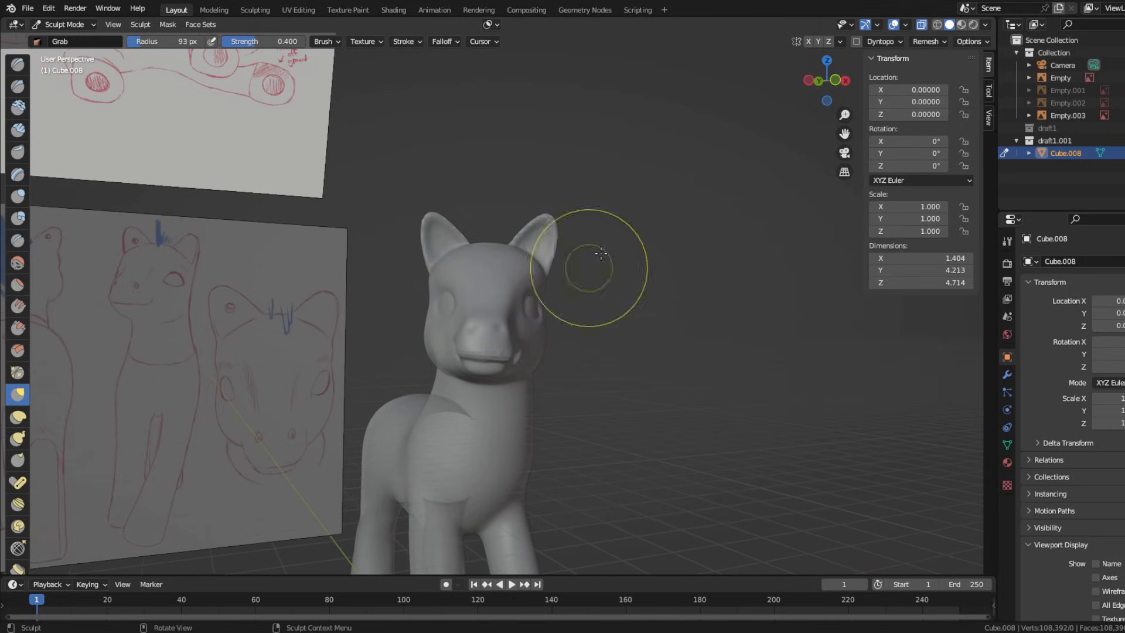
# Set the Solid shading's X-Ray opacity to 1.000 and inspect the pony's head from the front and side
pyautogui.click(984, 24)
pyautogui.moveTo(690, 276)
pyautogui.mouseDown(button='middle')
pyautogui.moveTo(518, 312)
pyautogui.moveTo(532, 327)
pyautogui.mouseUp(button='middle')
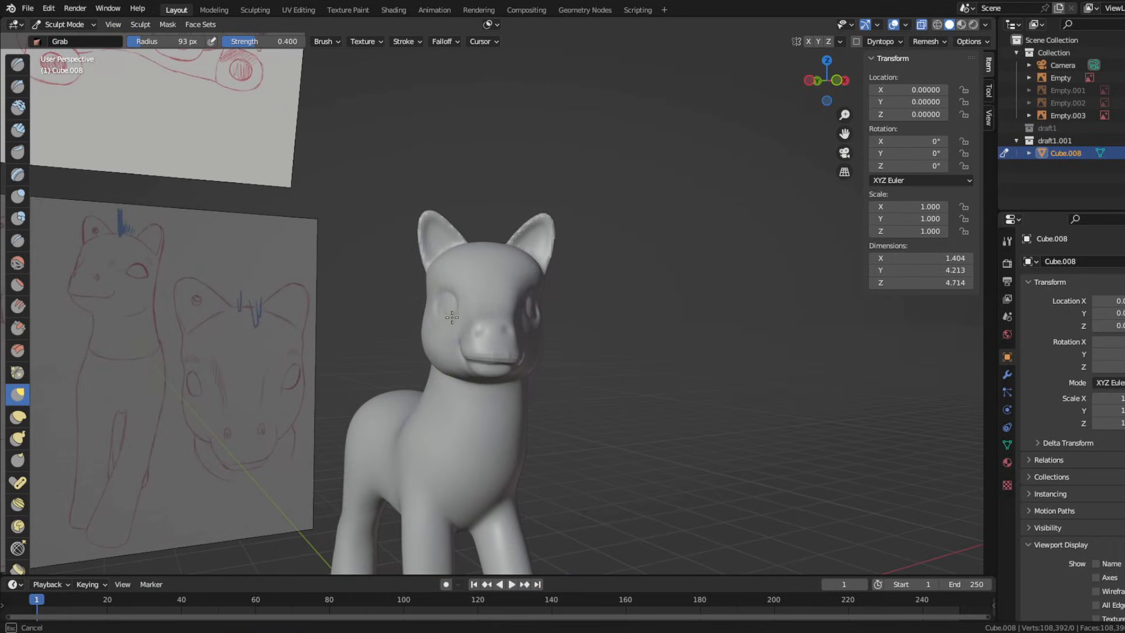
pyautogui.moveTo(465, 314)
pyautogui.mouseDown(button='middle')
pyautogui.moveTo(486, 293)
pyautogui.moveTo(519, 327)
pyautogui.mouseUp(button='middle')
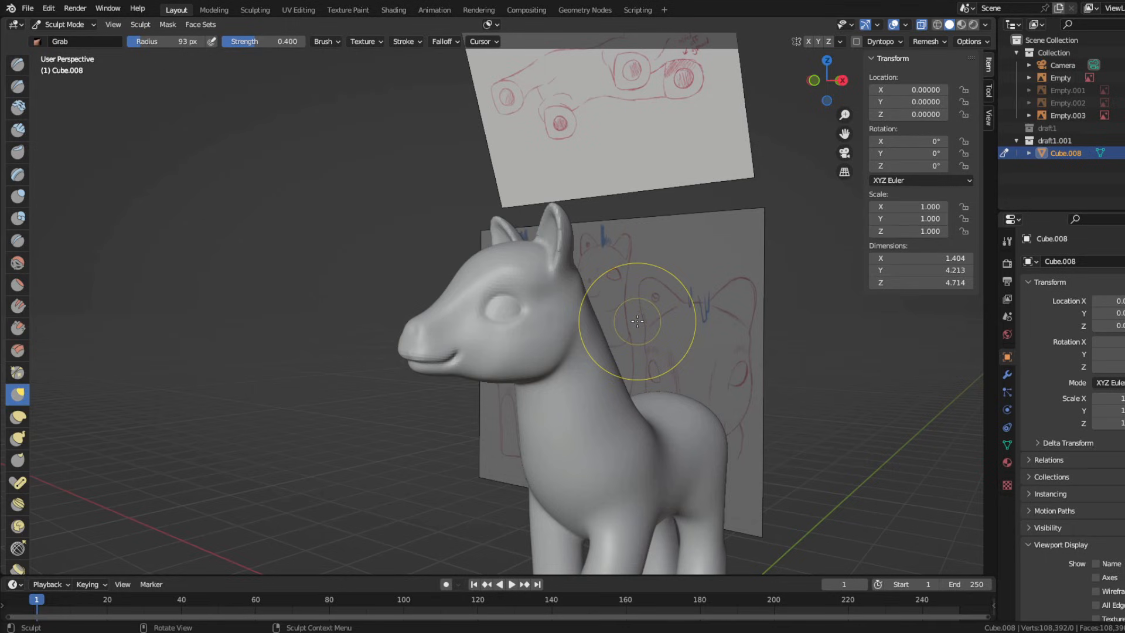
pyautogui.moveTo(636, 320)
pyautogui.mouseDown(button='middle')
pyautogui.moveTo(284, 299)
pyautogui.moveTo(341, 278)
pyautogui.mouseUp(button='middle')
# Switch to Object Mode with Material Preview shading, deselect the pony and inspect the whole body
pyautogui.scroll(-5, 301, 292)
pyautogui.press('KP_1')
pyautogui.hotkey('ctrl', 'Tab')
pyautogui.moveTo(458, 305); pyautogui.dragTo(421, 302, button='middle')
pyautogui.click(961, 25)
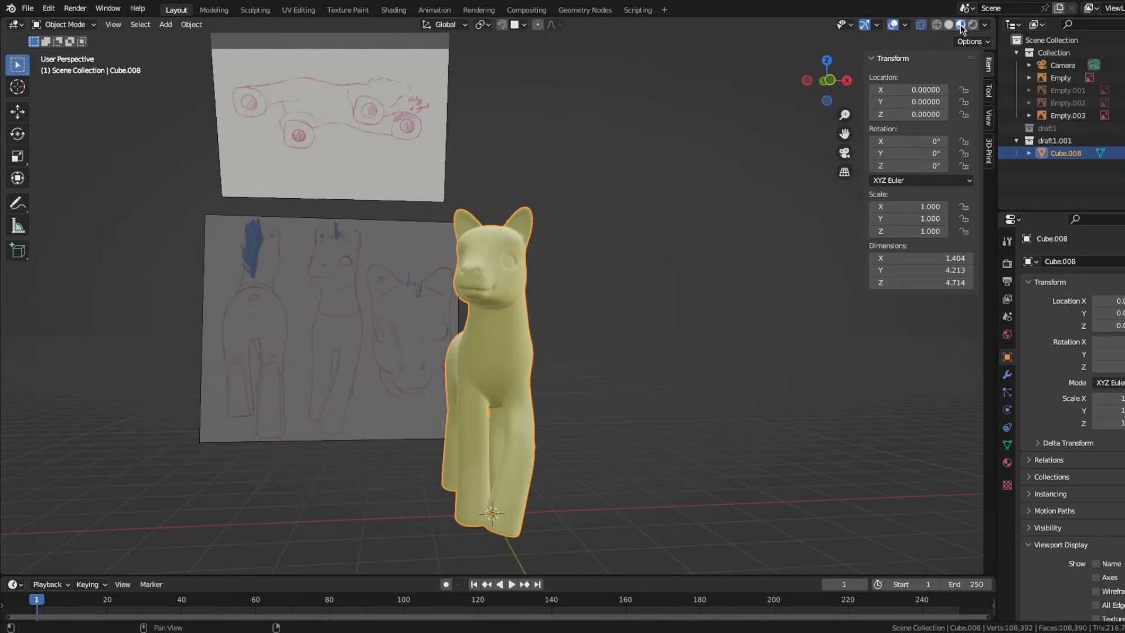
pyautogui.click(858, 418)
pyautogui.moveTo(858, 418)
pyautogui.mouseDown(button='middle')
pyautogui.moveTo(691, 394)
pyautogui.moveTo(709, 384)
pyautogui.moveTo(549, 380)
pyautogui.moveTo(693, 354)
pyautogui.moveTo(750, 389)
pyautogui.moveTo(597, 381)
pyautogui.moveTo(618, 376)
pyautogui.moveTo(607, 384)
pyautogui.moveTo(574, 344)
pyautogui.mouseUp(button='middle')
pyautogui.moveTo(589, 282); pyautogui.dragTo(554, 277, button='middle')
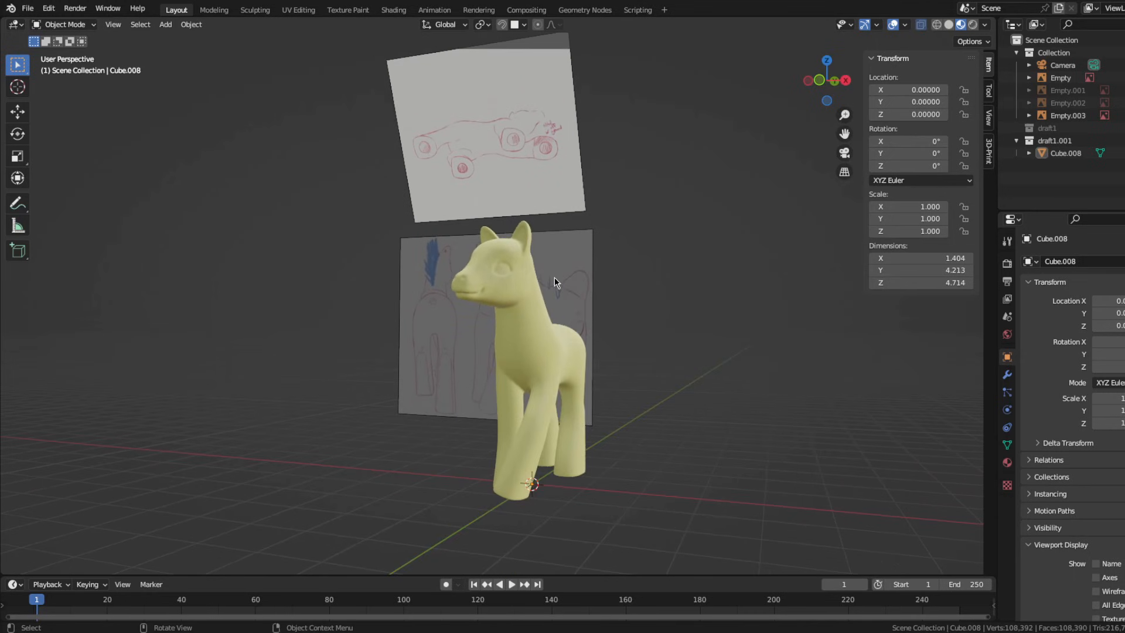
# Save the current Blender file
pyautogui.click(27, 8)
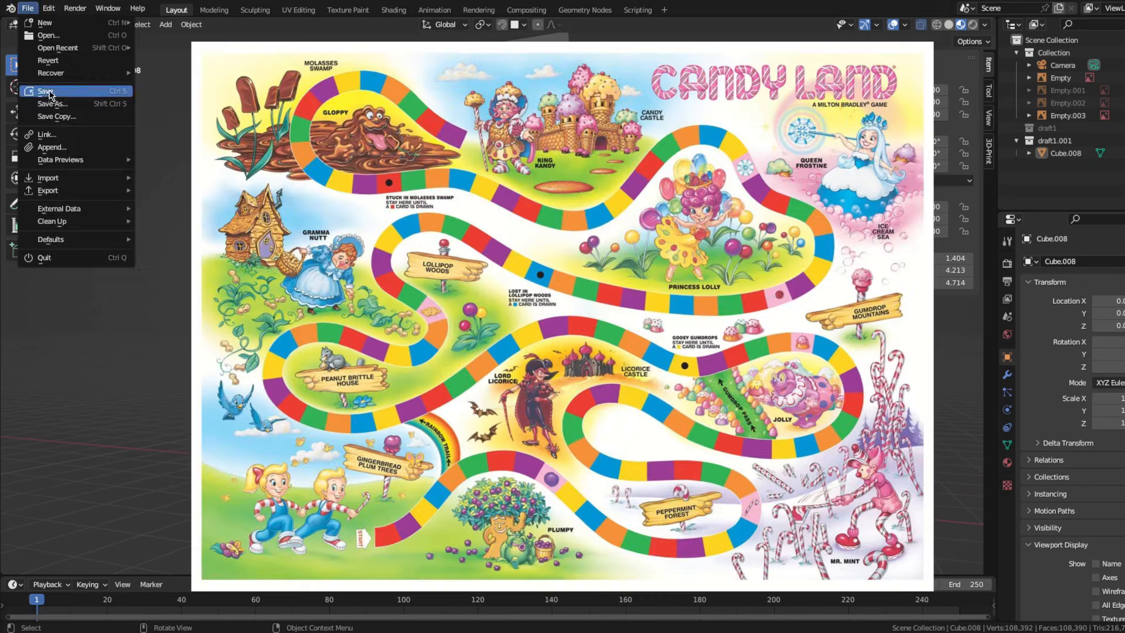
pyautogui.click(41, 94)
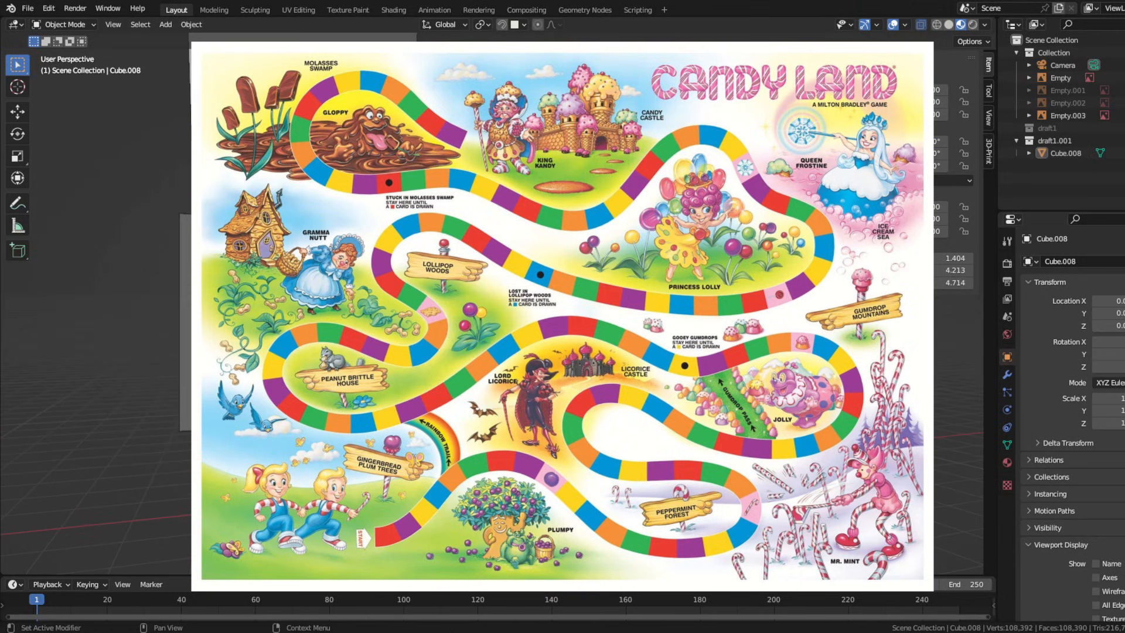
pyautogui.click(562, 316)
pyautogui.moveTo(562, 316)
pyautogui.mouseDown(button='middle')
pyautogui.moveTo(653, 323)
pyautogui.moveTo(565, 322)
pyautogui.mouseUp(button='middle')
# Return to Sculpt Mode and reshape the tips of the ears with the Grab brush at 93 px radius
pyautogui.hotkey('ctrl', 'Tab')
pyautogui.scroll(2, 563, 317)
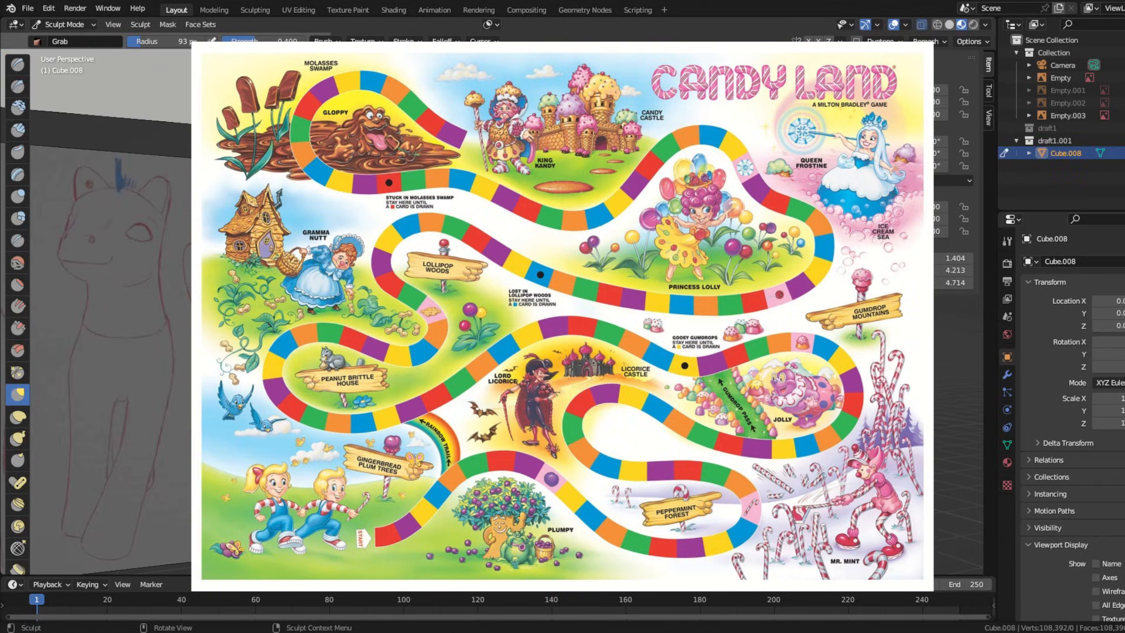
pyautogui.scroll(-2, 563, 316)
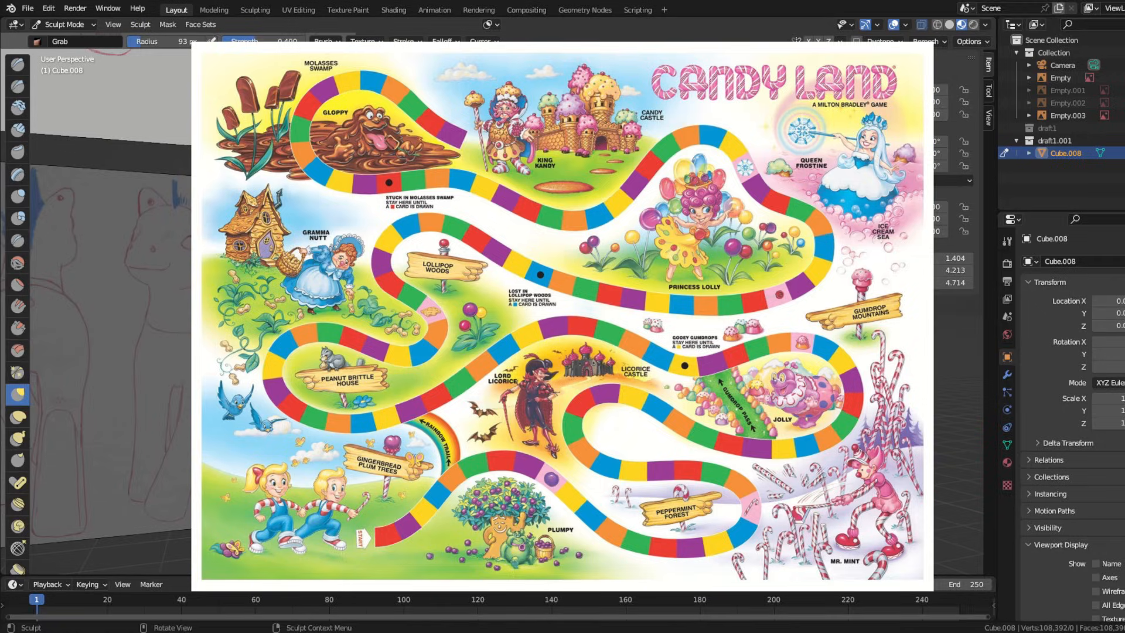
pyautogui.moveTo(563, 316); pyautogui.dragTo(585, 317, button='middle')
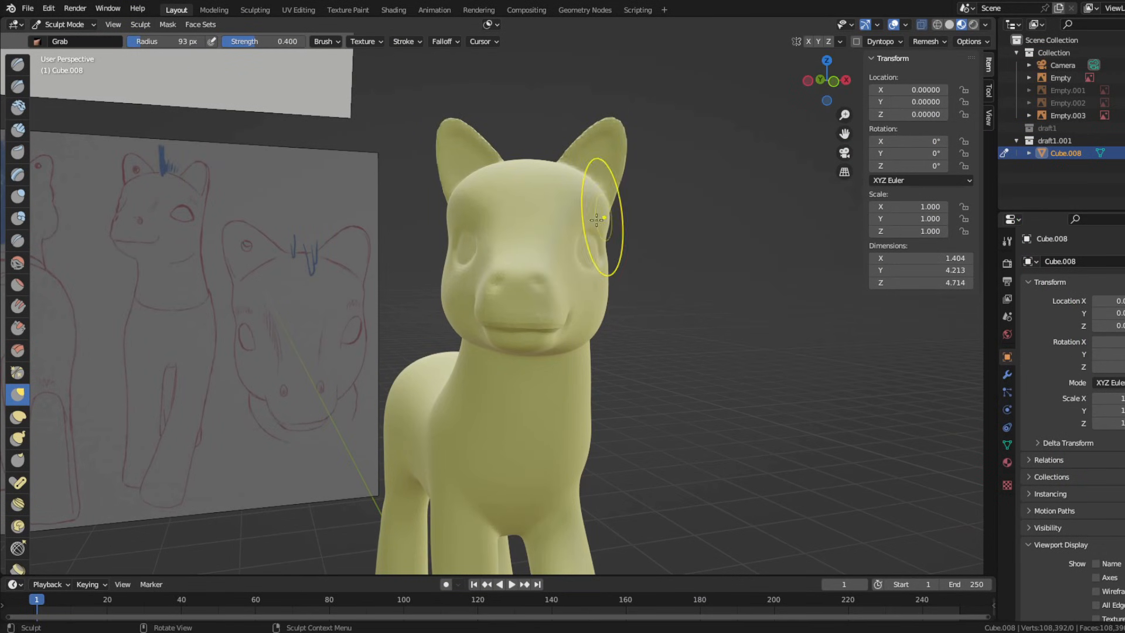
pyautogui.moveTo(598, 220)
pyautogui.mouseDown(button='middle')
pyautogui.moveTo(432, 283)
pyautogui.moveTo(410, 275)
pyautogui.mouseUp(button='middle')
pyautogui.moveTo(577, 270); pyautogui.dragTo(561, 258)
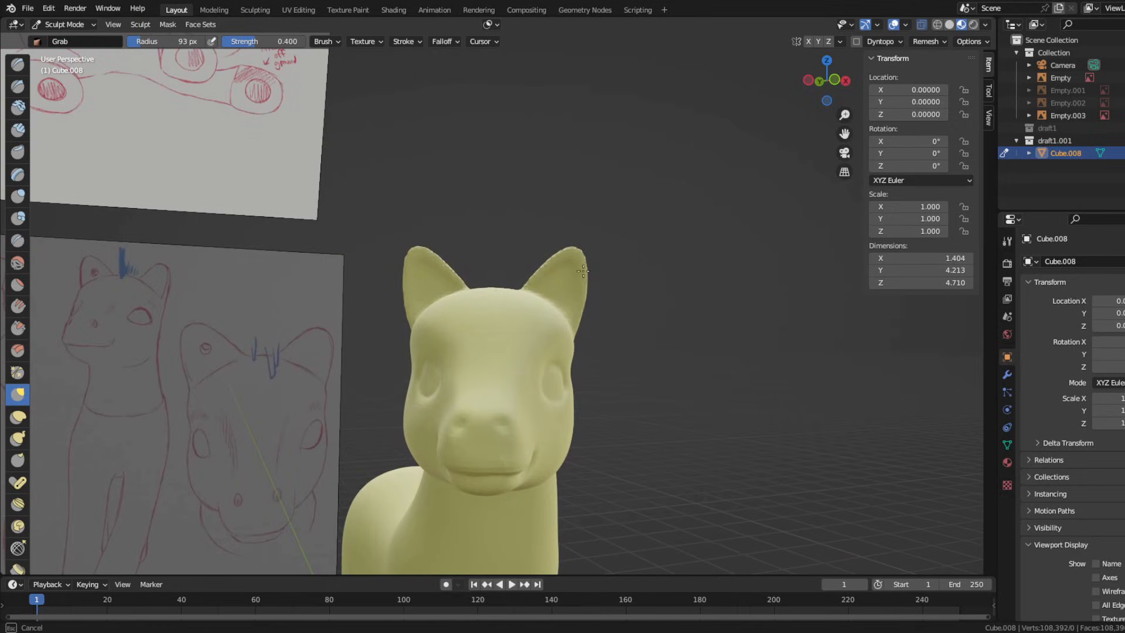
pyautogui.moveTo(561, 258)
pyautogui.mouseDown(button='middle')
pyautogui.moveTo(422, 251)
pyautogui.moveTo(451, 238)
pyautogui.moveTo(520, 274)
pyautogui.moveTo(351, 271)
pyautogui.moveTo(527, 293)
pyautogui.moveTo(662, 341)
pyautogui.moveTo(585, 326)
pyautogui.moveTo(700, 318)
pyautogui.moveTo(738, 293)
pyautogui.mouseUp(button='middle')
# Set the Solid shading to a Single tan color with hue 0.112, saturation 0.566 and value 0.800
pyautogui.click(985, 24)
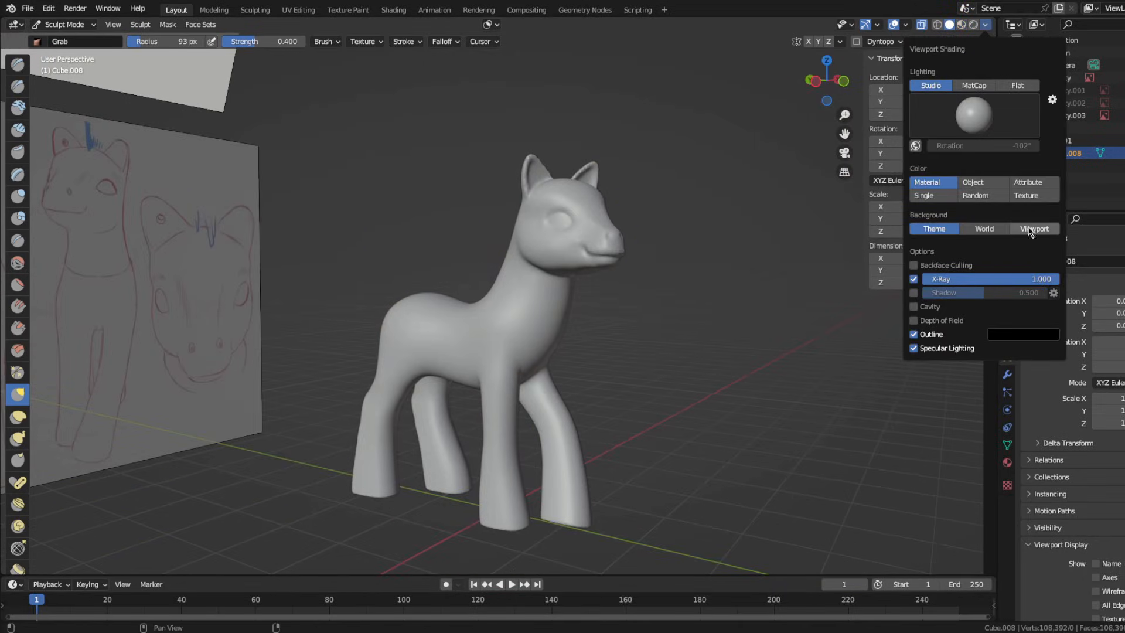
pyautogui.click(935, 195)
pyautogui.click(937, 209)
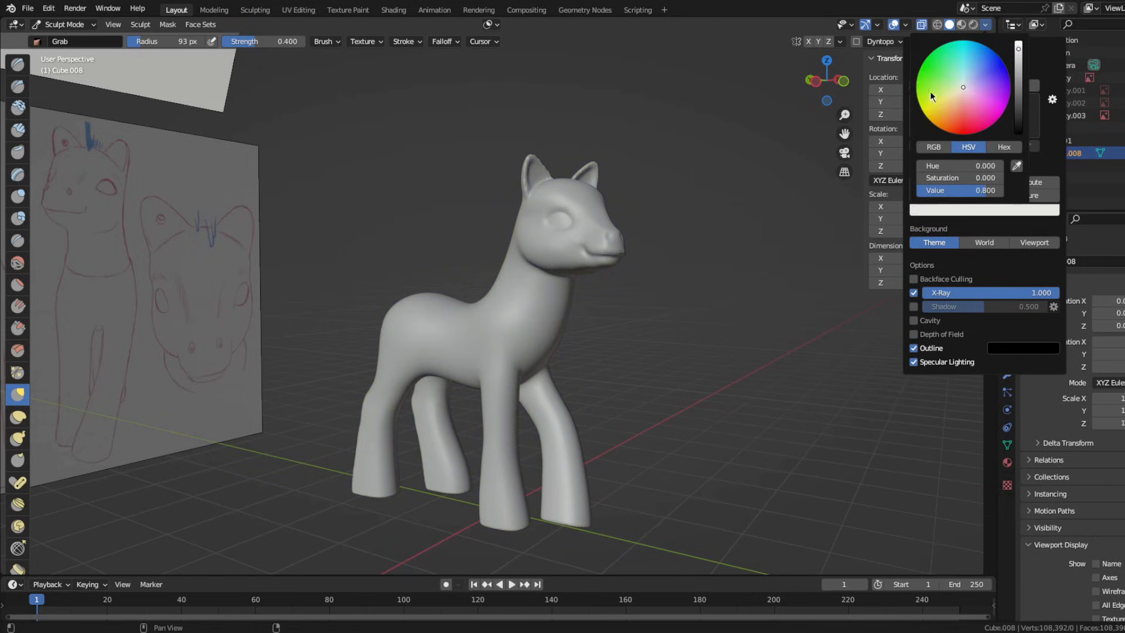
pyautogui.click(953, 101)
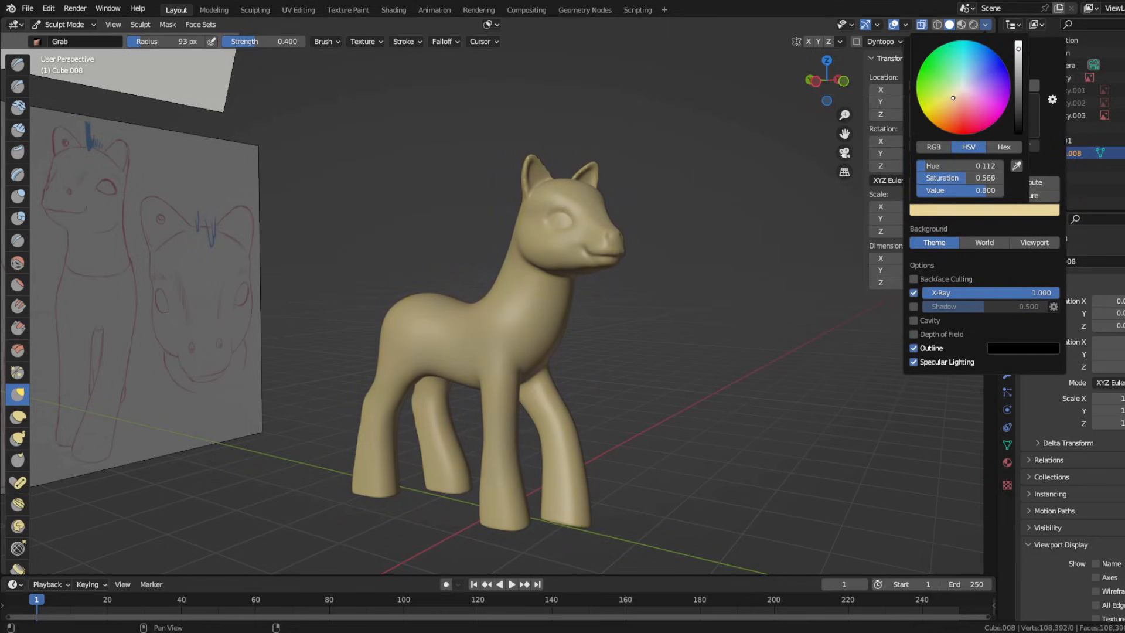
pyautogui.moveTo(682, 294)
pyautogui.mouseDown(button='middle')
pyautogui.moveTo(478, 208)
pyautogui.moveTo(552, 335)
pyautogui.moveTo(830, 39)
pyautogui.mouseUp(button='middle')
# With Dyntopo enabled, thicken the ears' rims using Inflate/Deflate at 54 px radius, and smooth them at 177 px radius and 0.137 strength
pyautogui.scroll(4, 477, 209)
pyautogui.scroll(3, 402, 221)
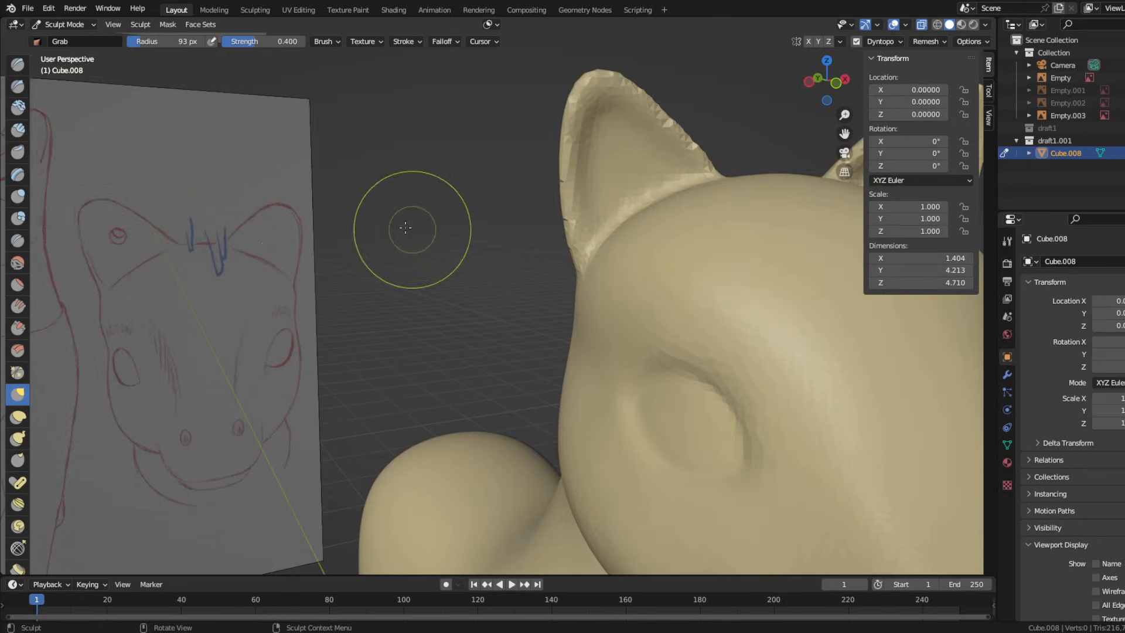
pyautogui.press('i')
pyautogui.moveTo(402, 88); pyautogui.dragTo(546, 120, button='middle')
pyautogui.moveTo(168, 46); pyautogui.dragTo(155, 51)
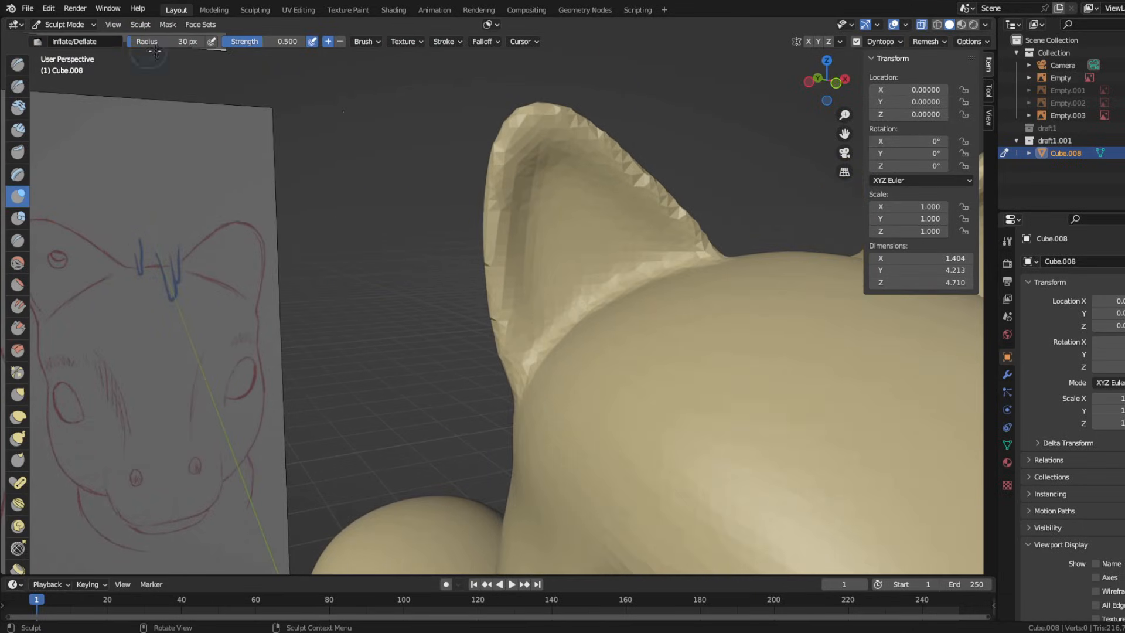
pyautogui.moveTo(513, 337); pyautogui.dragTo(458, 355, button='middle')
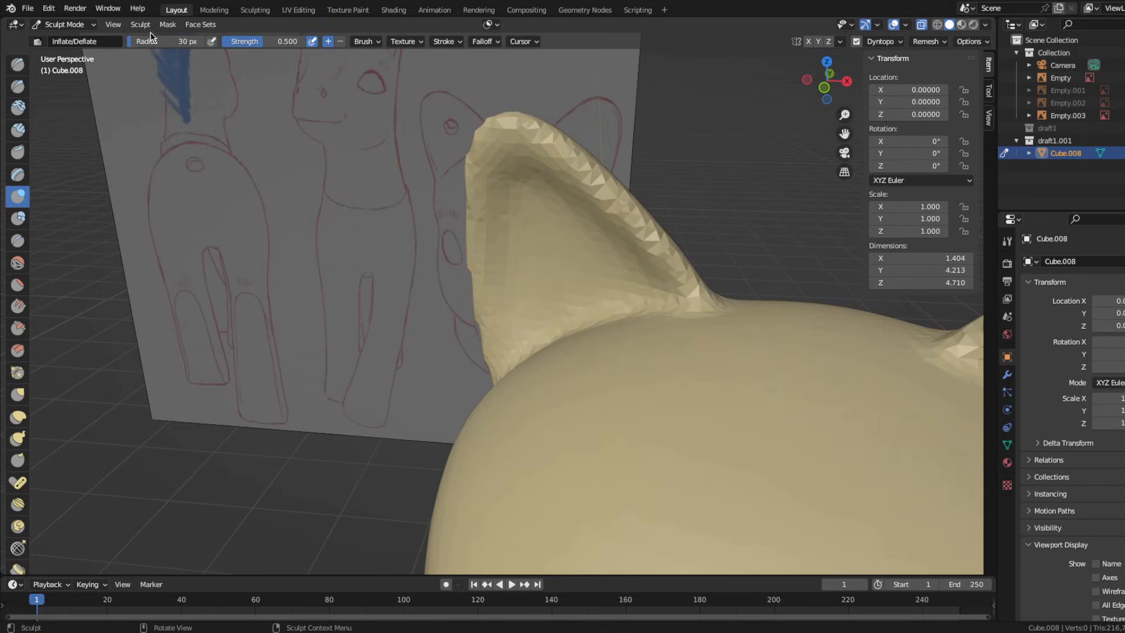
pyautogui.moveTo(622, 208); pyautogui.dragTo(647, 219)
pyautogui.keyDown('shift'); pyautogui.moveTo(648, 219); pyautogui.dragTo(567, 253, button='middle'); pyautogui.keyUp('shift')
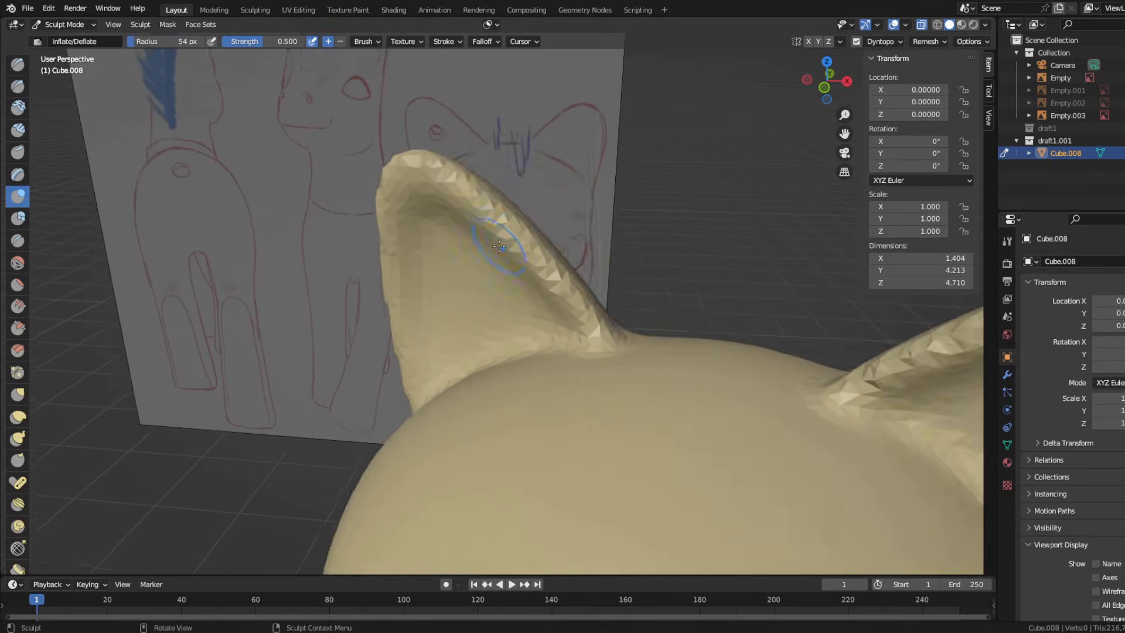
pyautogui.scroll(3, 556, 234)
pyautogui.moveTo(519, 132); pyautogui.dragTo(705, 349)
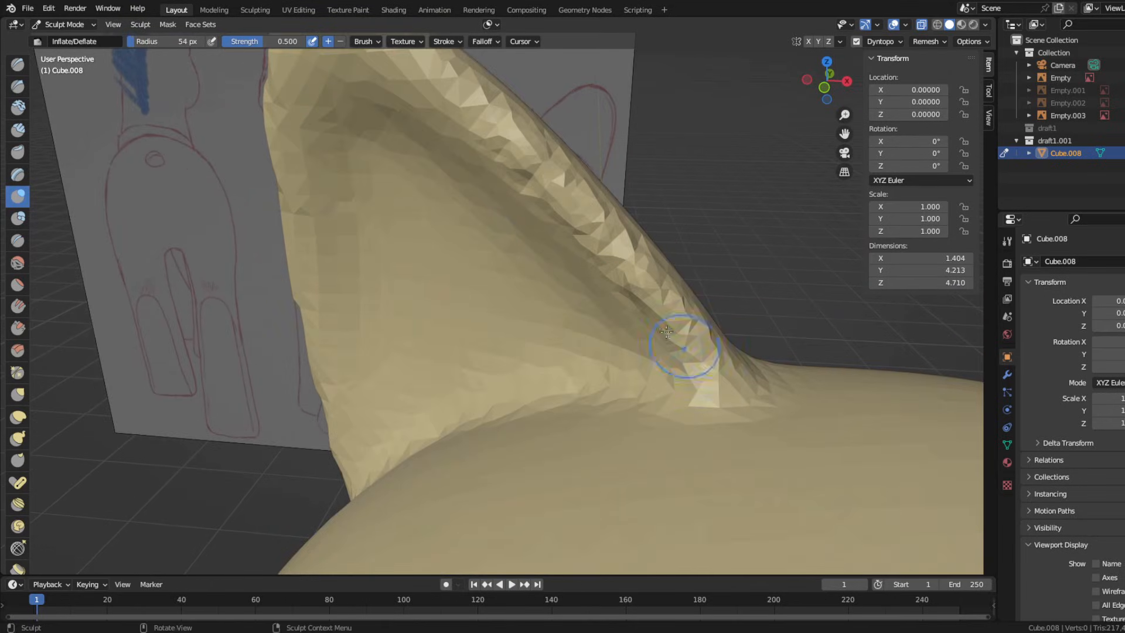
pyautogui.moveTo(667, 331); pyautogui.dragTo(415, 97, button='middle')
pyautogui.moveTo(557, 167); pyautogui.dragTo(550, 246, button='middle')
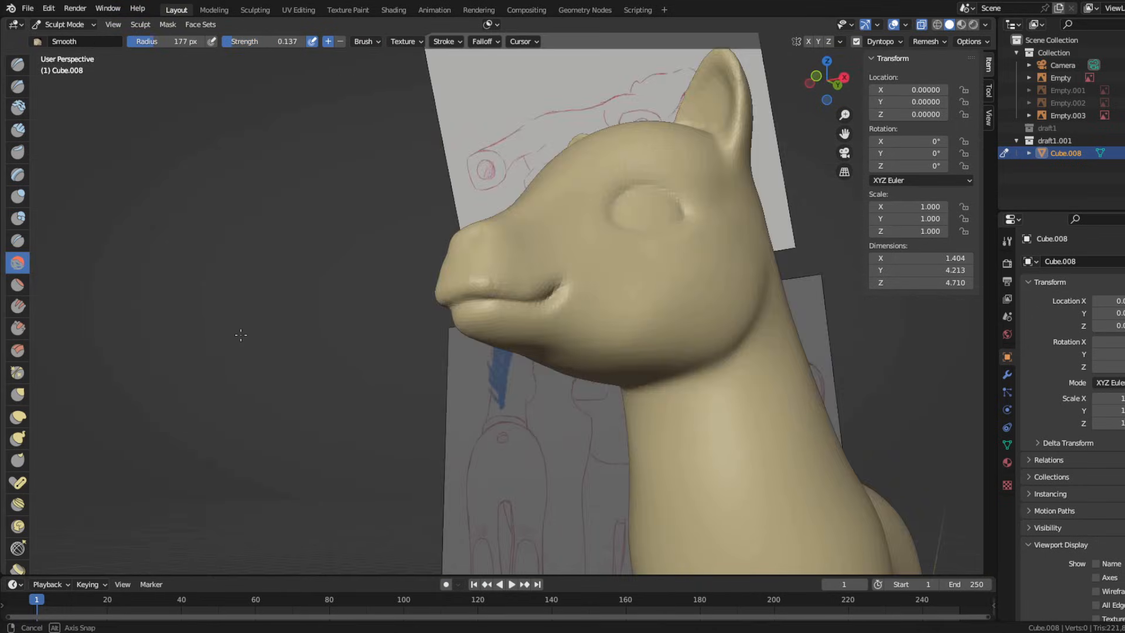
# Turn off Dyntopo and deepen the right corner of the mouth with the Crease brush at 62 px radius and 0.250 strength
pyautogui.scroll(7, 264, 296)
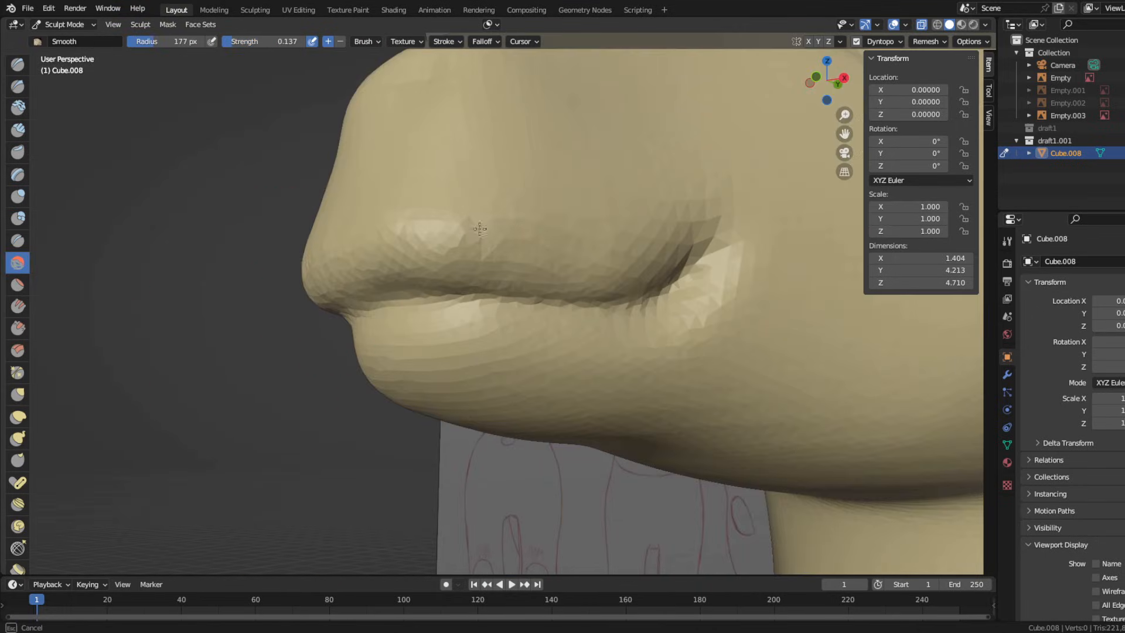
pyautogui.scroll(-4, 264, 297)
pyautogui.moveTo(264, 297)
pyautogui.mouseDown(button='middle')
pyautogui.moveTo(451, 323)
pyautogui.moveTo(377, 326)
pyautogui.mouseUp(button='middle')
pyautogui.click(17, 86)
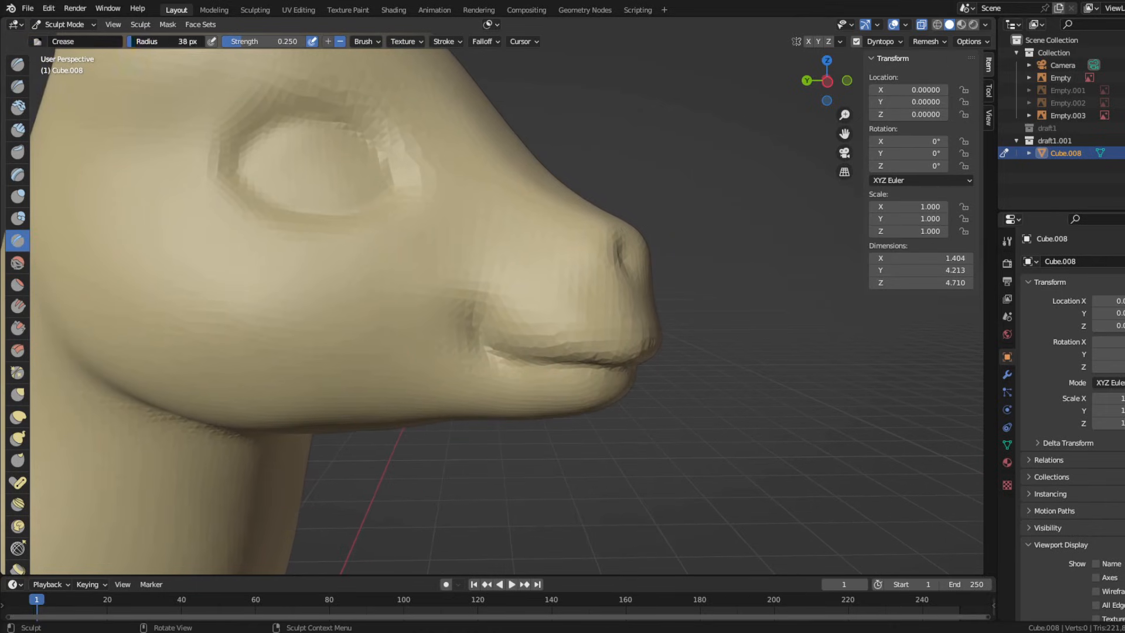
pyautogui.moveTo(131, 42); pyautogui.dragTo(135, 41)
pyautogui.scroll(1, 467, 319)
pyautogui.click(855, 41)
pyautogui.scroll(2, 448, 316)
pyautogui.moveTo(448, 354); pyautogui.dragTo(448, 338)
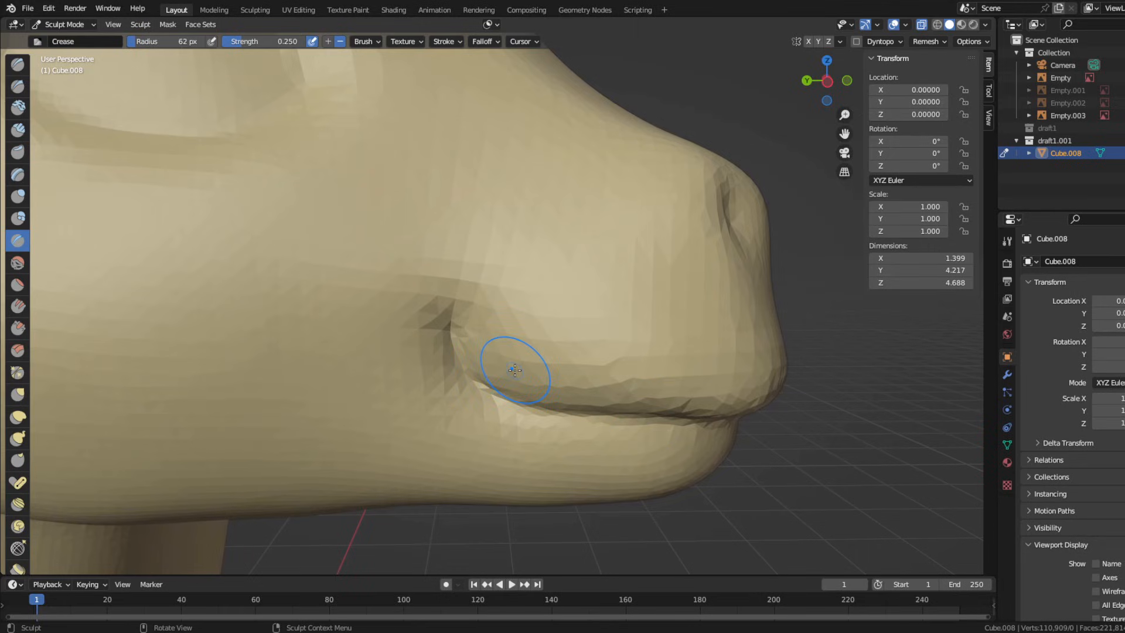
# Extend the crease from the right mouth corner into the line between the lips
pyautogui.scroll(-3, 431, 339)
pyautogui.scroll(3, 435, 298)
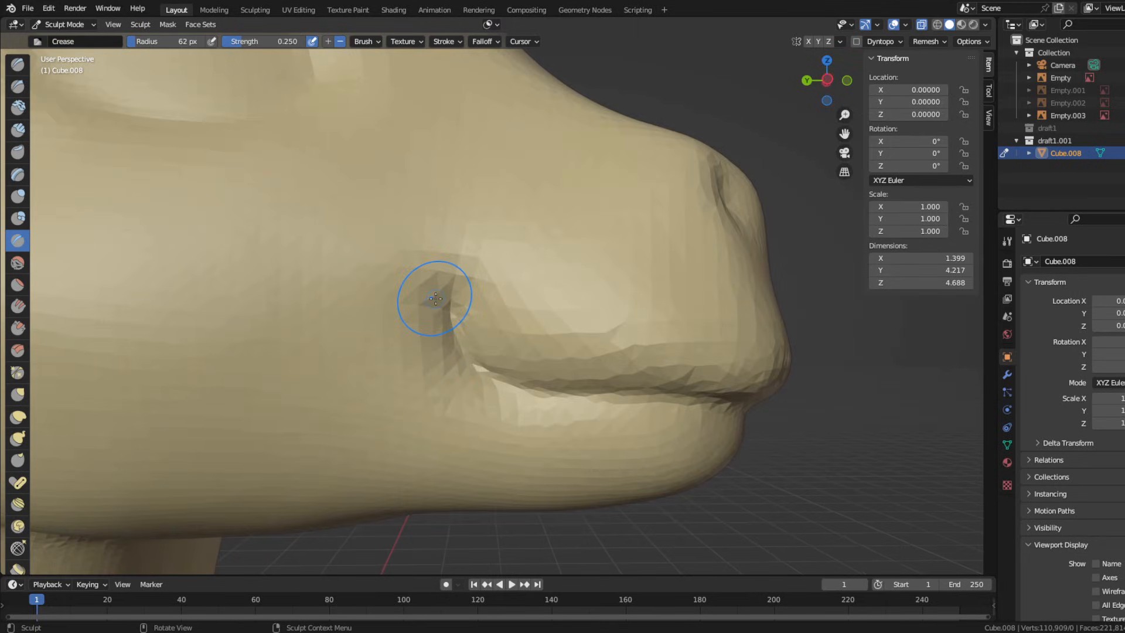
pyautogui.keyDown('ctrl'); pyautogui.moveTo(444, 301); pyautogui.dragTo(433, 291, button='middle'); pyautogui.keyUp('ctrl')
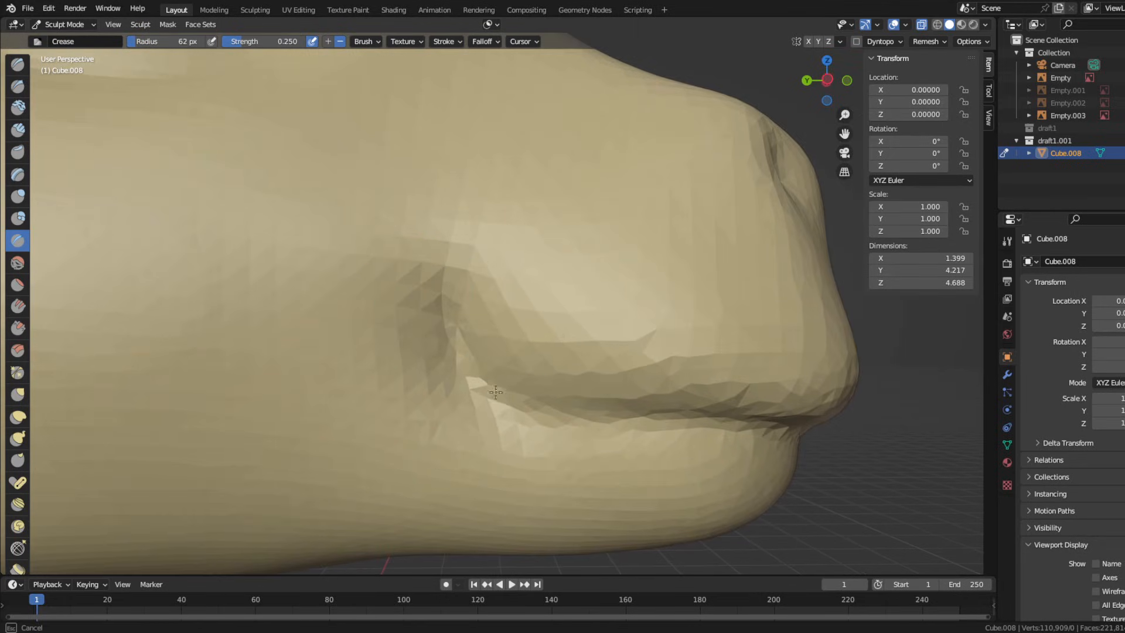
pyautogui.moveTo(485, 392)
pyautogui.mouseDown()
pyautogui.moveTo(562, 404)
pyautogui.moveTo(510, 402)
pyautogui.mouseUp()
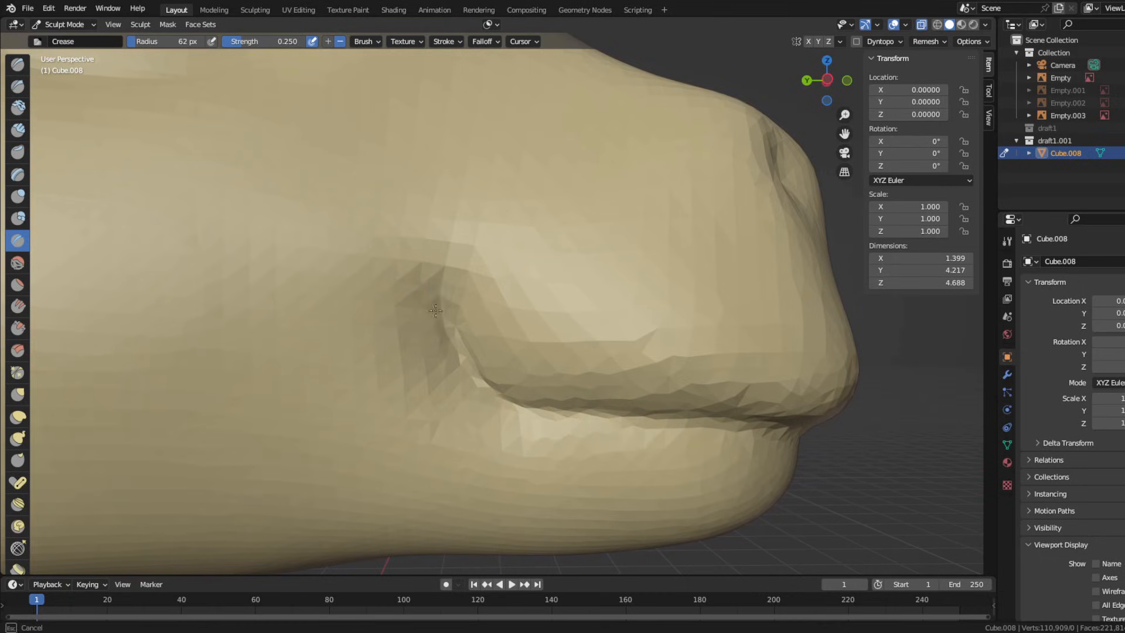
# Fill out the lips and the area around the mouth corners with Inflate/Deflate at 67 px radius and 0.500 strength
pyautogui.scroll(-4, 431, 311)
pyautogui.moveTo(387, 315)
pyautogui.mouseDown(button='middle')
pyautogui.moveTo(364, 316)
pyautogui.moveTo(413, 314)
pyautogui.moveTo(247, 324)
pyautogui.moveTo(410, 319)
pyautogui.mouseUp(button='middle')
pyautogui.scroll(-2, 350, 325)
pyautogui.scroll(3, 475, 317)
pyautogui.press('i')
pyautogui.moveTo(475, 317); pyautogui.dragTo(475, 317)
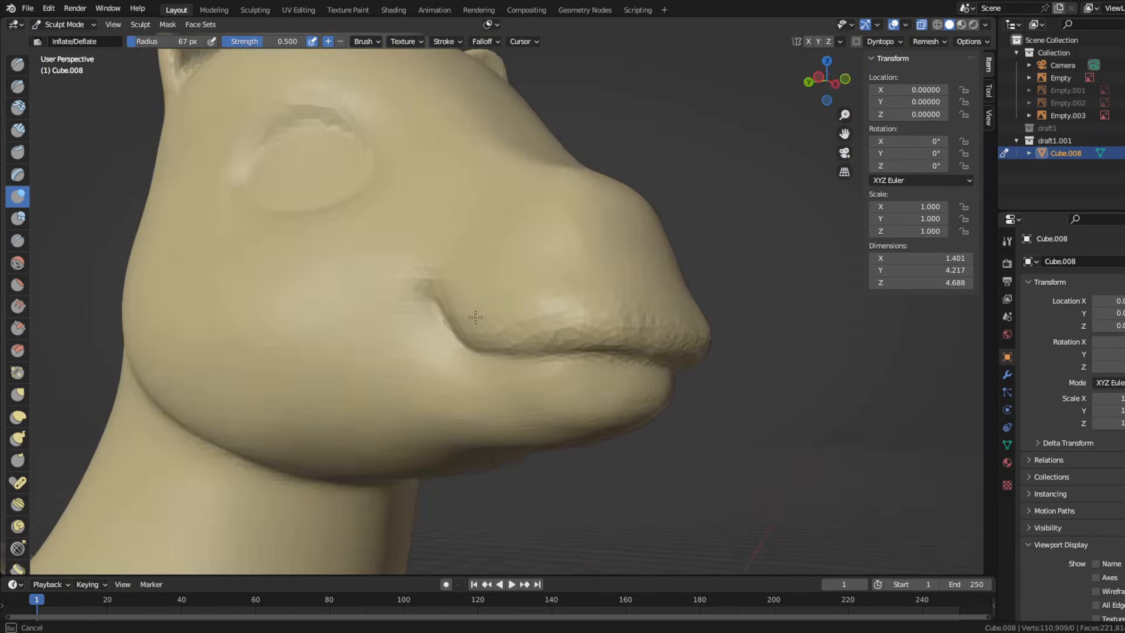
pyautogui.scroll(-2, 607, 322)
pyautogui.moveTo(606, 322); pyautogui.dragTo(425, 304, button='middle')
pyautogui.moveTo(425, 304); pyautogui.dragTo(433, 304)
pyautogui.moveTo(433, 304); pyautogui.dragTo(381, 307, button='middle')
pyautogui.scroll(1, 384, 306)
pyautogui.moveTo(389, 307)
pyautogui.mouseDown()
pyautogui.moveTo(439, 317)
pyautogui.moveTo(388, 315)
pyautogui.mouseUp()
pyautogui.moveTo(388, 316); pyautogui.dragTo(479, 284, button='middle')
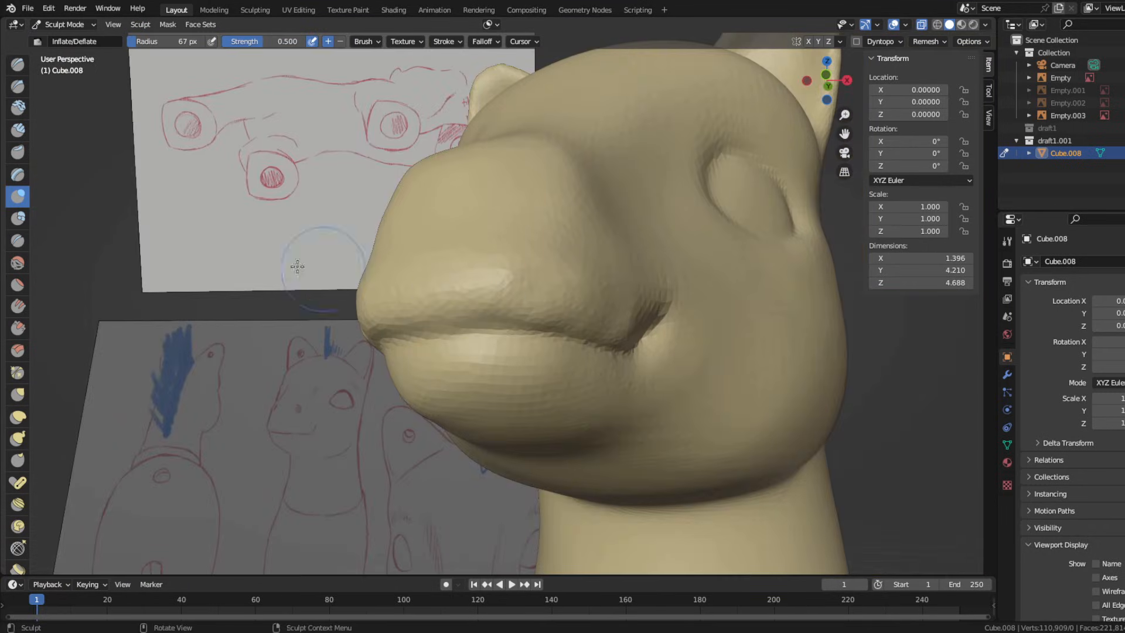
# Smooth the upper lip and the front of the muzzle at 67 px radius and 0.315 strength
pyautogui.press('s')
pyautogui.moveTo(480, 284); pyautogui.dragTo(485, 286)
pyautogui.scroll(-2, 485, 286)
pyautogui.moveTo(485, 285); pyautogui.dragTo(514, 323, button='middle')
pyautogui.moveTo(514, 323); pyautogui.dragTo(516, 324)
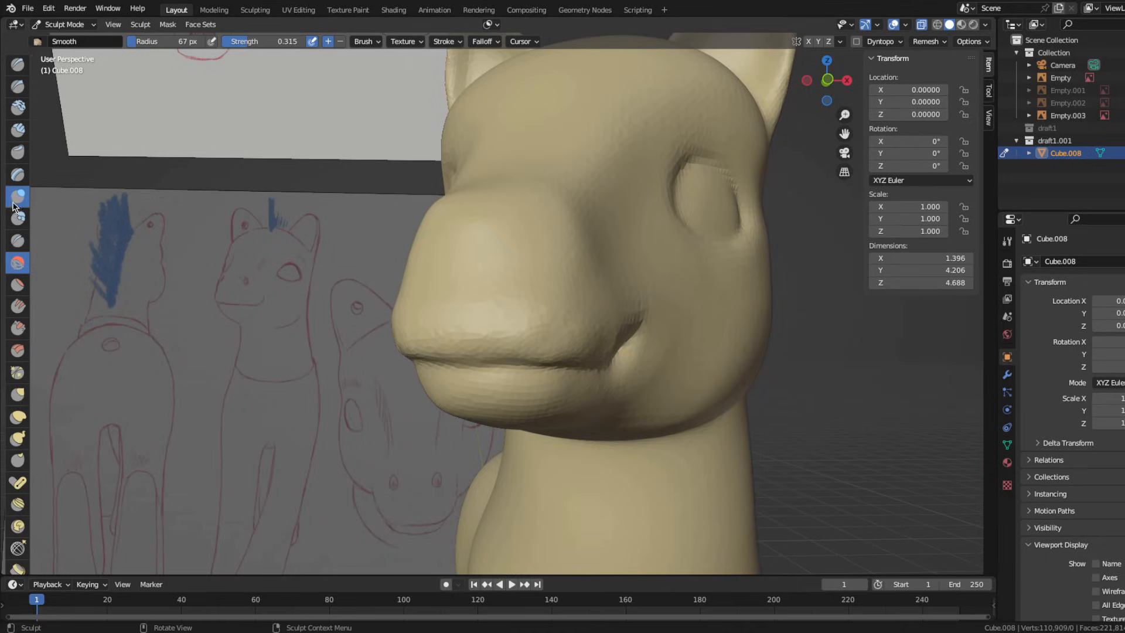
# Build up the muzzle around the mouth from both sides with Inflate/Deflate
pyautogui.moveTo(526, 334); pyautogui.dragTo(433, 322, button='middle')
pyautogui.scroll(2, 336, 312)
pyautogui.moveTo(329, 328); pyautogui.dragTo(334, 317)
pyautogui.scroll(-2, 336, 316)
pyautogui.moveTo(337, 316)
pyautogui.mouseDown(button='middle')
pyautogui.moveTo(421, 265)
pyautogui.moveTo(515, 328)
pyautogui.mouseUp(button='middle')
pyautogui.scroll(3, 516, 328)
pyautogui.moveTo(515, 328)
pyautogui.mouseDown(button='middle')
pyautogui.moveTo(536, 333)
pyautogui.moveTo(480, 331)
pyautogui.mouseUp(button='middle')
pyautogui.scroll(-2, 595, 360)
pyautogui.moveTo(596, 359)
pyautogui.mouseDown(button='middle')
pyautogui.moveTo(409, 326)
pyautogui.moveTo(503, 255)
pyautogui.moveTo(464, 329)
pyautogui.mouseUp(button='middle')
# Smooth the mouth area and refine the muzzle's shape with the Grab brush at 130 px radius and 0.400 strength
pyautogui.hotkey('shift', 's')
pyautogui.moveTo(552, 329)
pyautogui.mouseDown(button='middle')
pyautogui.moveTo(753, 319)
pyautogui.moveTo(471, 378)
pyautogui.moveTo(520, 384)
pyautogui.moveTo(512, 350)
pyautogui.moveTo(396, 409)
pyautogui.moveTo(363, 410)
pyautogui.moveTo(615, 414)
pyautogui.moveTo(381, 404)
pyautogui.mouseUp(button='middle')
pyautogui.press('g')
pyautogui.moveTo(320, 269); pyautogui.dragTo(352, 275, button='middle')
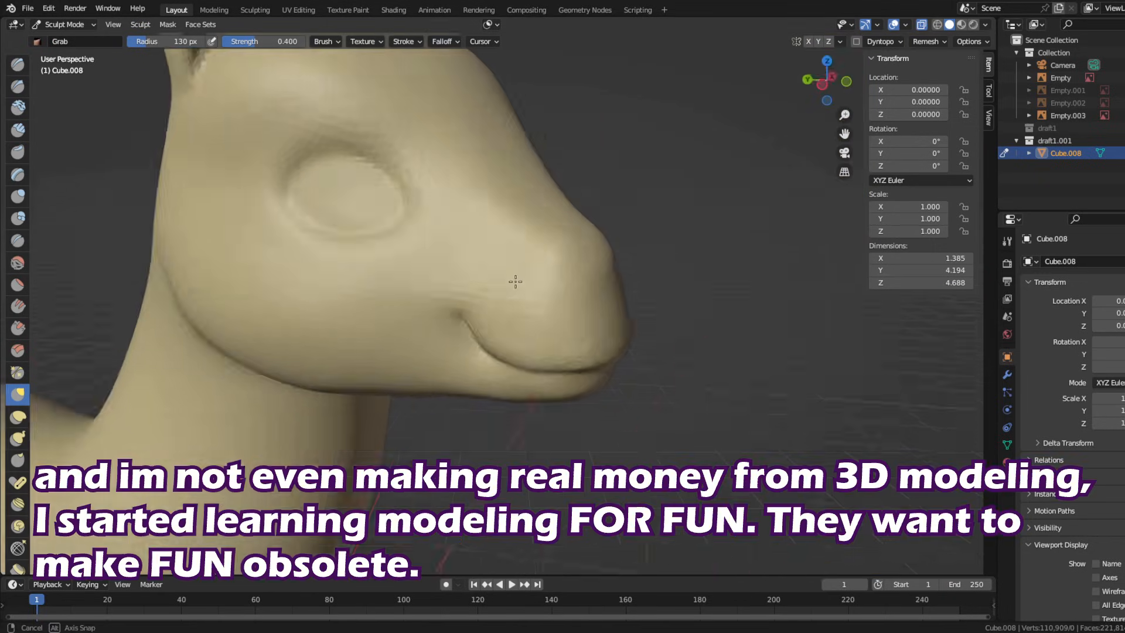
pyautogui.moveTo(528, 258); pyautogui.dragTo(574, 277, button='middle')
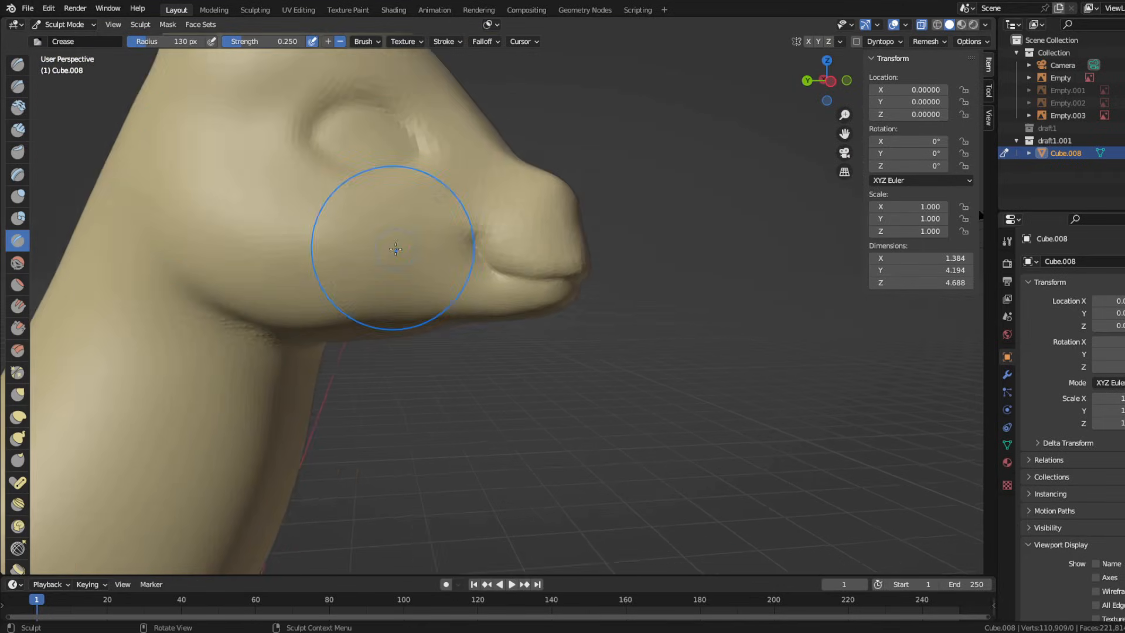
# Smooth around the right mouth corner at 130 px radius and 0.315 strength, and inflate the upper lip beside it
pyautogui.hotkey('shift', 's')
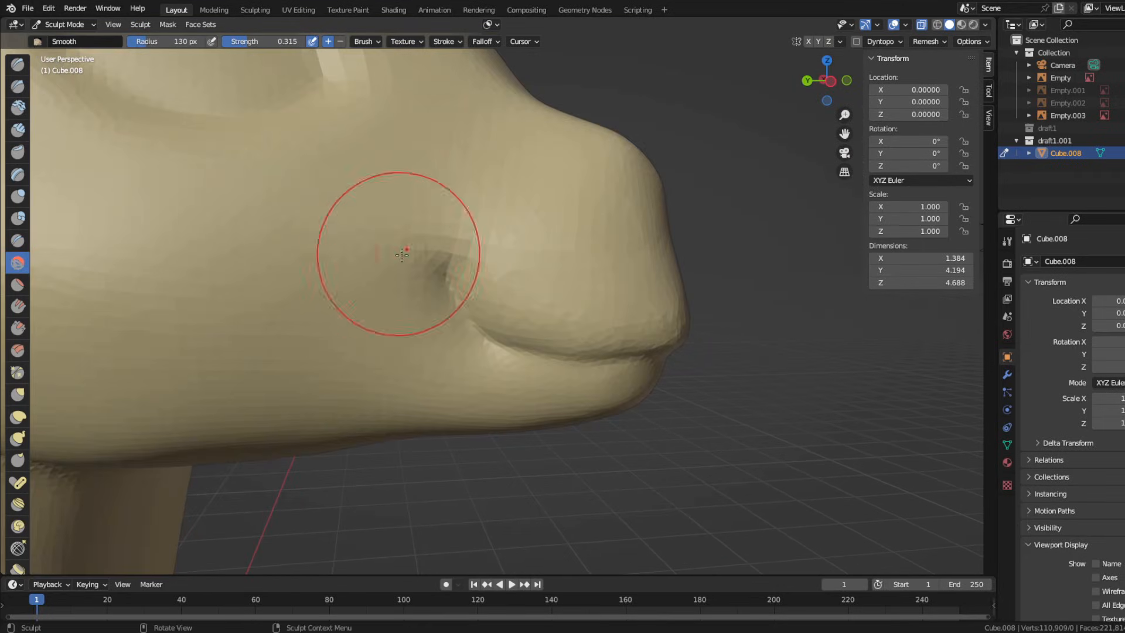
pyautogui.moveTo(507, 269); pyautogui.dragTo(510, 274)
pyautogui.moveTo(511, 274); pyautogui.dragTo(499, 277, button='middle')
pyautogui.scroll(2, 498, 276)
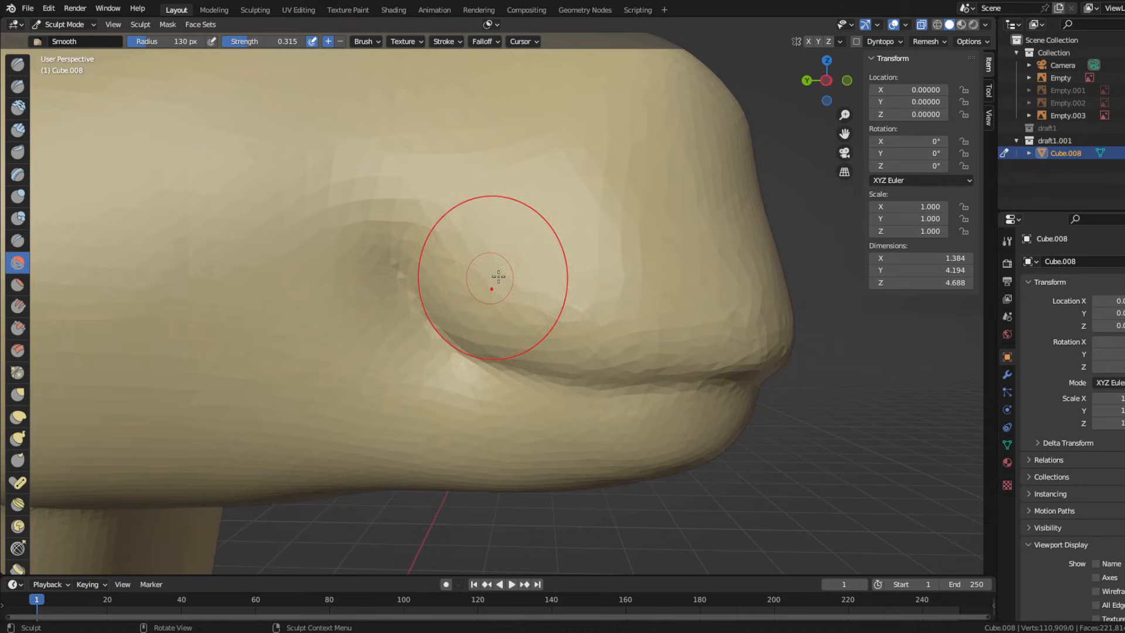
pyautogui.click(17, 196)
pyautogui.scroll(1, 463, 296)
pyautogui.moveTo(445, 275); pyautogui.dragTo(463, 296)
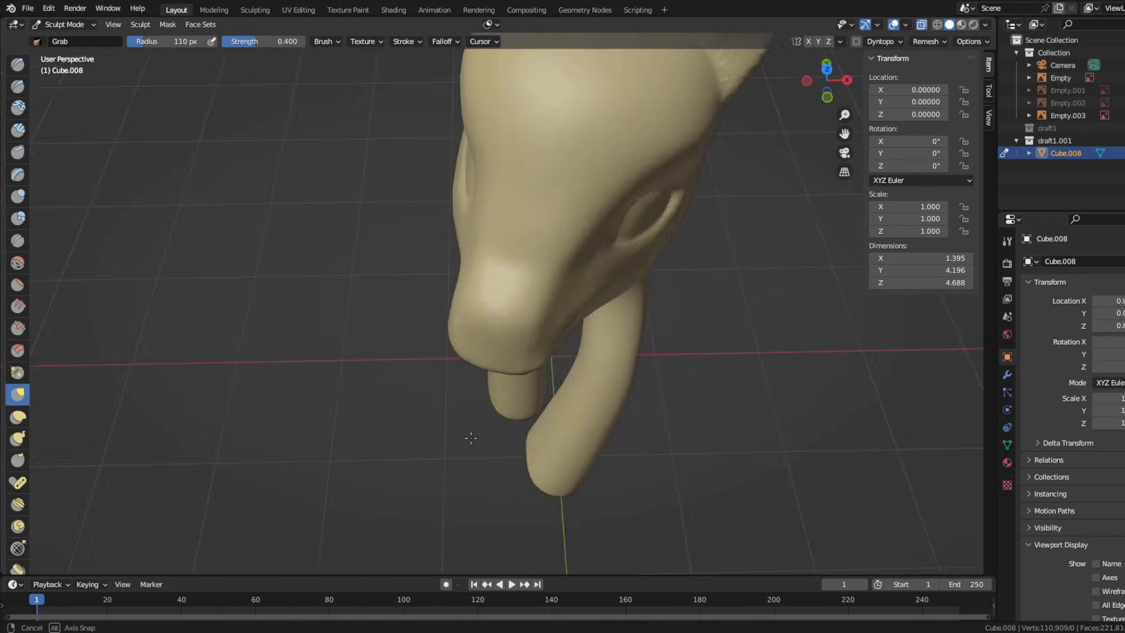
# Examine the head's proportions and the mouth's shape from above and from both sides
pyautogui.moveTo(471, 437)
pyautogui.mouseDown(button='middle')
pyautogui.moveTo(514, 464)
pyautogui.moveTo(485, 317)
pyautogui.moveTo(452, 314)
pyautogui.moveTo(349, 344)
pyautogui.moveTo(311, 287)
pyautogui.mouseUp(button='middle')
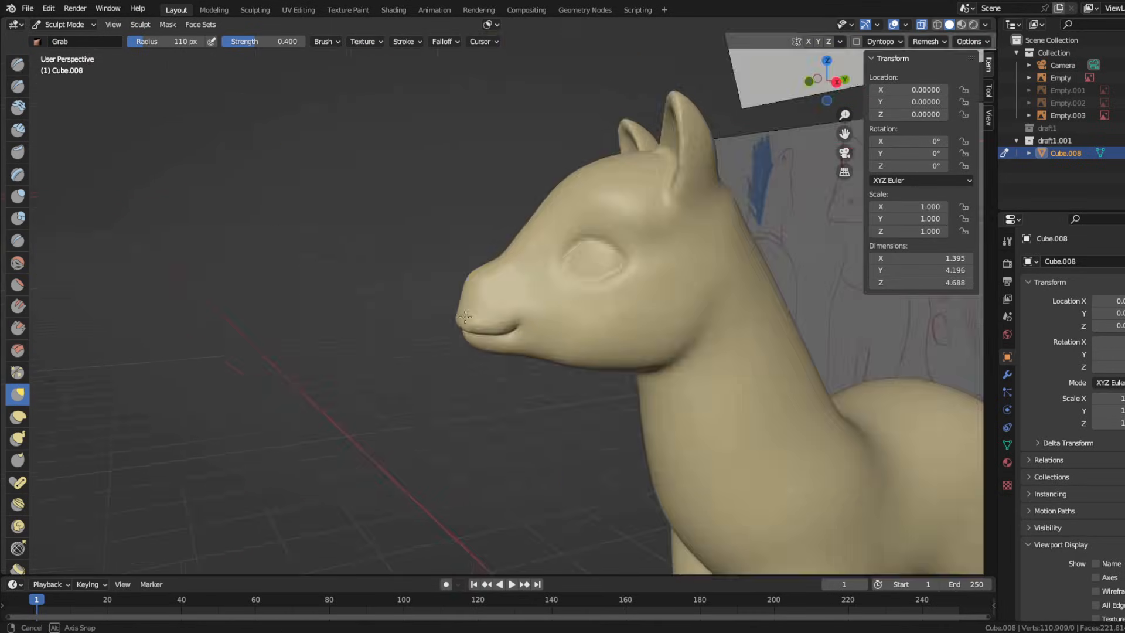
pyautogui.scroll(3, 310, 287)
pyautogui.click(17, 240)
pyautogui.keyDown('shift'); pyautogui.moveTo(550, 373); pyautogui.dragTo(427, 367, button='middle'); pyautogui.keyUp('shift')
pyautogui.moveTo(354, 396); pyautogui.dragTo(442, 466, button='middle')
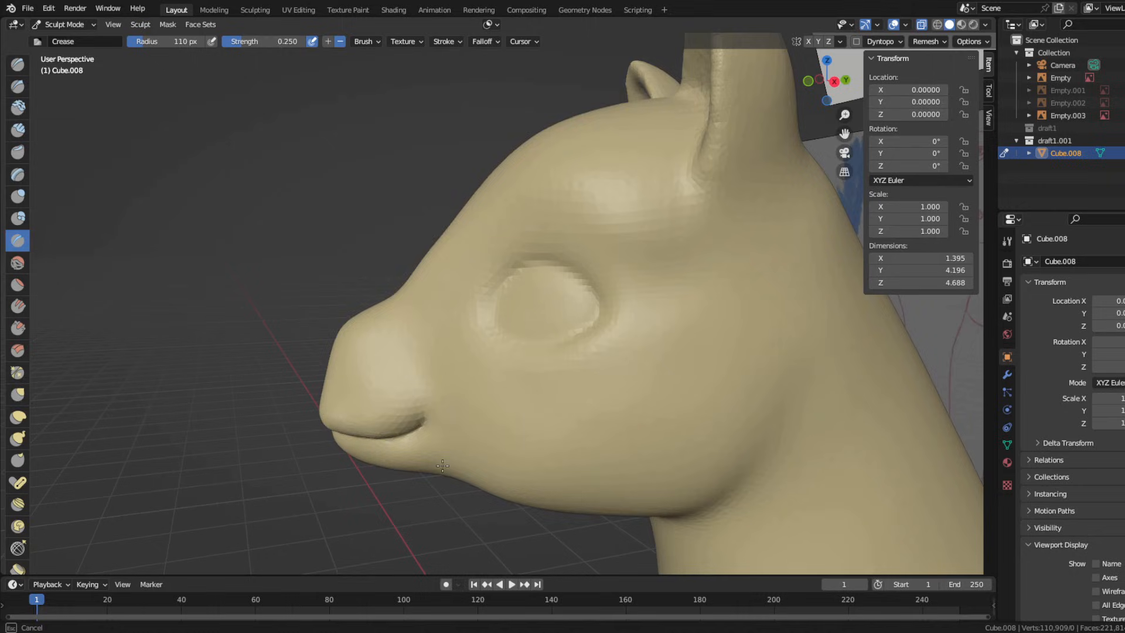
pyautogui.click(26, 396)
pyautogui.moveTo(422, 264)
pyautogui.keyDown('ctrl'); pyautogui.mouseDown(button='middle')
pyautogui.moveTo(338, 279)
pyautogui.moveTo(564, 279)
pyautogui.moveTo(516, 245)
pyautogui.moveTo(444, 226)
pyautogui.mouseUp(button='middle'); pyautogui.keyUp('ctrl')
pyautogui.moveTo(532, 388); pyautogui.dragTo(655, 422, button='middle')
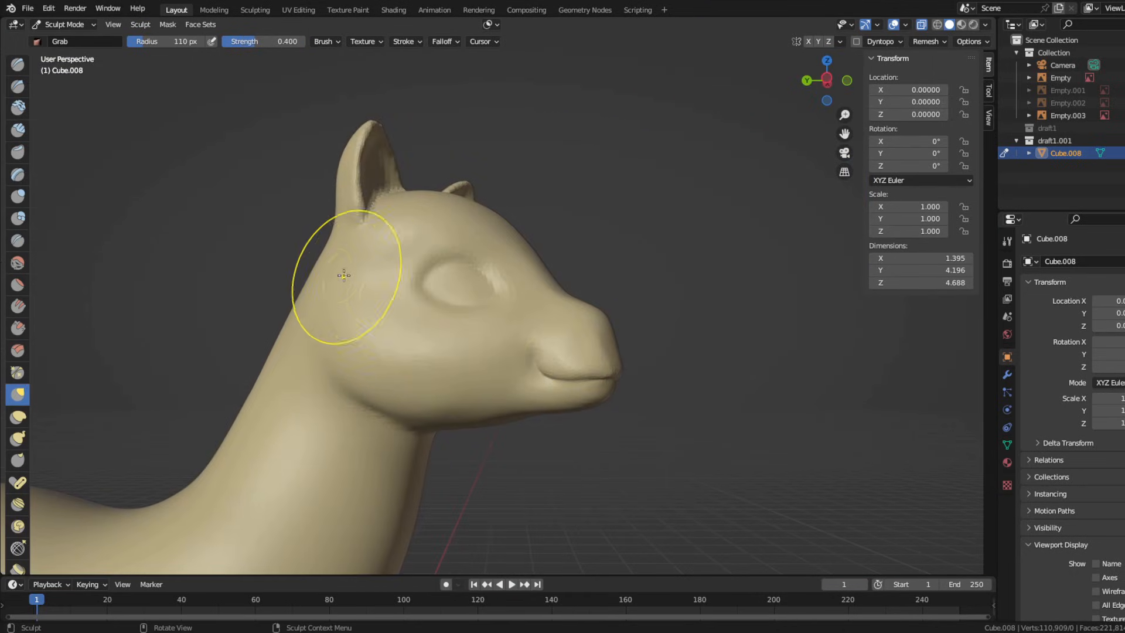
pyautogui.moveTo(344, 276)
pyautogui.mouseDown(button='middle')
pyautogui.moveTo(483, 316)
pyautogui.moveTo(327, 277)
pyautogui.mouseUp(button='middle')
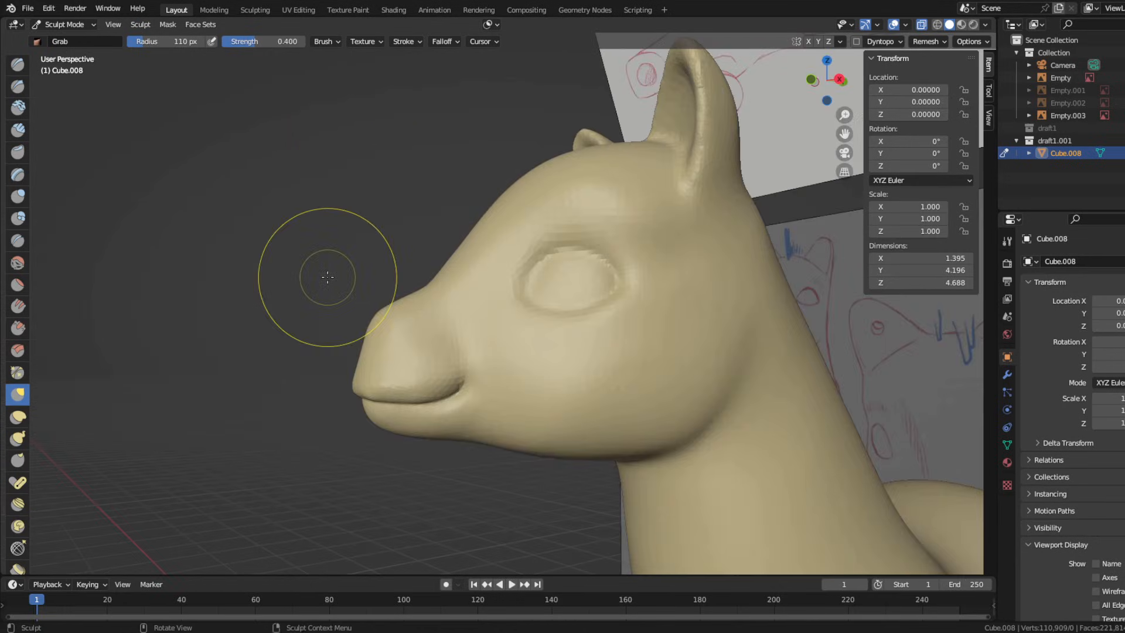
# Reshape the outline of the left eye socket with the Grab brush at 110 px radius and 0.400 strength
pyautogui.moveTo(549, 298); pyautogui.dragTo(634, 290)
pyautogui.moveTo(529, 310); pyautogui.dragTo(554, 259, button='middle')
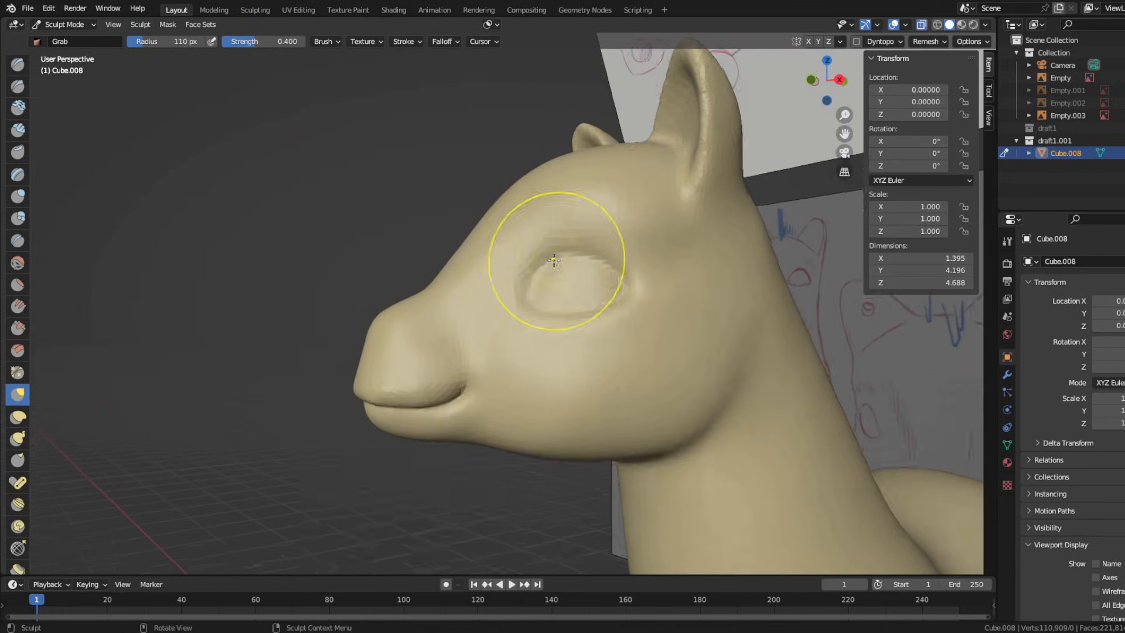
pyautogui.moveTo(449, 351); pyautogui.dragTo(436, 378, button='middle')
# Smooth the upper lip and left mouth corner at 110 px radius, refining them at 82 px
pyautogui.scroll(2, 404, 412)
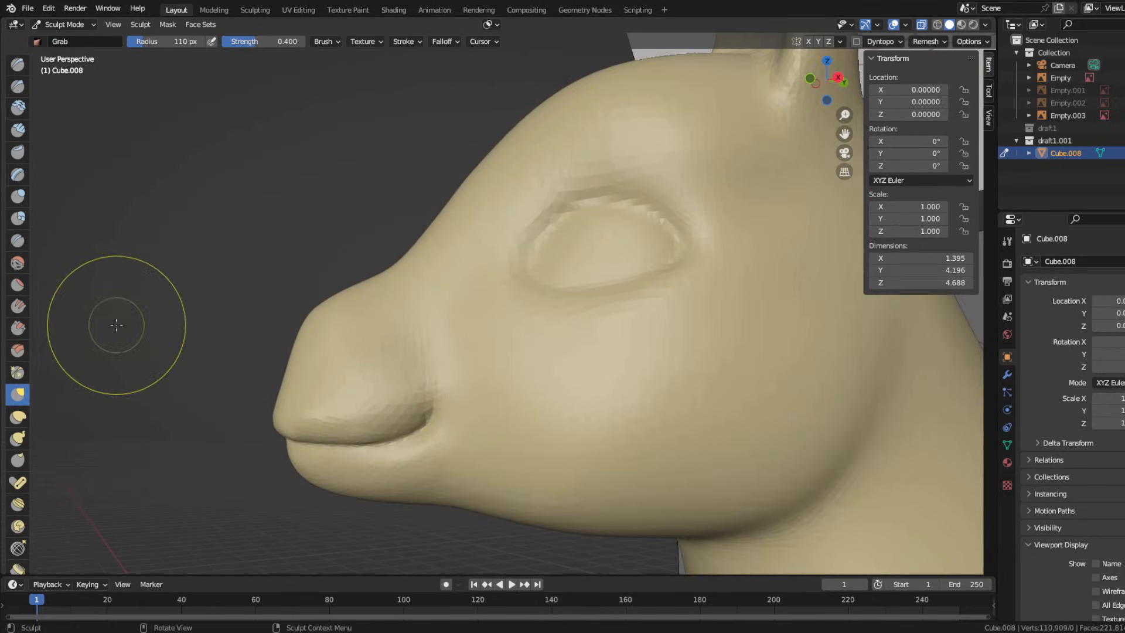
pyautogui.click(18, 263)
pyautogui.scroll(1, 316, 491)
pyautogui.moveTo(363, 477)
pyautogui.mouseDown()
pyautogui.moveTo(432, 479)
pyautogui.moveTo(371, 410)
pyautogui.mouseUp()
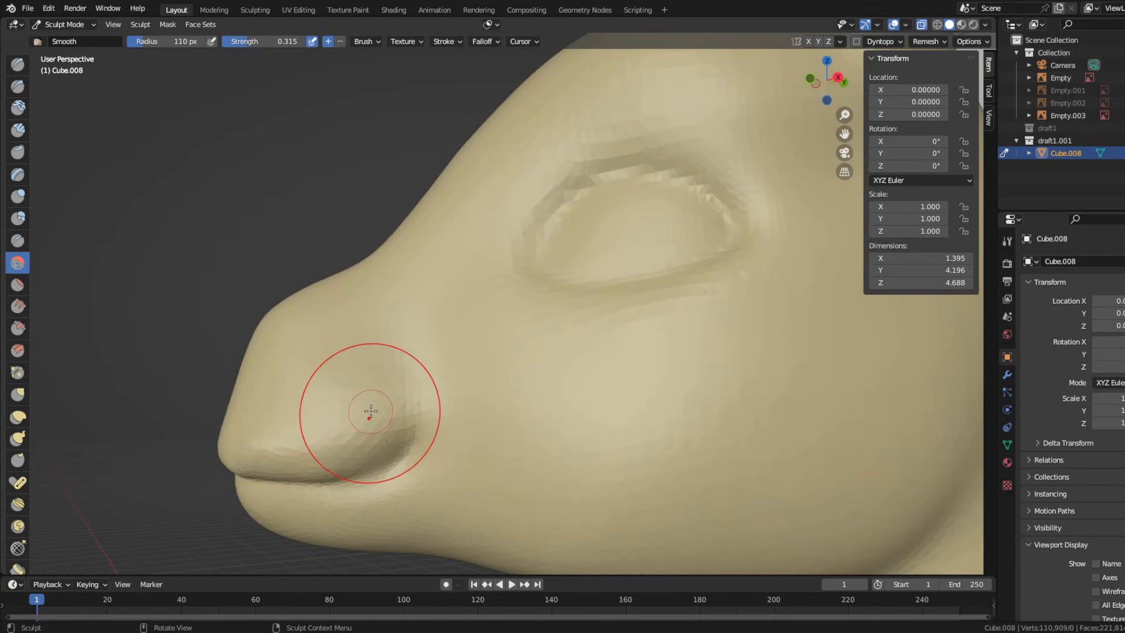
pyautogui.keyDown('shift'); pyautogui.moveTo(371, 411); pyautogui.dragTo(433, 306, button='middle'); pyautogui.keyUp('shift')
pyautogui.moveTo(480, 372); pyautogui.dragTo(463, 352)
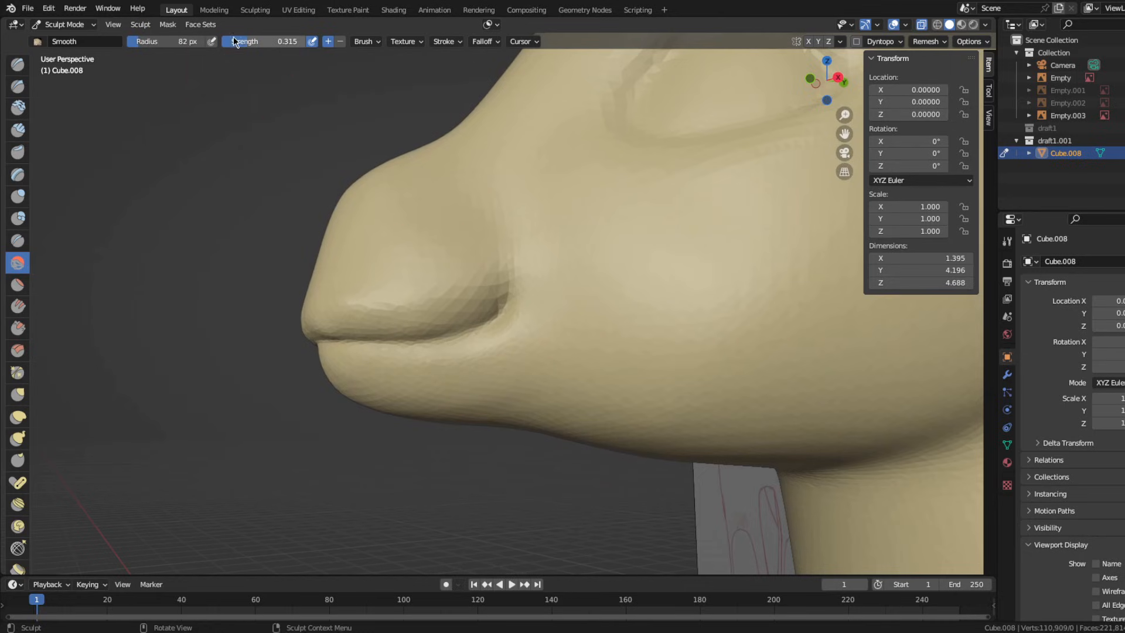
pyautogui.moveTo(493, 320)
pyautogui.keyDown('ctrl'); pyautogui.mouseDown(button='middle')
pyautogui.moveTo(550, 367)
pyautogui.moveTo(557, 328)
pyautogui.moveTo(610, 335)
pyautogui.mouseUp(button='middle'); pyautogui.keyUp('ctrl')
pyautogui.moveTo(595, 318); pyautogui.dragTo(625, 264)
pyautogui.moveTo(370, 312)
pyautogui.mouseDown(button='middle')
pyautogui.moveTo(460, 308)
pyautogui.moveTo(363, 313)
pyautogui.moveTo(374, 333)
pyautogui.mouseUp(button='middle')
# Flatten the surface around the left mouth corner with Flatten/Contrast at 82 px radius and 0.500 strength
pyautogui.click(18, 284)
pyautogui.keyDown('ctrl'); pyautogui.moveTo(519, 316); pyautogui.dragTo(467, 321, button='middle'); pyautogui.keyUp('ctrl')
pyautogui.scroll(-3, 537, 292)
pyautogui.moveTo(507, 282)
pyautogui.mouseDown(button='middle')
pyautogui.moveTo(537, 291)
pyautogui.moveTo(467, 324)
pyautogui.moveTo(518, 354)
pyautogui.mouseUp(button='middle')
pyautogui.scroll(4, 467, 324)
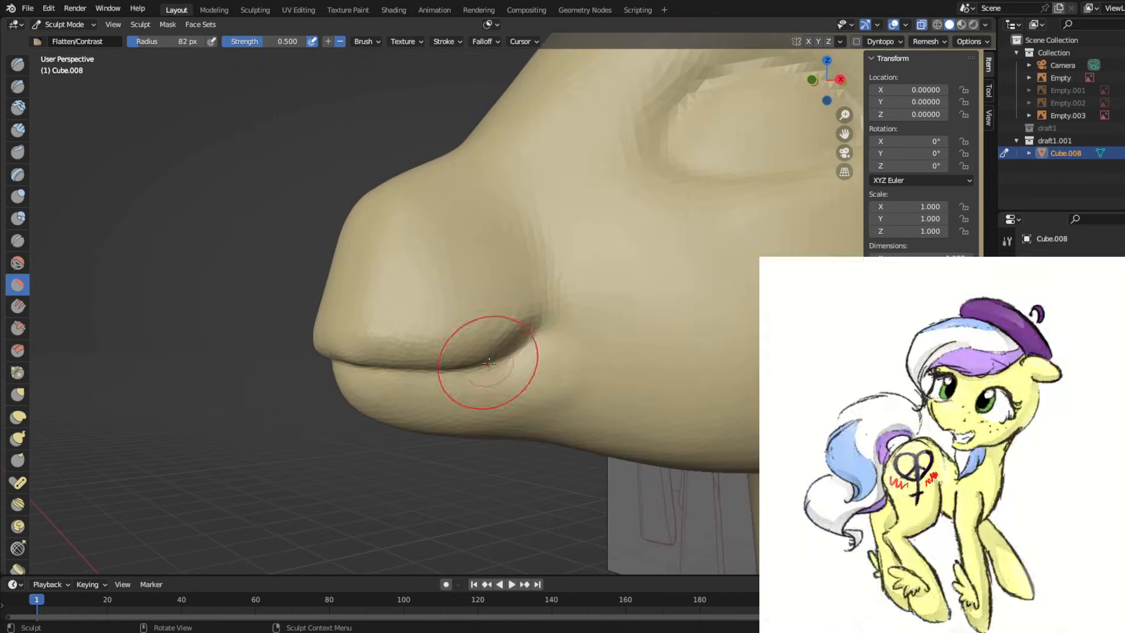
pyautogui.moveTo(343, 348); pyautogui.dragTo(369, 346, button='middle')
# Raise the area by the left mouth corner with Inflate/Deflate at 82 px radius, and sharpen the corner with Crease at 0.250 strength
pyautogui.press('i')
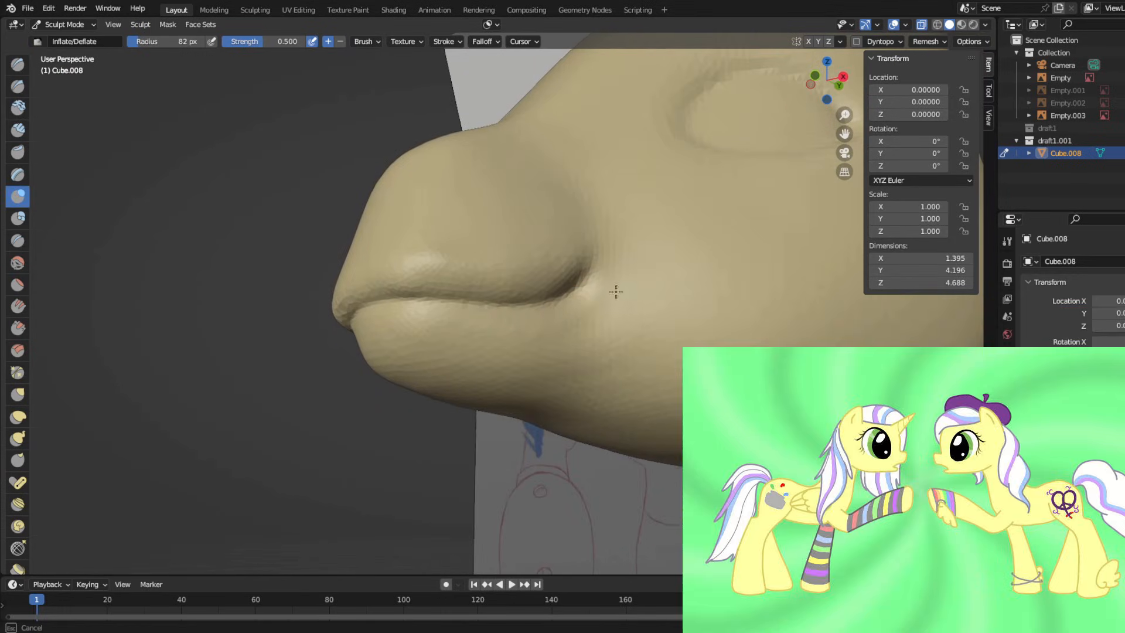
pyautogui.moveTo(615, 289)
pyautogui.mouseDown(button='middle')
pyautogui.moveTo(365, 332)
pyautogui.moveTo(423, 403)
pyautogui.moveTo(492, 380)
pyautogui.mouseUp(button='middle')
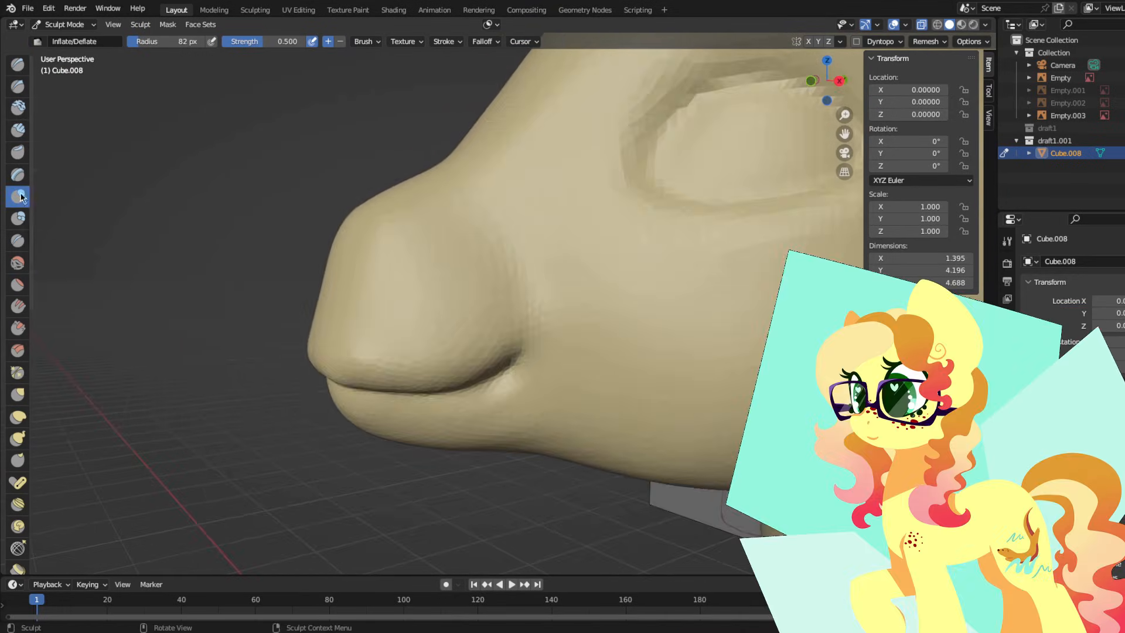
pyautogui.hotkey('shift', 'c')
pyautogui.scroll(2, 539, 371)
pyautogui.moveTo(521, 433); pyautogui.dragTo(404, 413, button='middle')
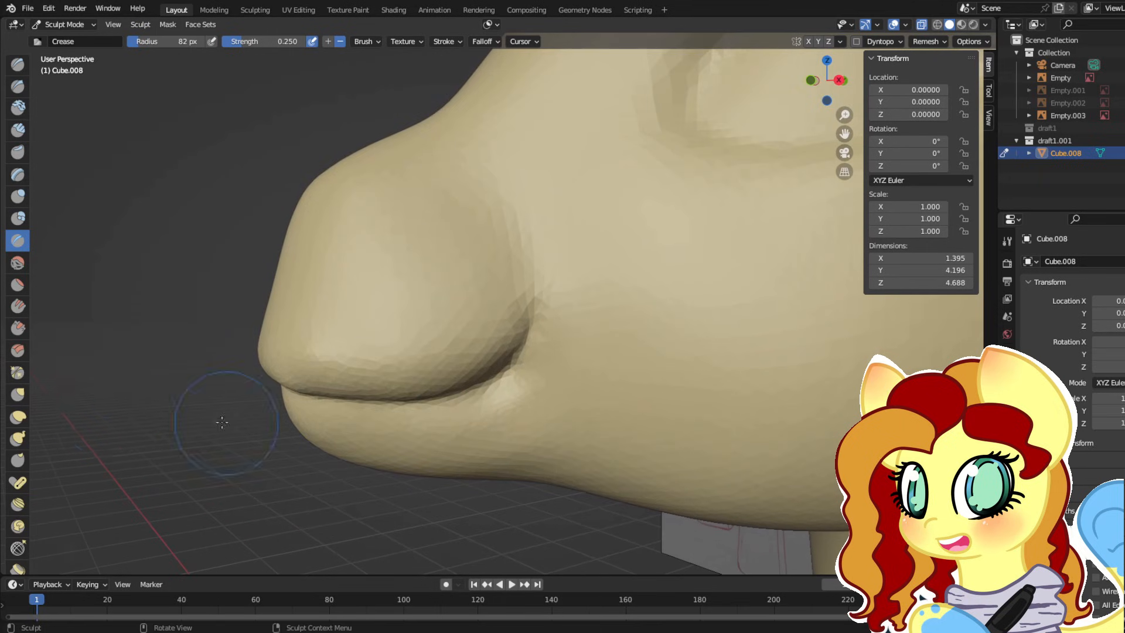
# Adjust the curve of the left side of the mouth with the Grab brush at 82 px radius and 0.400 strength
pyautogui.press('g')
pyautogui.moveTo(221, 421)
pyautogui.mouseDown(button='middle')
pyautogui.moveTo(443, 387)
pyautogui.moveTo(454, 347)
pyautogui.moveTo(437, 335)
pyautogui.mouseUp(button='middle')
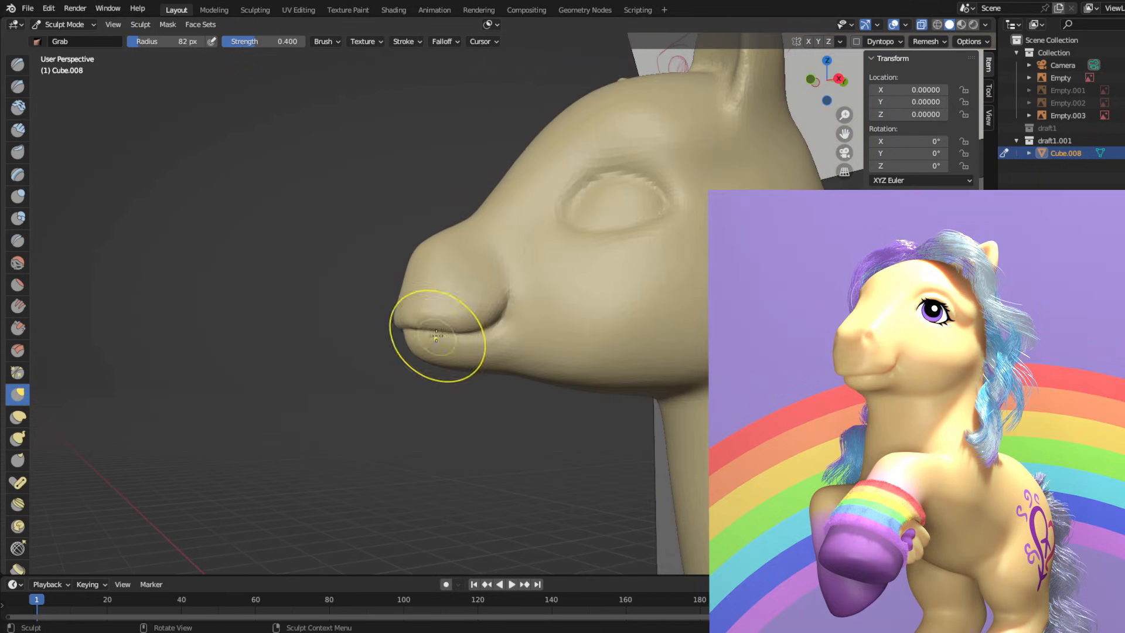
pyautogui.moveTo(506, 357); pyautogui.dragTo(506, 357)
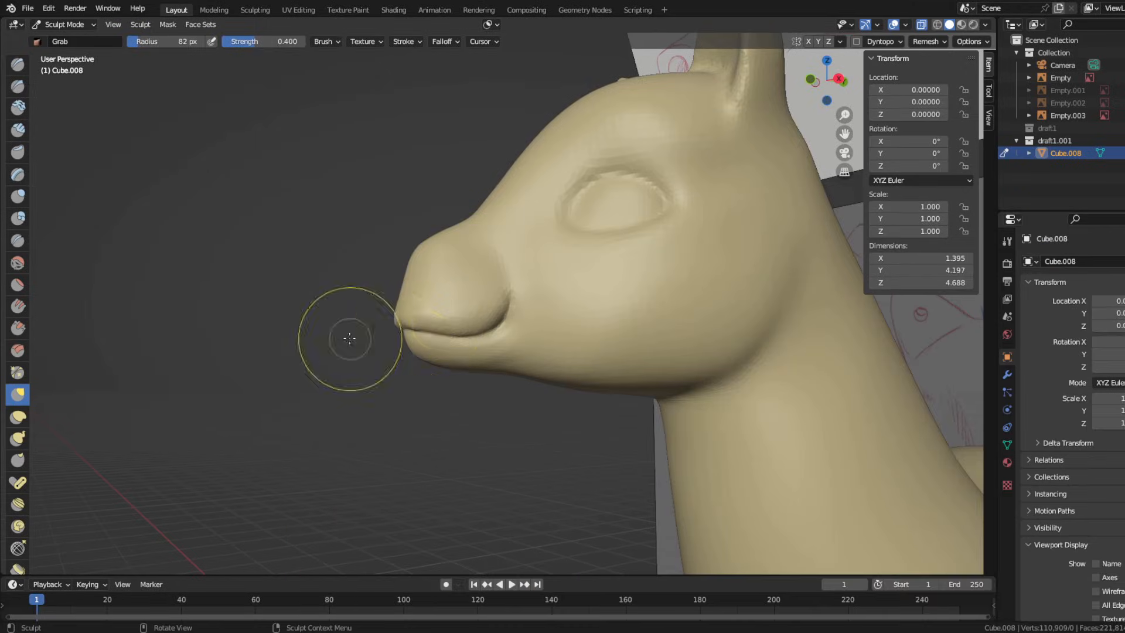
# Define the mouth further from the front with the Crease brush
pyautogui.moveTo(351, 339)
pyautogui.mouseDown(button='middle')
pyautogui.moveTo(527, 343)
pyautogui.moveTo(476, 346)
pyautogui.mouseUp(button='middle')
pyautogui.scroll(5, 506, 338)
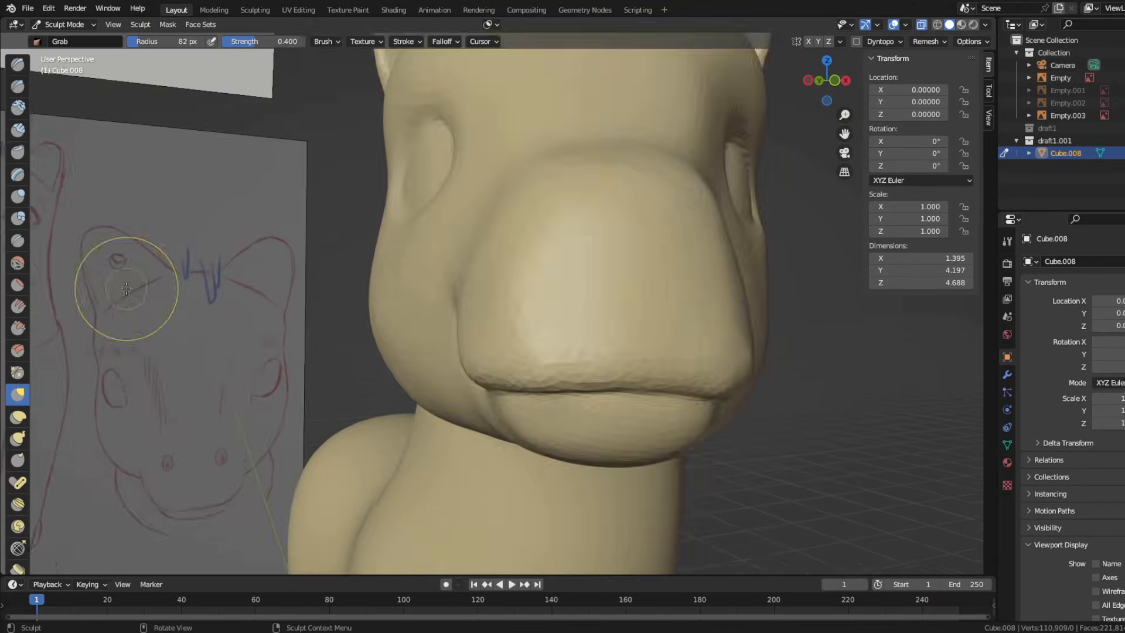
pyautogui.hotkey('shift', 'c')
pyautogui.moveTo(690, 330); pyautogui.dragTo(694, 337)
pyautogui.moveTo(694, 337); pyautogui.dragTo(769, 335, button='middle')
# Carve a nostril into the right side of the muzzle with the Blob brush at 62 px radius and 0.500 strength
pyautogui.click(19, 218)
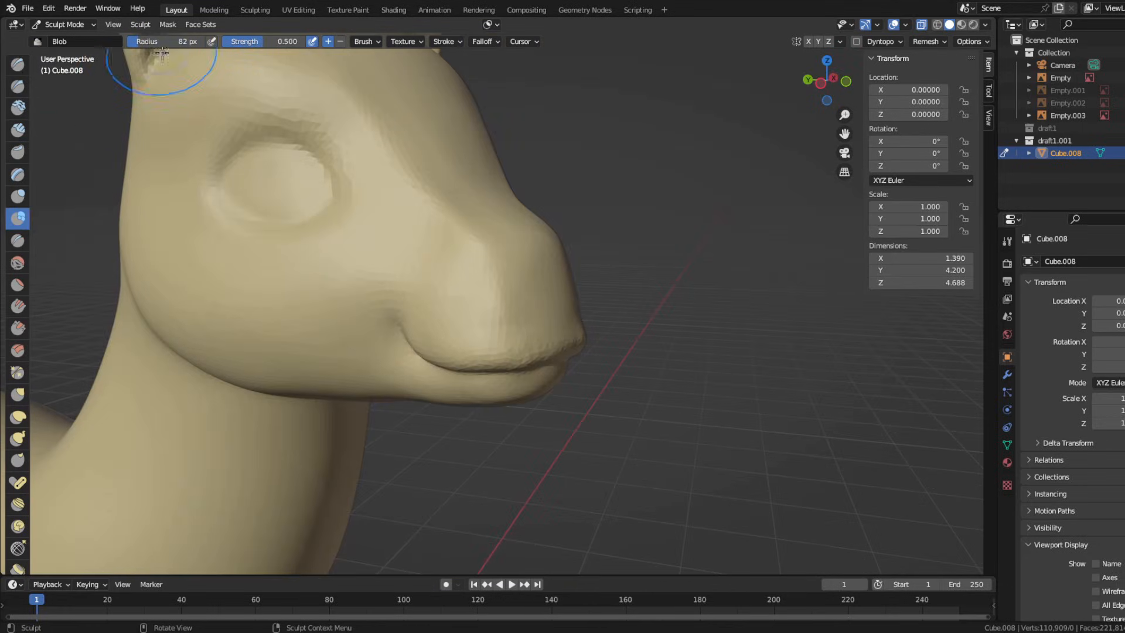
pyautogui.scroll(5, 462, 240)
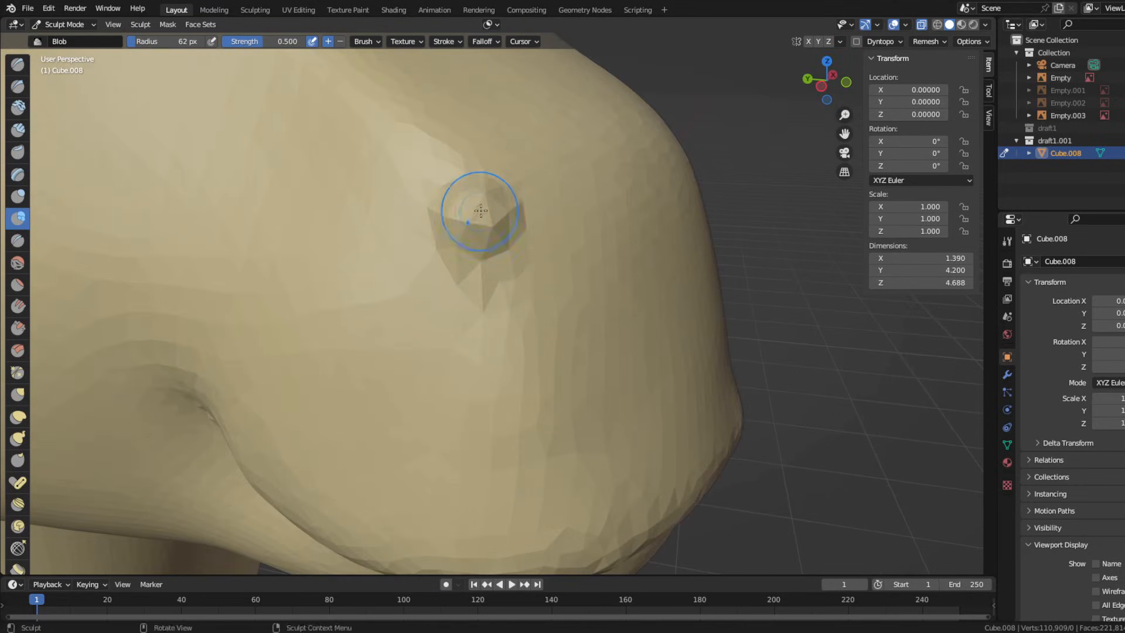
pyautogui.scroll(-6, 410, 220)
pyautogui.moveTo(326, 226)
pyautogui.mouseDown(button='middle')
pyautogui.moveTo(322, 209)
pyautogui.moveTo(235, 218)
pyautogui.moveTo(339, 211)
pyautogui.mouseUp(button='middle')
pyautogui.scroll(5, 490, 196)
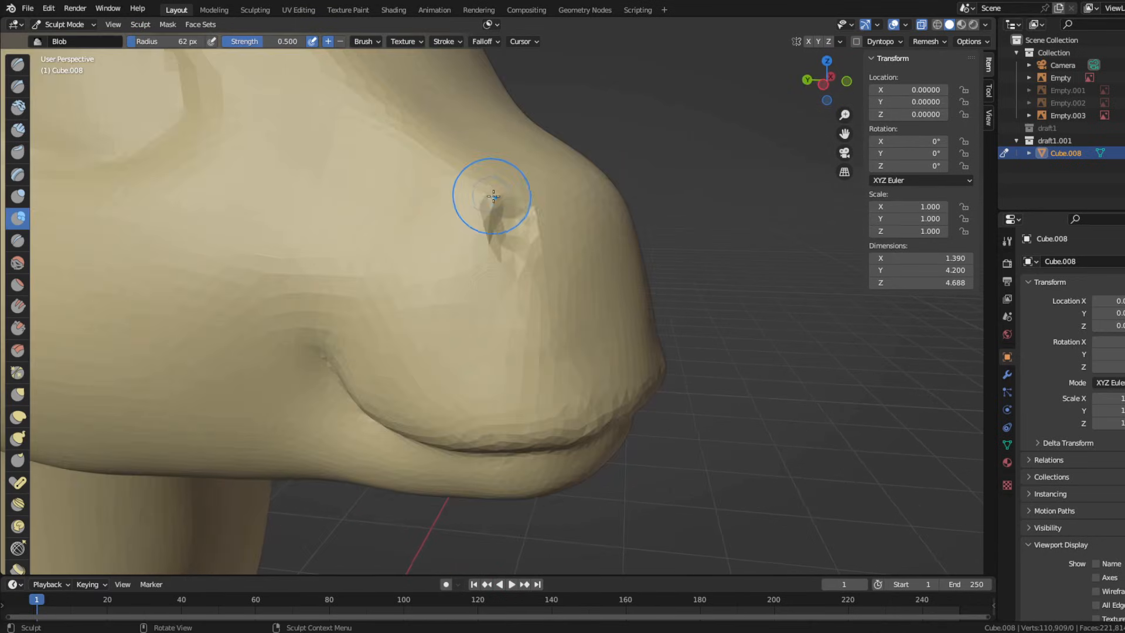
pyautogui.moveTo(490, 196); pyautogui.dragTo(484, 203, button='middle')
pyautogui.moveTo(483, 212); pyautogui.dragTo(477, 233)
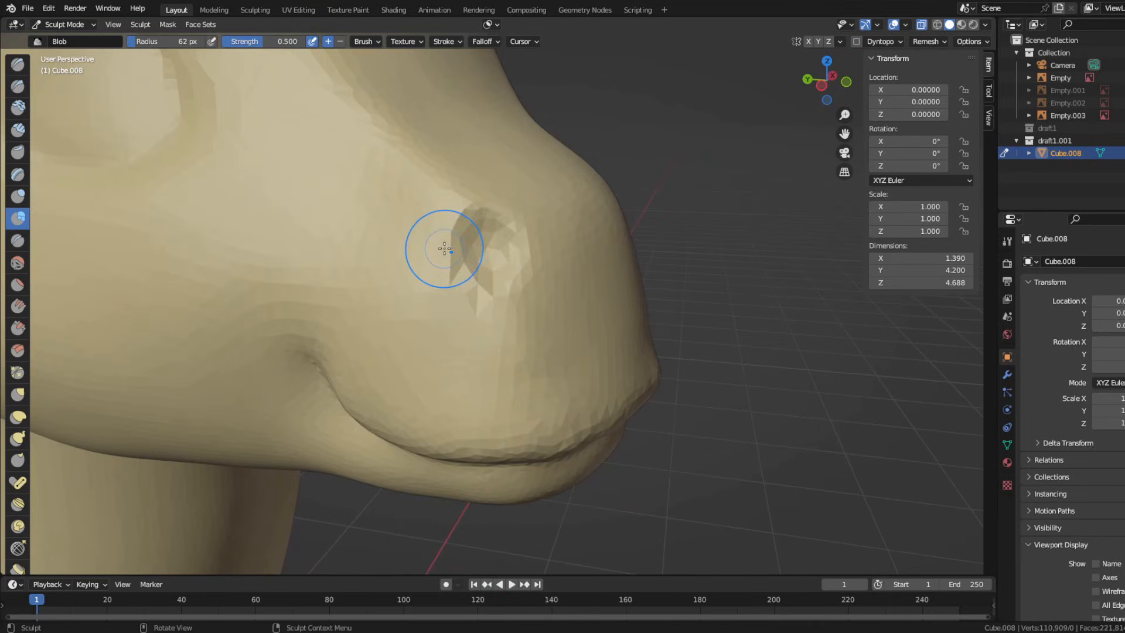
# Carve a matching nostril into the left side of the muzzle with the 62 px Blob brush
pyautogui.scroll(-5, 433, 240)
pyautogui.moveTo(402, 228)
pyautogui.mouseDown(button='middle')
pyautogui.moveTo(363, 255)
pyautogui.moveTo(448, 271)
pyautogui.moveTo(517, 303)
pyautogui.mouseUp(button='middle')
pyautogui.scroll(5, 362, 258)
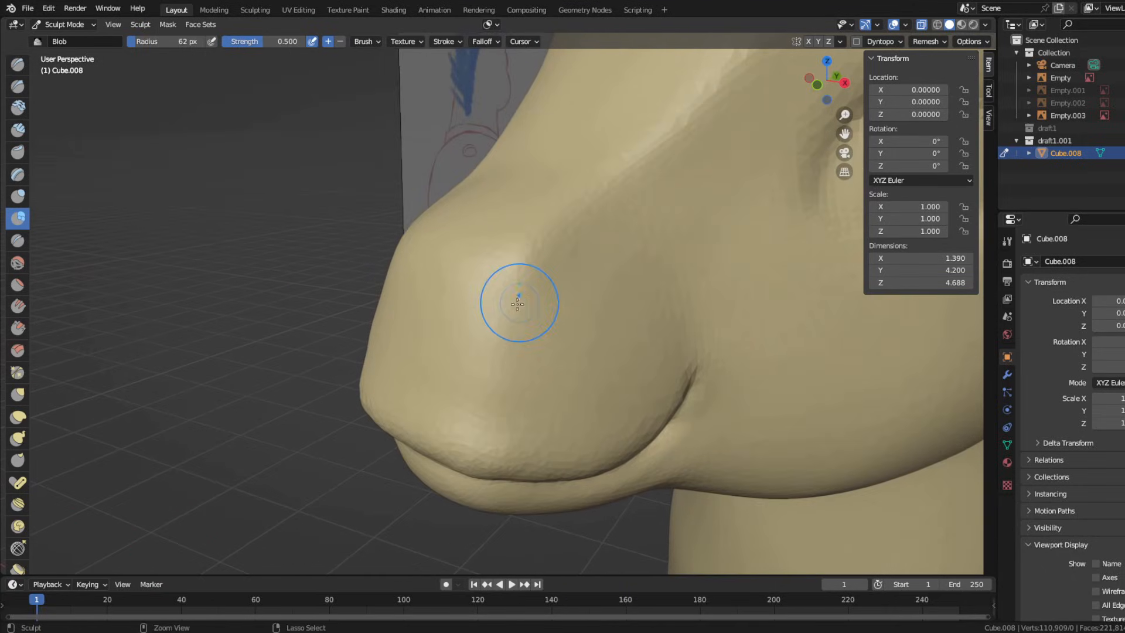
pyautogui.scroll(-5, 470, 283)
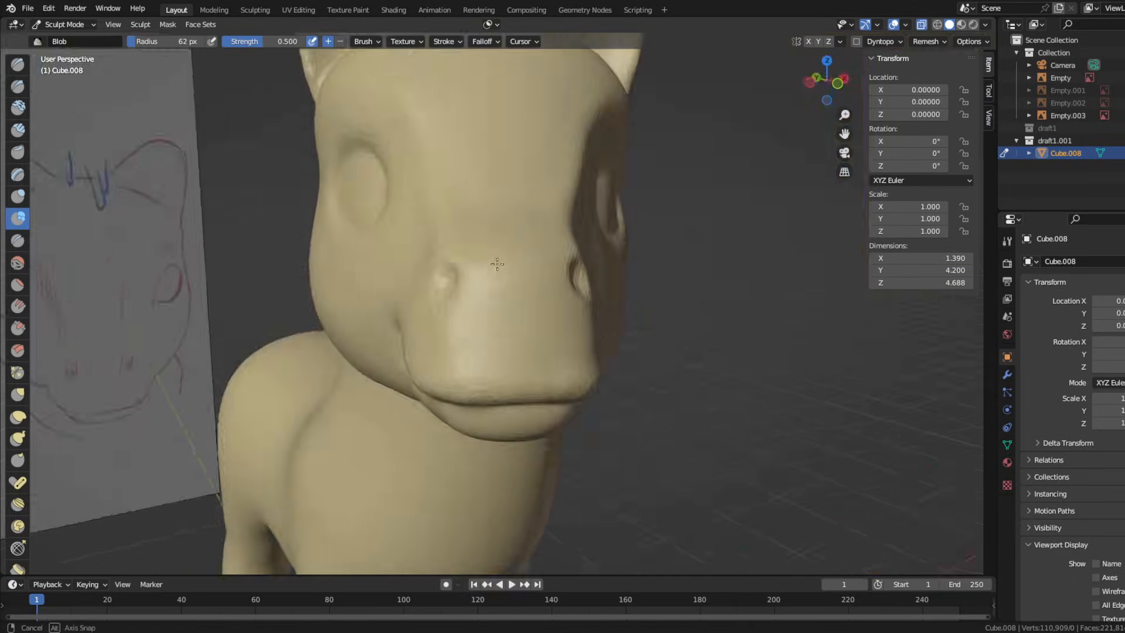
# Soften the side of the pony's head with the Smooth brush at 110 px radius and 0.293 strength
pyautogui.scroll(2, 436, 264)
pyautogui.moveTo(463, 278); pyautogui.dragTo(515, 334, button='middle')
pyautogui.scroll(-3, 414, 253)
pyautogui.scroll(-3, 326, 251)
pyautogui.moveTo(326, 252)
pyautogui.mouseDown(button='middle')
pyautogui.moveTo(415, 302)
pyautogui.moveTo(451, 292)
pyautogui.moveTo(334, 296)
pyautogui.moveTo(445, 278)
pyautogui.mouseUp(button='middle')
pyautogui.scroll(5, 415, 302)
pyautogui.scroll(-5, 414, 275)
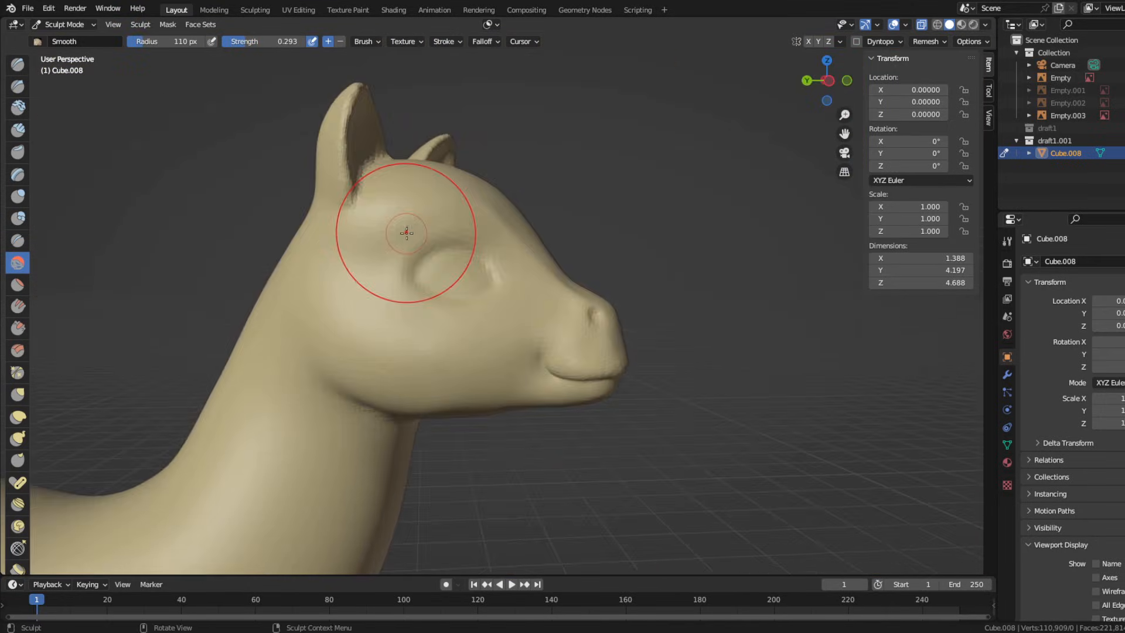
# Carve a brow crease above the right eye with the Draw Sharp brush at 110 px radius and 0.241 strength
pyautogui.scroll(4, 247, 258)
pyautogui.keyDown('ctrl'); pyautogui.moveTo(246, 257); pyautogui.dragTo(504, 259, button='middle'); pyautogui.keyUp('ctrl')
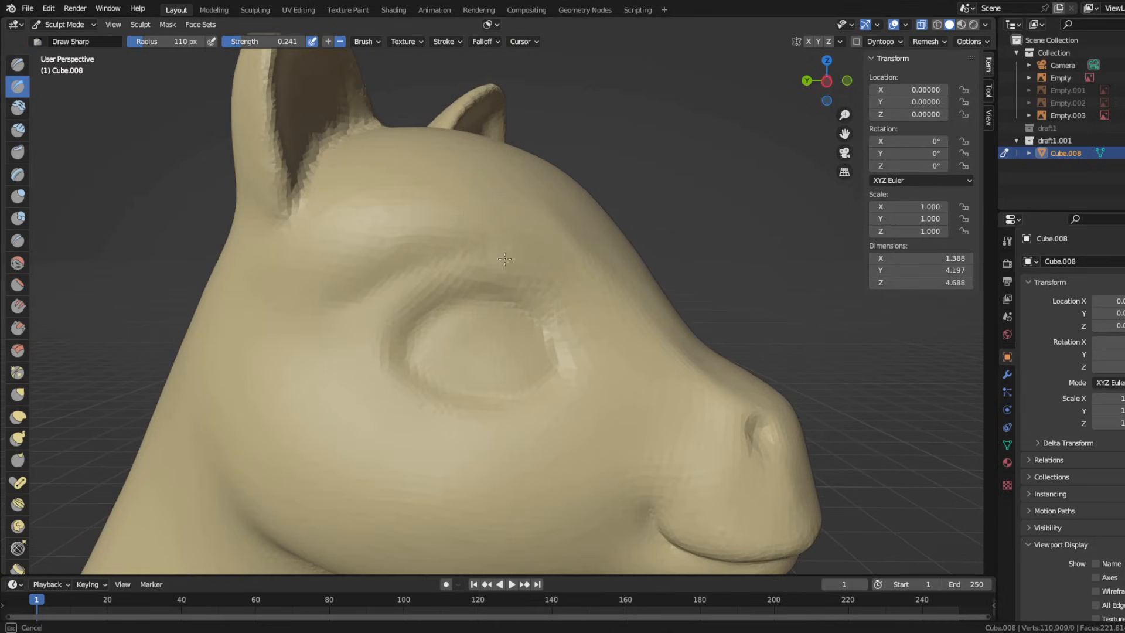
pyautogui.moveTo(533, 306)
pyautogui.keyDown('ctrl'); pyautogui.mouseDown(button='middle')
pyautogui.moveTo(515, 352)
pyautogui.moveTo(427, 252)
pyautogui.moveTo(422, 299)
pyautogui.moveTo(396, 248)
pyautogui.mouseUp(button='middle'); pyautogui.keyUp('ctrl')
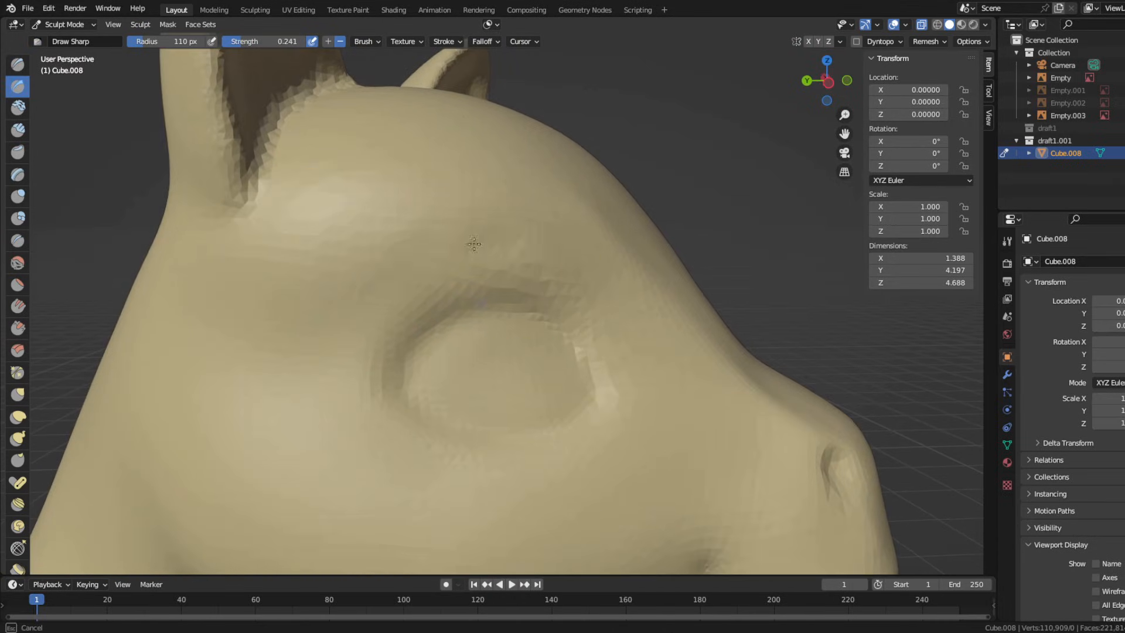
pyautogui.moveTo(249, 325)
pyautogui.mouseDown()
pyautogui.moveTo(289, 296)
pyautogui.moveTo(417, 256)
pyautogui.mouseUp()
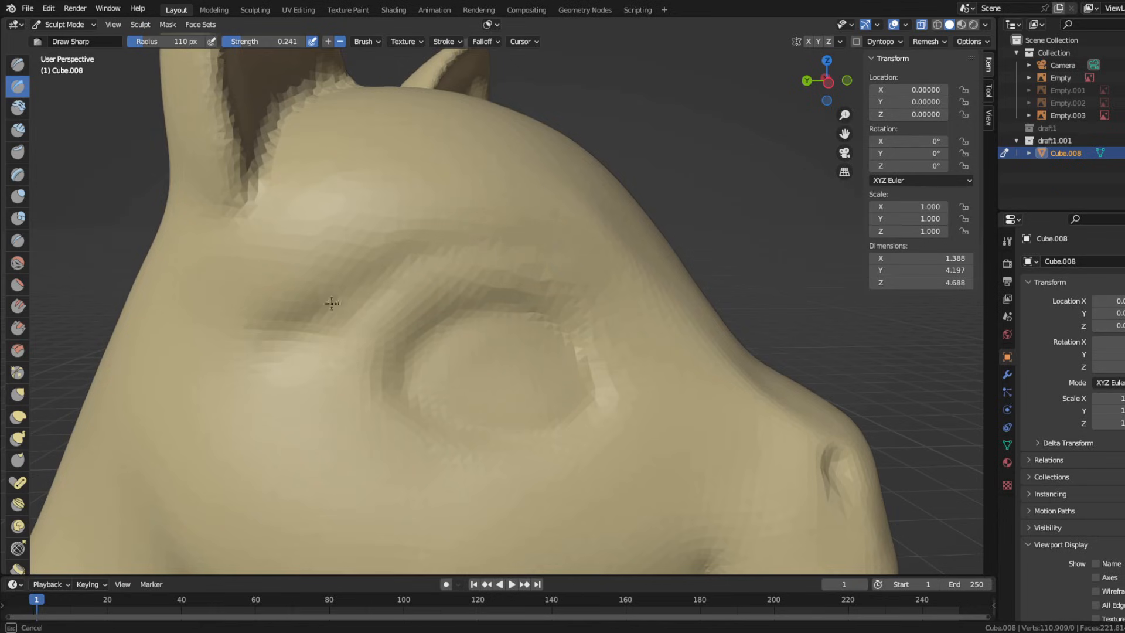
pyautogui.moveTo(220, 346)
pyautogui.keyDown('ctrl'); pyautogui.mouseDown(button='middle')
pyautogui.moveTo(294, 323)
pyautogui.moveTo(268, 316)
pyautogui.moveTo(329, 318)
pyautogui.moveTo(340, 305)
pyautogui.mouseUp(button='middle'); pyautogui.keyUp('ctrl')
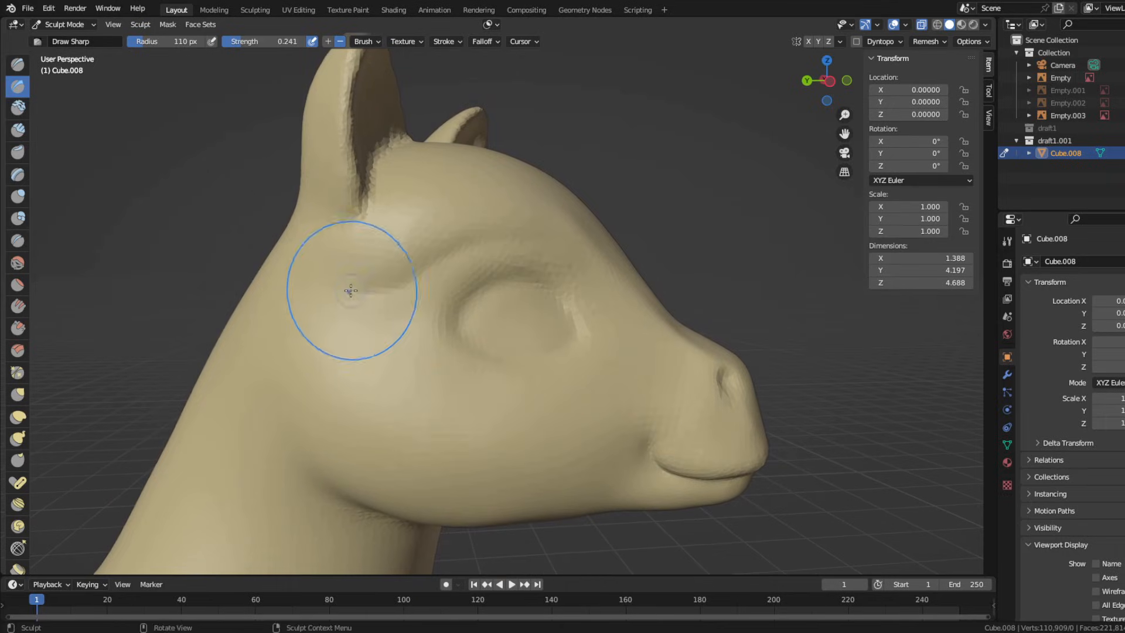
# Smooth the right brow crease at 0.293 strength and deepen it again with the 110 px Draw Sharp brush
pyautogui.click(17, 263)
pyautogui.moveTo(384, 251)
pyautogui.keyDown('ctrl'); pyautogui.mouseDown(button='middle')
pyautogui.moveTo(386, 231)
pyautogui.moveTo(221, 289)
pyautogui.moveTo(188, 239)
pyautogui.moveTo(176, 297)
pyautogui.moveTo(239, 298)
pyautogui.mouseUp(button='middle'); pyautogui.keyUp('ctrl')
pyautogui.scroll(3, 237, 297)
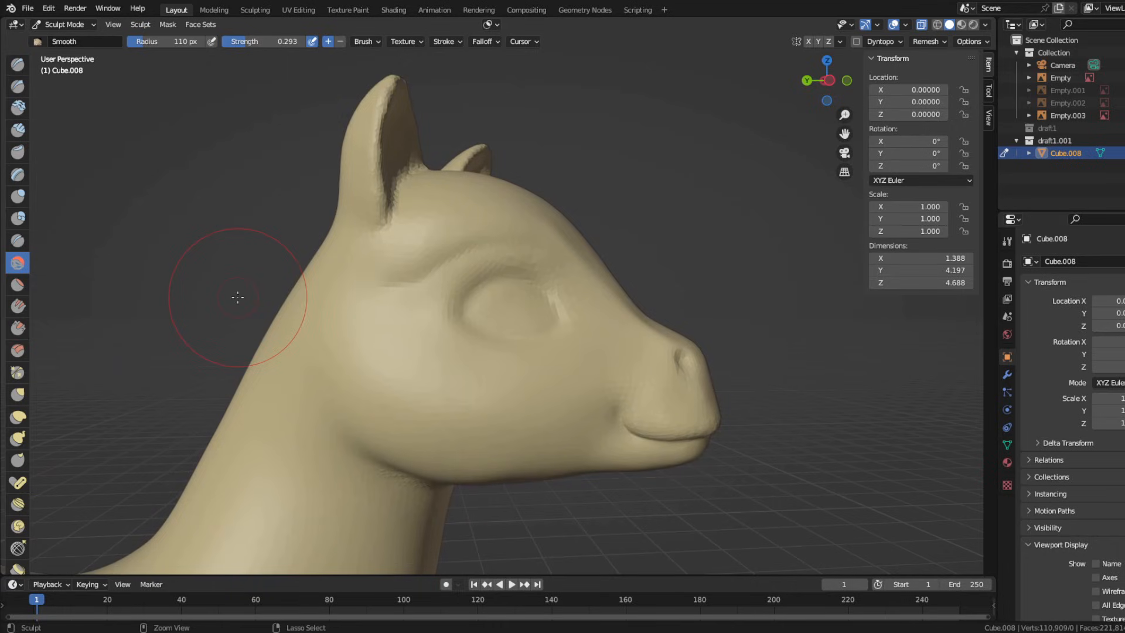
pyautogui.click(17, 86)
pyautogui.keyDown('ctrl'); pyautogui.moveTo(369, 340); pyautogui.dragTo(369, 316, button='middle'); pyautogui.keyUp('ctrl')
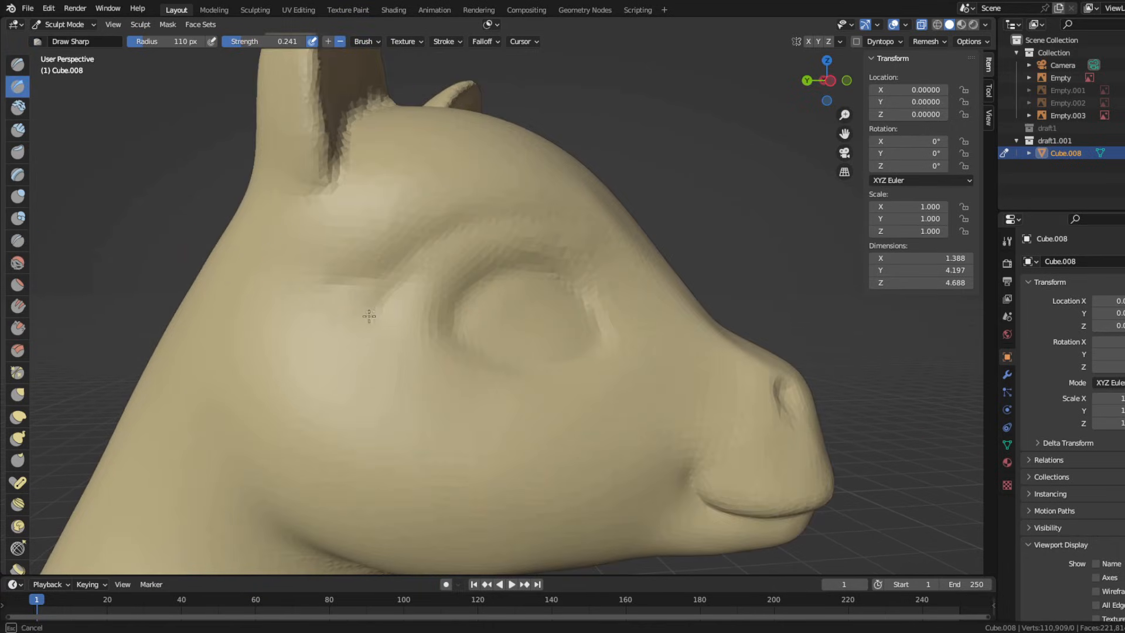
pyautogui.moveTo(185, 265)
pyautogui.mouseDown(button='middle')
pyautogui.moveTo(385, 269)
pyautogui.moveTo(176, 287)
pyautogui.moveTo(36, 246)
pyautogui.mouseUp(button='middle')
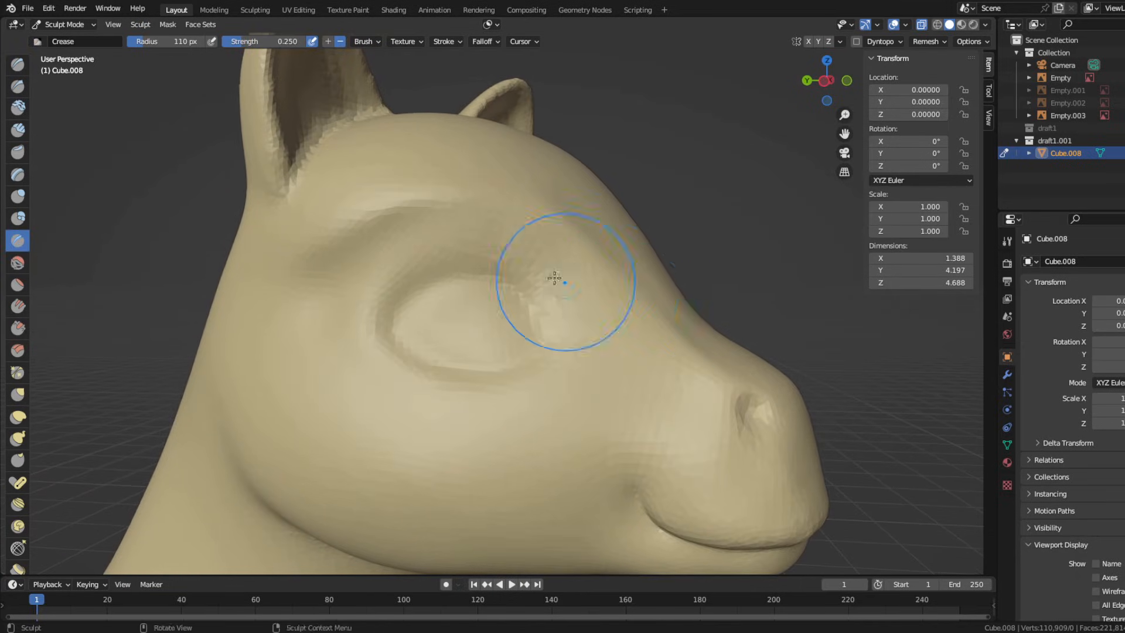
# Extend the right brow line past the inner eye corner with the Crease brush at 110 px radius and 0.250 strength
pyautogui.moveTo(555, 278); pyautogui.dragTo(381, 252, button='middle')
pyautogui.moveTo(415, 223); pyautogui.dragTo(580, 342)
pyautogui.scroll(-5, 574, 337)
pyautogui.moveTo(503, 293)
pyautogui.mouseDown(button='middle')
pyautogui.moveTo(211, 246)
pyautogui.moveTo(364, 231)
pyautogui.moveTo(75, 256)
pyautogui.mouseUp(button='middle')
# Blend the right brow and the bridge of the nose with the Smooth brush at 110 px radius and 0.293 strength
pyautogui.click(18, 263)
pyautogui.scroll(3, 431, 287)
pyautogui.moveTo(435, 286); pyautogui.dragTo(418, 297, button='middle')
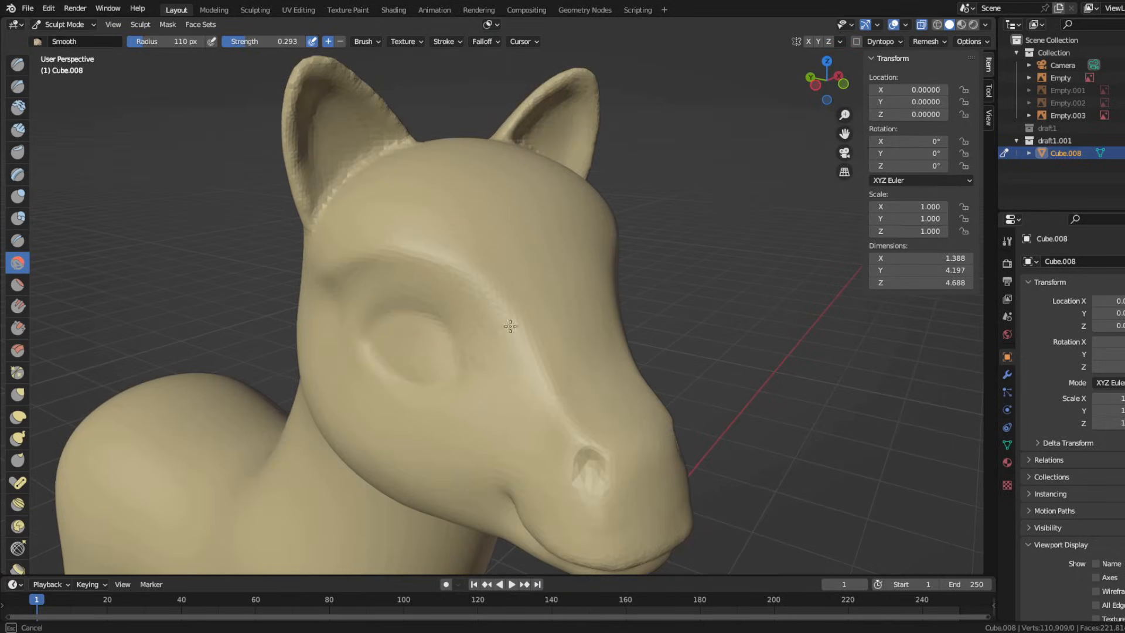
pyautogui.scroll(-2, 425, 287)
pyautogui.moveTo(299, 278); pyautogui.dragTo(381, 271, button='middle')
pyautogui.scroll(5, 352, 199)
pyautogui.scroll(-3, 437, 176)
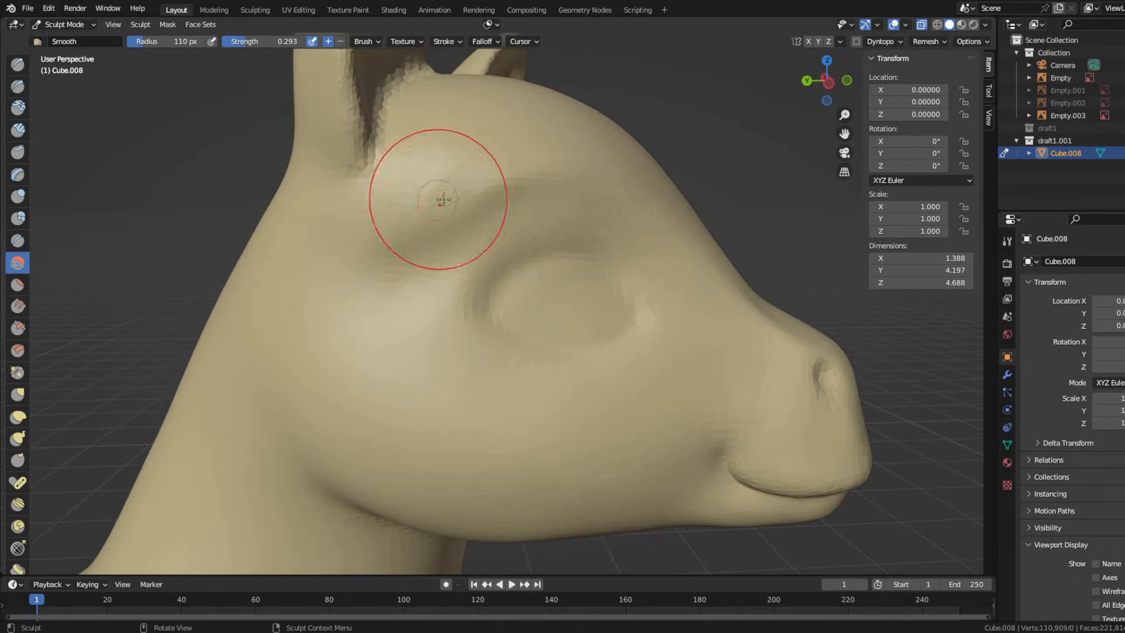
pyautogui.moveTo(510, 174); pyautogui.dragTo(201, 224, button='middle')
# Build up the outer end of the right brow with the Inflate/Deflate brush at 66 px radius and 0.500 strength
pyautogui.scroll(-4, 202, 224)
pyautogui.moveTo(107, 233); pyautogui.dragTo(143, 257, button='middle')
pyautogui.scroll(3, 166, 272)
pyautogui.press('i')
pyautogui.scroll(3, 322, 226)
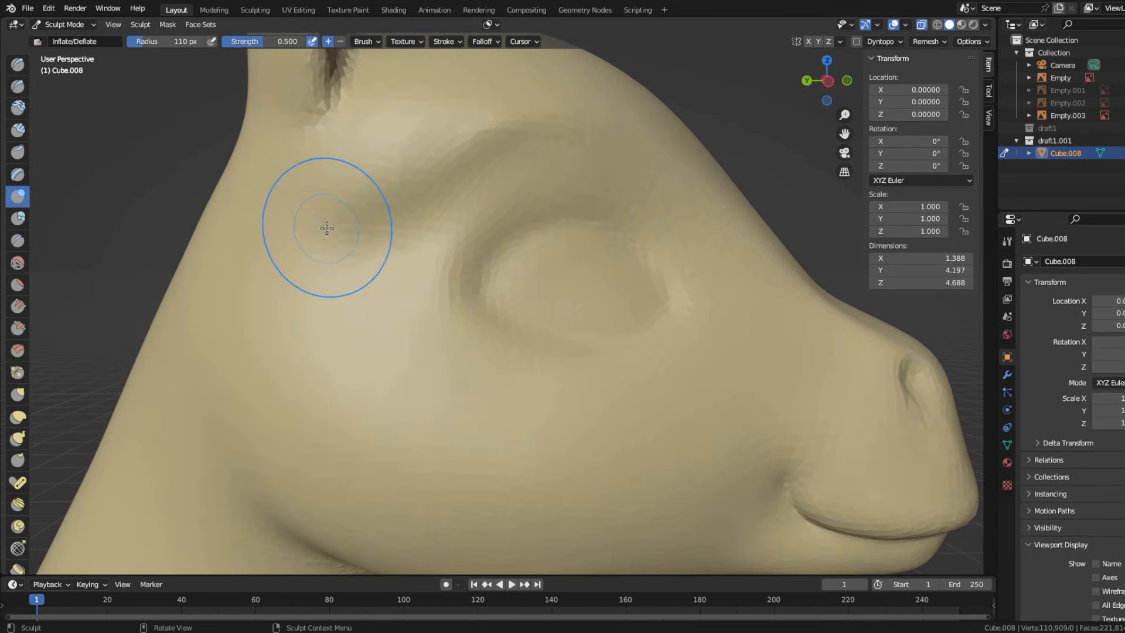
pyautogui.press('f')
pyautogui.click(331, 148)
pyautogui.scroll(-2, 363, 205)
pyautogui.moveTo(371, 226)
pyautogui.mouseDown()
pyautogui.moveTo(521, 203)
pyautogui.moveTo(433, 232)
pyautogui.mouseUp()
pyautogui.scroll(-1, 515, 205)
pyautogui.scroll(3, 410, 223)
pyautogui.scroll(-6, 456, 200)
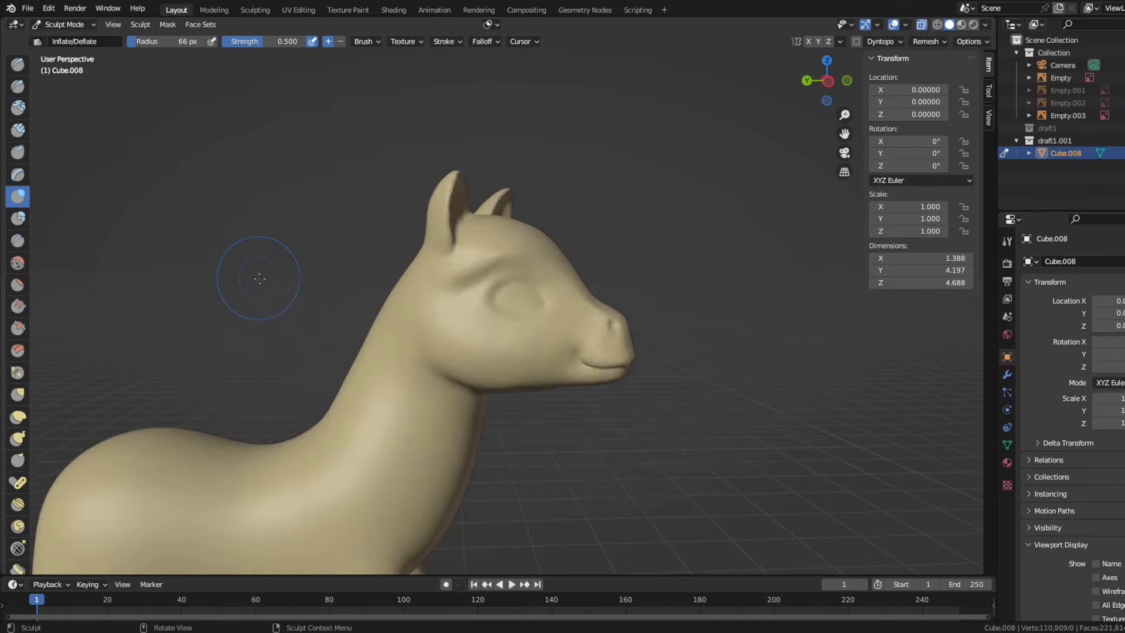
# Flatten the right eyeball and lower eyelid with the Flatten/Contrast brush at 89 px radius and 0.500 strength
pyautogui.moveTo(256, 276)
pyautogui.mouseDown(button='middle')
pyautogui.moveTo(165, 309)
pyautogui.moveTo(143, 298)
pyautogui.mouseUp(button='middle')
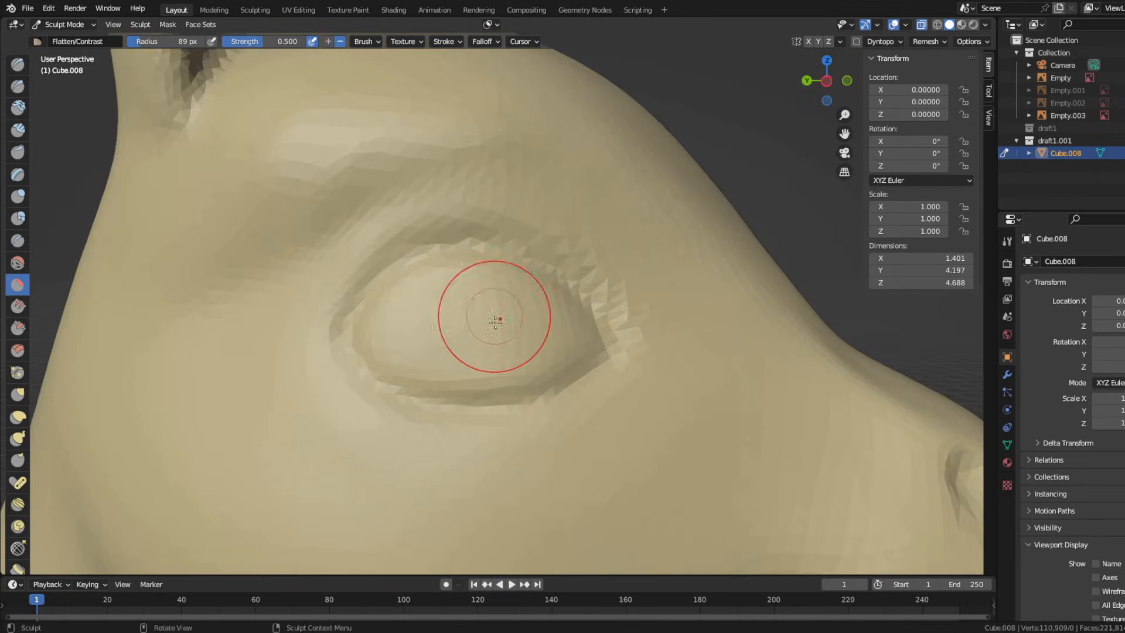
pyautogui.scroll(-4, 494, 319)
pyautogui.moveTo(490, 323); pyautogui.dragTo(456, 319)
pyautogui.scroll(4, 381, 346)
pyautogui.moveTo(332, 394); pyautogui.dragTo(607, 409)
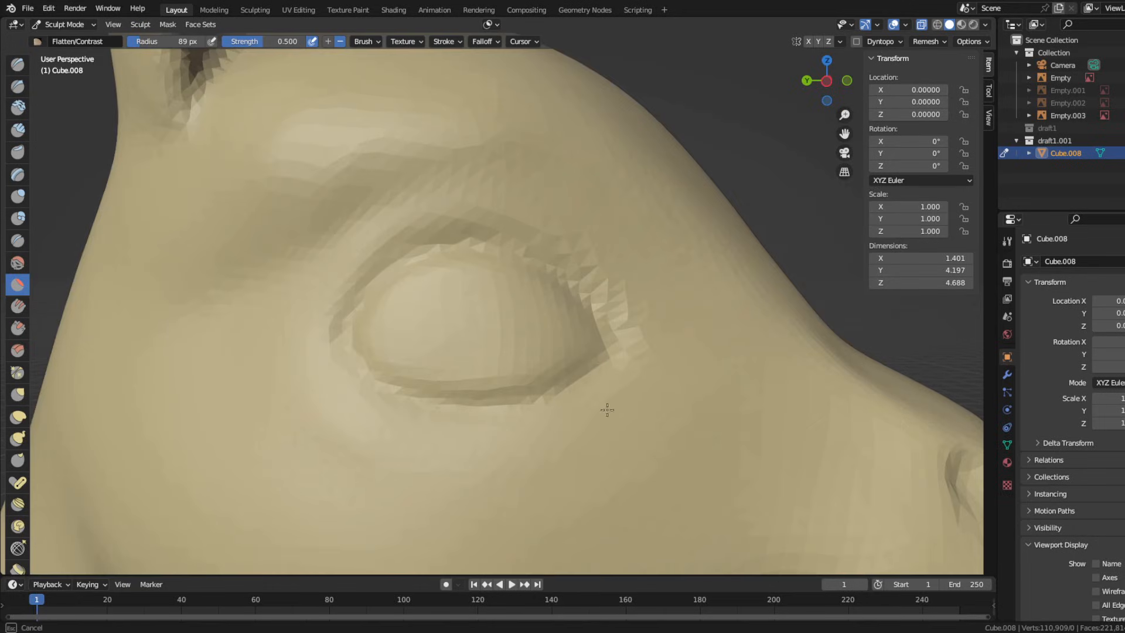
# Smooth the right eye's rim and sharpen its upper line with the Crease brush at 41 px radius and 0.250 strength
pyautogui.press('s')
pyautogui.scroll(2, 427, 351)
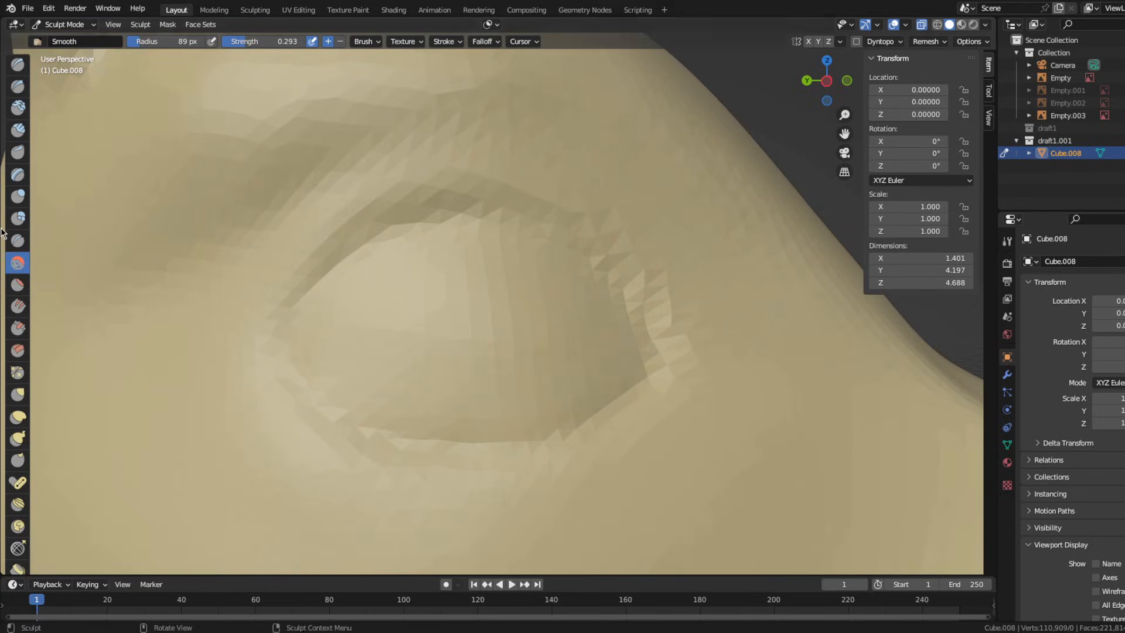
pyautogui.click(17, 240)
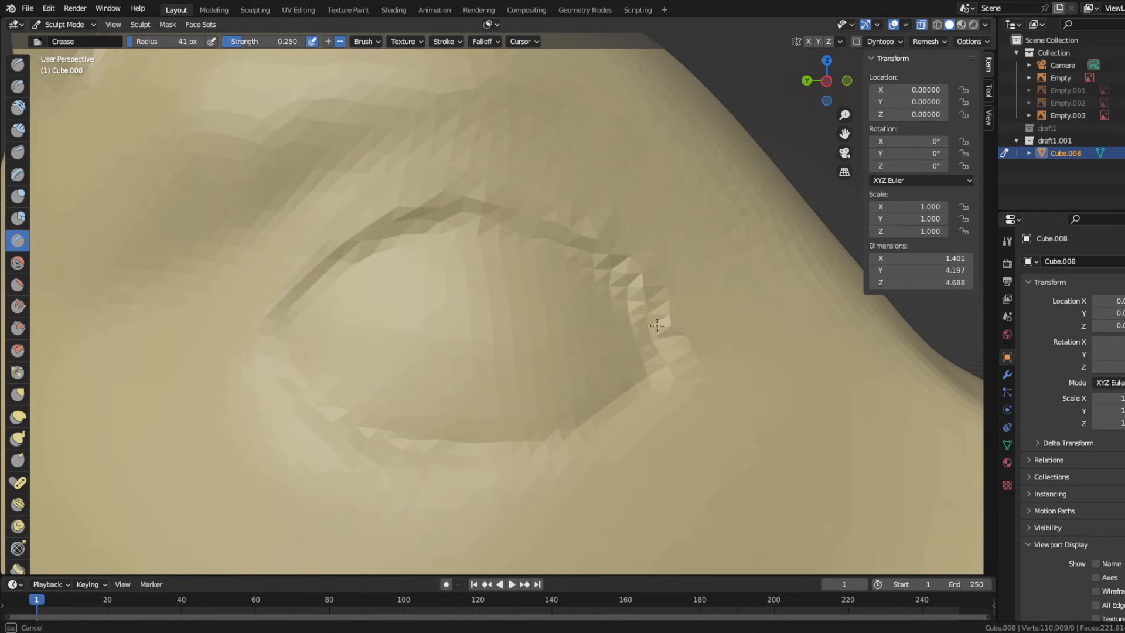
# Enable Dyntopo and deepen the right eye's outline with the Draw Sharp brush at 52 px radius and 0.241 strength
pyautogui.scroll(-8, 201, 339)
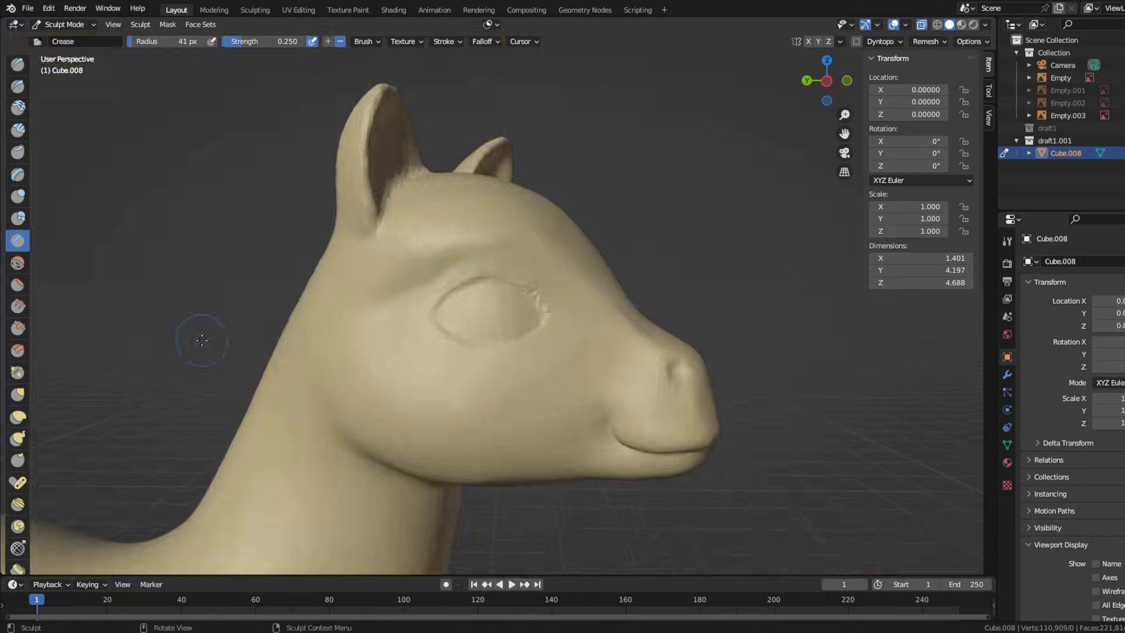
pyautogui.moveTo(201, 339); pyautogui.dragTo(164, 345, button='middle')
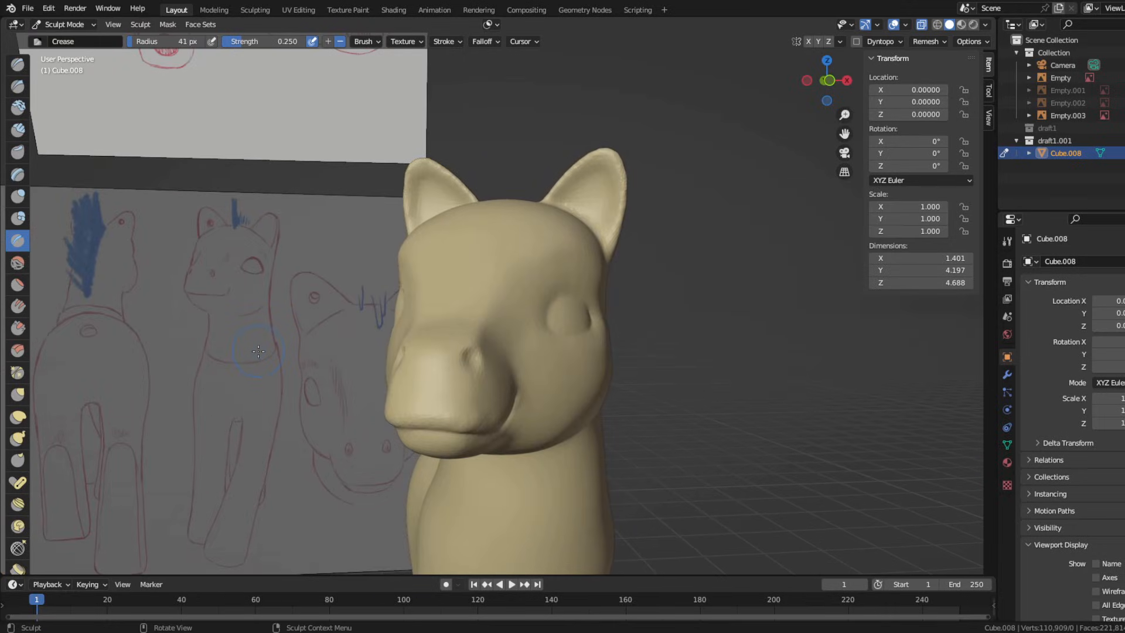
pyautogui.moveTo(257, 352); pyautogui.dragTo(387, 344, button='middle')
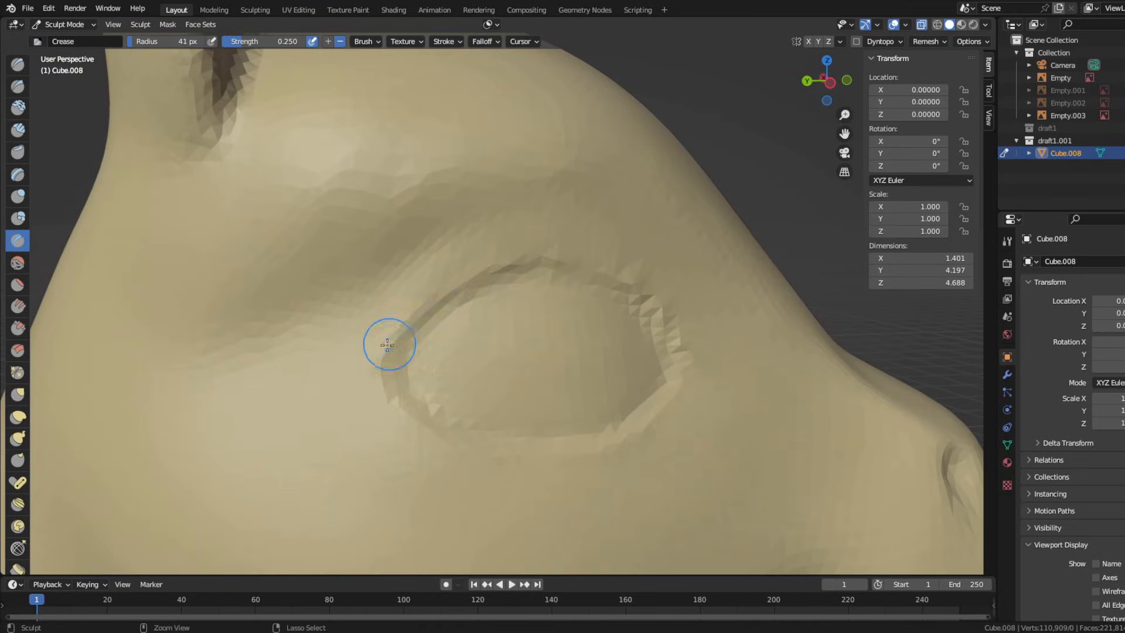
pyautogui.keyDown('ctrl'); pyautogui.moveTo(522, 276); pyautogui.dragTo(422, 292, button='middle'); pyautogui.keyUp('ctrl')
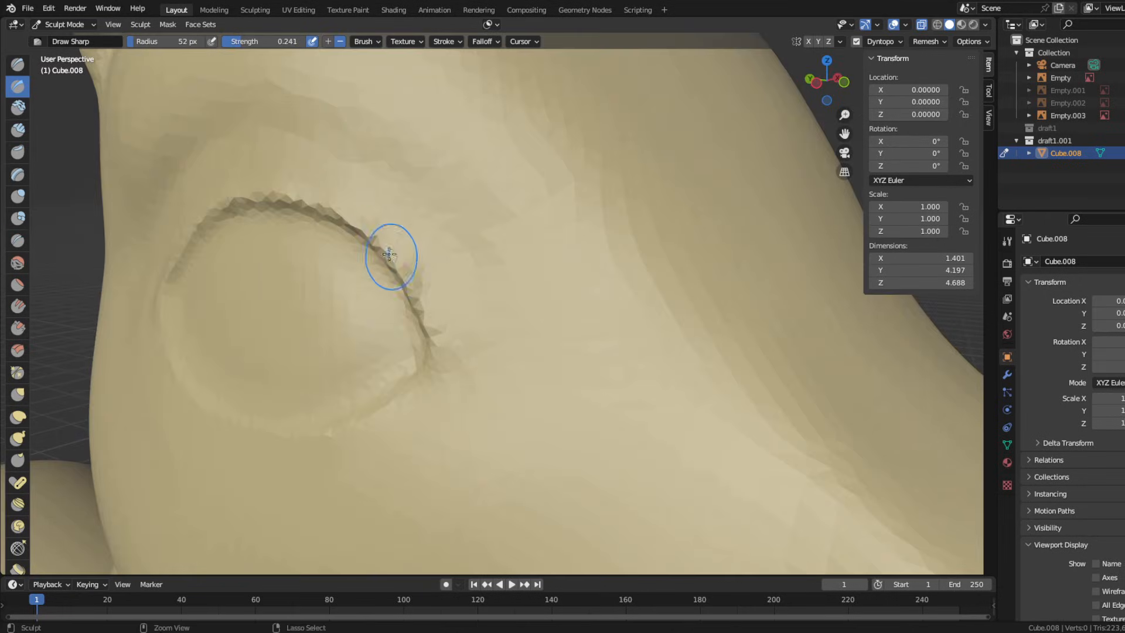
# Raise the eyelid rim near the right eye's corners with the Inflate/Deflate brush at 52 px radius and 0.500 strength
pyautogui.moveTo(387, 267)
pyautogui.mouseDown(button='middle')
pyautogui.moveTo(181, 266)
pyautogui.moveTo(324, 258)
pyautogui.moveTo(258, 284)
pyautogui.mouseUp(button='middle')
pyautogui.press('i')
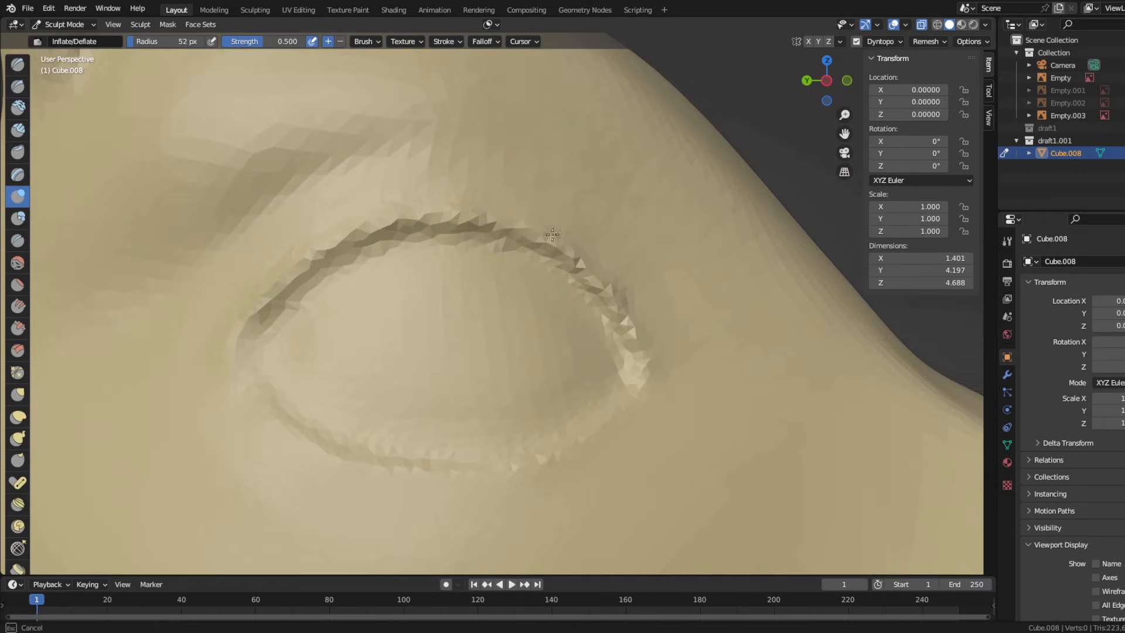
pyautogui.scroll(-7, 648, 355)
pyautogui.moveTo(510, 334)
pyautogui.mouseDown(button='middle')
pyautogui.moveTo(638, 331)
pyautogui.moveTo(486, 319)
pyautogui.mouseUp(button='middle')
pyautogui.scroll(7, 422, 305)
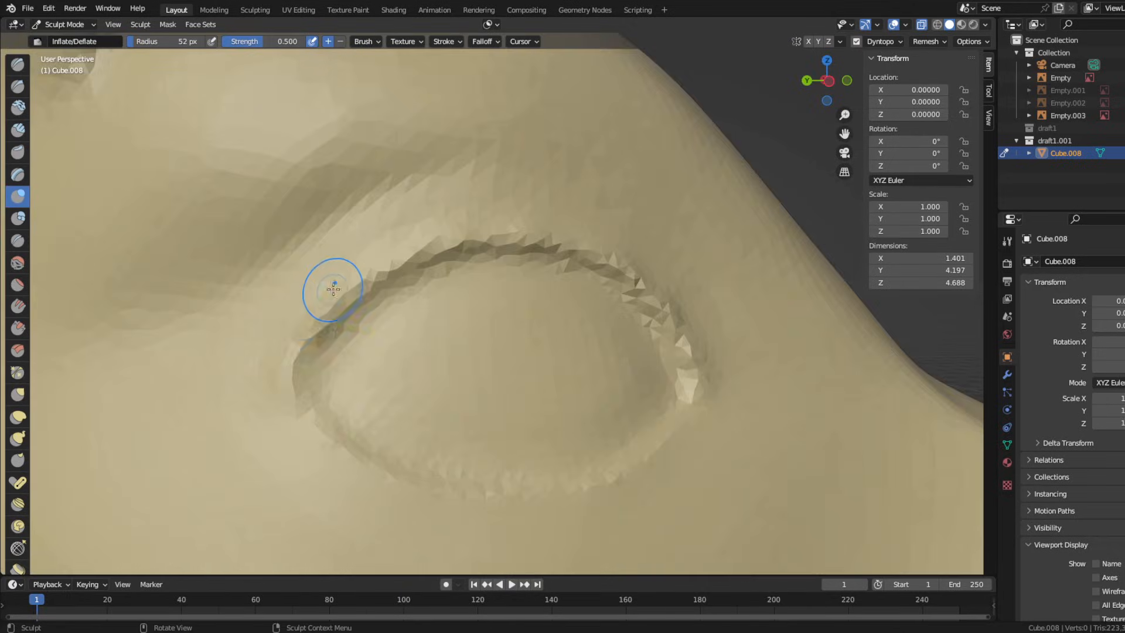
pyautogui.scroll(2, 273, 334)
pyautogui.moveTo(228, 353); pyautogui.dragTo(222, 348)
pyautogui.moveTo(632, 230); pyautogui.dragTo(370, 218, button='middle')
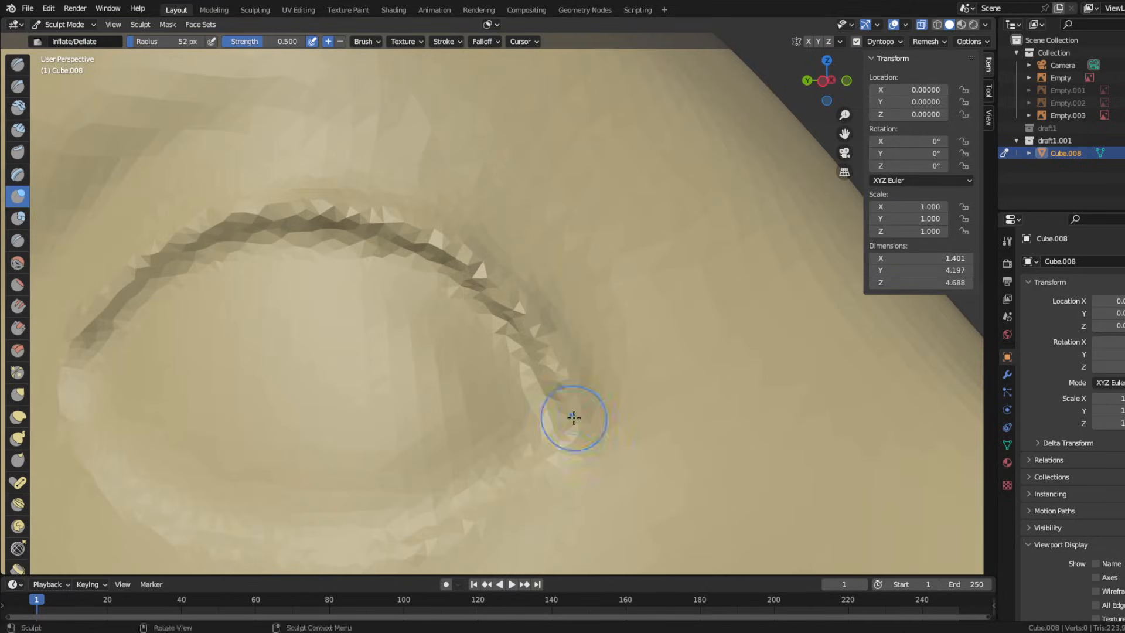
# Thicken the right upper eyelid from the outer toward the inner corner with the 52 px Inflate/Deflate brush
pyautogui.scroll(-6, 574, 417)
pyautogui.moveTo(574, 417)
pyautogui.mouseDown(button='middle')
pyautogui.moveTo(414, 346)
pyautogui.moveTo(375, 304)
pyautogui.mouseUp(button='middle')
pyautogui.scroll(3, 456, 363)
pyautogui.scroll(5, 369, 281)
pyautogui.moveTo(310, 334)
pyautogui.mouseDown()
pyautogui.moveTo(515, 237)
pyautogui.moveTo(656, 363)
pyautogui.mouseUp()
pyautogui.scroll(-8, 655, 368)
pyautogui.moveTo(503, 346); pyautogui.dragTo(297, 306, button='middle')
pyautogui.scroll(8, 296, 306)
# Define the fold along the right upper eyelid with the Crease brush at 52 px radius and 0.250 strength
pyautogui.hotkey('shift', 's')
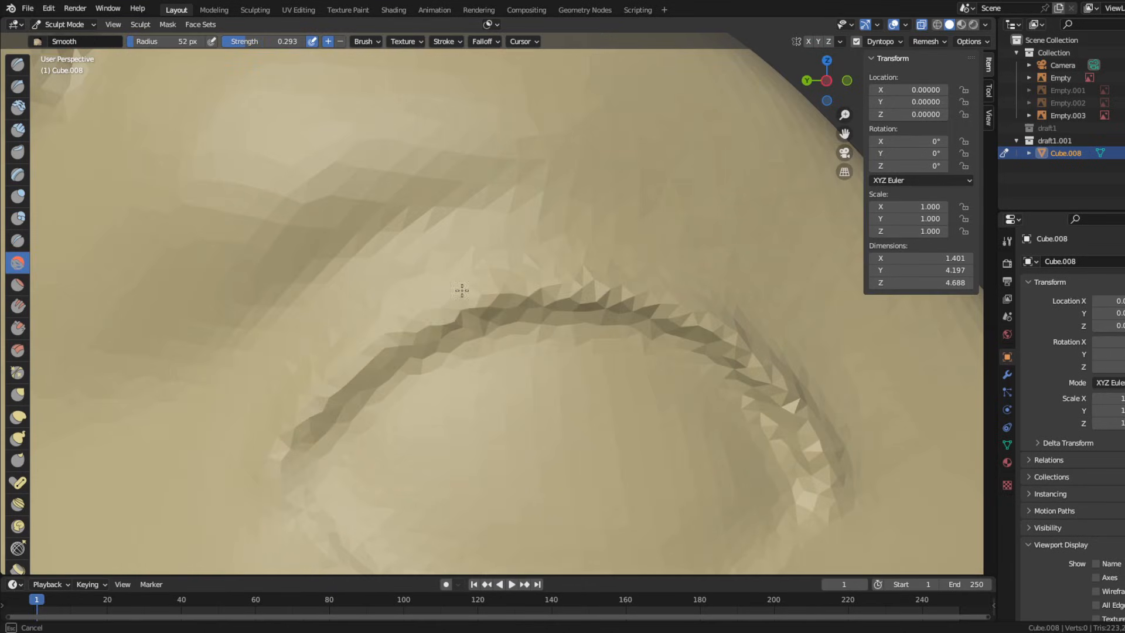
pyautogui.hotkey('shift', 'c')
pyautogui.moveTo(462, 291); pyautogui.dragTo(327, 389)
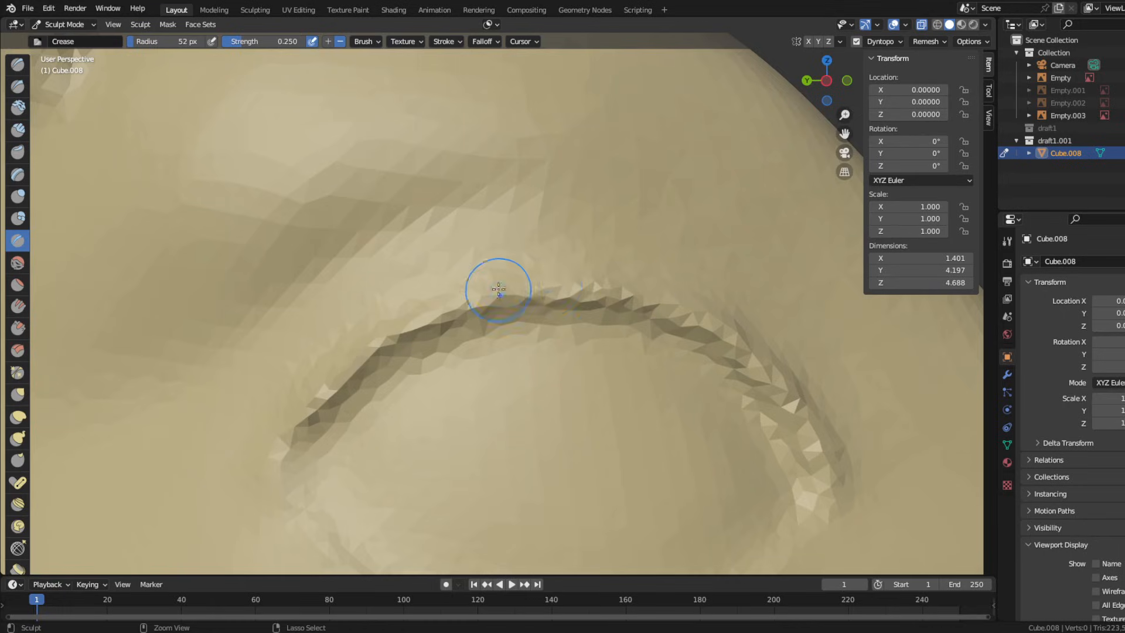
pyautogui.moveTo(694, 452); pyautogui.dragTo(676, 418, button='middle')
pyautogui.moveTo(281, 366)
pyautogui.mouseDown()
pyautogui.moveTo(384, 265)
pyautogui.moveTo(476, 236)
pyautogui.moveTo(462, 234)
pyautogui.mouseUp()
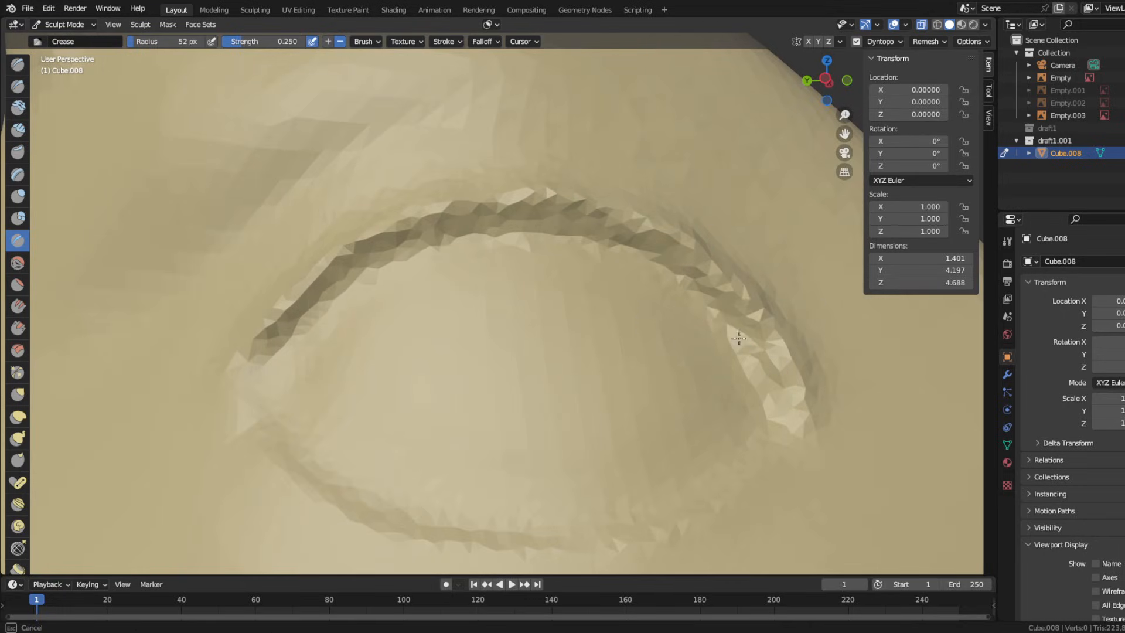
pyautogui.moveTo(739, 338)
pyautogui.mouseDown()
pyautogui.moveTo(708, 319)
pyautogui.moveTo(715, 326)
pyautogui.mouseUp()
pyautogui.scroll(-4, 708, 410)
pyautogui.moveTo(708, 410)
pyautogui.mouseDown(button='middle')
pyautogui.moveTo(291, 395)
pyautogui.moveTo(416, 382)
pyautogui.mouseUp(button='middle')
# Smooth the jagged edges of the right upper eyelid with the Smooth brush at 52 px radius
pyautogui.scroll(6, 416, 382)
pyautogui.hotkey('shift', 's')
pyautogui.moveTo(328, 290)
pyautogui.mouseDown()
pyautogui.moveTo(650, 193)
pyautogui.moveTo(834, 376)
pyautogui.mouseUp()
pyautogui.scroll(-10, 505, 408)
pyautogui.moveTo(504, 408)
pyautogui.mouseDown(button='middle')
pyautogui.moveTo(305, 427)
pyautogui.moveTo(352, 389)
pyautogui.mouseUp(button='middle')
pyautogui.scroll(8, 352, 389)
pyautogui.moveTo(464, 359); pyautogui.dragTo(381, 357, button='middle')
# Reshape the inner corner of the right eye with the Grab brush at 104 px radius and 0.400 strength
pyautogui.click(12, 399)
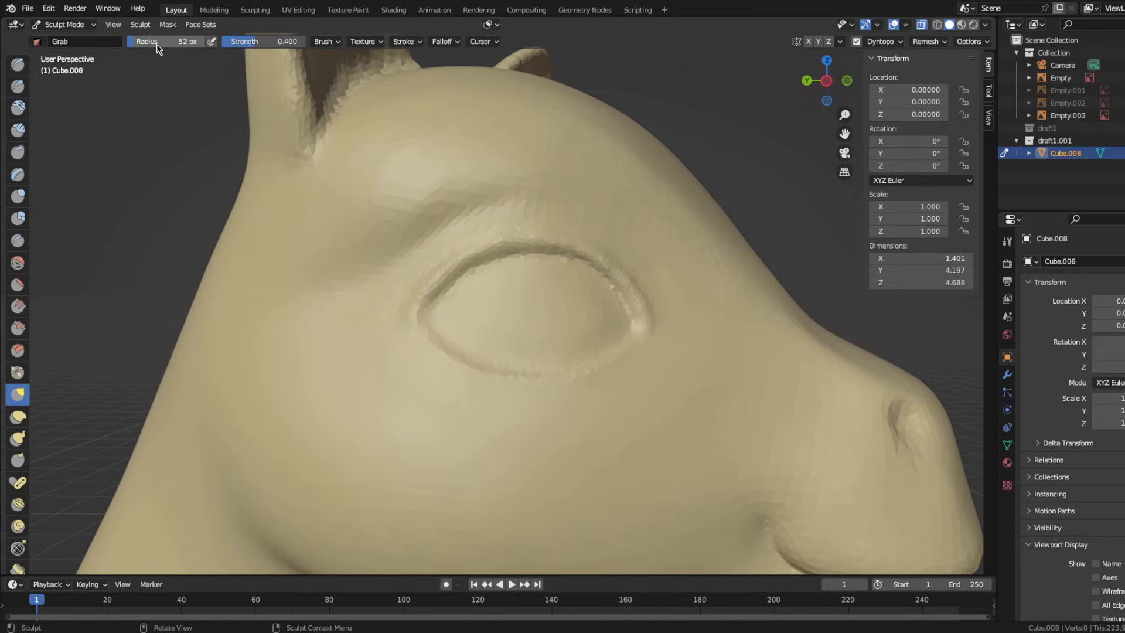
pyautogui.moveTo(141, 44); pyautogui.dragTo(145, 45)
pyautogui.scroll(3, 343, 313)
pyautogui.scroll(-4, 358, 364)
pyautogui.moveTo(433, 328); pyautogui.dragTo(569, 350, button='middle')
pyautogui.moveTo(571, 315); pyautogui.dragTo(575, 318)
# Examine the right eye's shape and the head's proportions from several angles and distances
pyautogui.moveTo(384, 375)
pyautogui.mouseDown(button='middle')
pyautogui.moveTo(409, 377)
pyautogui.moveTo(246, 349)
pyautogui.moveTo(386, 344)
pyautogui.moveTo(402, 339)
pyautogui.moveTo(393, 338)
pyautogui.moveTo(404, 316)
pyautogui.mouseUp(button='middle')
pyautogui.scroll(-9, 409, 376)
pyautogui.scroll(-4, 291, 349)
pyautogui.scroll(7, 402, 339)
pyautogui.scroll(6, 500, 220)
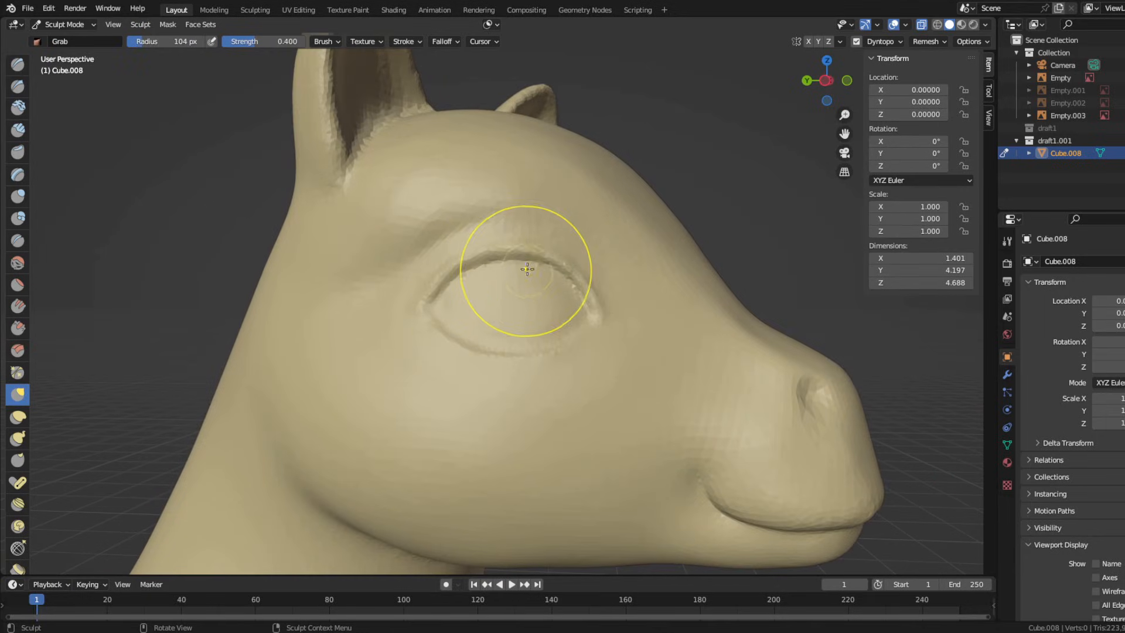
pyautogui.moveTo(499, 272); pyautogui.dragTo(459, 278, button='middle')
pyautogui.scroll(2, 478, 282)
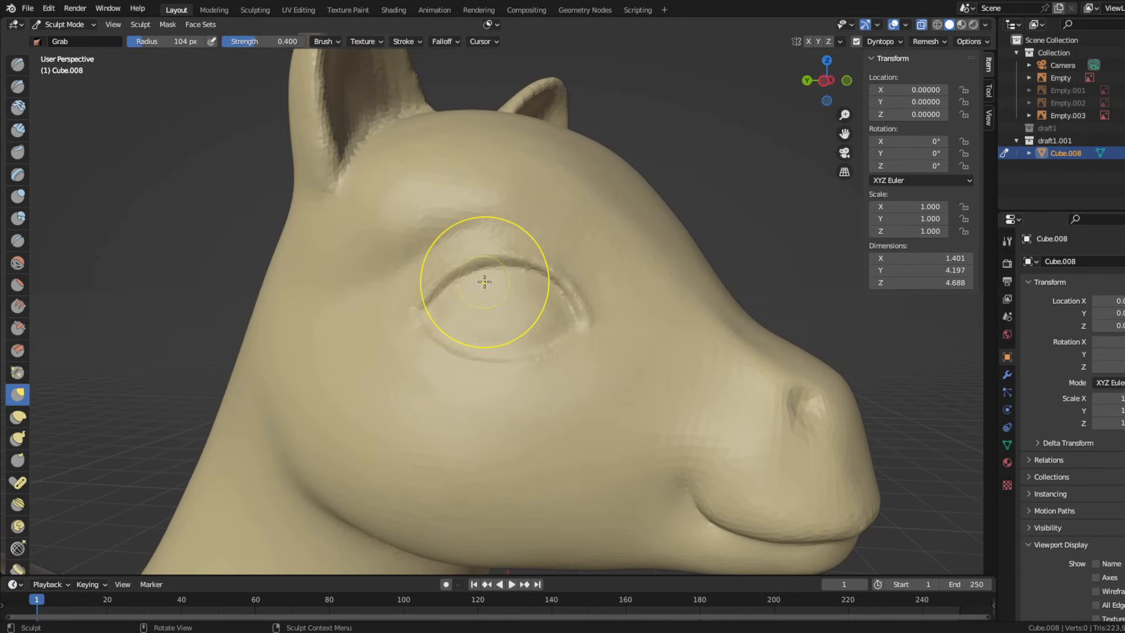
pyautogui.moveTo(530, 275)
pyautogui.mouseDown(button='middle')
pyautogui.moveTo(478, 354)
pyautogui.moveTo(508, 362)
pyautogui.moveTo(503, 334)
pyautogui.moveTo(372, 309)
pyautogui.moveTo(249, 310)
pyautogui.moveTo(387, 311)
pyautogui.moveTo(196, 286)
pyautogui.moveTo(219, 272)
pyautogui.moveTo(409, 271)
pyautogui.moveTo(369, 300)
pyautogui.moveTo(402, 314)
pyautogui.mouseUp(button='middle')
pyautogui.scroll(-7, 372, 309)
pyautogui.scroll(8, 412, 300)
pyautogui.scroll(-8, 387, 287)
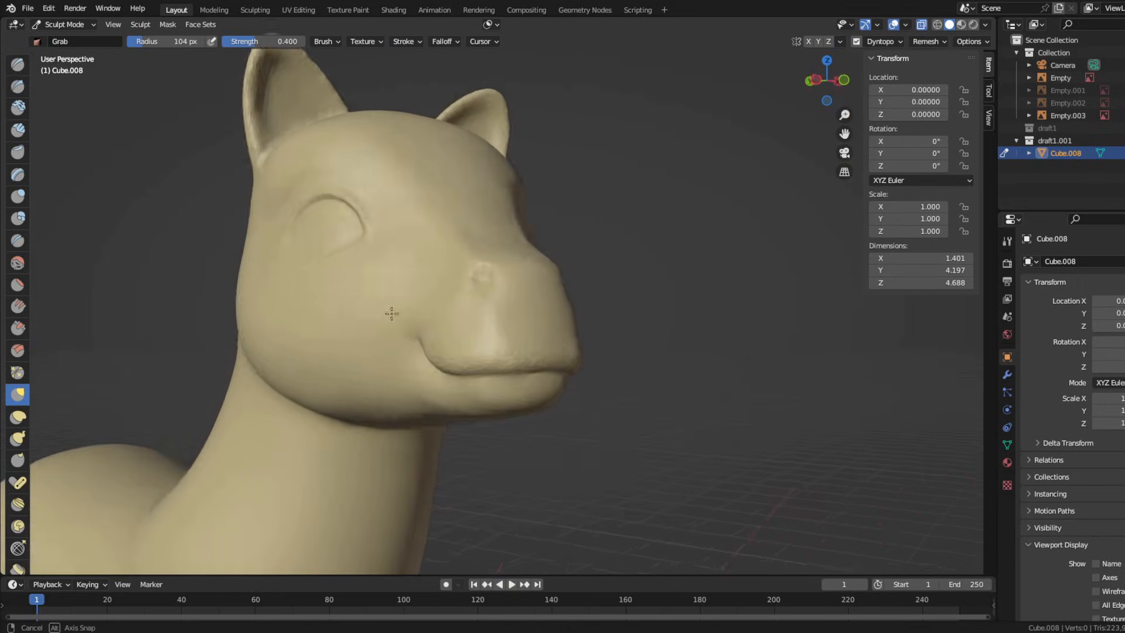
# Soften the right corner of the mouth with the Smooth brush at 104 px radius and 0.293 strength
pyautogui.scroll(5, 242, 240)
pyautogui.click(17, 263)
pyautogui.scroll(-3, 306, 334)
pyautogui.scroll(5, 315, 316)
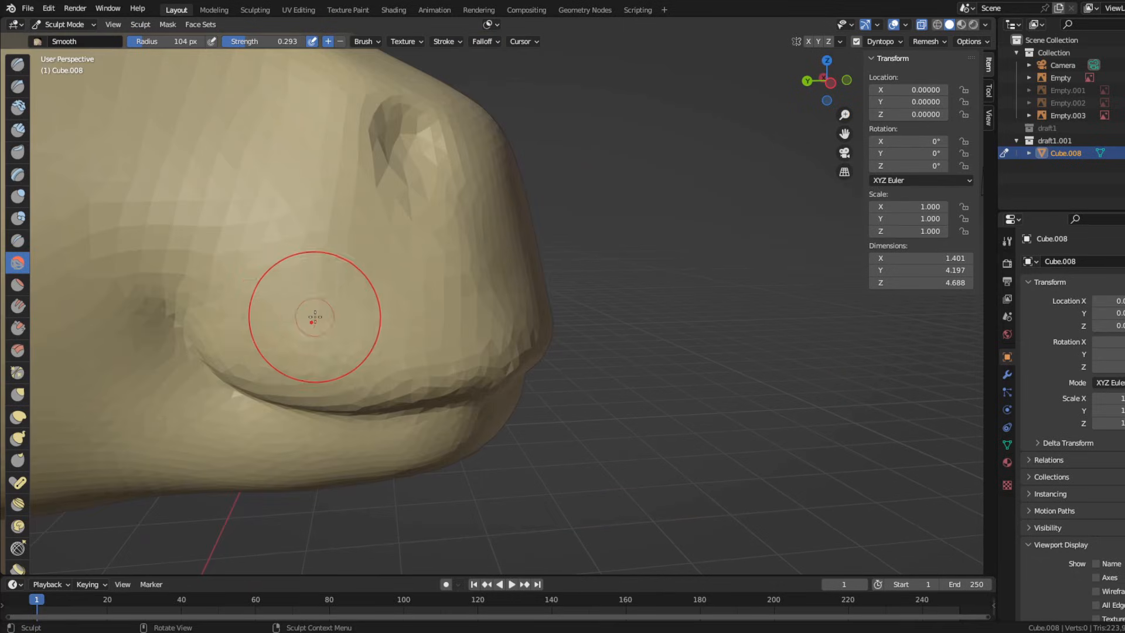
pyautogui.moveTo(306, 284); pyautogui.dragTo(400, 321, button='middle')
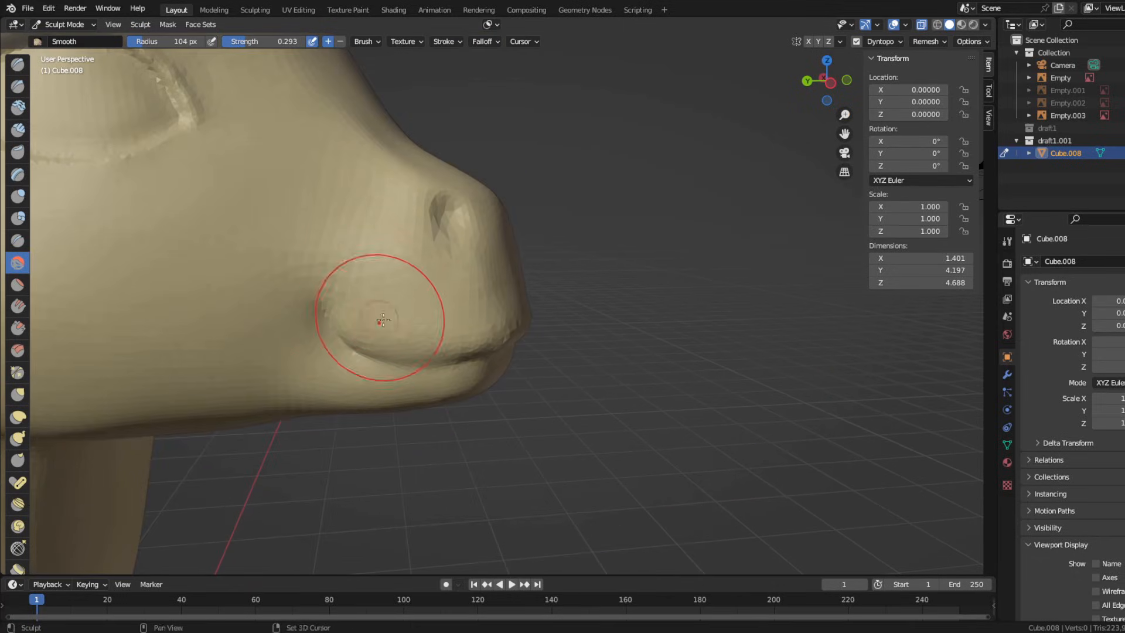
pyautogui.scroll(2, 383, 319)
pyautogui.scroll(-3, 456, 300)
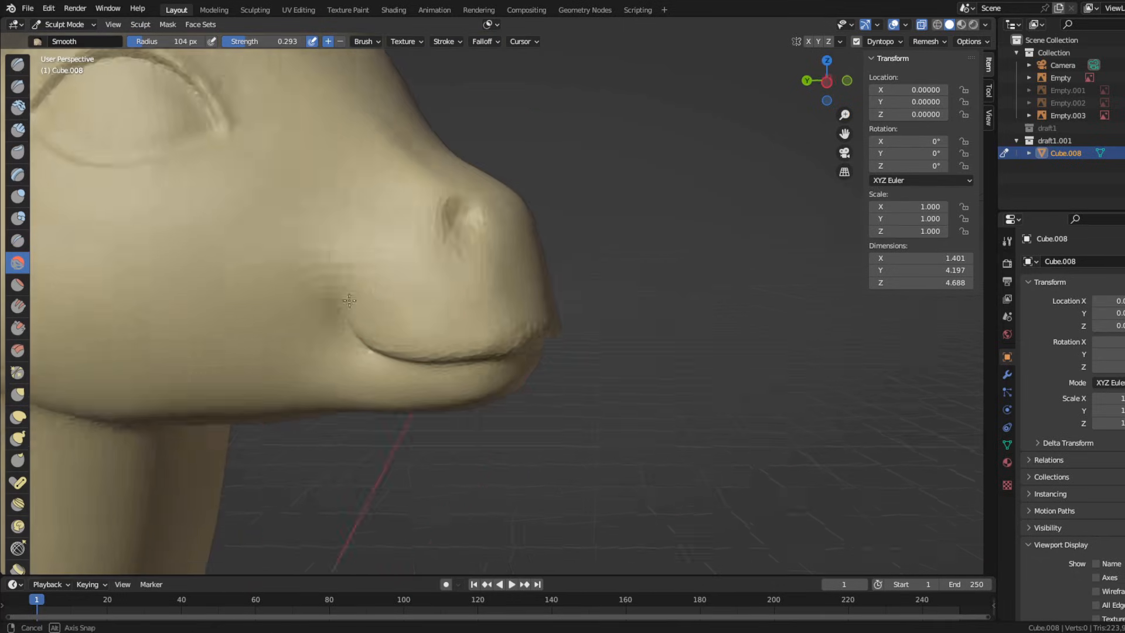
# Examine the pony's muzzle, nostrils and mouth line from both sides and from the front
pyautogui.moveTo(455, 301); pyautogui.dragTo(373, 351, button='middle')
pyautogui.scroll(3, 374, 351)
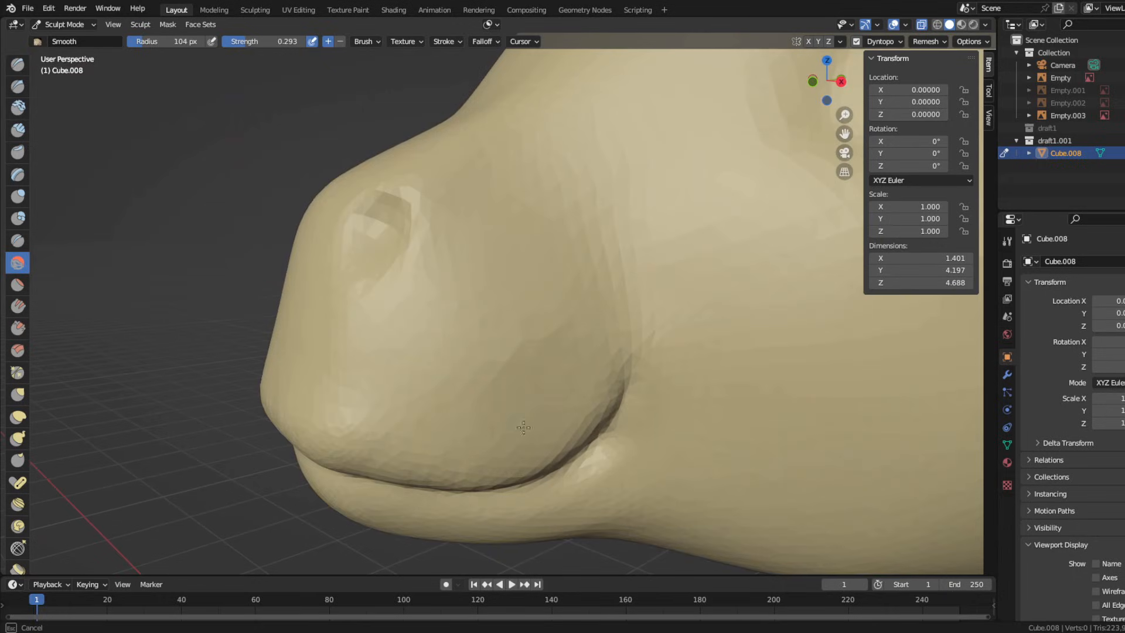
pyautogui.scroll(-3, 466, 362)
pyautogui.scroll(-3, 451, 368)
pyautogui.moveTo(451, 369)
pyautogui.mouseDown(button='middle')
pyautogui.moveTo(504, 370)
pyautogui.moveTo(499, 380)
pyautogui.mouseUp(button='middle')
pyautogui.keyDown('ctrl'); pyautogui.moveTo(615, 427); pyautogui.dragTo(628, 361, button='middle'); pyautogui.keyUp('ctrl')
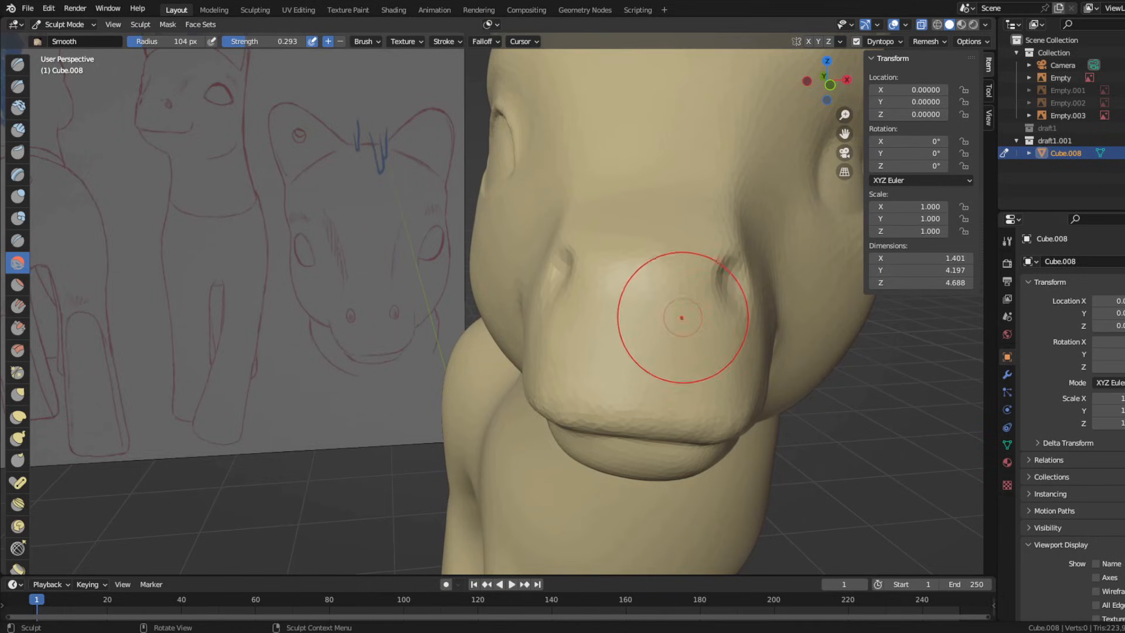
pyautogui.scroll(-3, 681, 318)
pyautogui.moveTo(681, 318); pyautogui.dragTo(740, 344, button='middle')
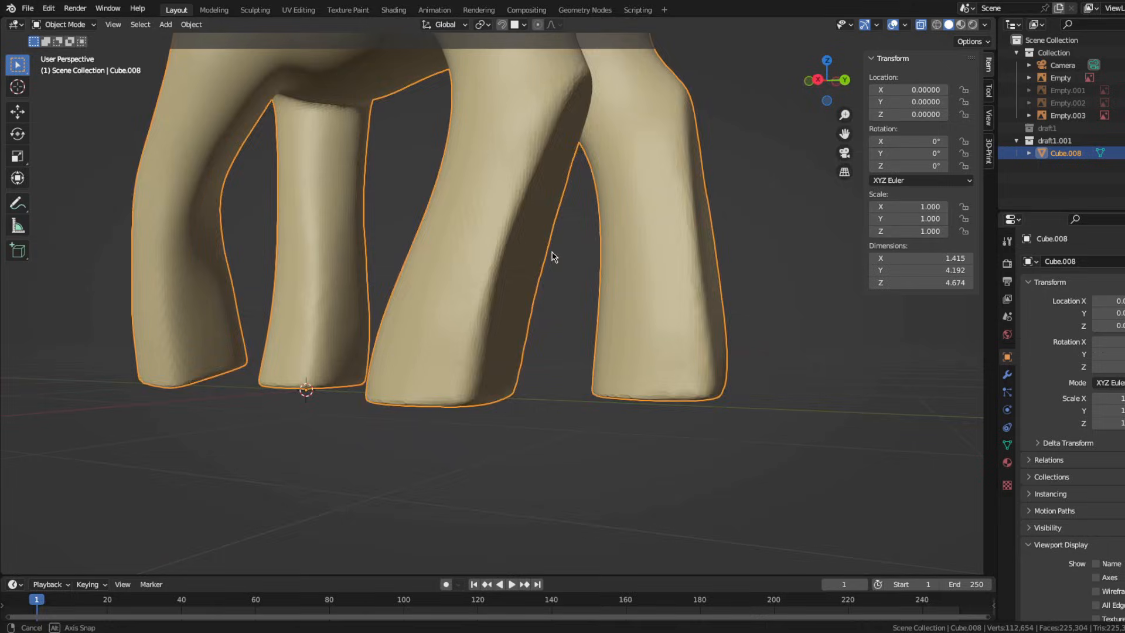
# Switch the pony to Sculpt Mode and draw a Crease stroke down the lower part of the hind leg
pyautogui.moveTo(552, 254); pyautogui.dragTo(398, 246, button='middle')
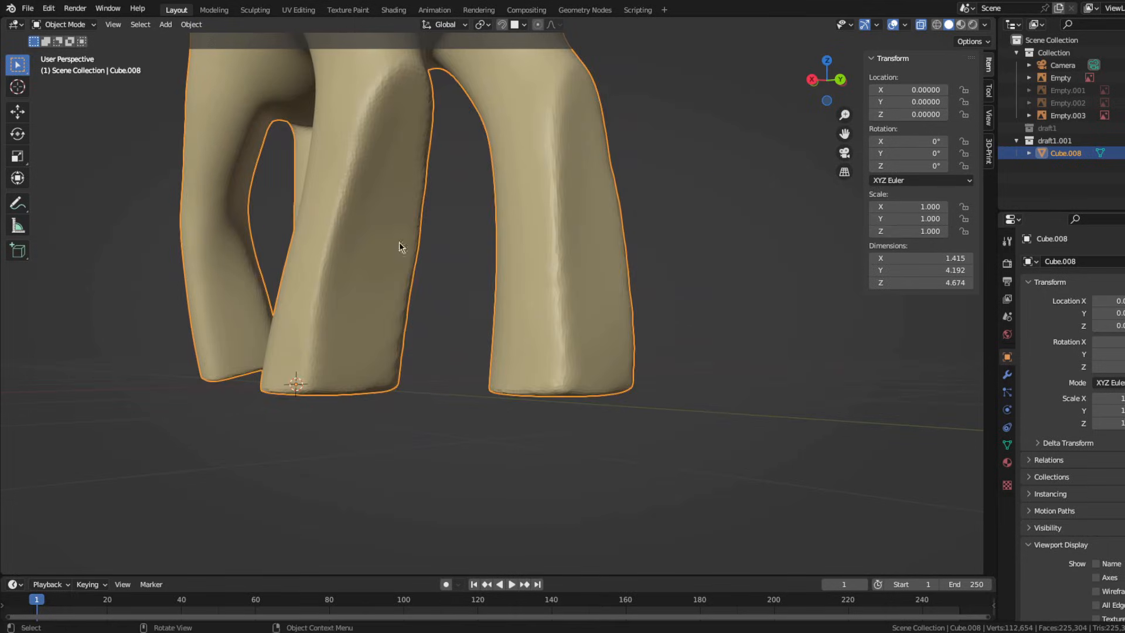
pyautogui.click(65, 24)
pyautogui.click(68, 63)
pyautogui.click(18, 241)
pyautogui.moveTo(287, 302); pyautogui.dragTo(332, 307, button='middle')
pyautogui.moveTo(404, 287); pyautogui.dragTo(413, 357)
pyautogui.scroll(-3, 414, 340)
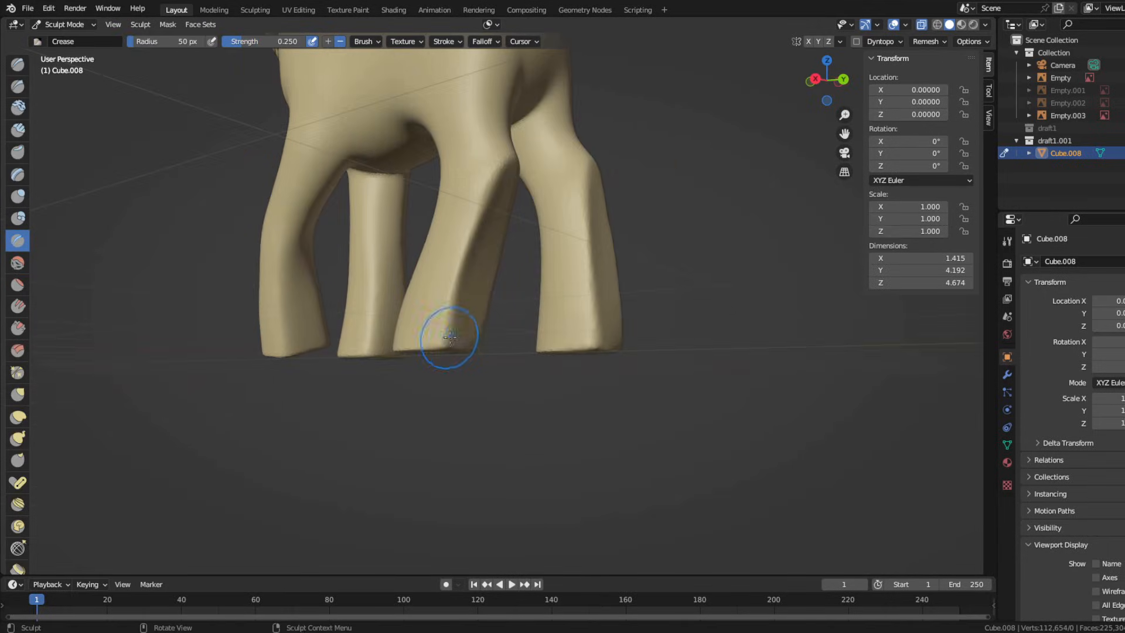
# Carve an inverted Draw Sharp stroke along the hind leg's vertical edge down to the hoof
pyautogui.moveTo(450, 337); pyautogui.dragTo(306, 332, button='middle')
pyautogui.scroll(4, 306, 332)
pyautogui.moveTo(328, 293); pyautogui.dragTo(410, 293, button='middle')
pyautogui.click(18, 87)
pyautogui.scroll(-2, 469, 293)
pyautogui.keyDown('ctrl'); pyautogui.moveTo(483, 269); pyautogui.dragTo(468, 377); pyautogui.keyUp('ctrl')
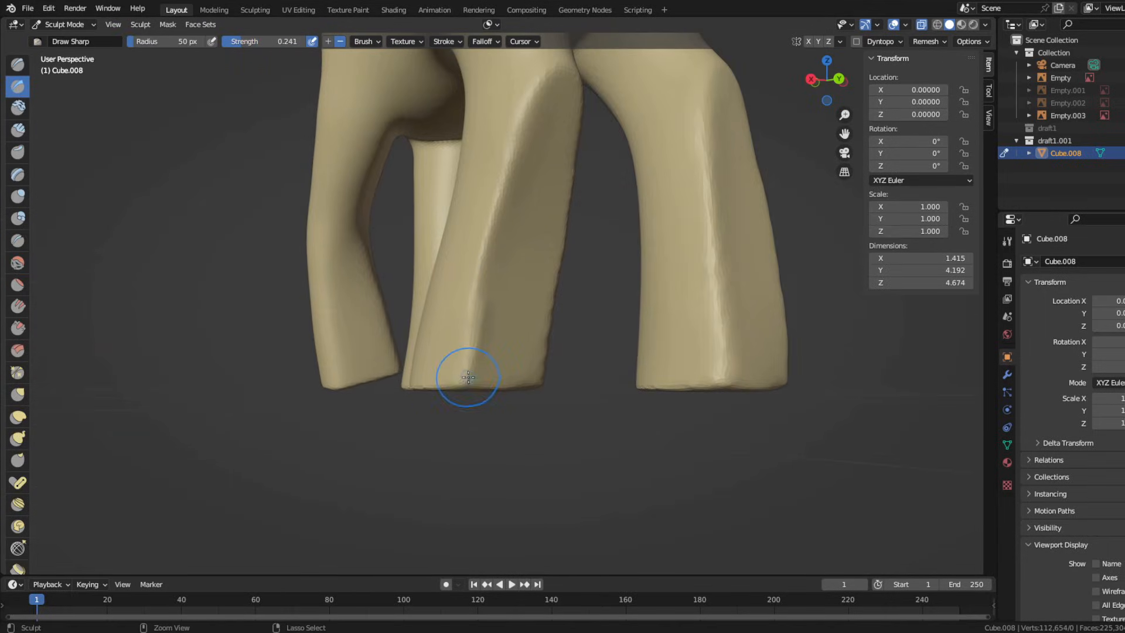
# Choose the Crease brush with a strength of 0.131 and inspect the leg edges
pyautogui.click(16, 240)
pyautogui.moveTo(190, 190); pyautogui.dragTo(213, 201, button='middle')
pyautogui.moveTo(261, 41); pyautogui.dragTo(259, 41)
pyautogui.scroll(-1, 523, 358)
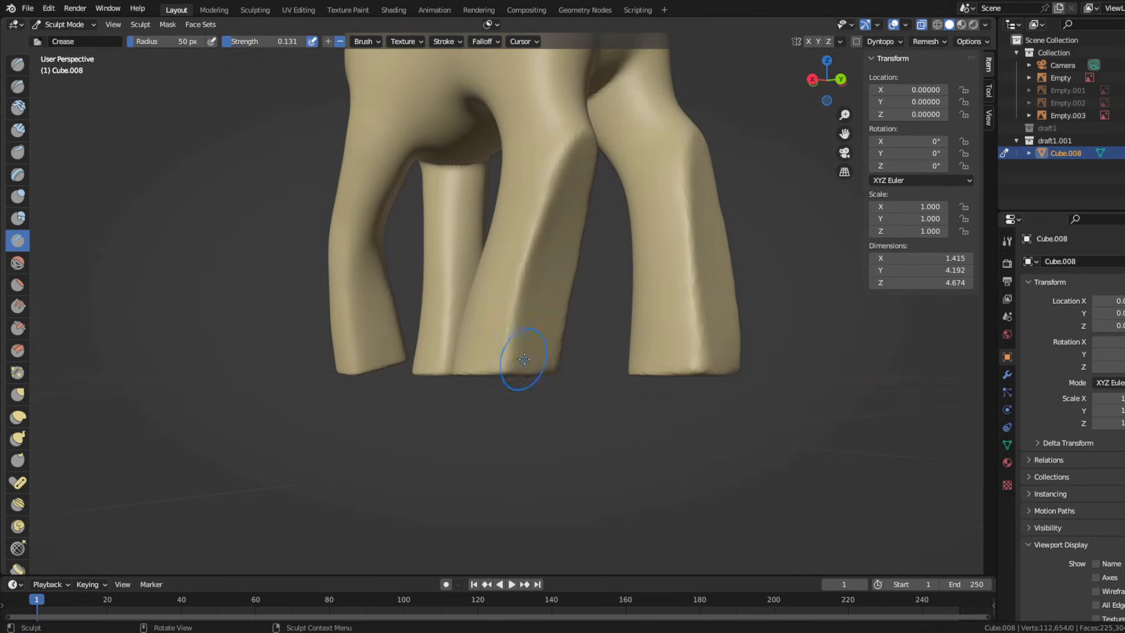
pyautogui.moveTo(486, 336); pyautogui.dragTo(425, 232, button='middle')
pyautogui.moveTo(434, 303)
pyautogui.mouseDown(button='middle')
pyautogui.moveTo(486, 233)
pyautogui.moveTo(401, 290)
pyautogui.moveTo(489, 331)
pyautogui.moveTo(740, 243)
pyautogui.moveTo(496, 319)
pyautogui.mouseUp(button='middle')
pyautogui.hotkey('shift', 's')
pyautogui.moveTo(481, 271)
pyautogui.mouseDown(button='middle')
pyautogui.moveTo(68, 271)
pyautogui.moveTo(526, 296)
pyautogui.mouseUp(button='middle')
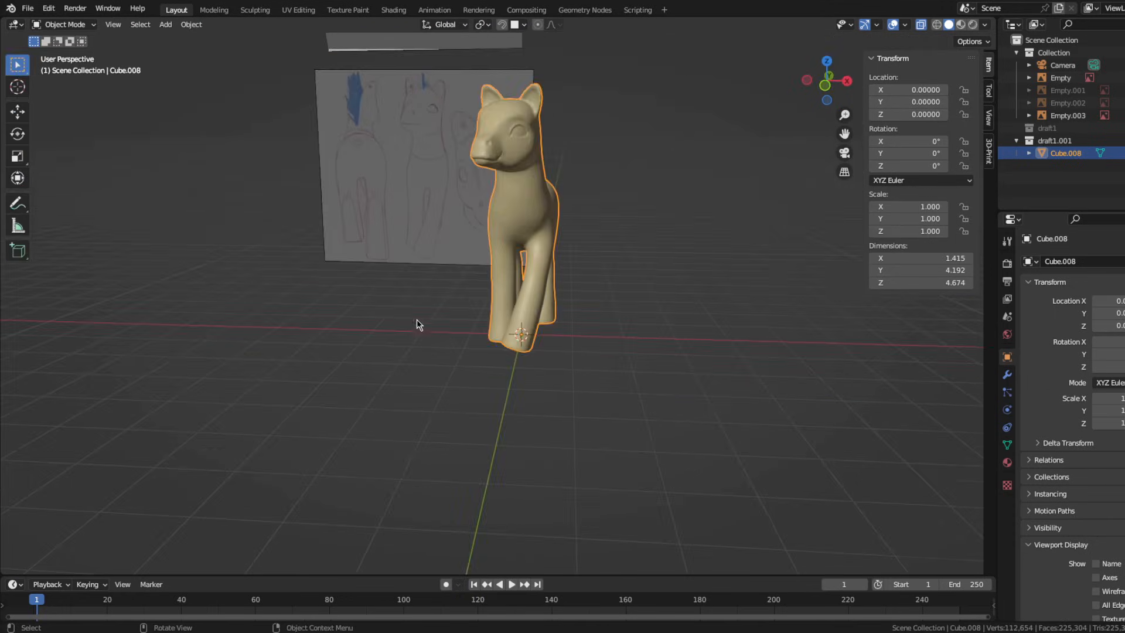
# Set the Grab brush's radius to 90 px and check the profile of the pony's head and neck
pyautogui.moveTo(416, 319); pyautogui.dragTo(479, 338, button='middle')
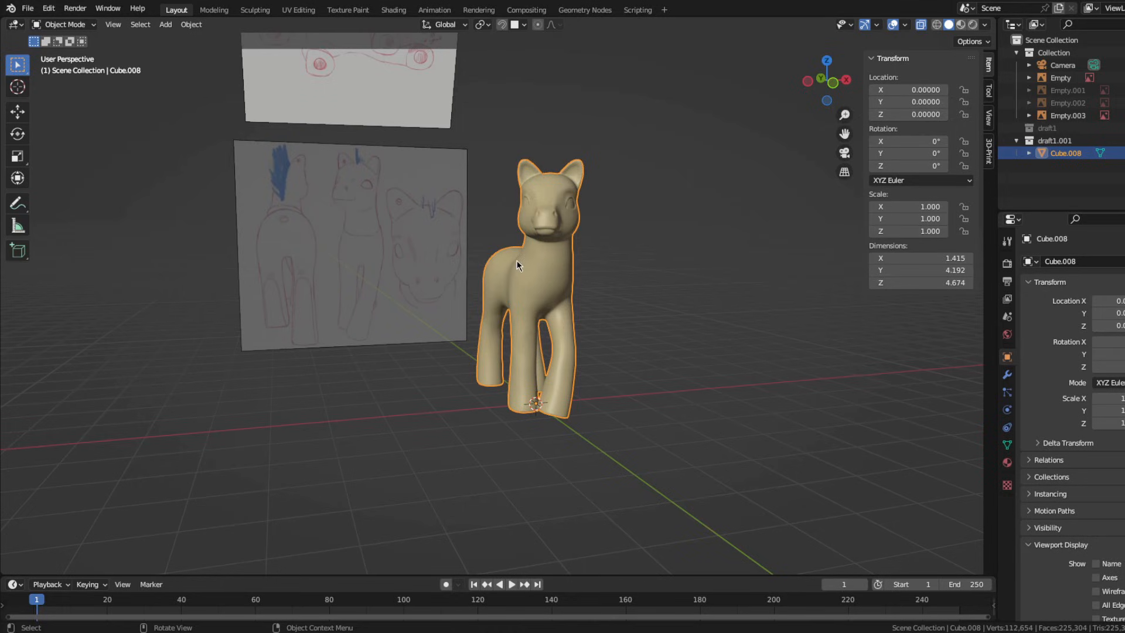
pyautogui.moveTo(517, 260)
pyautogui.mouseDown(button='middle')
pyautogui.moveTo(607, 258)
pyautogui.moveTo(481, 206)
pyautogui.moveTo(509, 237)
pyautogui.mouseUp(button='middle')
pyautogui.scroll(5, 481, 206)
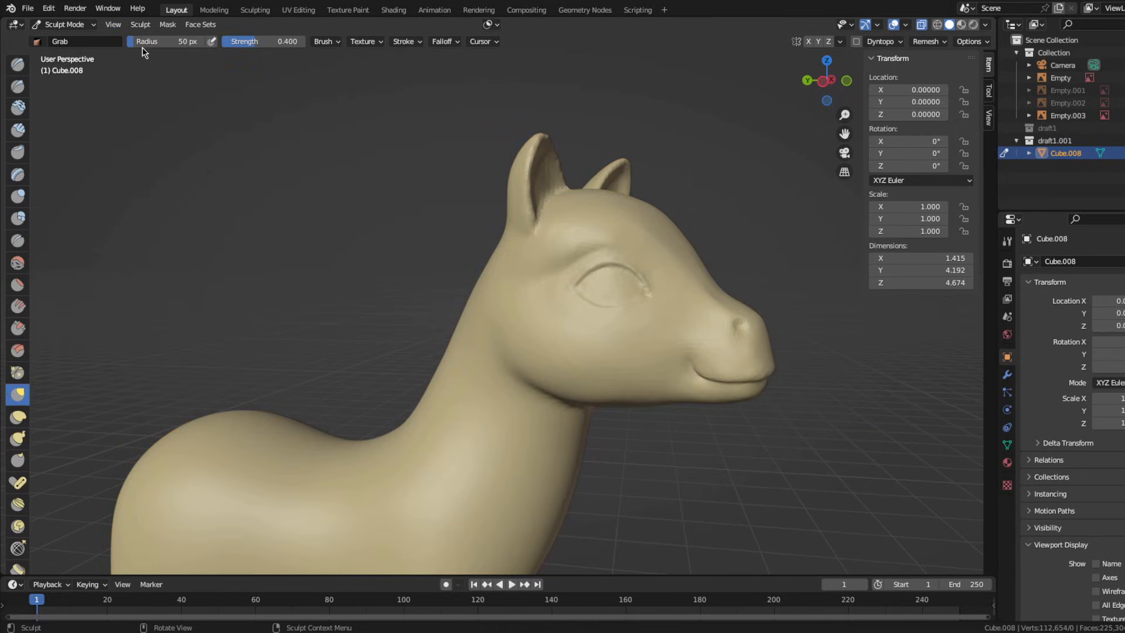
pyautogui.moveTo(144, 42); pyautogui.dragTo(170, 43)
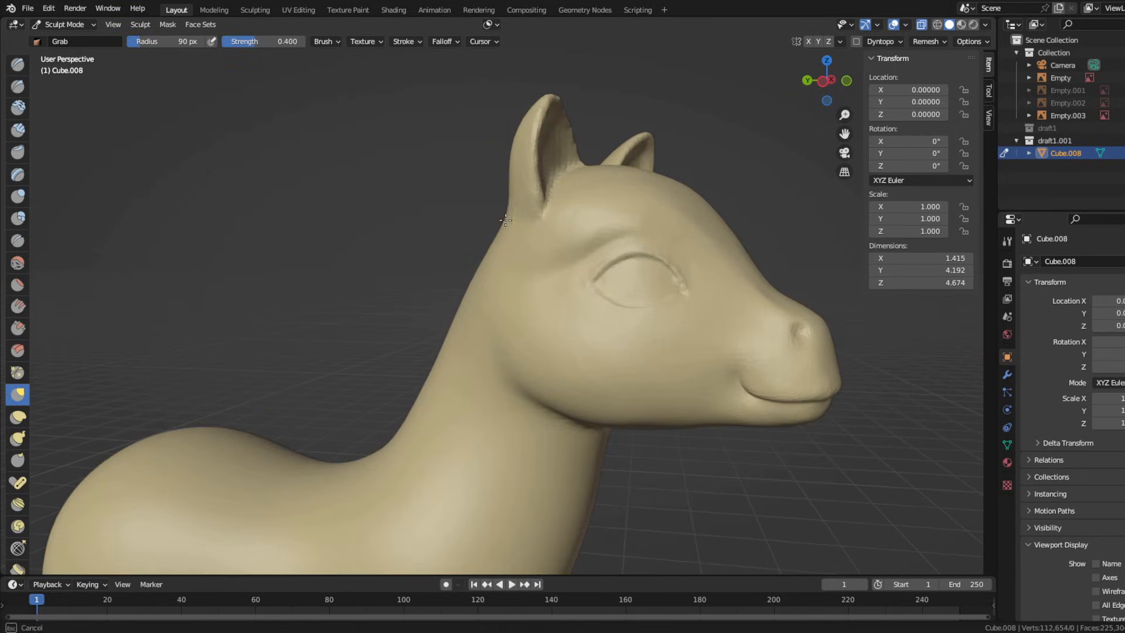
pyautogui.moveTo(503, 221); pyautogui.dragTo(484, 205, button='middle')
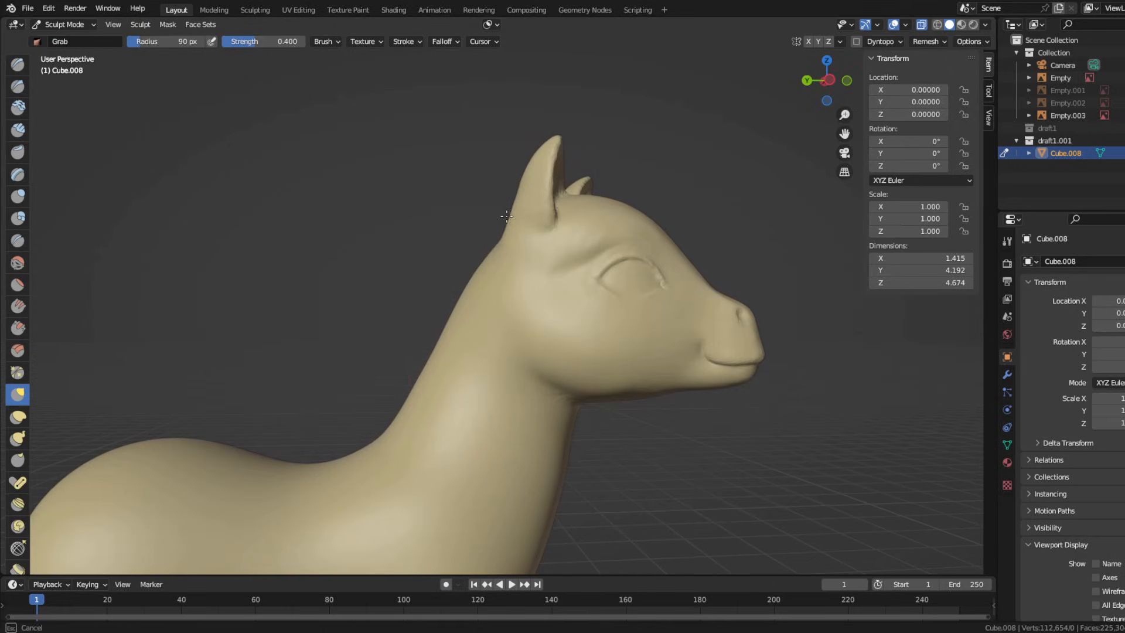
pyautogui.moveTo(499, 244)
pyautogui.mouseDown(button='middle')
pyautogui.moveTo(513, 206)
pyautogui.moveTo(285, 247)
pyautogui.moveTo(389, 239)
pyautogui.moveTo(484, 261)
pyautogui.moveTo(450, 189)
pyautogui.moveTo(276, 293)
pyautogui.moveTo(364, 327)
pyautogui.moveTo(531, 289)
pyautogui.mouseUp(button='middle')
# Return to Object Mode and save the file frillyflowers.blend
pyautogui.click(8, 259)
pyautogui.scroll(-3, 450, 189)
pyautogui.hotkey('ctrl', 'Tab')
pyautogui.moveTo(336, 269); pyautogui.dragTo(466, 210, button='middle')
pyautogui.click(28, 8)
pyautogui.click(41, 93)
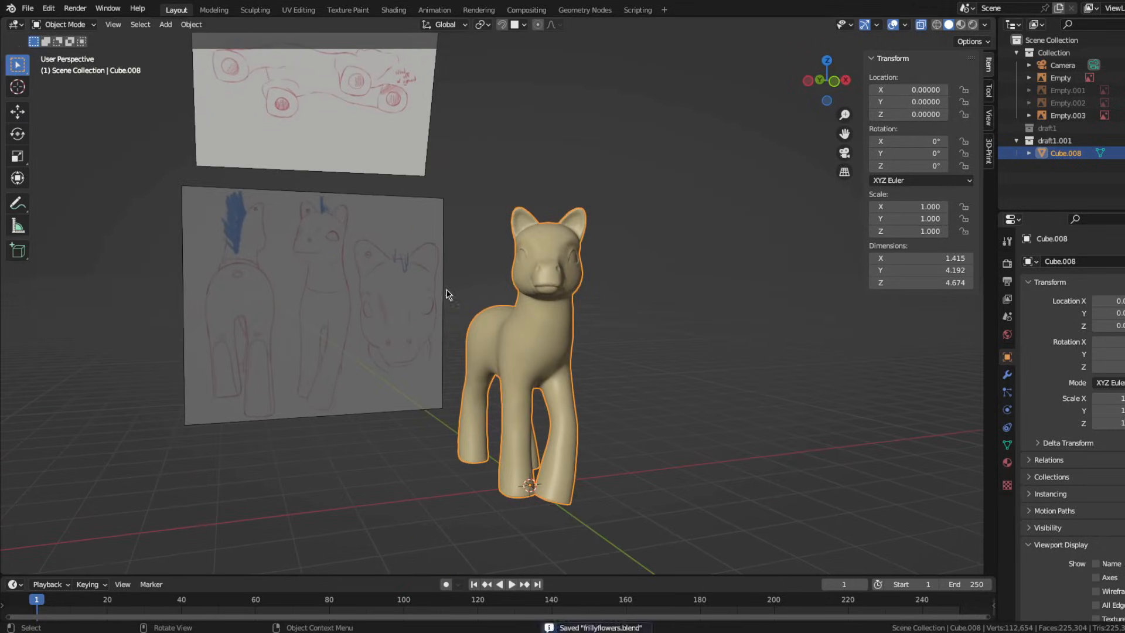
pyautogui.moveTo(447, 296); pyautogui.dragTo(246, 291, button='middle')
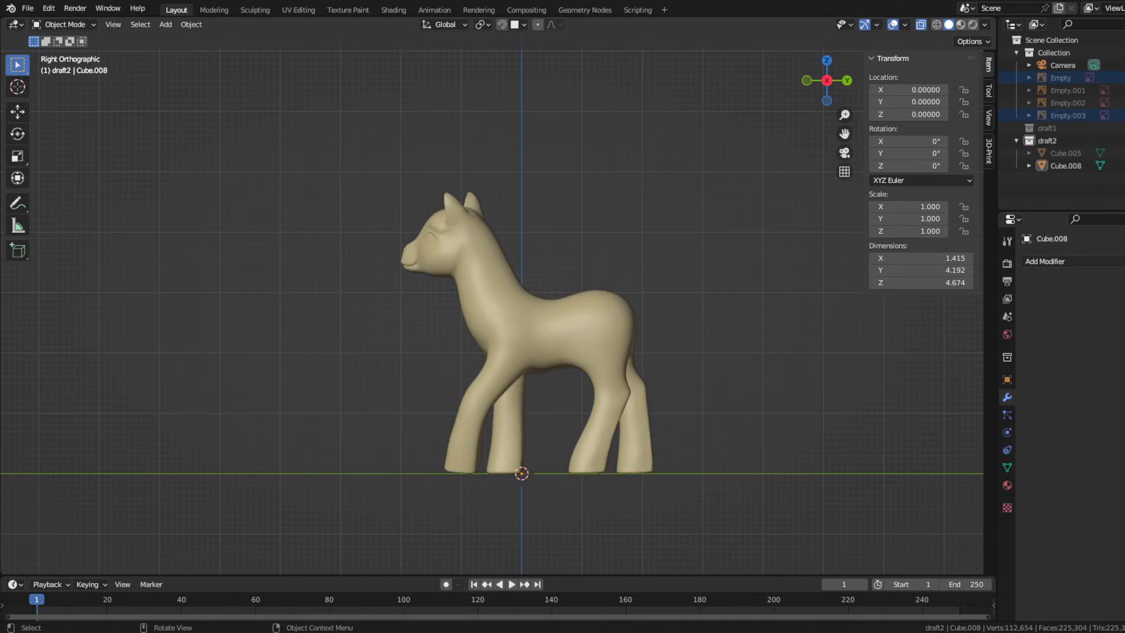
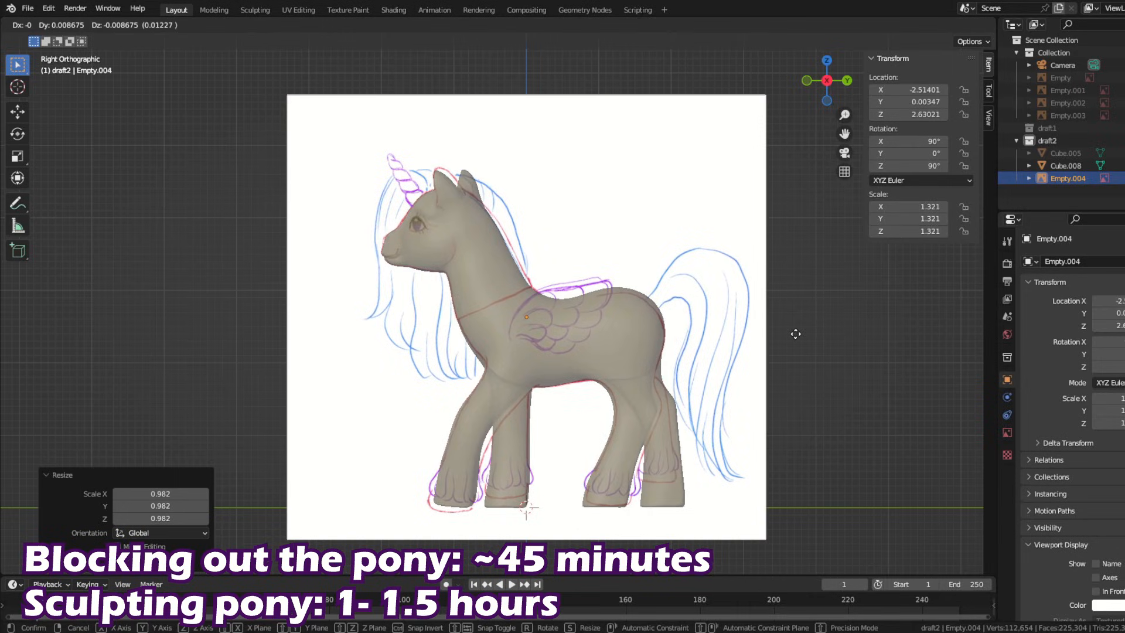
# Put the reference image Empty.004 into Collection and shift the image along the X axis
pyautogui.moveTo(1072, 180); pyautogui.dragTo(1055, 53)
pyautogui.click(1069, 180)
pyautogui.moveTo(527, 328); pyautogui.dragTo(585, 334, button='middle')
pyautogui.click(382, 328)
pyautogui.press('g')
pyautogui.press('x')
pyautogui.click(312, 336)
pyautogui.press('KP_3')
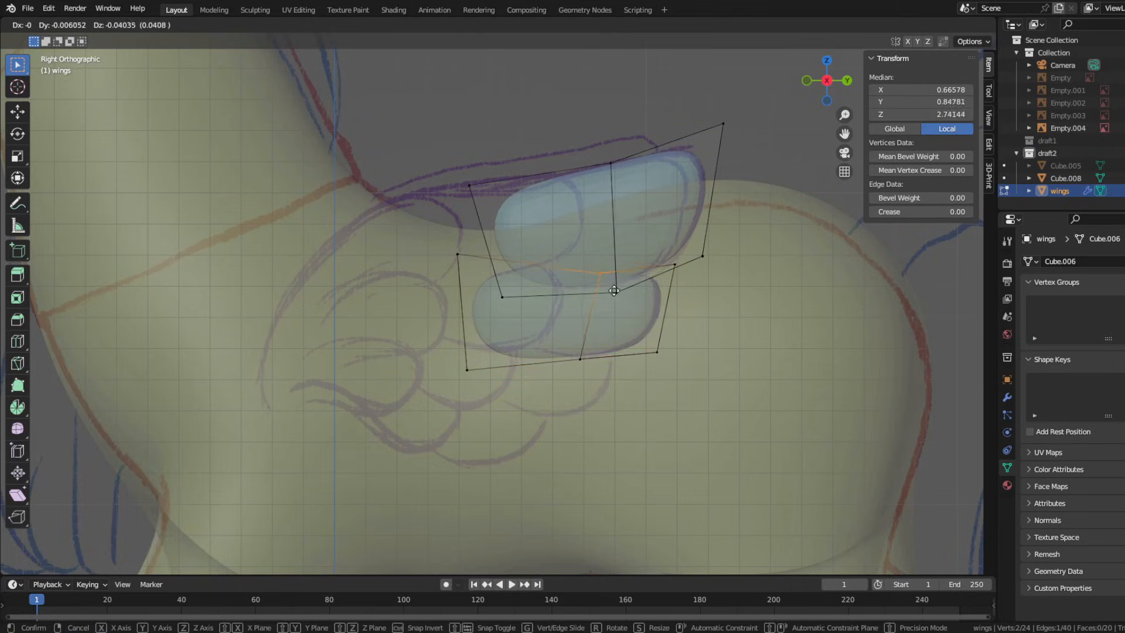
# Fit the vertices of the wing's lower feather blocks to the feather outlines in the reference sketch
pyautogui.moveTo(482, 407); pyautogui.dragTo(482, 407)
pyautogui.press('g')
pyautogui.click(513, 347)
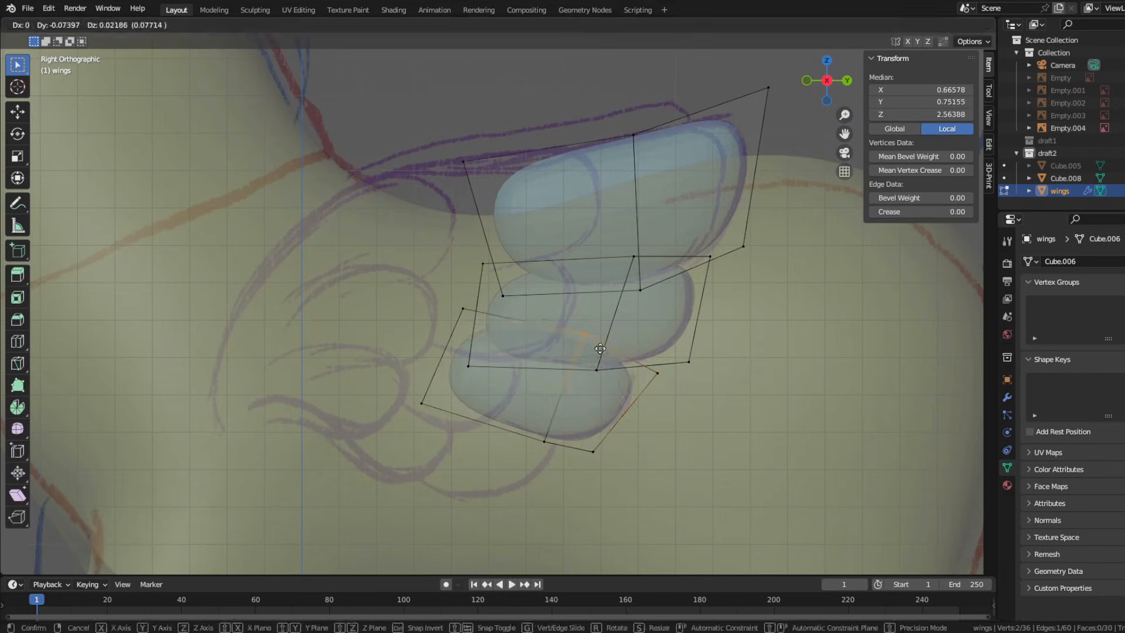
pyautogui.press('l')
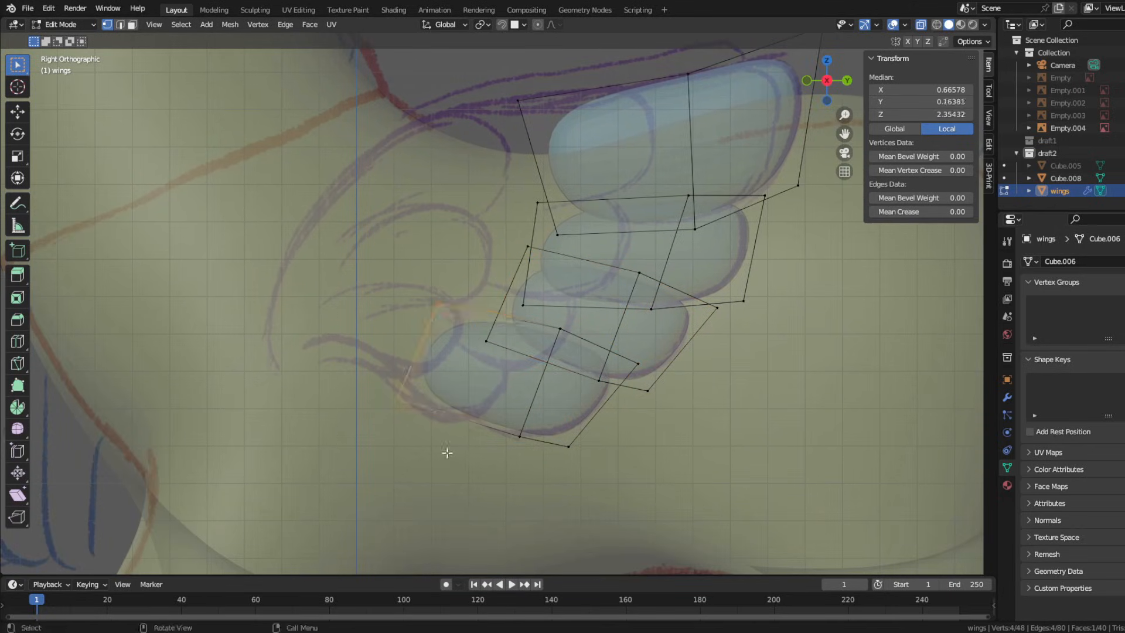
pyautogui.press('g')
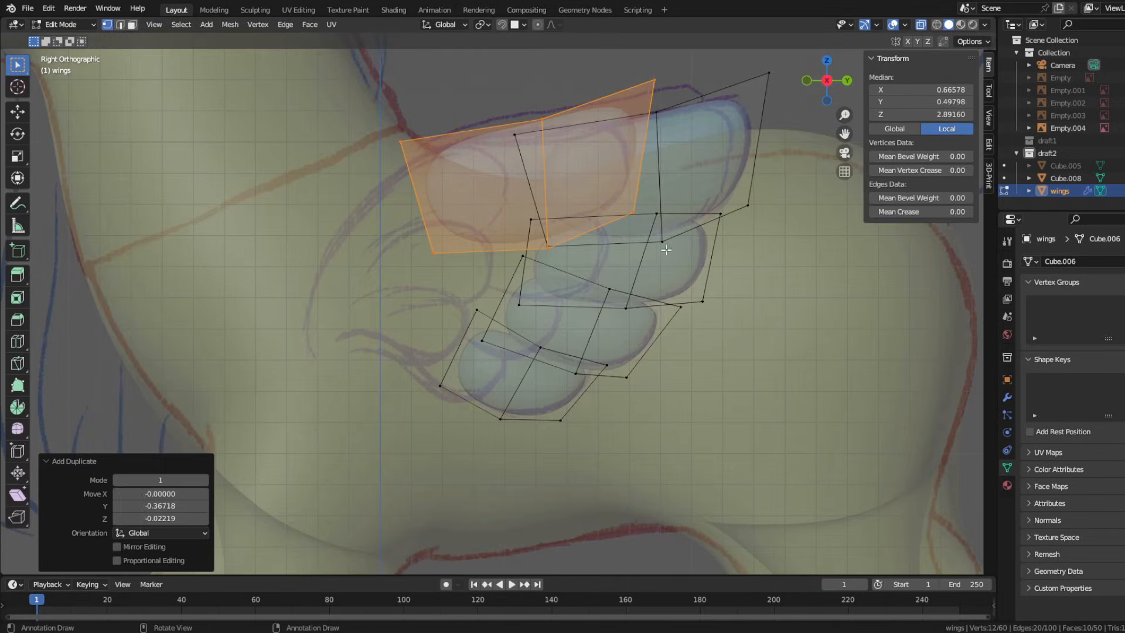
# Move the outer tip and lower middle vertices of the duplicated top feather to match the sketch
pyautogui.moveTo(573, 60); pyautogui.dragTo(673, 94)
pyautogui.press('g')
pyautogui.click(646, 138)
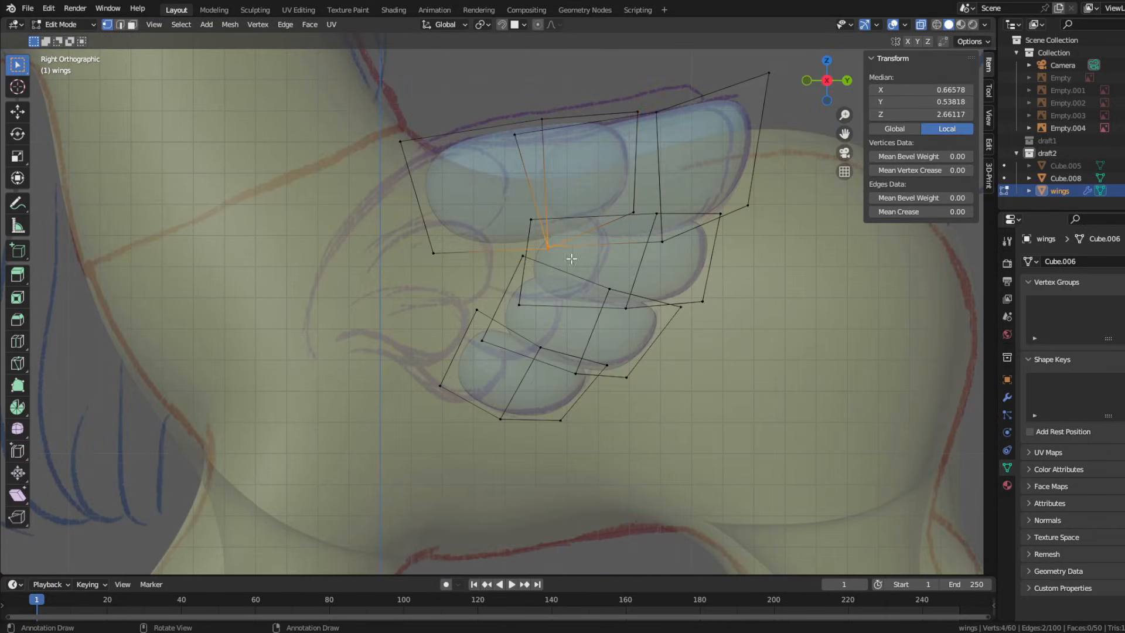
pyautogui.keyDown('shift'); pyautogui.click(552, 249); pyautogui.keyUp('shift')
pyautogui.scroll(3, 552, 246)
pyautogui.press('g')
pyautogui.click(565, 226)
# Move the inner upper vertices of the duplicated top feather onto the sketch and check the wing's shape
pyautogui.scroll(-2, 587, 234)
pyautogui.moveTo(366, 90); pyautogui.dragTo(432, 178)
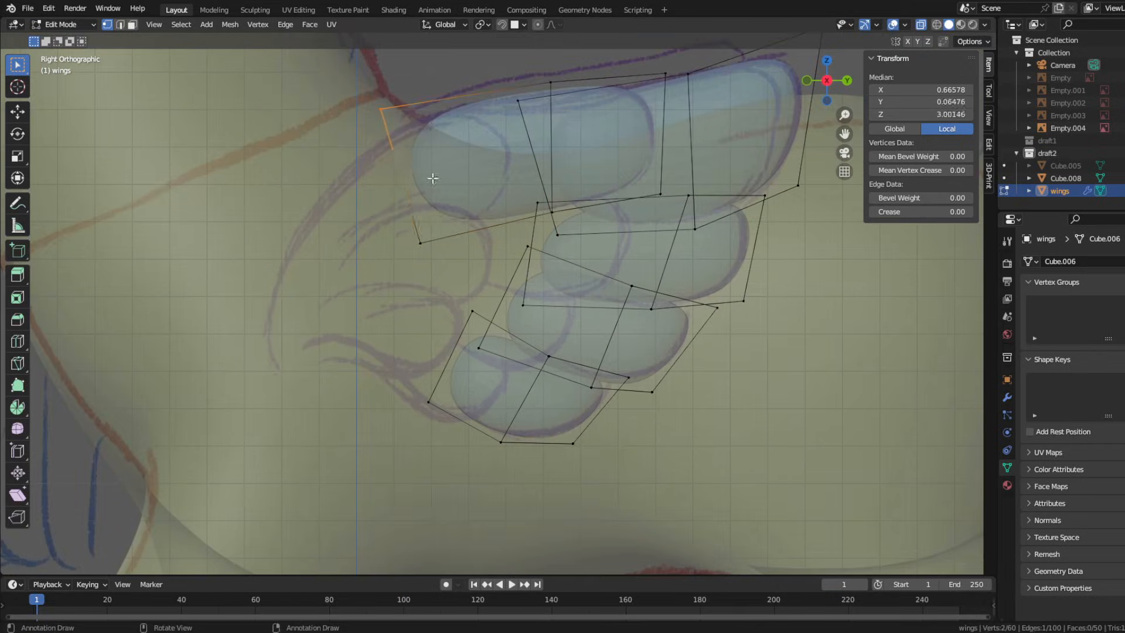
pyautogui.press('g')
pyautogui.click(443, 182)
pyautogui.moveTo(443, 181); pyautogui.dragTo(630, 263, button='middle')
pyautogui.press('Tab')
pyautogui.press('KP_3')
pyautogui.press('Tab')
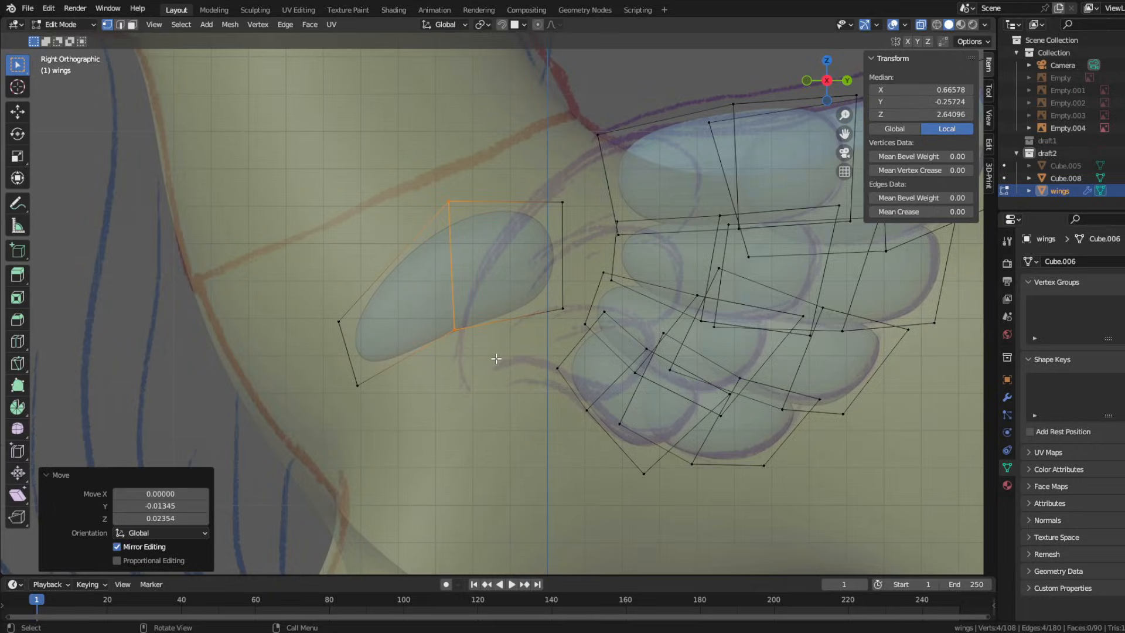
# Scale the lower end of the wing's leading-edge piece and raise its lower middle vertices into an arch
pyautogui.moveTo(308, 273); pyautogui.dragTo(423, 426)
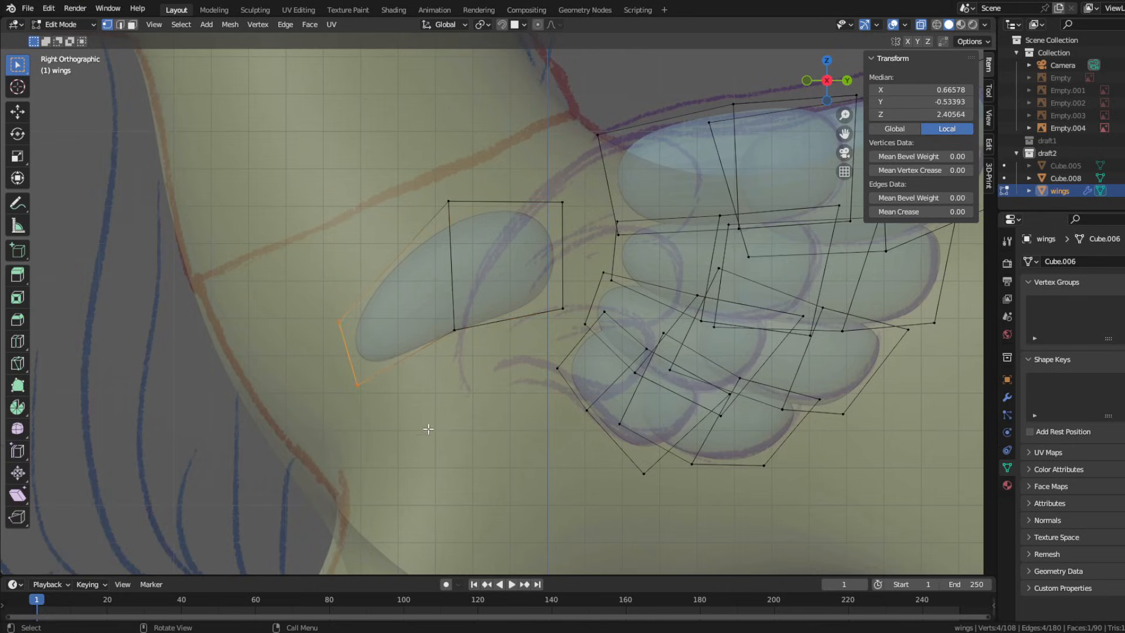
pyautogui.press('s')
pyautogui.click(451, 428)
pyautogui.click(454, 330)
pyautogui.press('g')
pyautogui.click(518, 313)
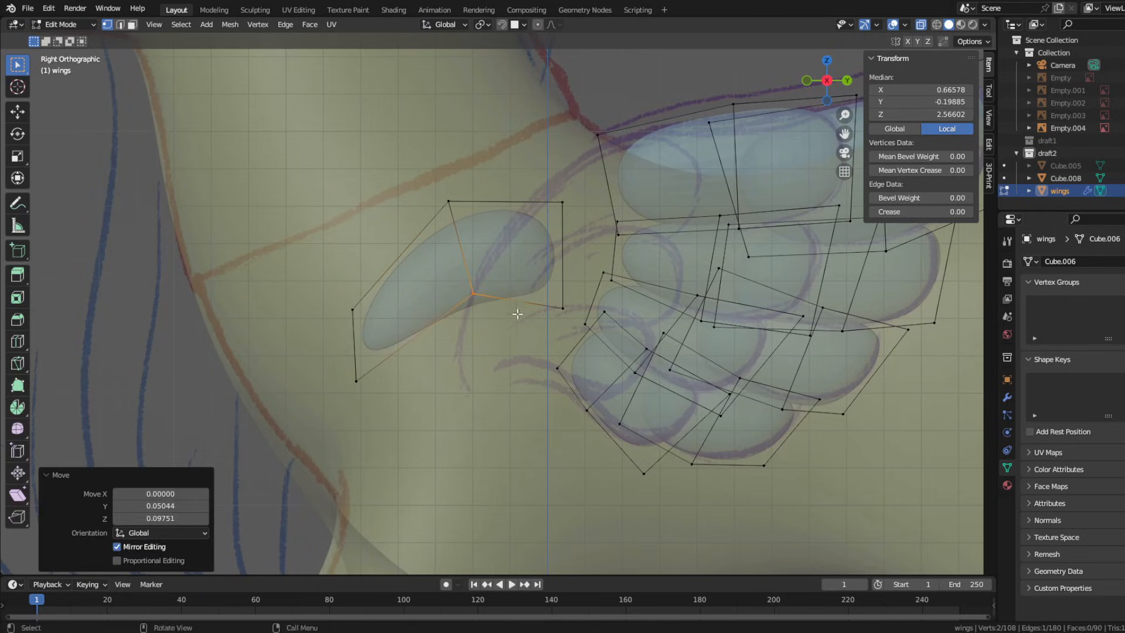
# Move and rotate the lower end of the leading-edge piece, then extrude it downward
pyautogui.moveTo(316, 281); pyautogui.dragTo(418, 424)
pyautogui.press('g')
pyautogui.click(442, 424)
pyautogui.press('r')
pyautogui.press('e')
pyautogui.press('g')
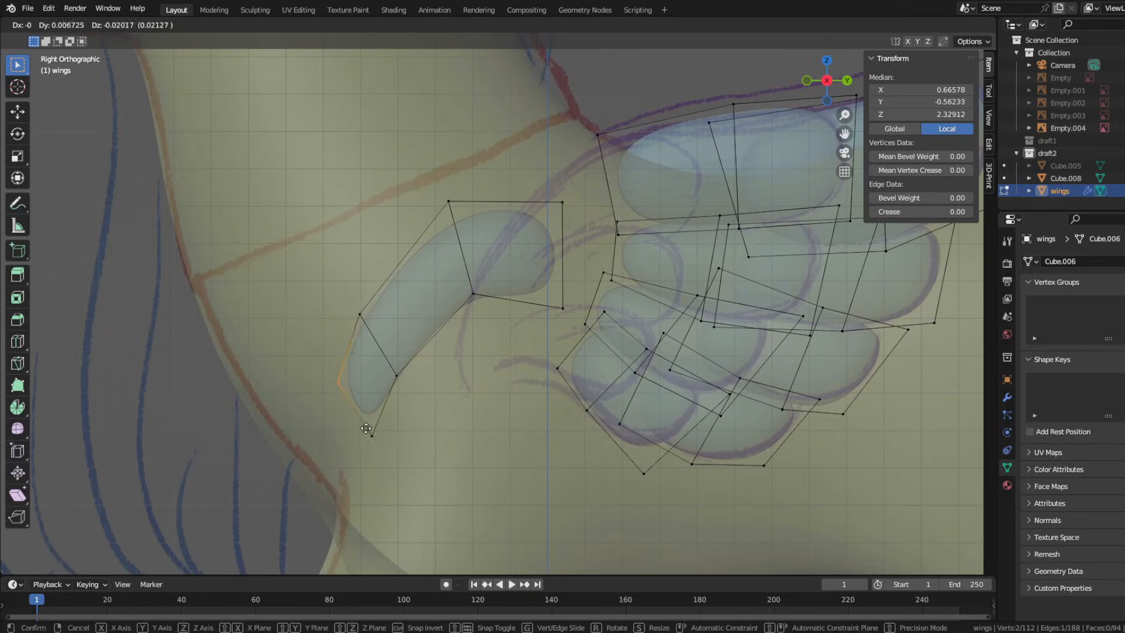
# Adjust the outer bend vertices of the leading-edge piece and select all its linked geometry
pyautogui.moveTo(331, 284); pyautogui.dragTo(400, 336)
pyautogui.press('g')
pyautogui.click(455, 364)
pyautogui.hotkey('ctrl', 'l')
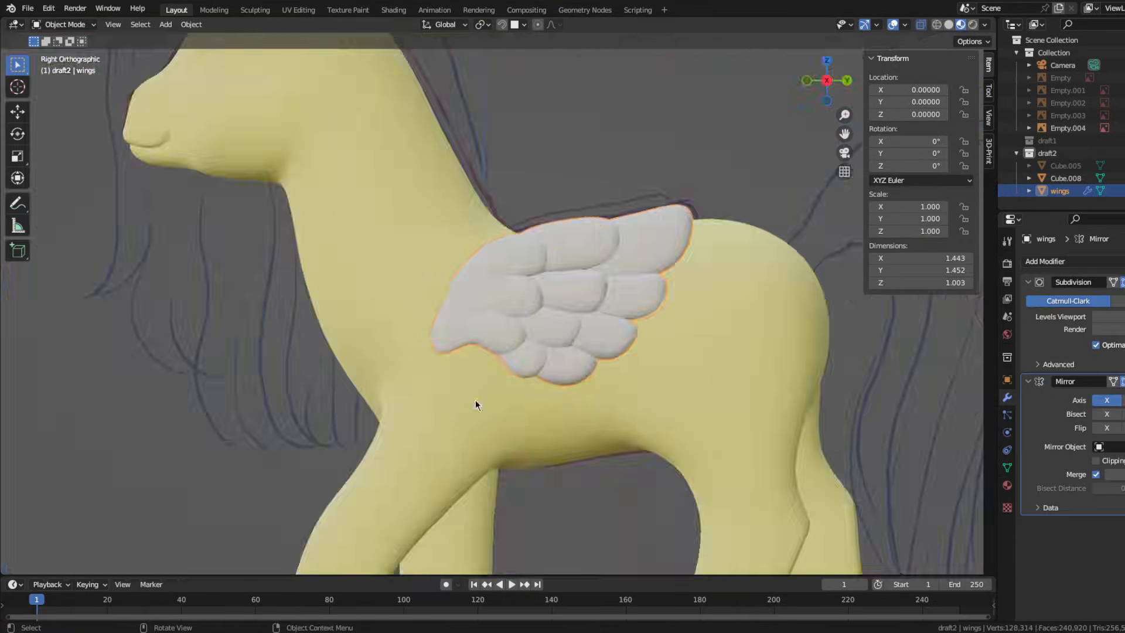
# Duplicate the wings with the original hidden and apply the Subdivision modifier on the copy
pyautogui.scroll(-4, 476, 400)
pyautogui.moveTo(476, 399); pyautogui.dragTo(518, 231, button='middle')
pyautogui.hotkey('shift', 'd')
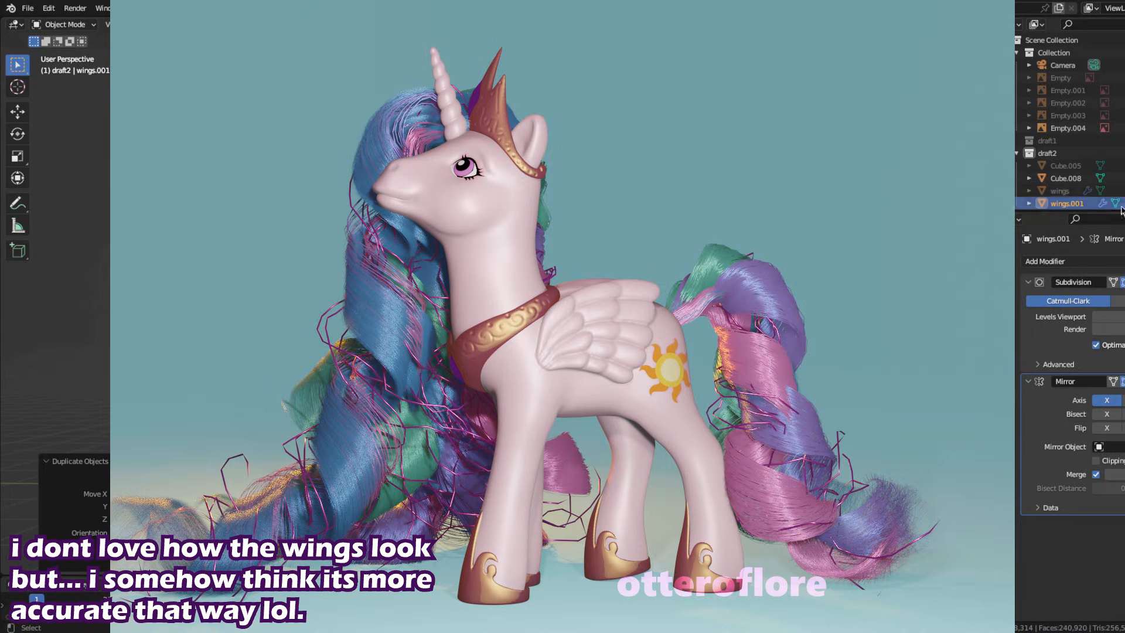
pyautogui.hotkey('ctrl', 'a')
# Add a Remesh modifier to wings.001, place it above the Mirror modifier and apply it
pyautogui.click(1061, 261)
pyautogui.click(943, 434)
pyautogui.moveTo(1121, 423); pyautogui.dragTo(1122, 288)
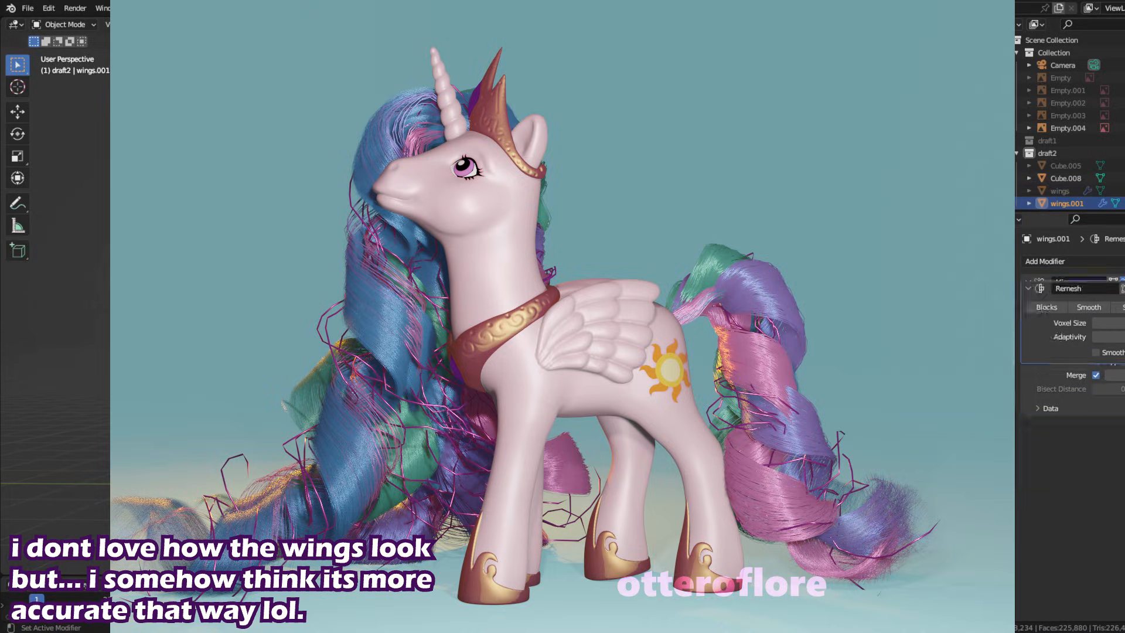
pyautogui.scroll(5, 526, 308)
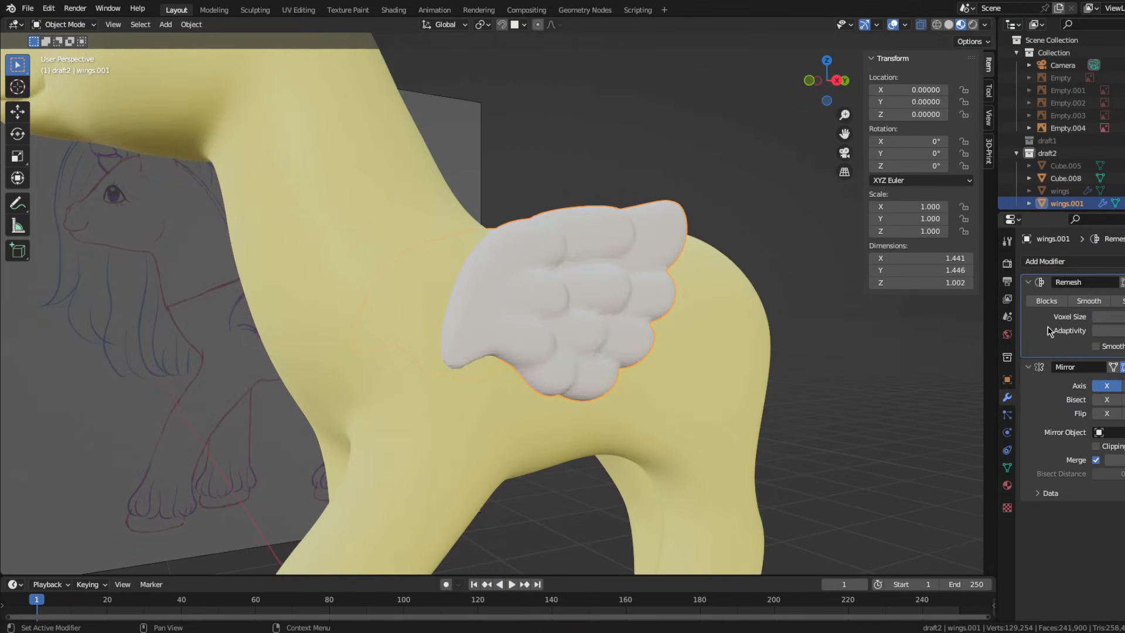
pyautogui.press('Return')
pyautogui.moveTo(732, 289); pyautogui.dragTo(680, 289, button='middle')
pyautogui.hotkey('ctrl', 'a')
# Switch wings.001 to Sculpt Mode and smooth the front tip of the wing with the Smooth brush
pyautogui.click(64, 24)
pyautogui.click(70, 62)
pyautogui.click(17, 263)
pyautogui.scroll(4, 379, 348)
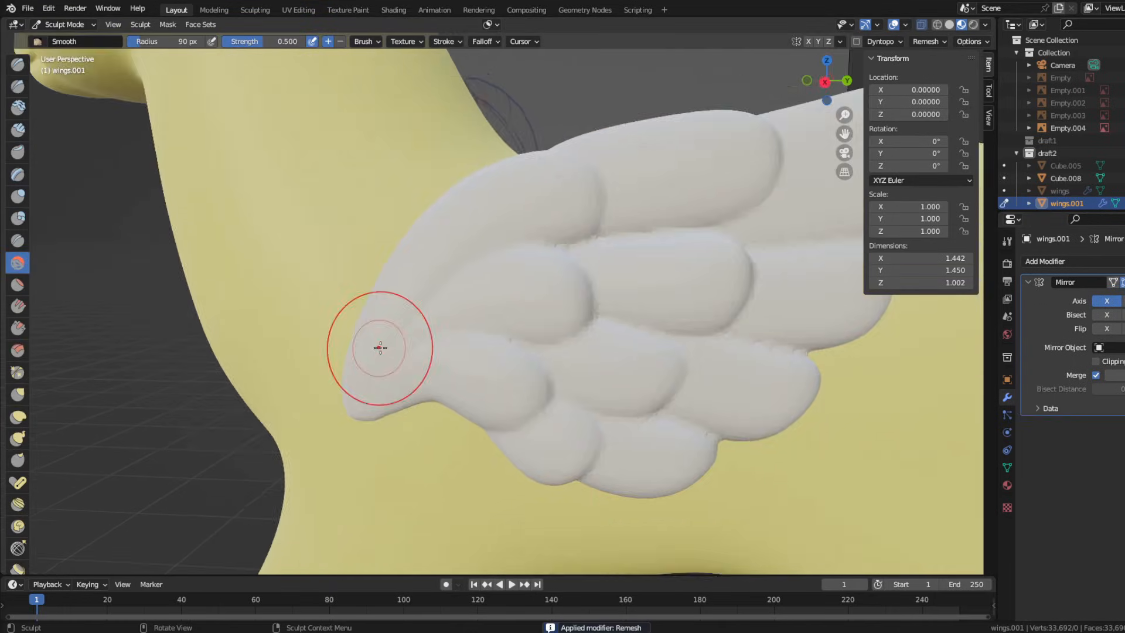
pyautogui.moveTo(379, 347)
pyautogui.mouseDown()
pyautogui.moveTo(393, 356)
pyautogui.moveTo(410, 334)
pyautogui.mouseUp()
pyautogui.scroll(-4, 632, 256)
pyautogui.moveTo(632, 256)
pyautogui.mouseDown(button='middle')
pyautogui.moveTo(375, 328)
pyautogui.moveTo(633, 258)
pyautogui.mouseUp(button='middle')
# Switch to solid shading and sharpen the grooves between the wing's feathers with the Draw Sharp brush
pyautogui.click(949, 24)
pyautogui.click(17, 87)
pyautogui.scroll(4, 557, 230)
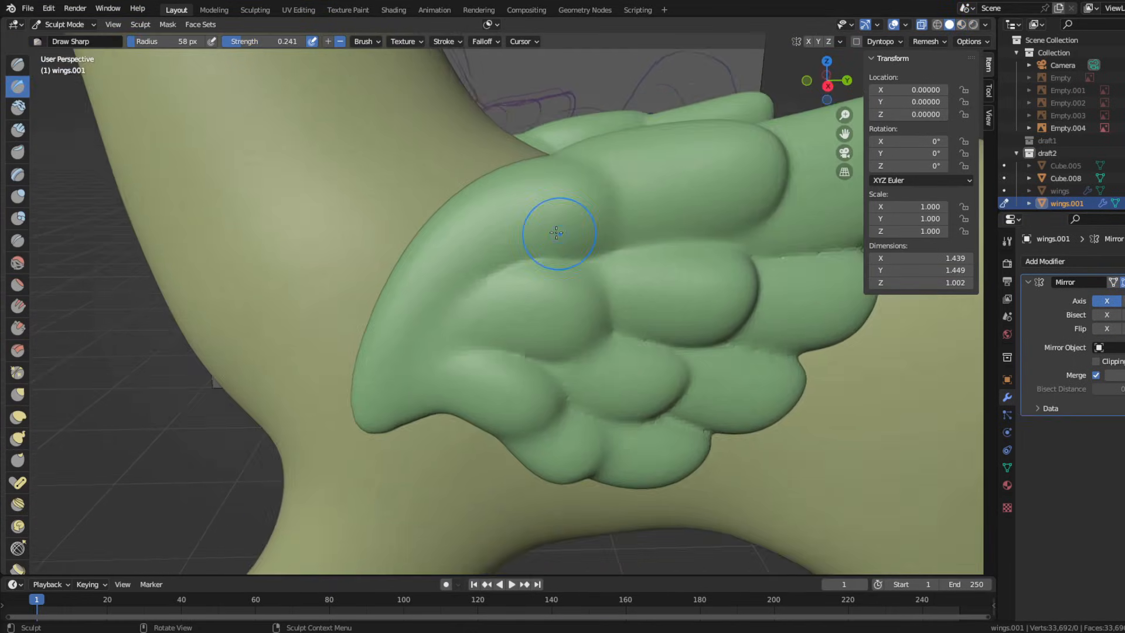
pyautogui.moveTo(548, 123); pyautogui.dragTo(644, 212)
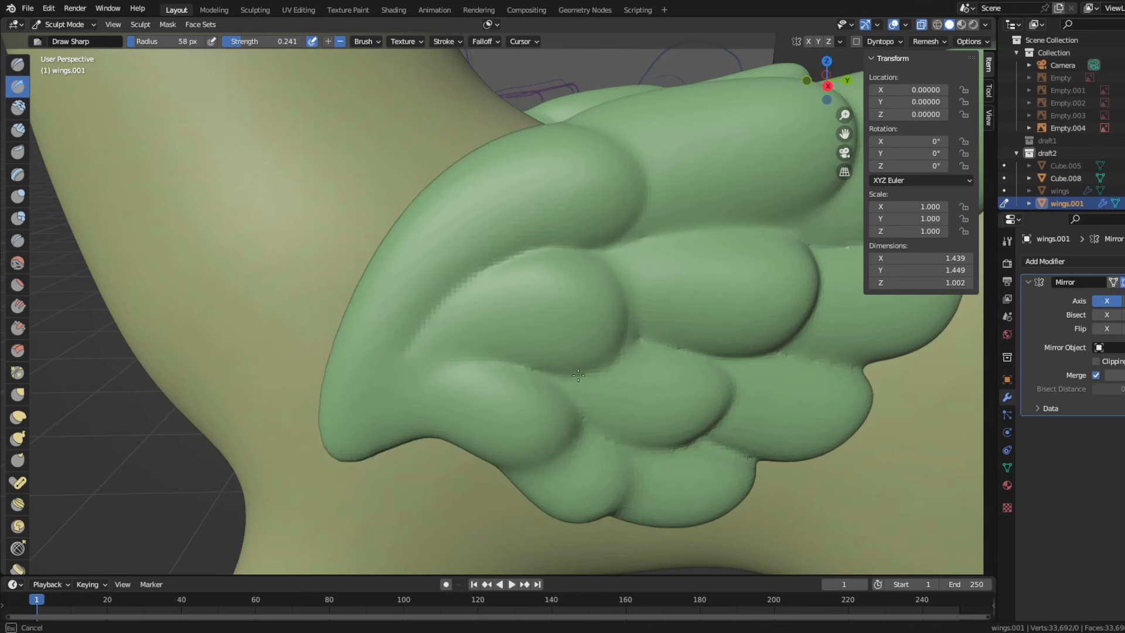
pyautogui.moveTo(640, 326); pyautogui.dragTo(548, 372)
pyautogui.moveTo(498, 323)
pyautogui.mouseDown(button='middle')
pyautogui.moveTo(480, 319)
pyautogui.moveTo(476, 284)
pyautogui.mouseUp(button='middle')
pyautogui.moveTo(591, 417); pyautogui.dragTo(608, 484)
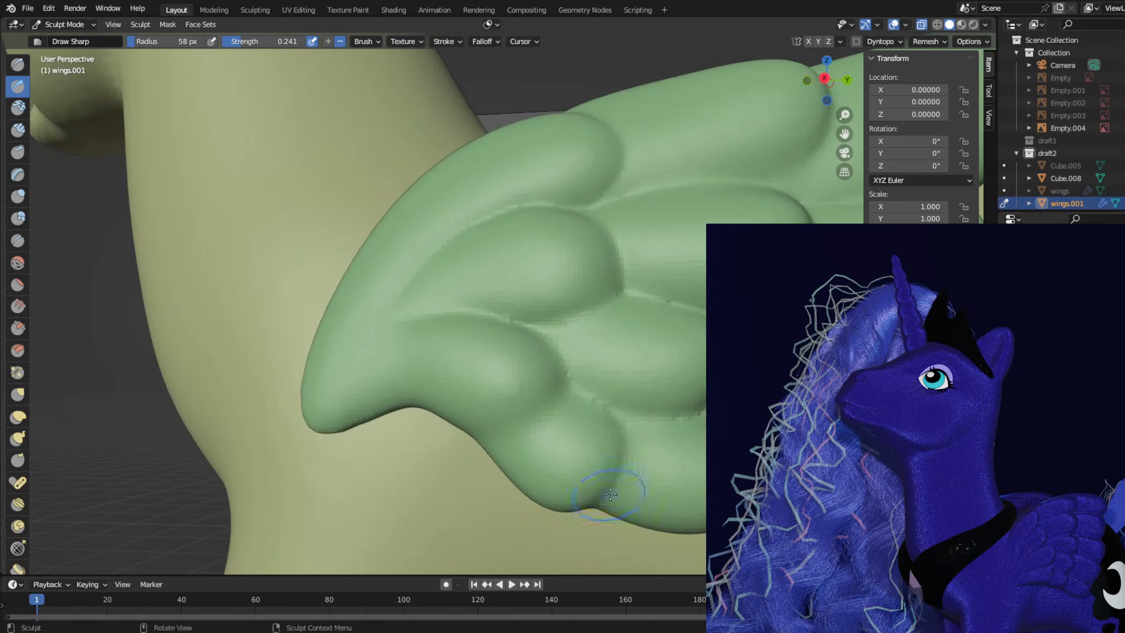
# Examine the sculpted feather grooves on the wing from near and far
pyautogui.scroll(-2, 610, 494)
pyautogui.moveTo(610, 494); pyautogui.dragTo(585, 469, button='middle')
pyautogui.scroll(-5, 586, 469)
pyautogui.scroll(5, 423, 329)
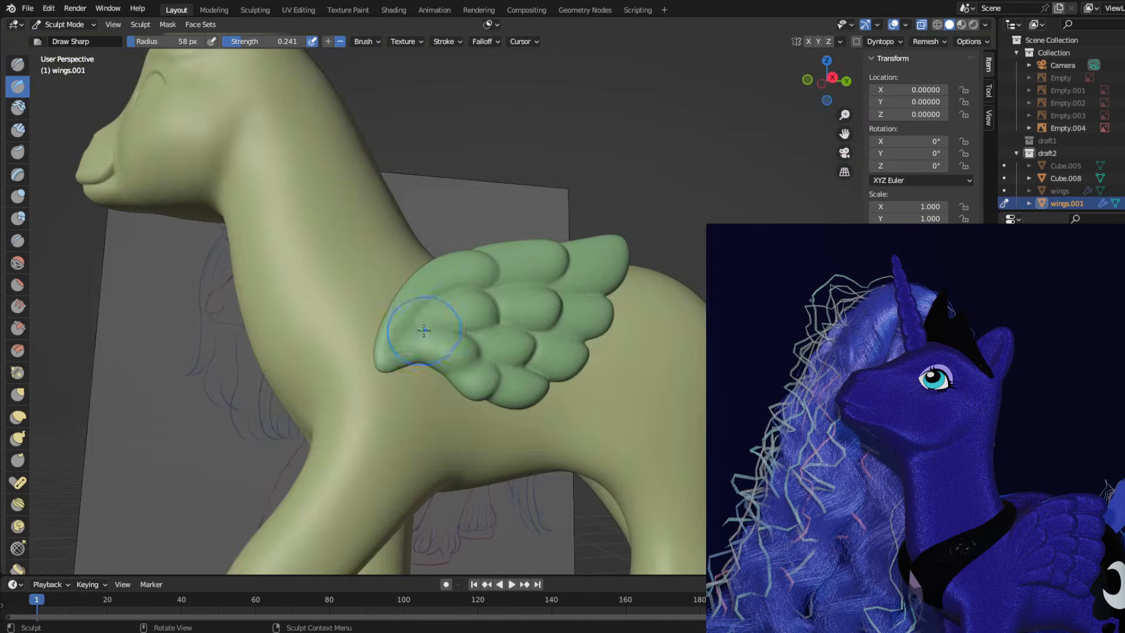
pyautogui.scroll(-3, 402, 308)
pyautogui.scroll(-3, 433, 311)
pyautogui.moveTo(402, 308)
pyautogui.mouseDown(button='middle')
pyautogui.moveTo(433, 310)
pyautogui.moveTo(380, 316)
pyautogui.moveTo(375, 305)
pyautogui.mouseUp(button='middle')
pyautogui.scroll(10, 474, 349)
# Choose the Smooth brush for softening the wing's feathers
pyautogui.click(17, 262)
pyautogui.scroll(-1, 394, 332)
pyautogui.scroll(-3, 394, 333)
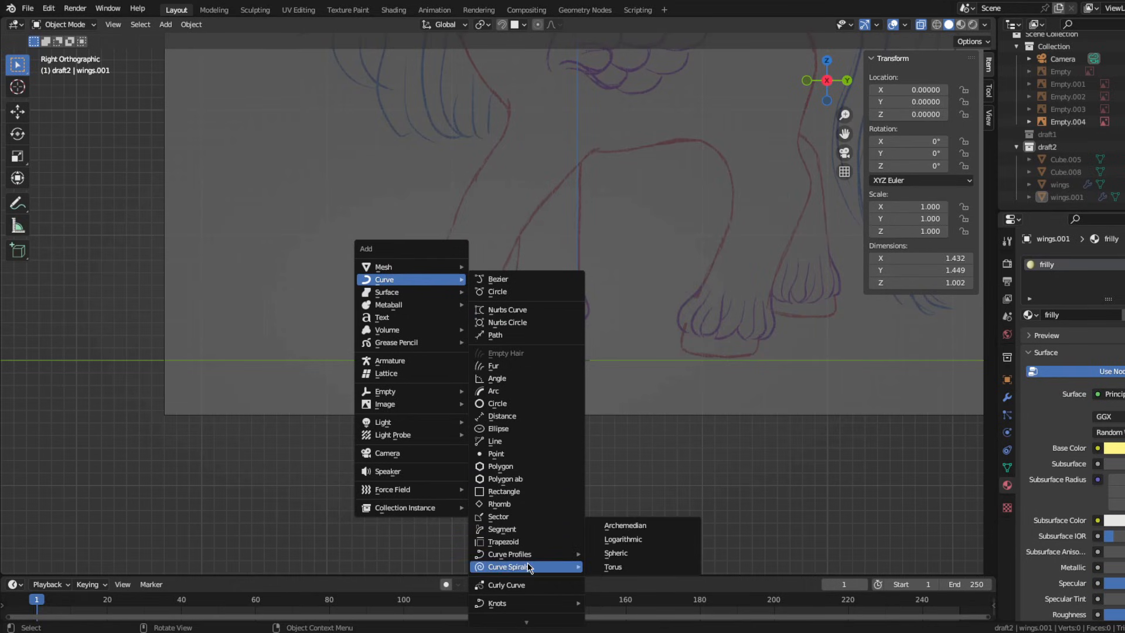
# Add a logarithmic spiral curve with a height of 0.51 and thicken it with a round bevel
pyautogui.click(627, 538)
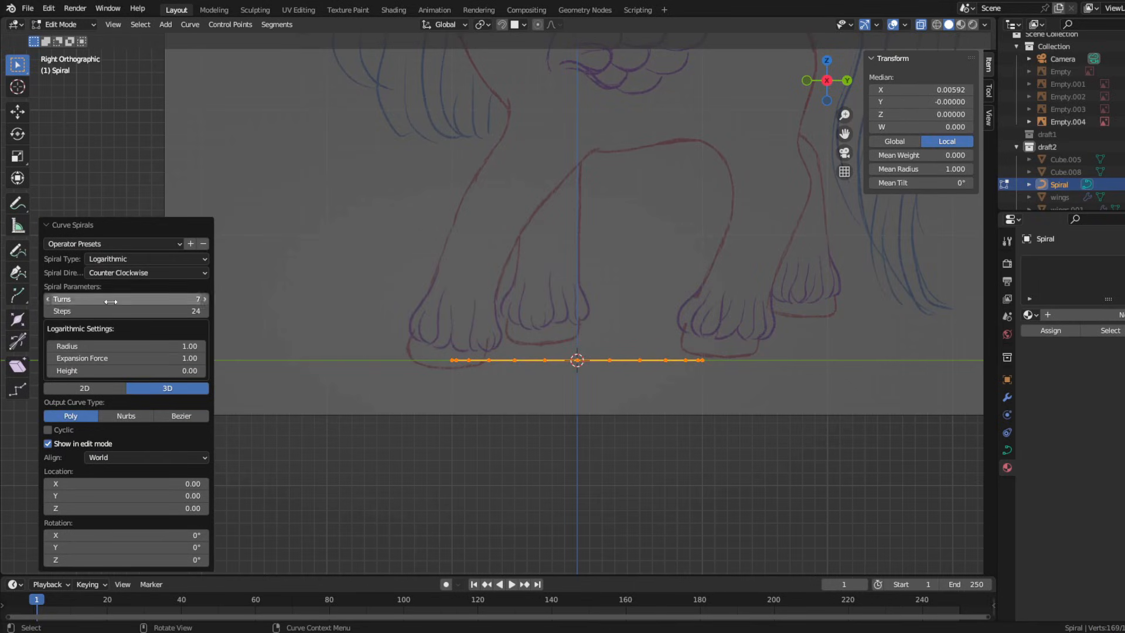
pyautogui.moveTo(112, 370); pyautogui.dragTo(755, 371)
pyautogui.scroll(-2, 791, 381)
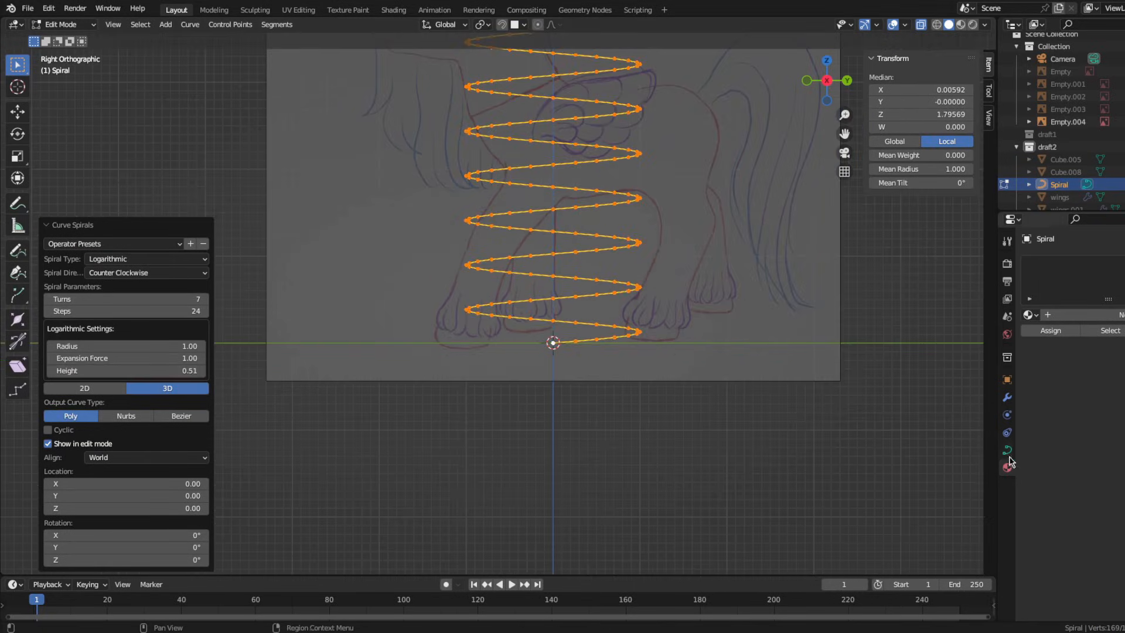
pyautogui.click(1007, 450)
pyautogui.scroll(-8, 1072, 469)
pyautogui.moveTo(1108, 495); pyautogui.dragTo(1120, 493)
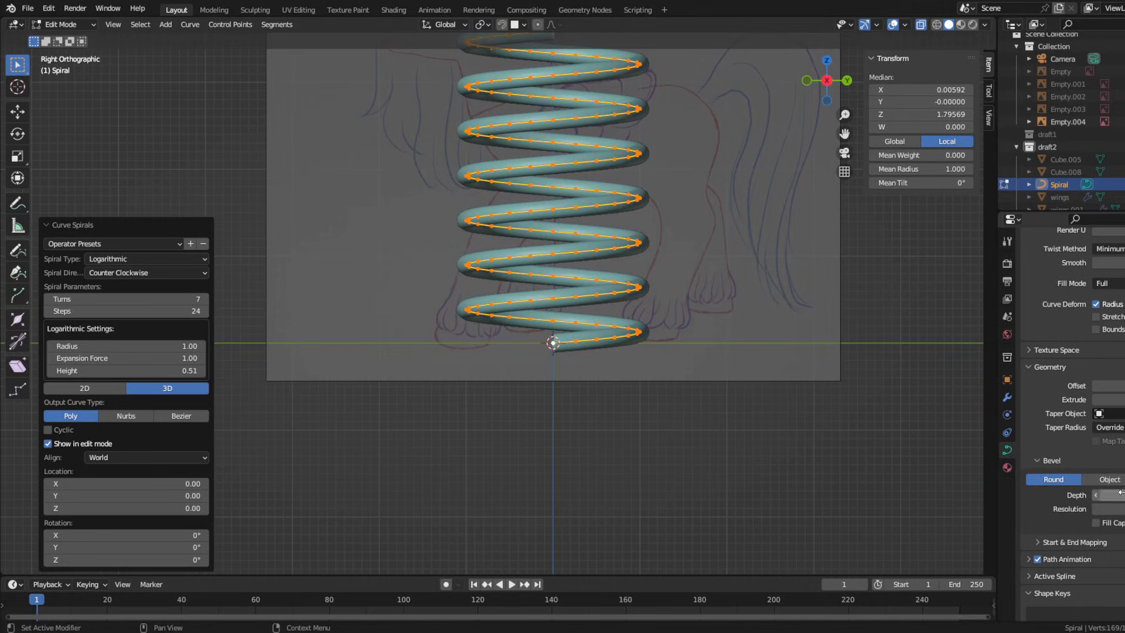
# Set the spiral to radius 0.13, 4 turns, height 0.21 and expansion force 0.94, and raise its step count
pyautogui.moveTo(147, 348); pyautogui.dragTo(181, 349)
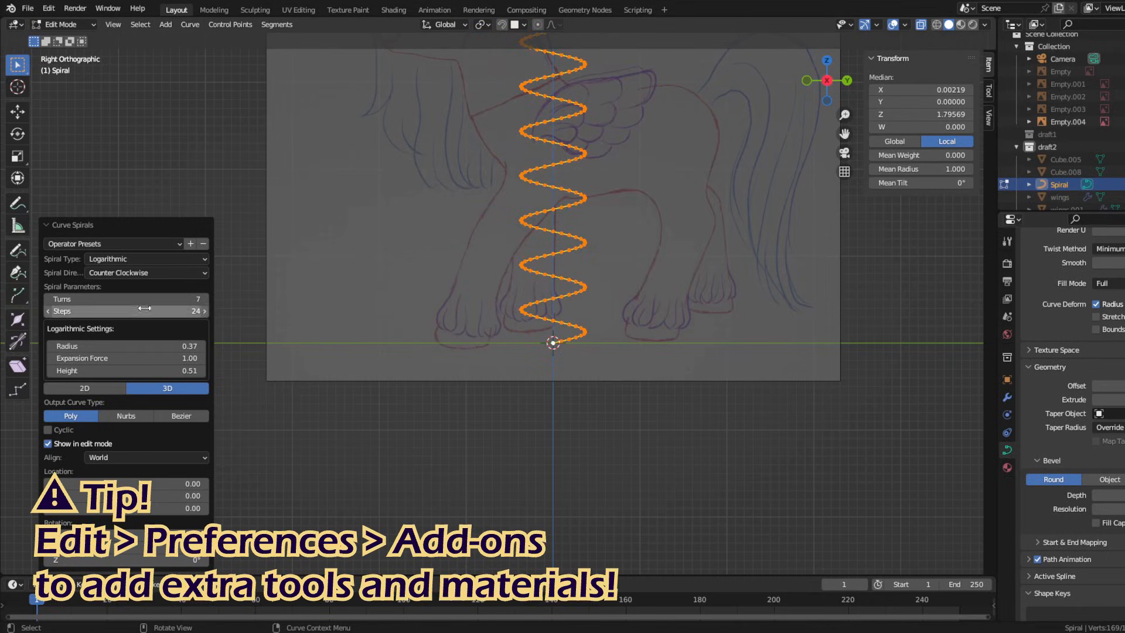
pyautogui.moveTo(144, 299); pyautogui.dragTo(734, 303)
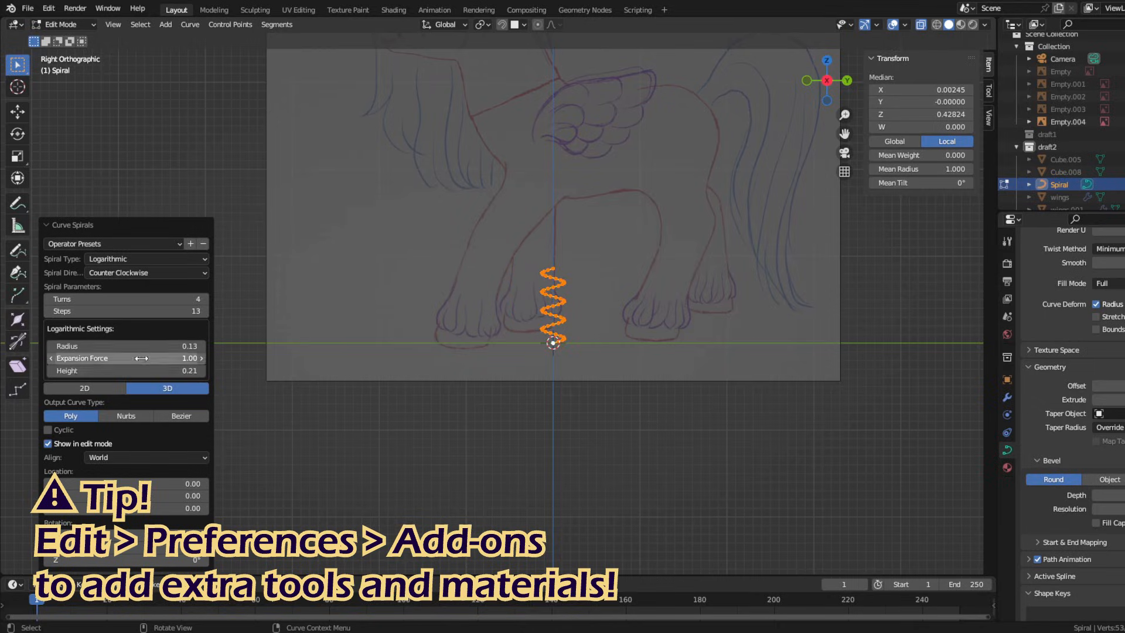
pyautogui.moveTo(141, 357); pyautogui.dragTo(713, 361)
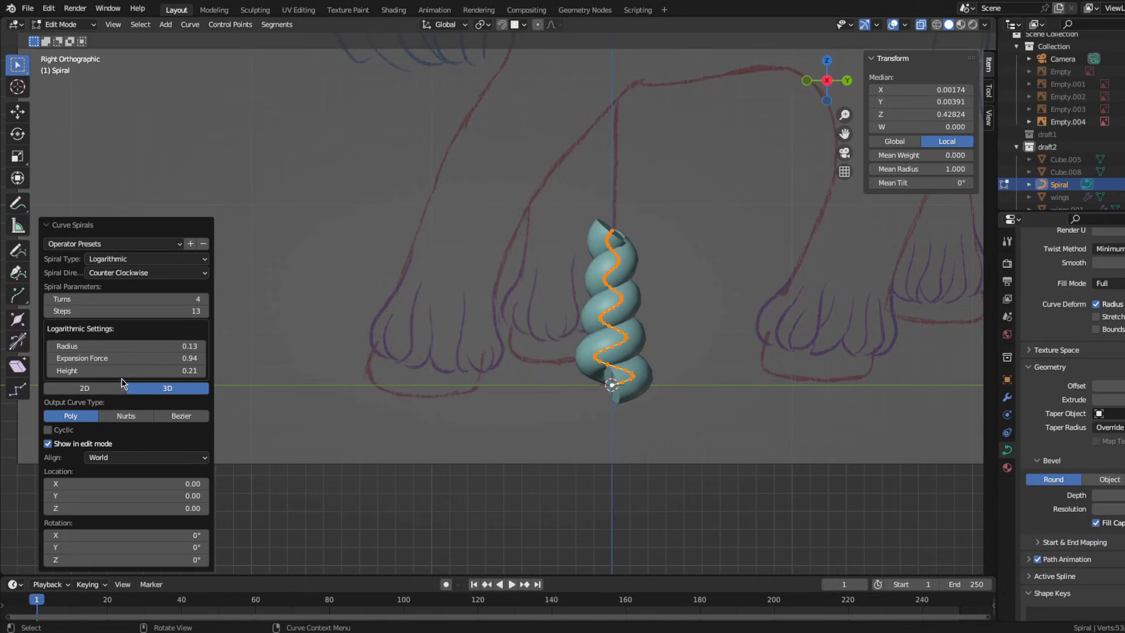
pyautogui.click(50, 357)
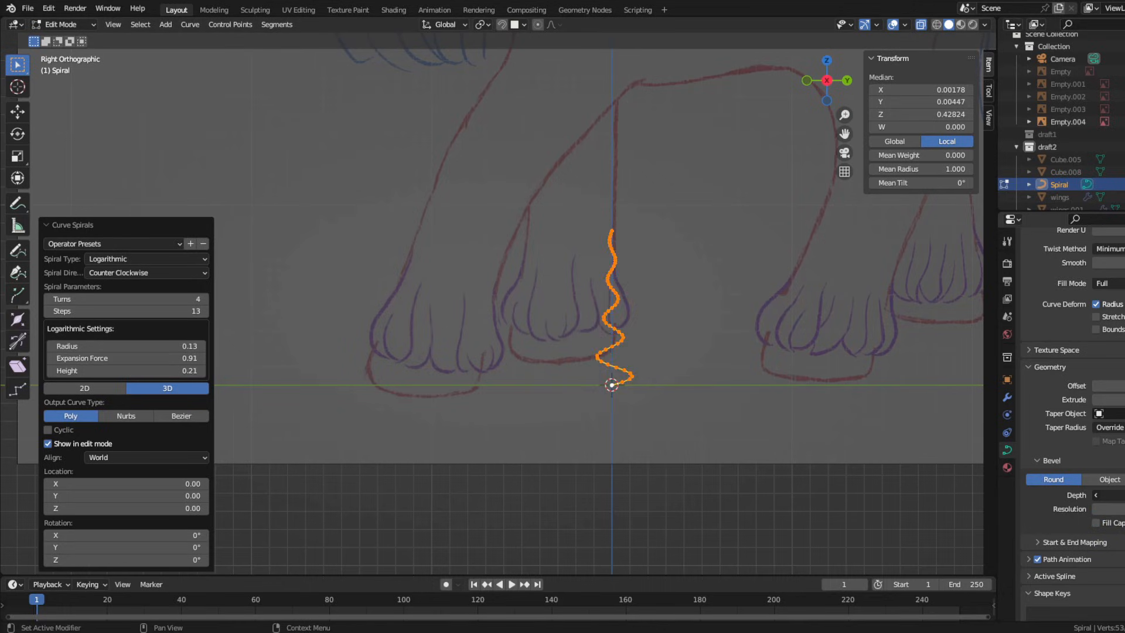
pyautogui.click(201, 358)
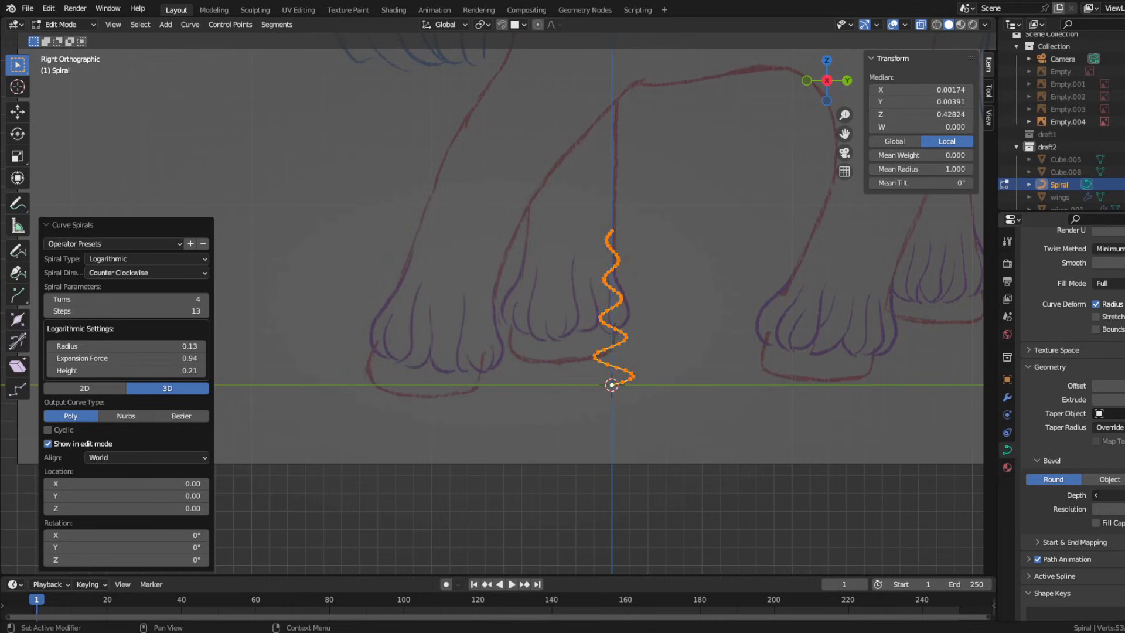
pyautogui.click(204, 311)
pyautogui.click(204, 311)
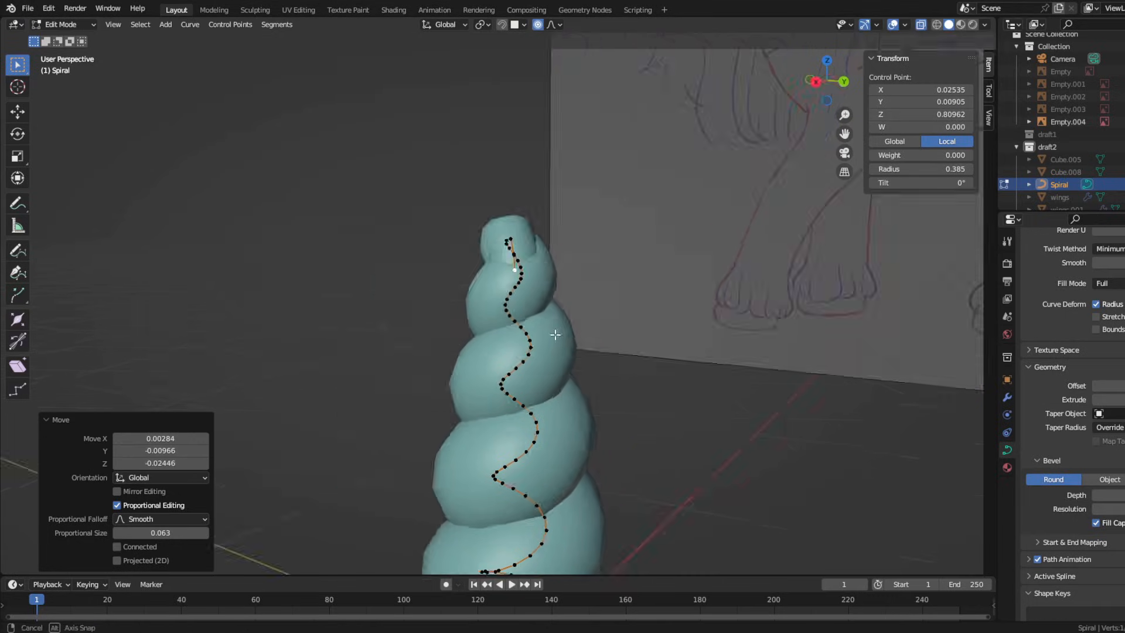
# Select all control points of the horn spiral, thin its tube by a factor of 0.882 and scale it along Z
pyautogui.scroll(-5, 547, 322)
pyautogui.moveTo(554, 334); pyautogui.dragTo(495, 240, button='middle')
pyautogui.press('a')
pyautogui.scroll(-5, 550, 384)
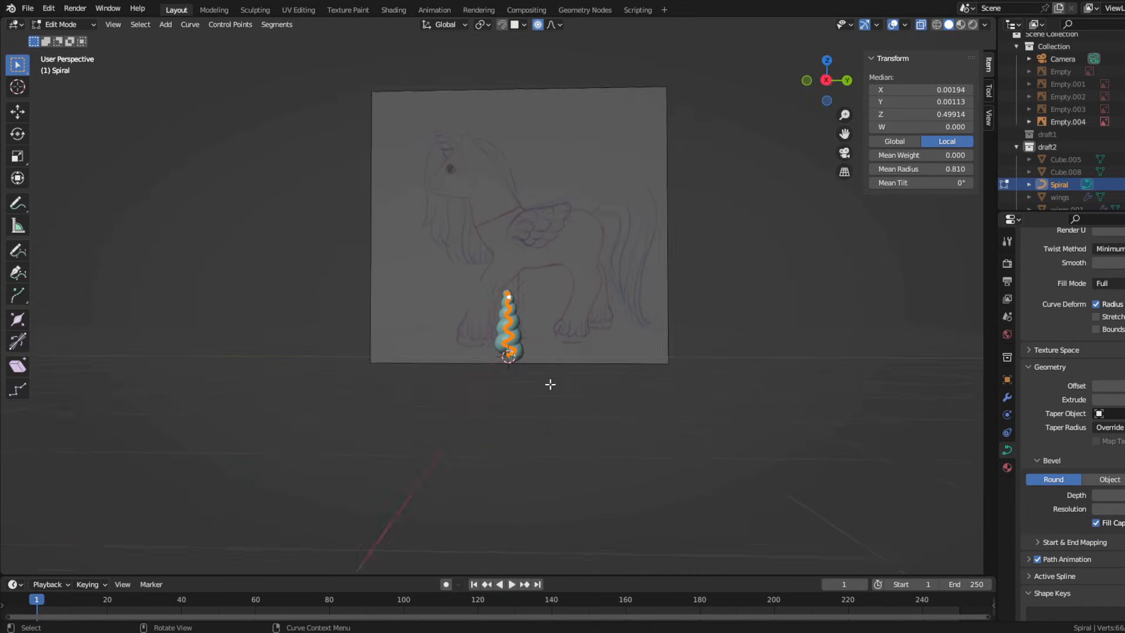
pyautogui.scroll(8, 550, 384)
pyautogui.moveTo(550, 384); pyautogui.dragTo(690, 399, button='middle')
pyautogui.press('s')
pyautogui.click(666, 393)
pyautogui.press('s')
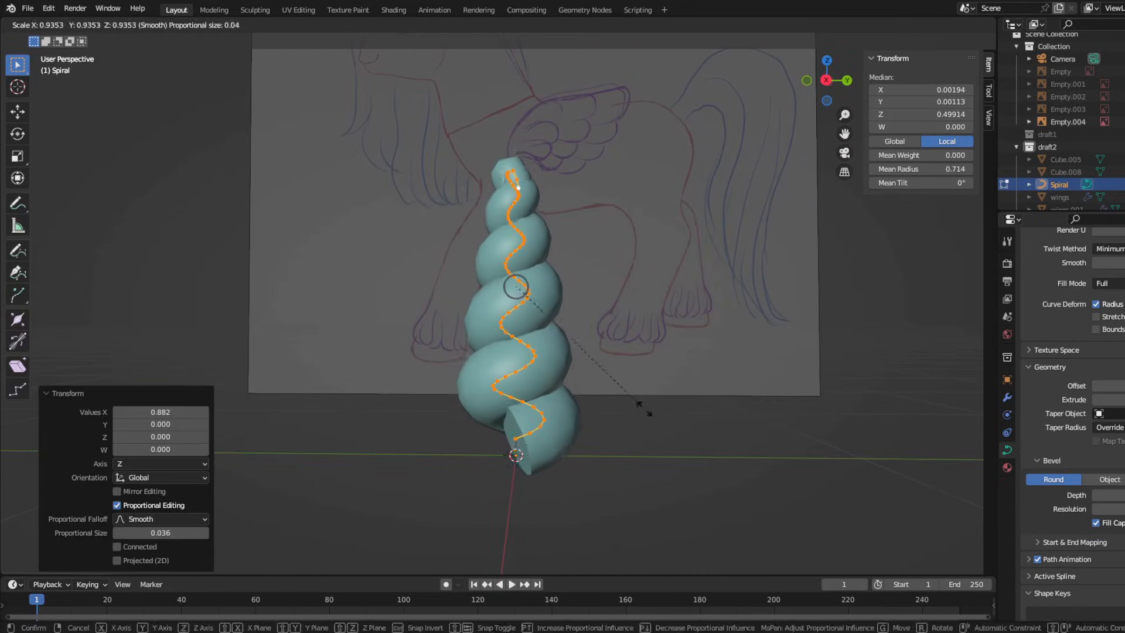
pyautogui.press('z')
pyautogui.click(650, 409)
# Scale the horn spiral to 0.83 overall and adjust its length along the Z axis
pyautogui.scroll(-4, 641, 399)
pyautogui.moveTo(609, 386); pyautogui.dragTo(567, 377, button='middle')
pyautogui.press('s')
pyautogui.click(597, 383)
pyautogui.press('s')
pyautogui.press('z')
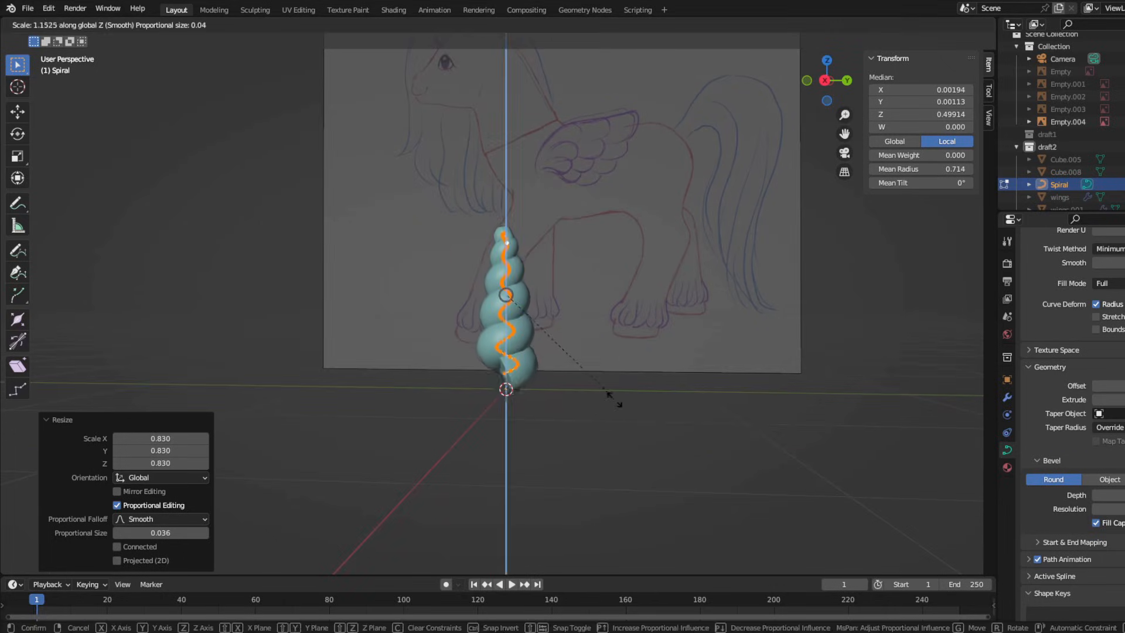
pyautogui.click(626, 405)
pyautogui.moveTo(622, 403); pyautogui.dragTo(582, 376, button='middle')
pyautogui.press('s')
pyautogui.press('z')
pyautogui.click(596, 369)
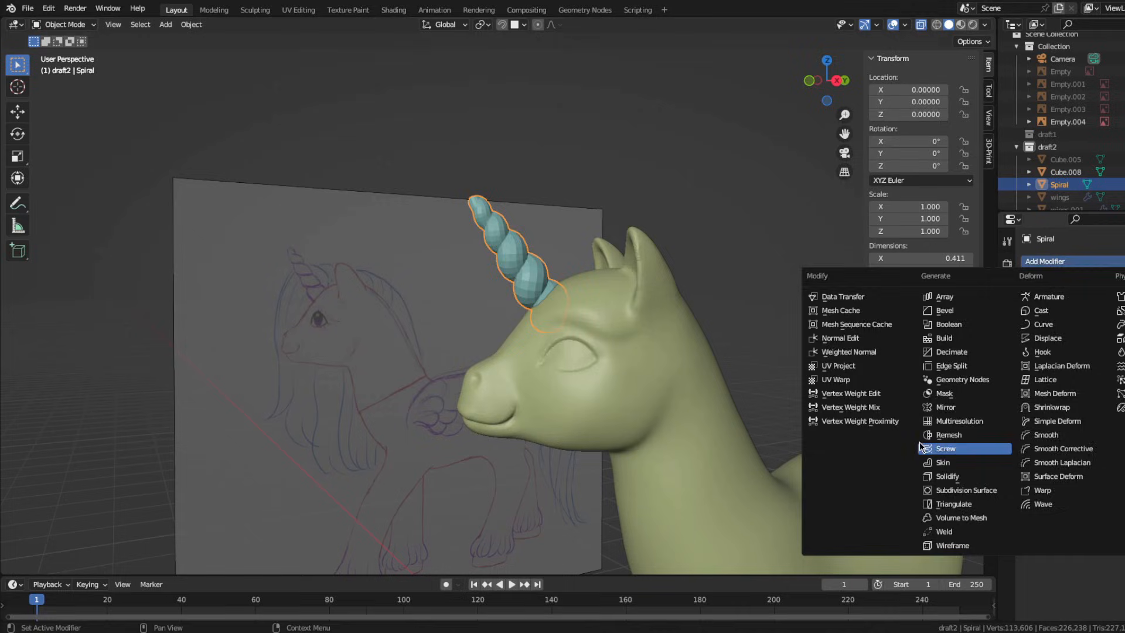
# Add a Remesh modifier to the horn with a finer voxel size and apply it
pyautogui.click(919, 445)
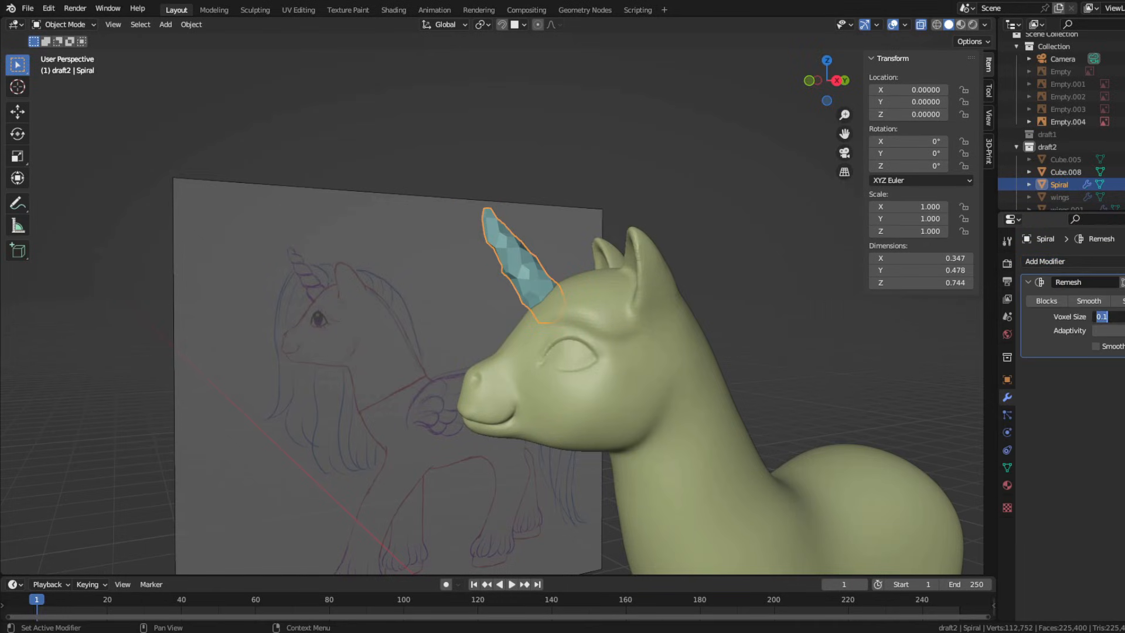
pyautogui.scroll(3, 961, 316)
pyautogui.click(1122, 317)
pyautogui.hotkey('ctrl', 'a')
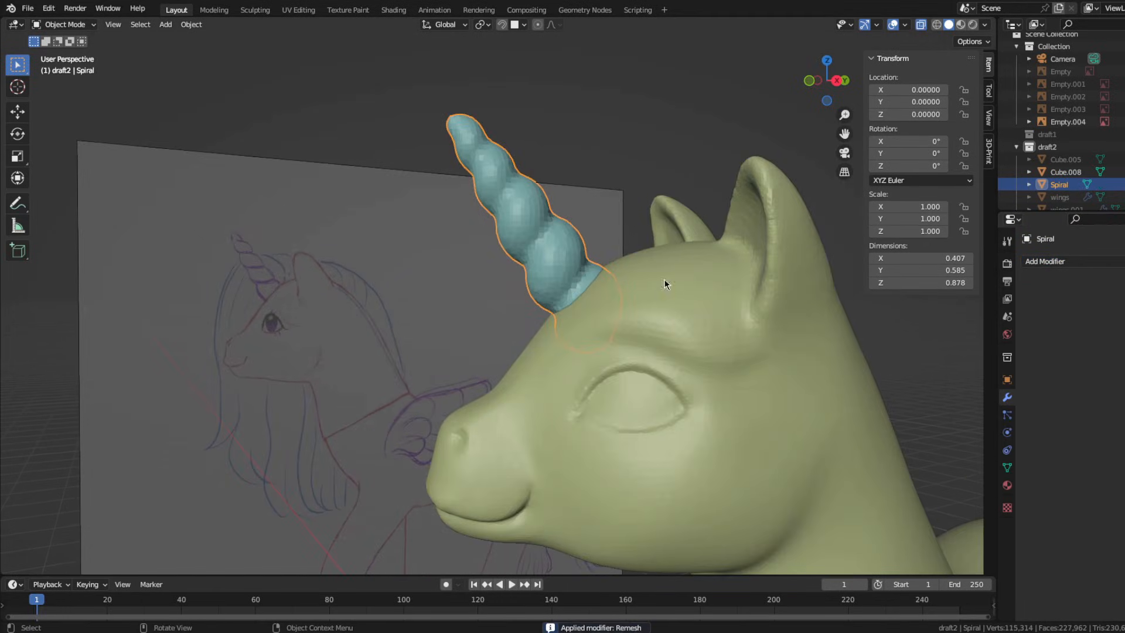
# Remesh the horn again with a voxel size of 0.01, apply the modifier and switch to Sculpt Mode
pyautogui.scroll(-5, 508, 267)
pyautogui.moveTo(511, 265); pyautogui.dragTo(504, 262, button='middle')
pyautogui.scroll(5, 504, 263)
pyautogui.hotkey('ctrl', 'Tab')
pyautogui.hotkey('ctrl', 'Tab')
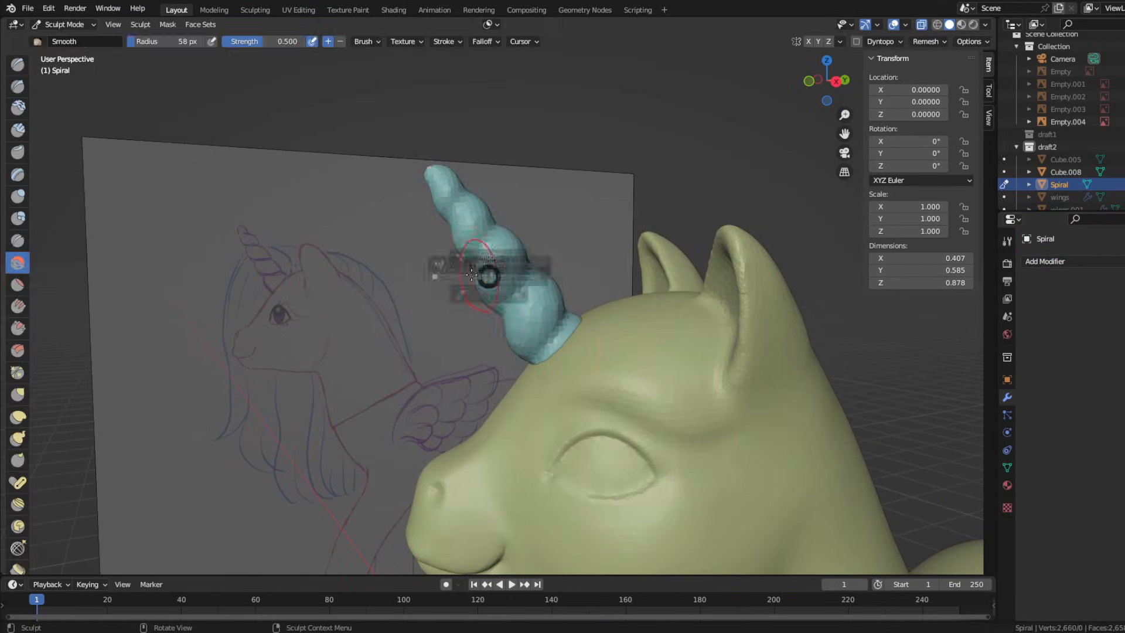
pyautogui.click(419, 275)
pyautogui.click(1045, 261)
pyautogui.click(944, 434)
pyautogui.click(1113, 317)
pyautogui.write('0.01')
pyautogui.press('Return')
pyautogui.hotkey('ctrl', 'a')
pyautogui.hotkey('ctrl', 'Tab')
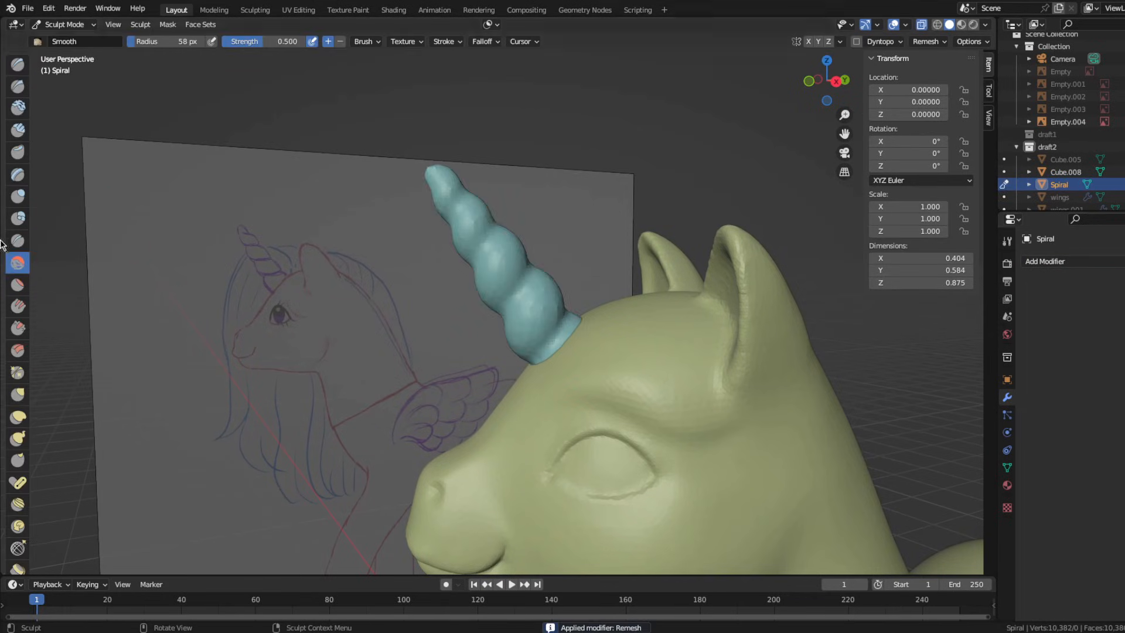
# Refine the horn's surface with sculpting strokes from several sides
pyautogui.moveTo(544, 310); pyautogui.dragTo(406, 308, button='middle')
pyautogui.moveTo(577, 228); pyautogui.dragTo(327, 259, button='middle')
pyautogui.moveTo(484, 162); pyautogui.dragTo(504, 134)
pyautogui.moveTo(621, 170); pyautogui.dragTo(439, 167, button='middle')
pyautogui.moveTo(530, 176); pyautogui.dragTo(539, 214)
pyautogui.moveTo(639, 193)
pyautogui.mouseDown(button='middle')
pyautogui.moveTo(498, 176)
pyautogui.moveTo(510, 202)
pyautogui.moveTo(480, 157)
pyautogui.moveTo(451, 205)
pyautogui.moveTo(392, 228)
pyautogui.mouseUp(button='middle')
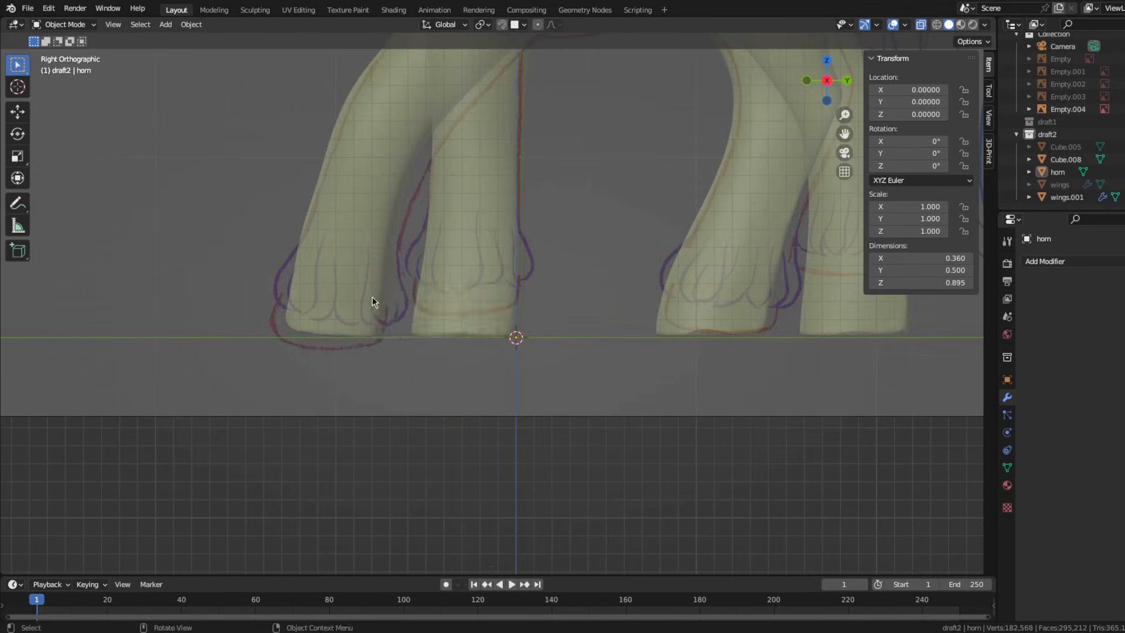
# Add a path curve for the leg feathering and rotate its points upright in Edit Mode
pyautogui.hotkey('shift', 'a')
pyautogui.moveTo(463, 328)
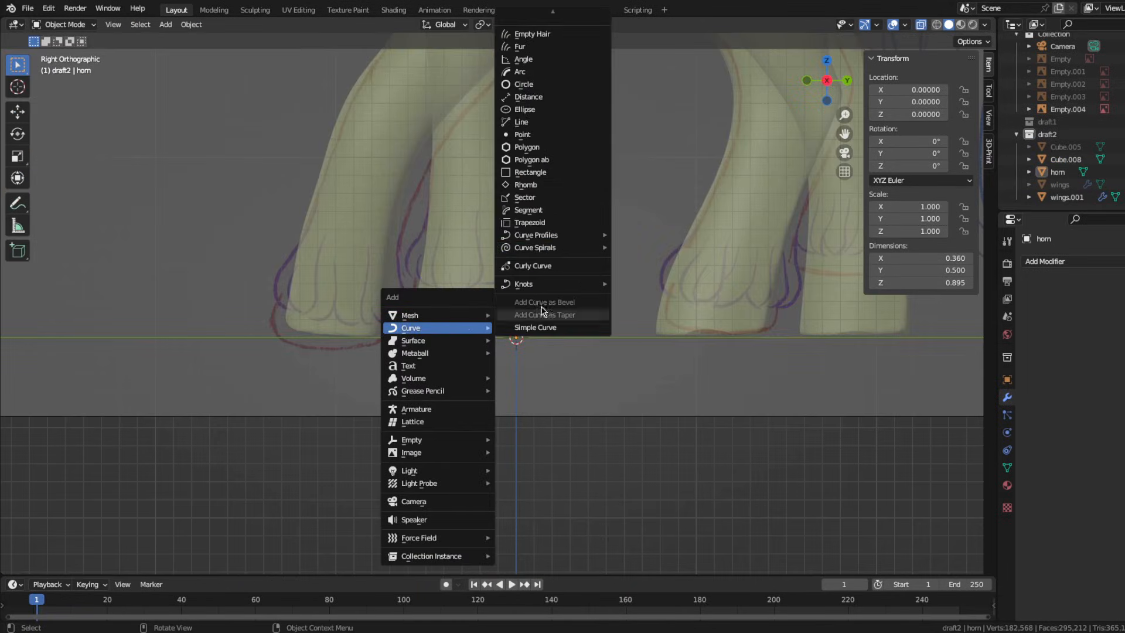
pyautogui.scroll(3, 545, 70)
pyautogui.click(536, 47)
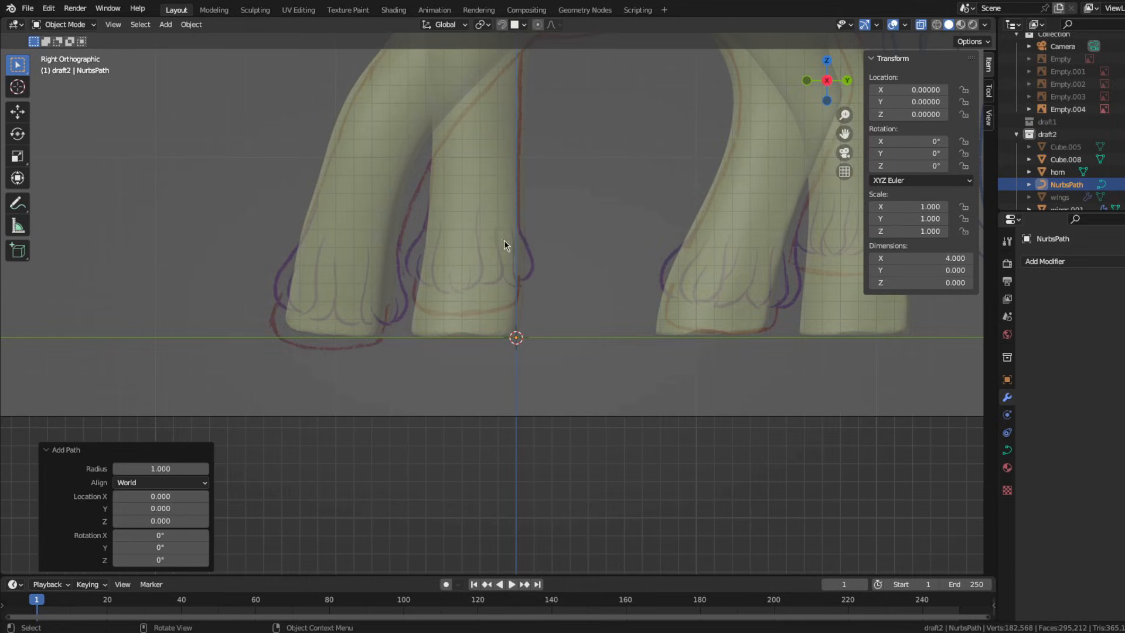
pyautogui.moveTo(453, 321); pyautogui.dragTo(527, 338, button='middle')
pyautogui.press('Tab')
pyautogui.press('r')
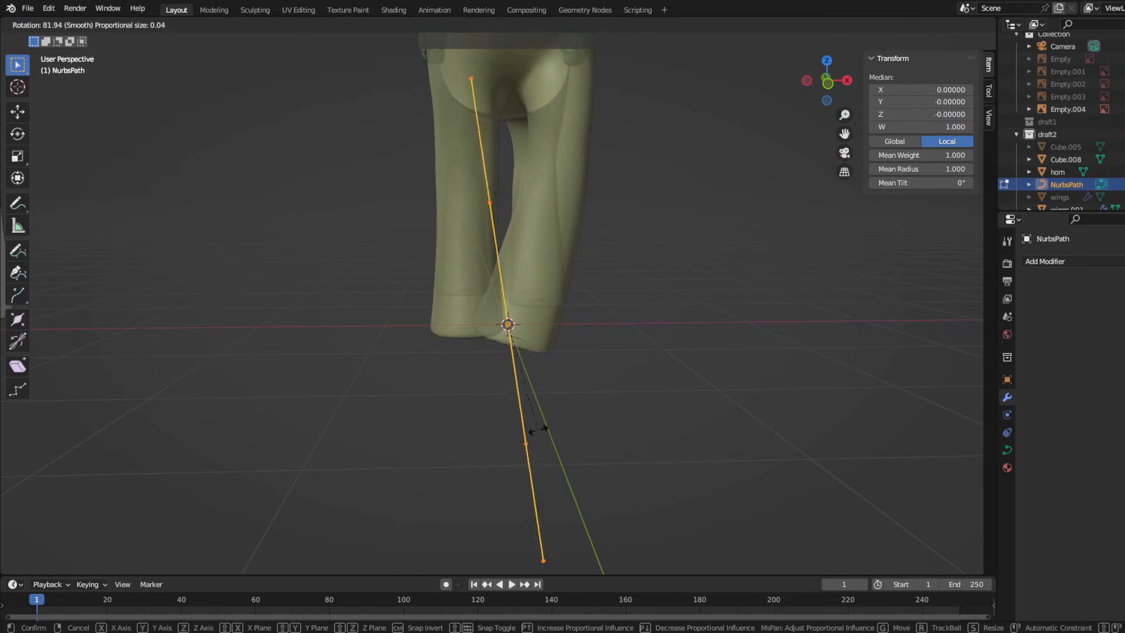
pyautogui.click(531, 423)
# Shrink the path to 0.057 and place it along the front edge of the hind leg above the hoof
pyautogui.press('KP_3')
pyautogui.press('g')
pyautogui.click(674, 468)
pyautogui.scroll(2, 699, 491)
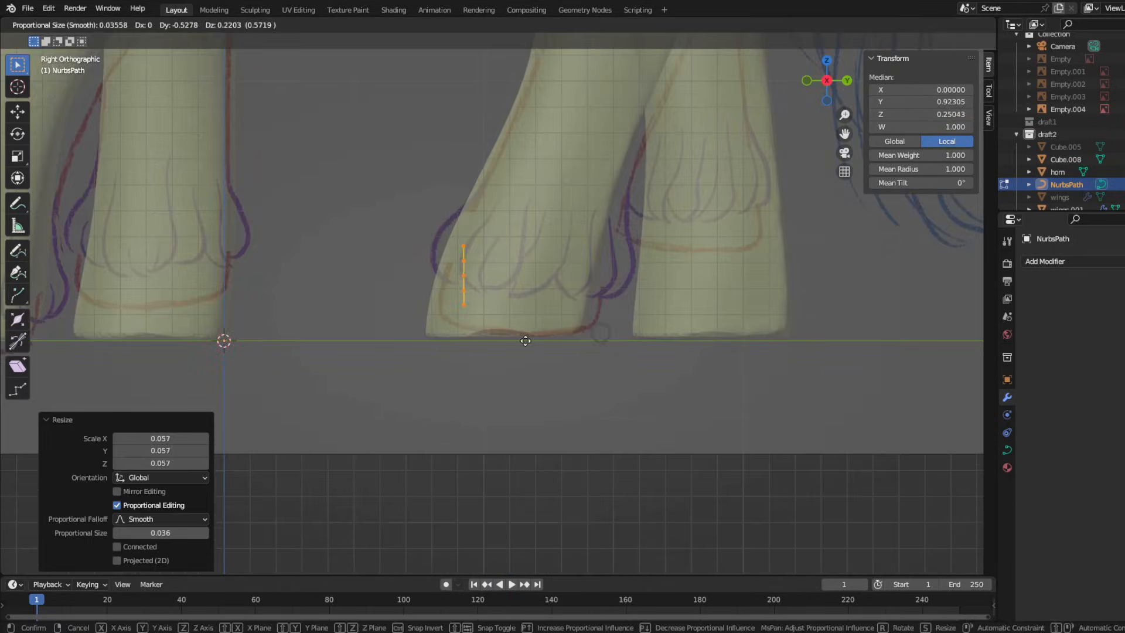
pyautogui.click(525, 338)
pyautogui.scroll(2, 522, 330)
# Give the path thickness by increasing its bevel depth
pyautogui.click(1007, 450)
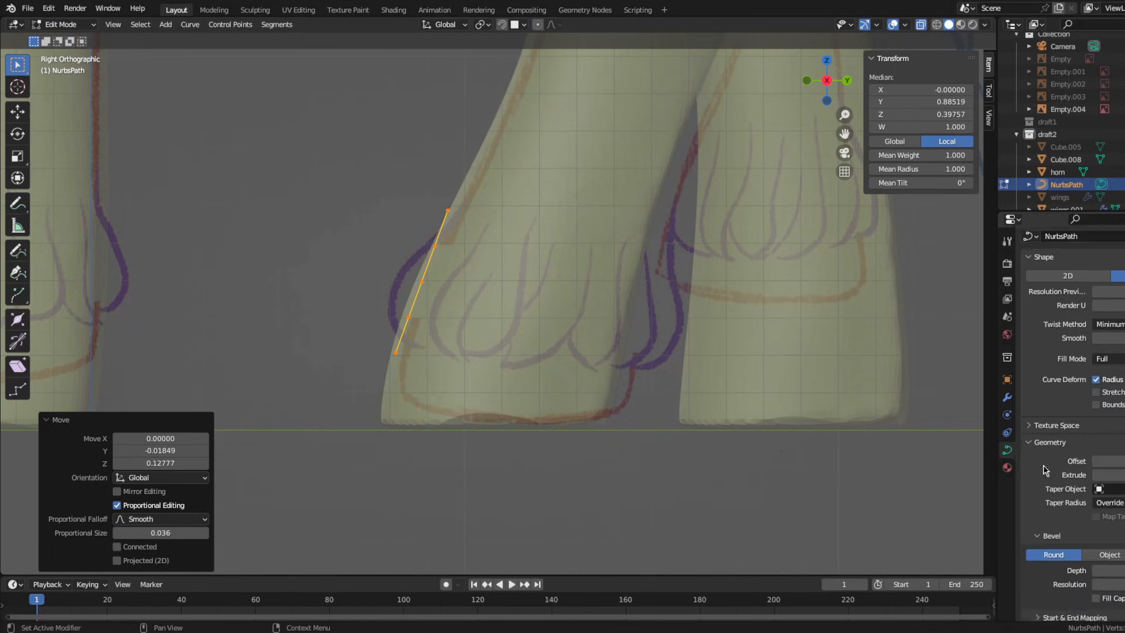
pyautogui.scroll(-3, 1072, 380)
pyautogui.moveTo(1107, 469); pyautogui.dragTo(1116, 470)
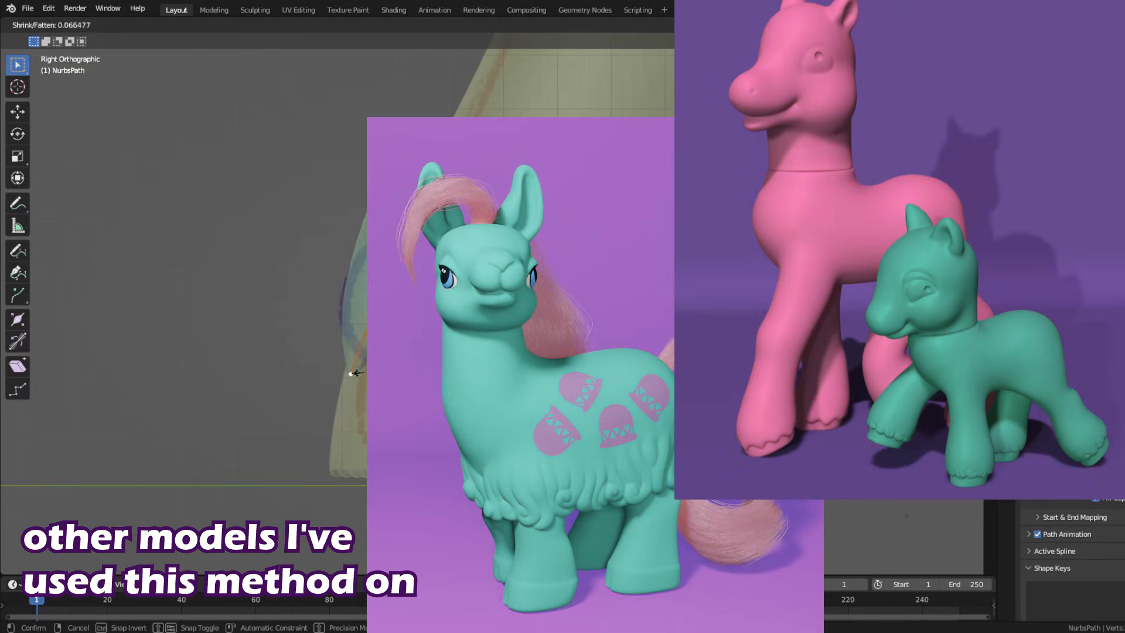
# Try moving an upper control point of the hair strand on the hind leg
pyautogui.press('g')
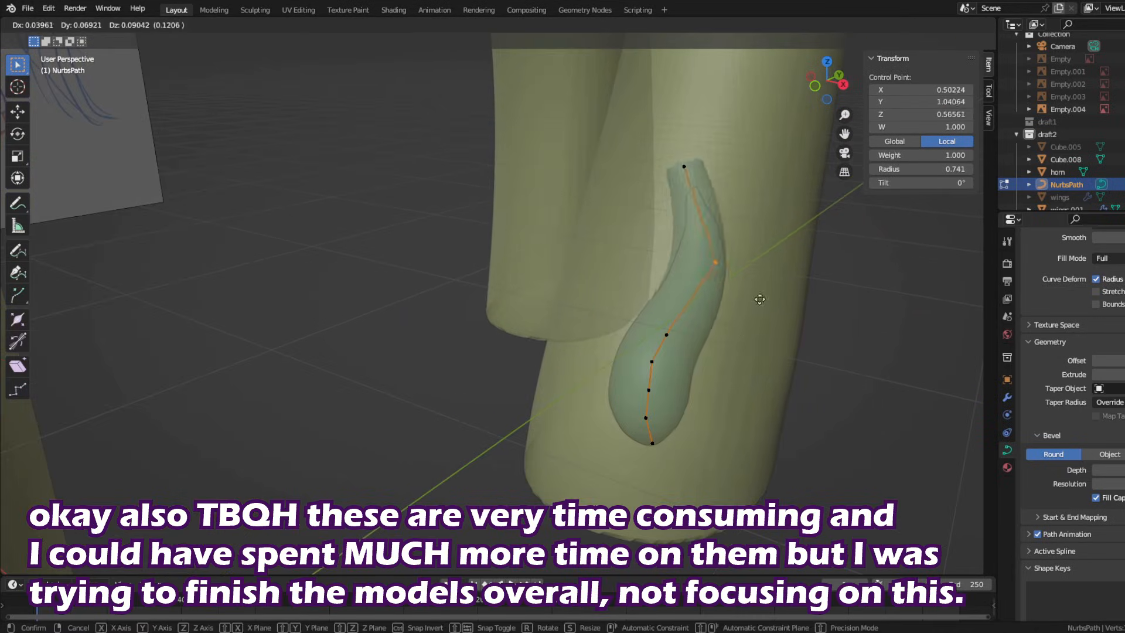
pyautogui.click(750, 310)
pyautogui.hotkey('ctrl', 'z')
pyautogui.hotkey('ctrl', 'z')
pyautogui.hotkey('ctrl', 'z')
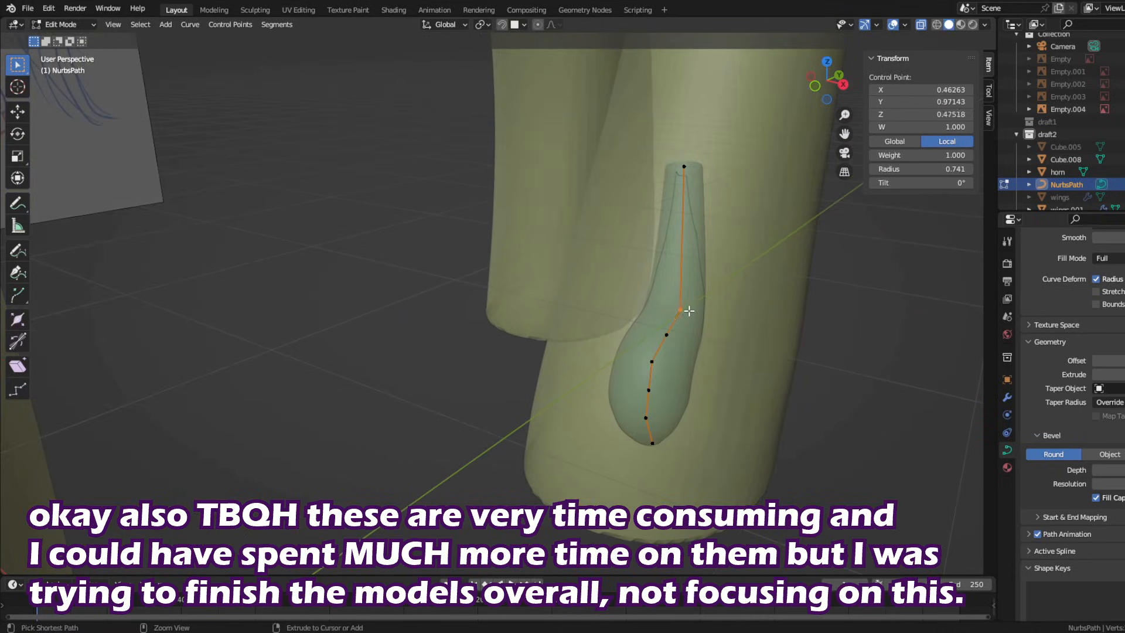
# Adjust the middle control points of the first hair strand on the hind leg
pyautogui.rightClick(657, 336)
pyautogui.click(650, 287)
pyautogui.click(681, 309)
pyautogui.press('g')
pyautogui.click(667, 336)
# Reposition the lower control points of the rearmost hair strand so it curls toward its neighbours
pyautogui.press('g')
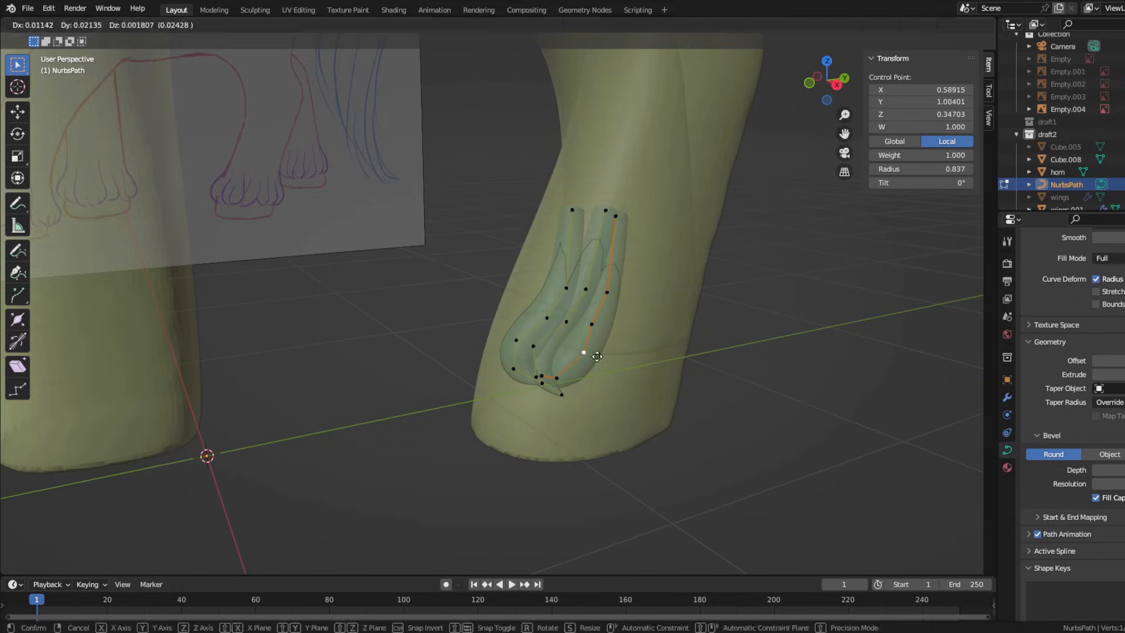
pyautogui.click(596, 356)
pyautogui.click(607, 292)
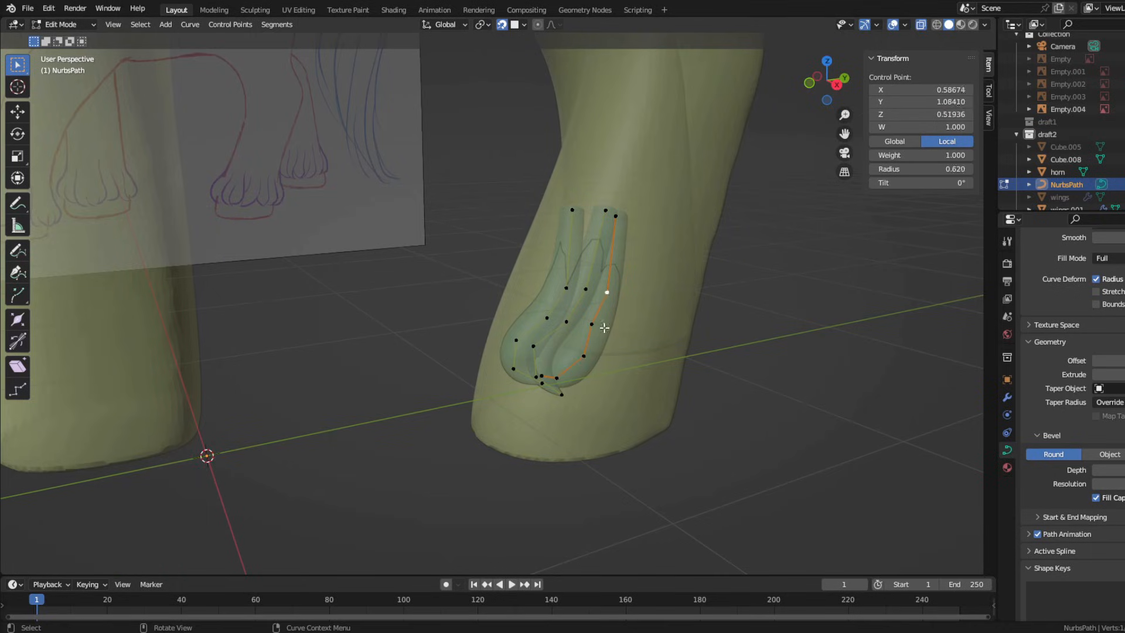
pyautogui.click(573, 365)
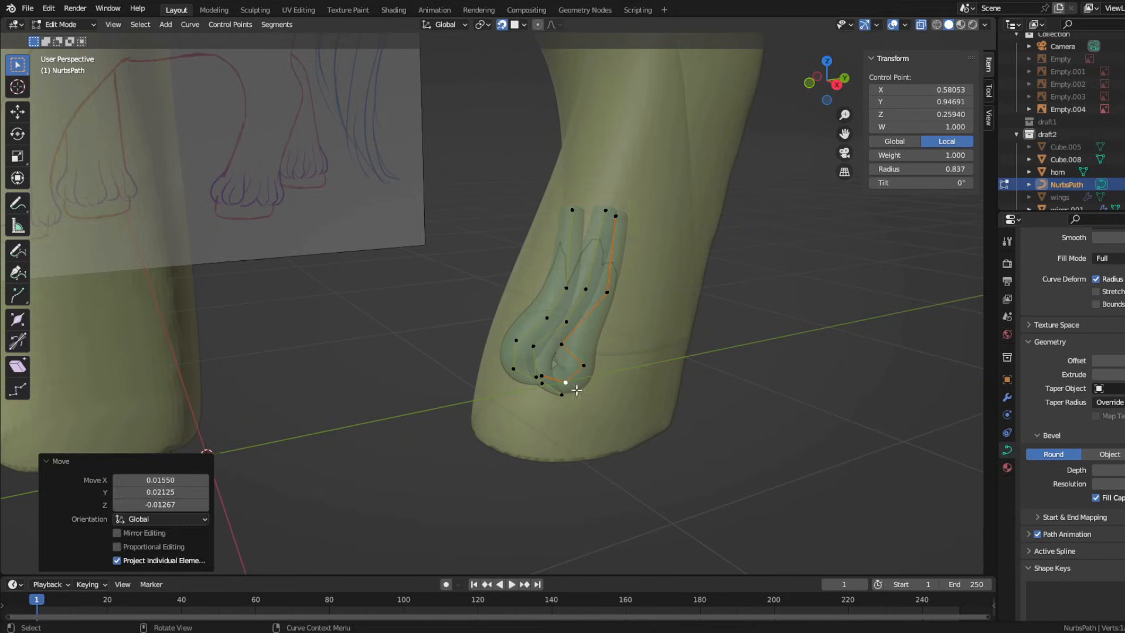
pyautogui.click(584, 366)
# Move and rotate the upper-middle control points of the two rearmost hair strands together
pyautogui.keyDown('shift'); pyautogui.click(584, 288); pyautogui.keyUp('shift')
pyautogui.press('g')
pyautogui.click(580, 292)
pyautogui.press('r')
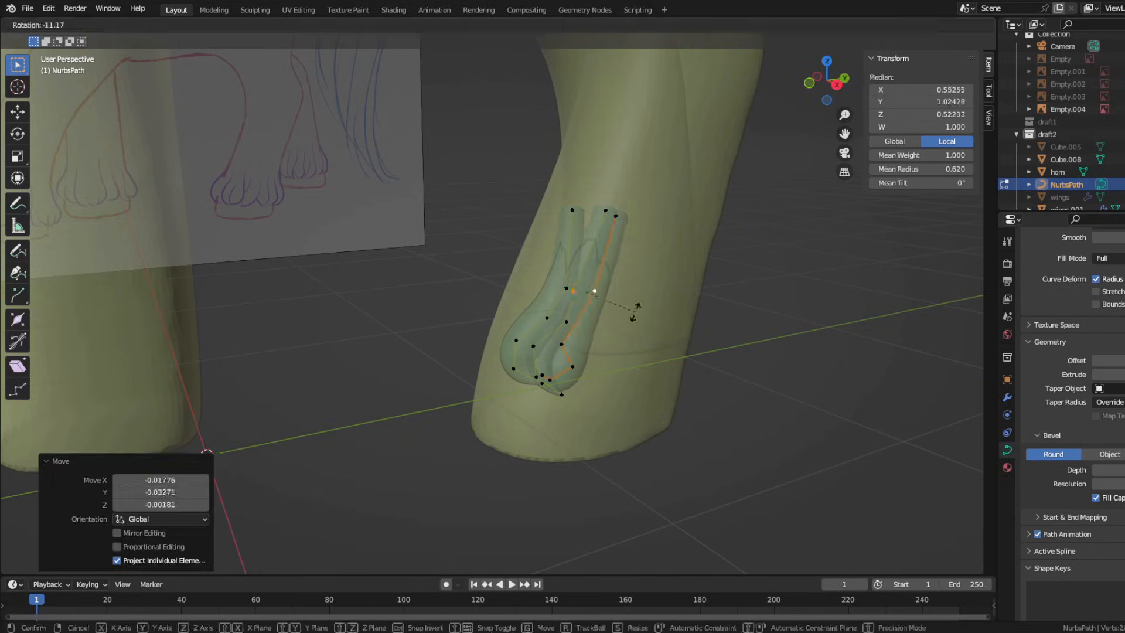
pyautogui.click(633, 305)
# Adjust the top control points of the rear hair strands and return to Object Mode
pyautogui.moveTo(593, 195); pyautogui.dragTo(642, 240)
pyautogui.click(620, 240)
pyautogui.moveTo(620, 240); pyautogui.dragTo(554, 275, button='middle')
pyautogui.press('Tab')
pyautogui.moveTo(582, 334); pyautogui.dragTo(434, 298, button='middle')
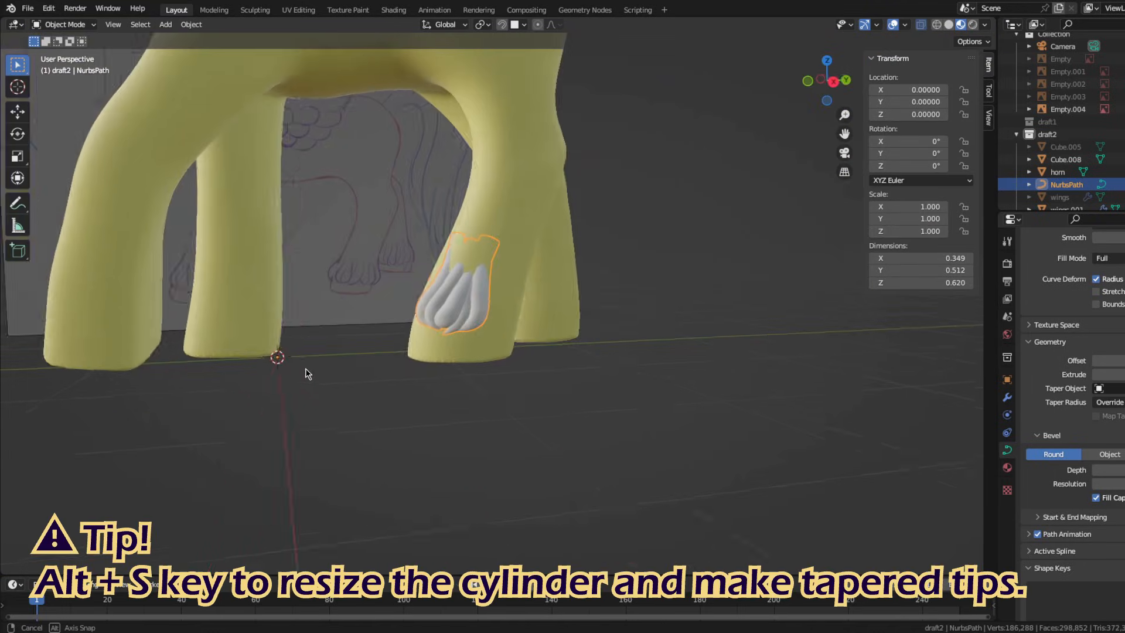
# Duplicate all the hair strands in Edit Mode and rotate the copies around Z to follow the hoof's side
pyautogui.moveTo(304, 368); pyautogui.dragTo(455, 372, button='middle')
pyautogui.press('Tab')
pyautogui.press('a')
pyautogui.hotkey('shift', 'd')
pyautogui.click(527, 375)
pyautogui.press('r')
pyautogui.press('z')
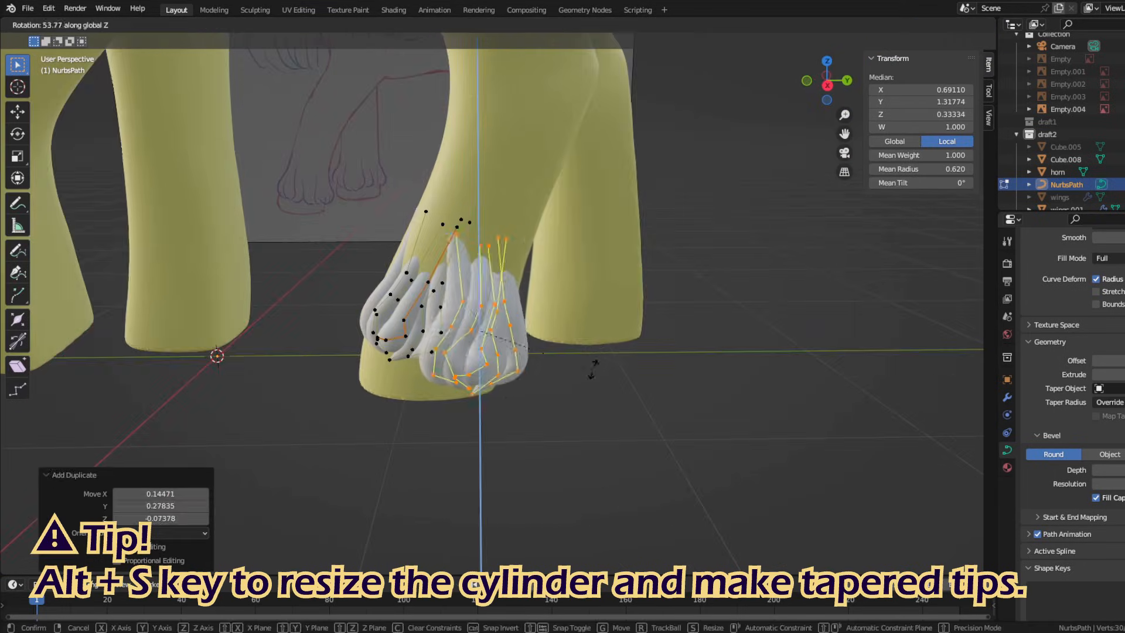
pyautogui.click(553, 381)
# Move the duplicated strands against the leg, rotate them -16° around Z and tilt them slightly
pyautogui.press('g')
pyautogui.click(528, 377)
pyautogui.moveTo(527, 378); pyautogui.dragTo(477, 414, button='middle')
pyautogui.press('r')
pyautogui.press('z')
pyautogui.click(562, 437)
pyautogui.press('r')
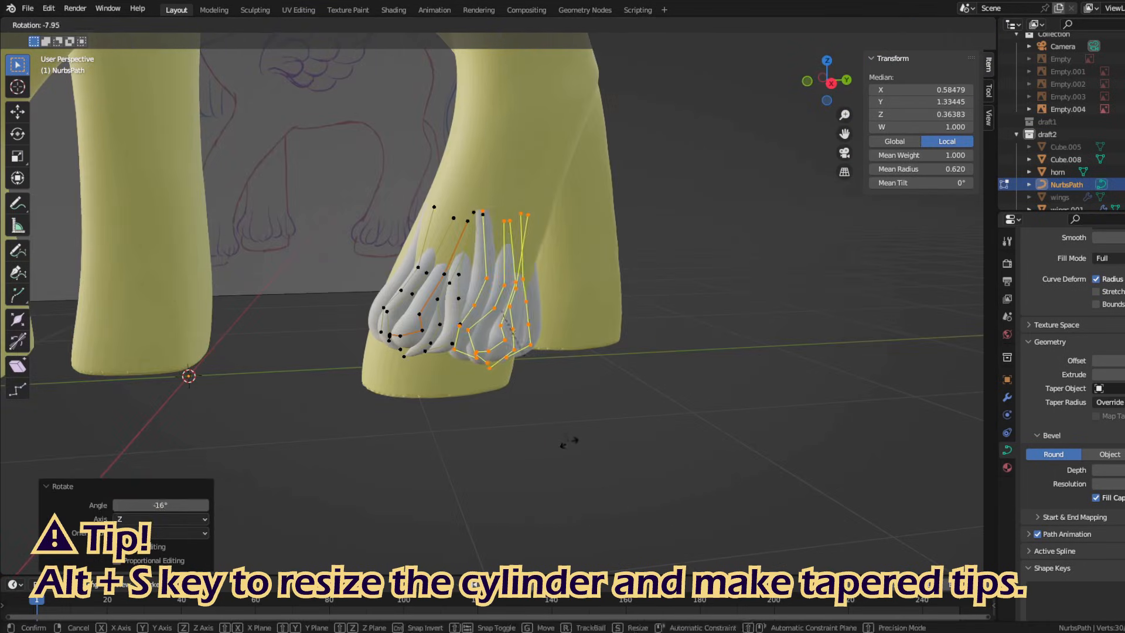
pyautogui.click(582, 434)
# Rotate the duplicated strands further and shift them closer against the hind leg
pyautogui.press('r')
pyautogui.moveTo(583, 433); pyautogui.dragTo(463, 404, button='middle')
pyautogui.click(547, 413)
pyautogui.press('g')
pyautogui.click(469, 413)
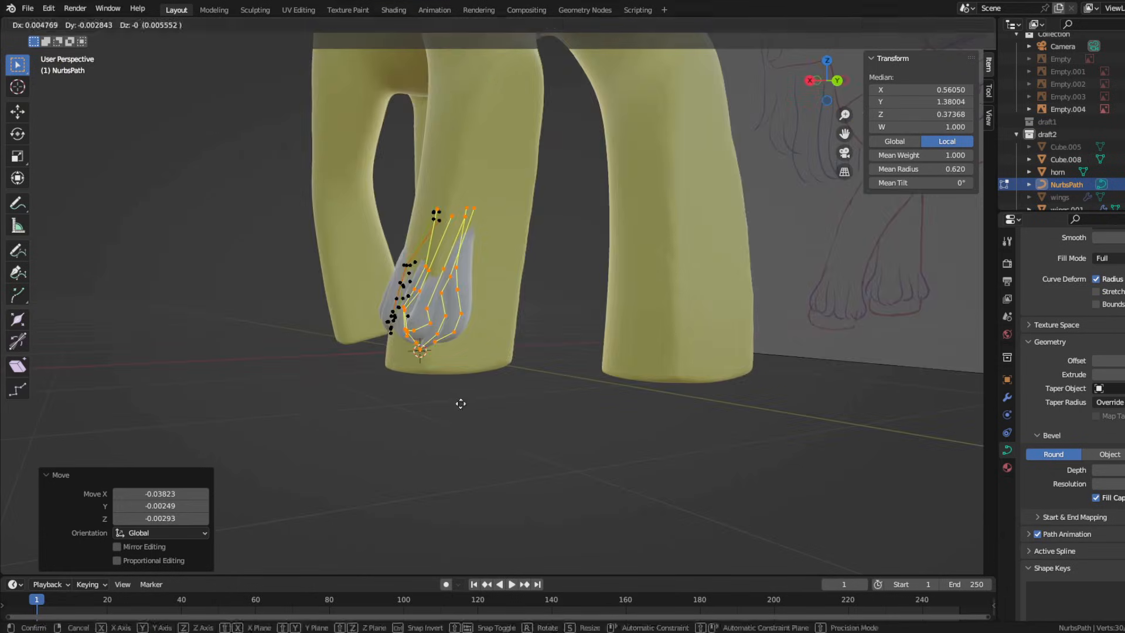
# Select a whole linked hair strand, rotate it around Z and move it toward the back of the leg
pyautogui.click(465, 270)
pyautogui.moveTo(513, 377); pyautogui.dragTo(468, 375, button='middle')
pyautogui.hotkey('ctrl', 'l')
pyautogui.press('r')
pyautogui.press('z')
pyautogui.click(547, 341)
pyautogui.press('g')
pyautogui.click(510, 381)
# Fine-tune the rotation and placement of the selected strand on the back of the hind leg
pyautogui.press('r')
pyautogui.click(481, 383)
pyautogui.press('r')
pyautogui.press('z')
pyautogui.press('g')
pyautogui.click(545, 355)
pyautogui.click(364, 379)
pyautogui.press('g')
pyautogui.moveTo(364, 380); pyautogui.dragTo(457, 351, button='middle')
# Select another linked hair strand and rotate it around Z to fit the leg's curve
pyautogui.click(392, 284)
pyautogui.hotkey('ctrl', 'l')
pyautogui.press('r')
pyautogui.press('z')
pyautogui.click(583, 430)
# Select the top control points of the back hair strands and move them closer to the leg
pyautogui.click(437, 239)
pyautogui.moveTo(383, 217); pyautogui.dragTo(426, 264)
pyautogui.press('g')
pyautogui.click(429, 279)
pyautogui.moveTo(428, 279); pyautogui.dragTo(586, 269, button='middle')
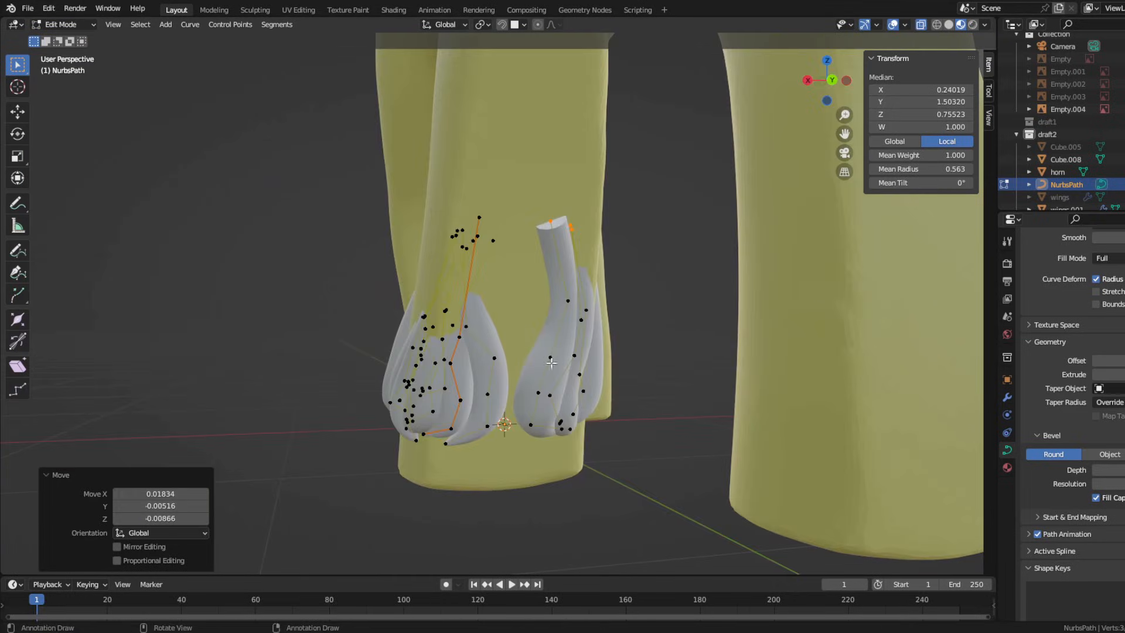
# Move the top and lower control points of the back hair strands so they taper against the hind leg
pyautogui.click(548, 231)
pyautogui.press('g')
pyautogui.moveTo(548, 231); pyautogui.dragTo(527, 357, button='middle')
pyautogui.click(367, 349)
pyautogui.moveTo(521, 389); pyautogui.dragTo(601, 448)
pyautogui.press('g')
pyautogui.click(604, 450)
# Duplicate a control point of the back hair strand and place the copy in the gap beside it
pyautogui.moveTo(604, 450); pyautogui.dragTo(537, 376, button='middle')
pyautogui.click(537, 376)
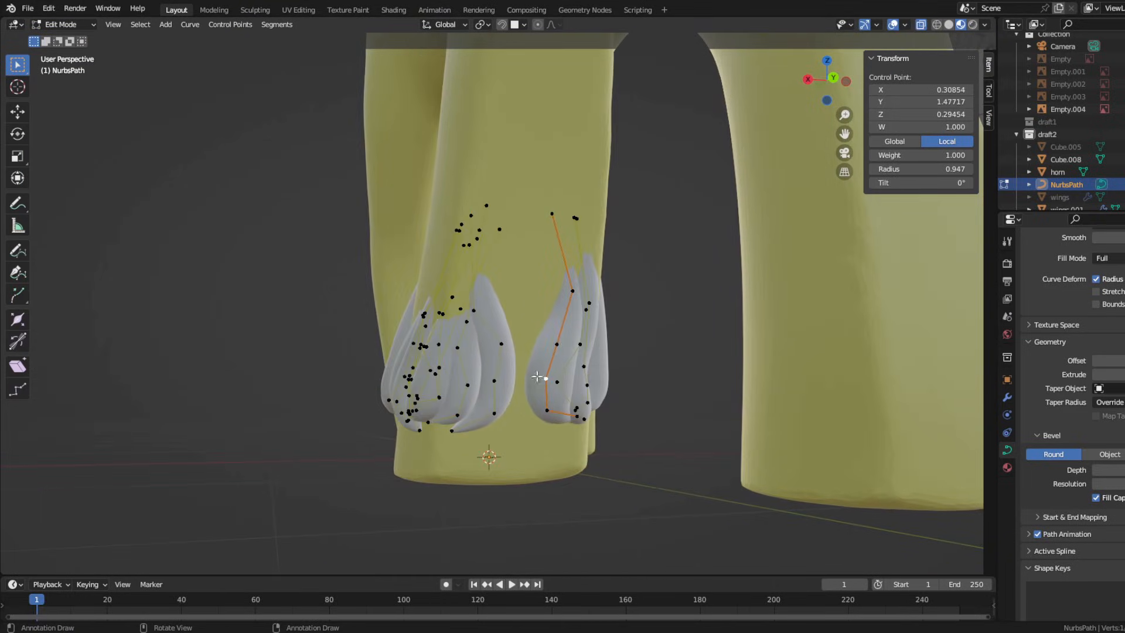
pyautogui.hotkey('shift', 'd')
pyautogui.click(521, 413)
pyautogui.moveTo(521, 413); pyautogui.dragTo(504, 375, button='middle')
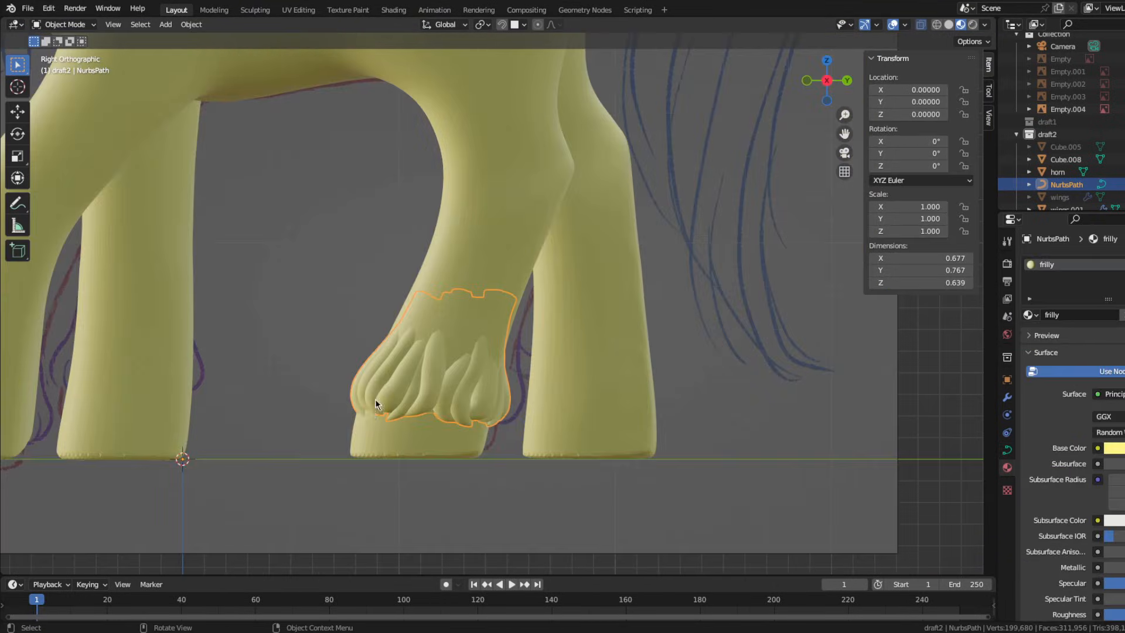
# Duplicate the hoof hair object and move and rotate all its control points to fit around the other hind leg
pyautogui.hotkey('shift', 'd')
pyautogui.press('Tab')
pyautogui.click(708, 527)
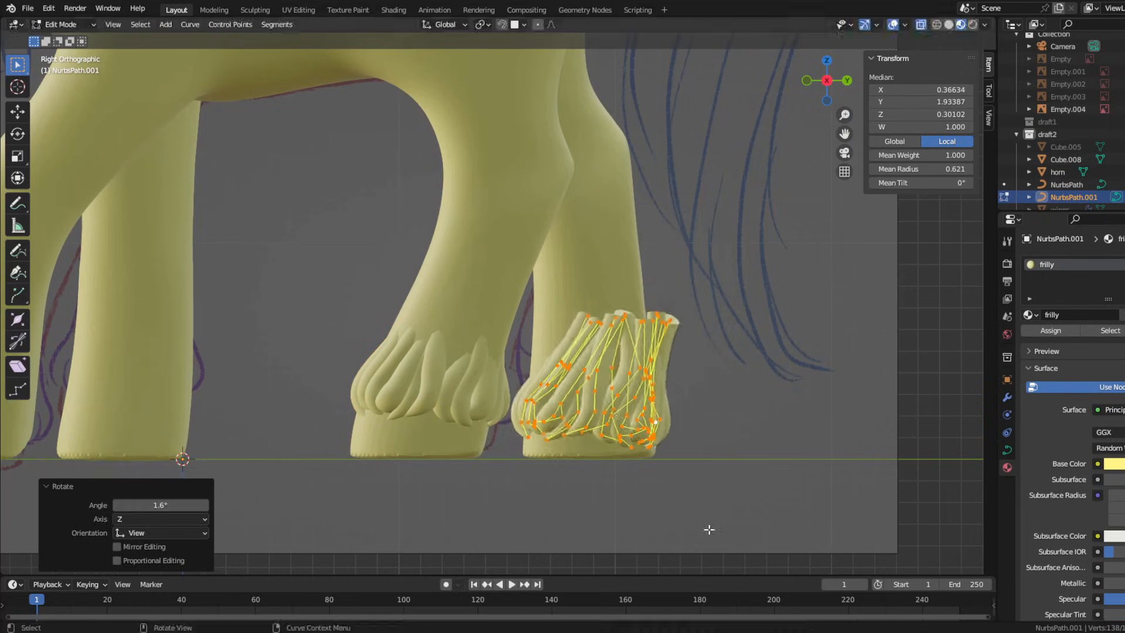
pyautogui.moveTo(708, 527); pyautogui.dragTo(747, 362, button='middle')
pyautogui.press('KP_1')
pyautogui.press('g')
pyautogui.moveTo(600, 449); pyautogui.dragTo(674, 475, button='middle')
pyautogui.click(469, 445)
pyautogui.press('r')
pyautogui.click(582, 469)
# Rotate and move the copied hair tuft's control points until it wraps around the front leg above the hoof
pyautogui.press('r')
pyautogui.moveTo(718, 510); pyautogui.dragTo(486, 462, button='middle')
pyautogui.press('r')
pyautogui.click(503, 461)
pyautogui.press('g')
pyautogui.click(486, 463)
pyautogui.press('r')
pyautogui.click(419, 452)
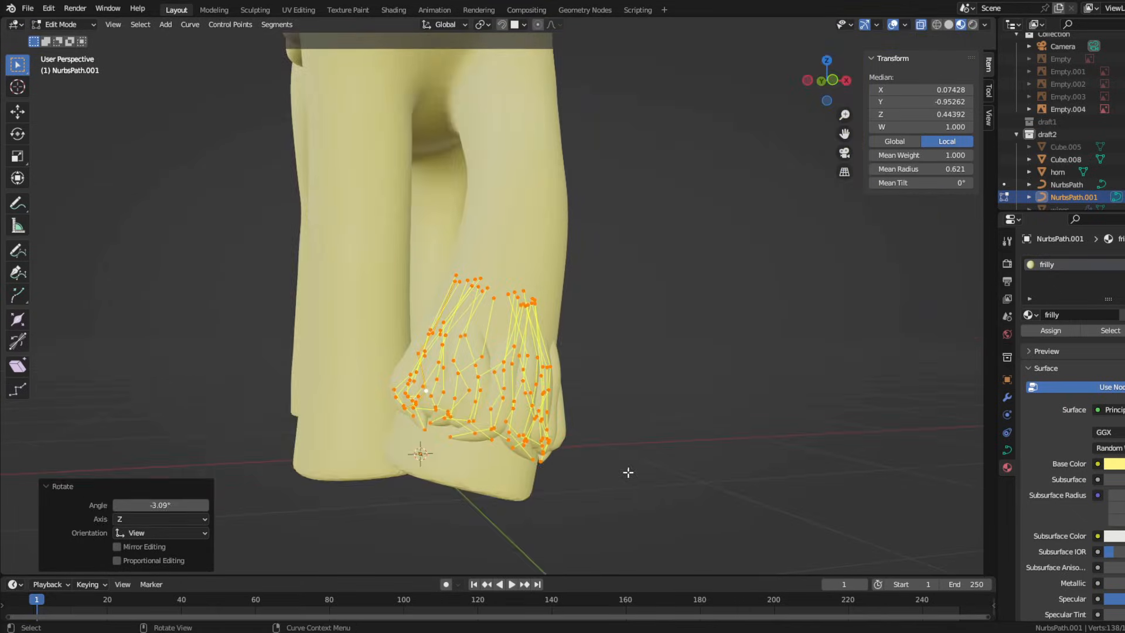
pyautogui.press('g')
pyautogui.click(334, 464)
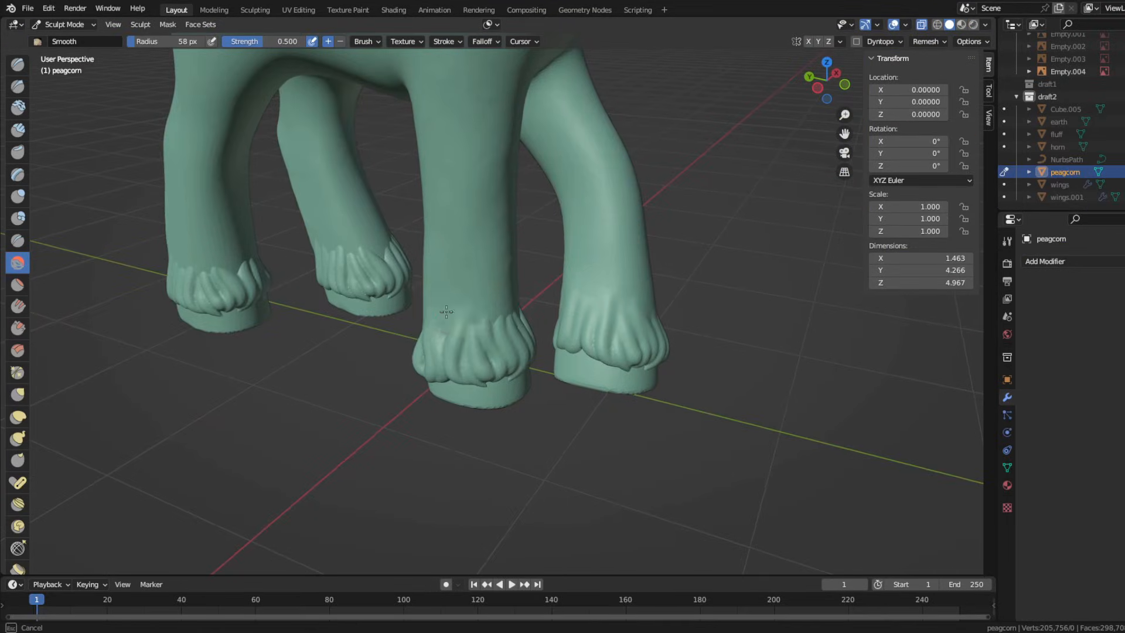
# Blend the hair tufts into all four legs of the peagcorn mesh with the Smooth brush
pyautogui.moveTo(447, 311); pyautogui.dragTo(418, 305, button='middle')
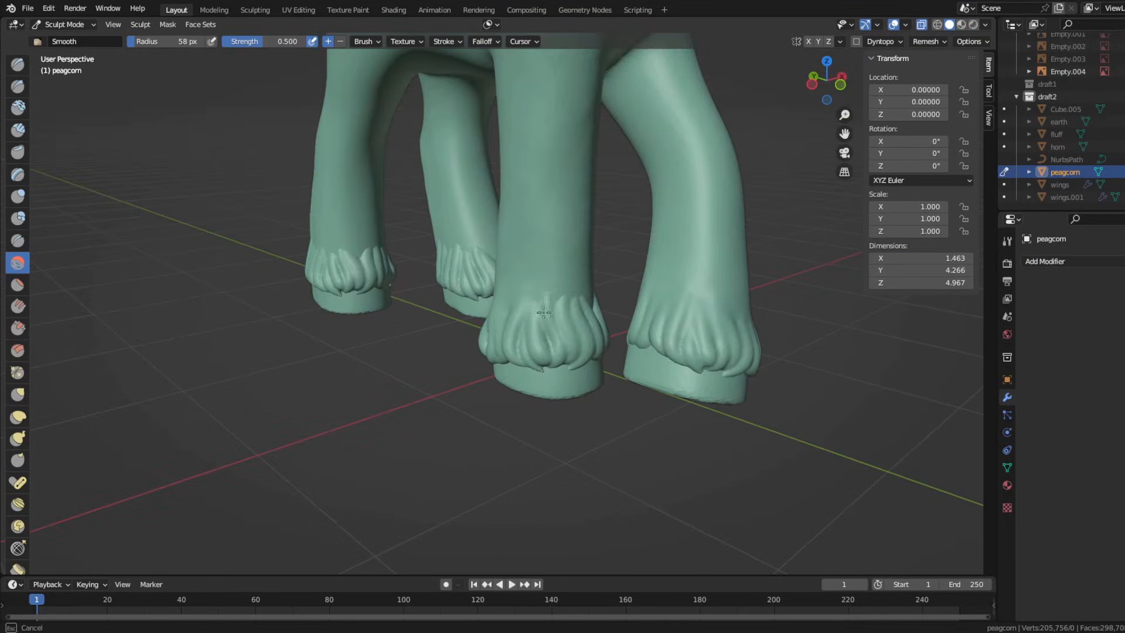
pyautogui.moveTo(703, 328)
pyautogui.mouseDown(button='middle')
pyautogui.moveTo(447, 302)
pyautogui.moveTo(635, 246)
pyautogui.moveTo(645, 149)
pyautogui.moveTo(436, 188)
pyautogui.moveTo(241, 281)
pyautogui.moveTo(363, 285)
pyautogui.mouseUp(button='middle')
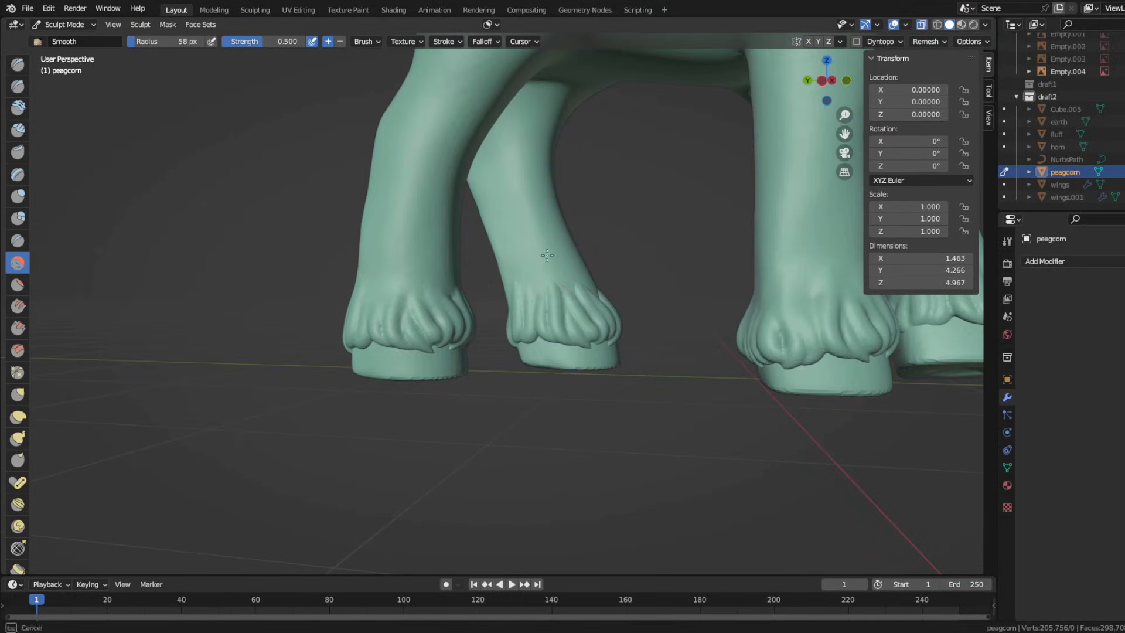
pyautogui.moveTo(547, 255)
pyautogui.mouseDown(button='middle')
pyautogui.moveTo(502, 289)
pyautogui.moveTo(539, 283)
pyautogui.moveTo(351, 327)
pyautogui.moveTo(477, 258)
pyautogui.moveTo(514, 297)
pyautogui.moveTo(641, 297)
pyautogui.moveTo(685, 311)
pyautogui.mouseUp(button='middle')
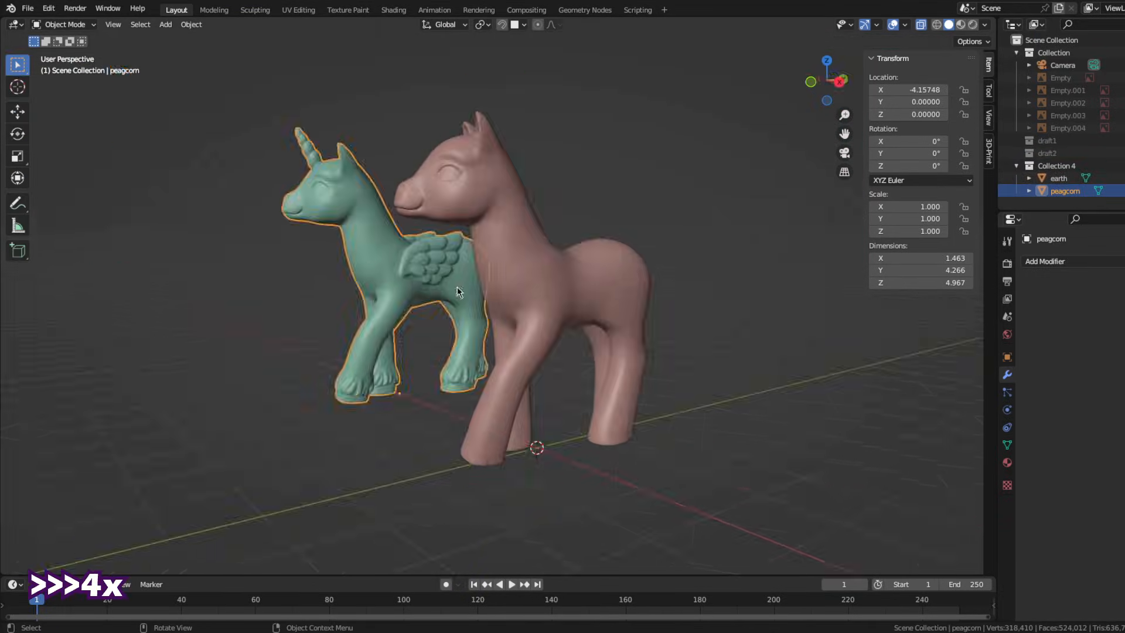
# Move the peagcorn pony along Y and rotate it around Z to set it beside the earth pony
pyautogui.press('g')
pyautogui.press('y')
pyautogui.click(334, 331)
pyautogui.moveTo(334, 331); pyautogui.dragTo(308, 328, button='middle')
pyautogui.press('r')
pyautogui.press('z')
pyautogui.click(181, 225)
pyautogui.moveTo(399, 299); pyautogui.dragTo(379, 296, button='middle')
pyautogui.press('g')
pyautogui.press('y')
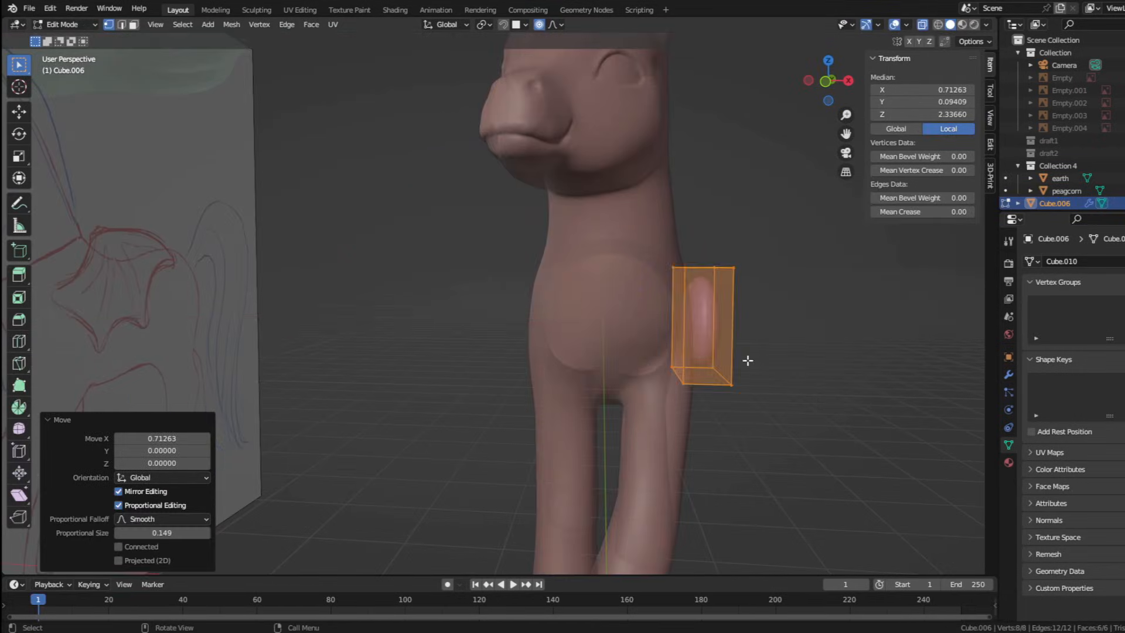
# Fit the new cube's vertices to the front arm of the bat wing sketch and extrude its end face upward
pyautogui.moveTo(327, 289)
pyautogui.mouseDown()
pyautogui.moveTo(467, 478)
pyautogui.moveTo(671, 505)
pyautogui.mouseUp()
pyautogui.press('g')
pyautogui.click(544, 255)
pyautogui.moveTo(556, 307); pyautogui.dragTo(626, 397)
pyautogui.press('g')
pyautogui.click(560, 364)
pyautogui.press('e')
pyautogui.click(697, 407)
pyautogui.press('g')
pyautogui.click(660, 323)
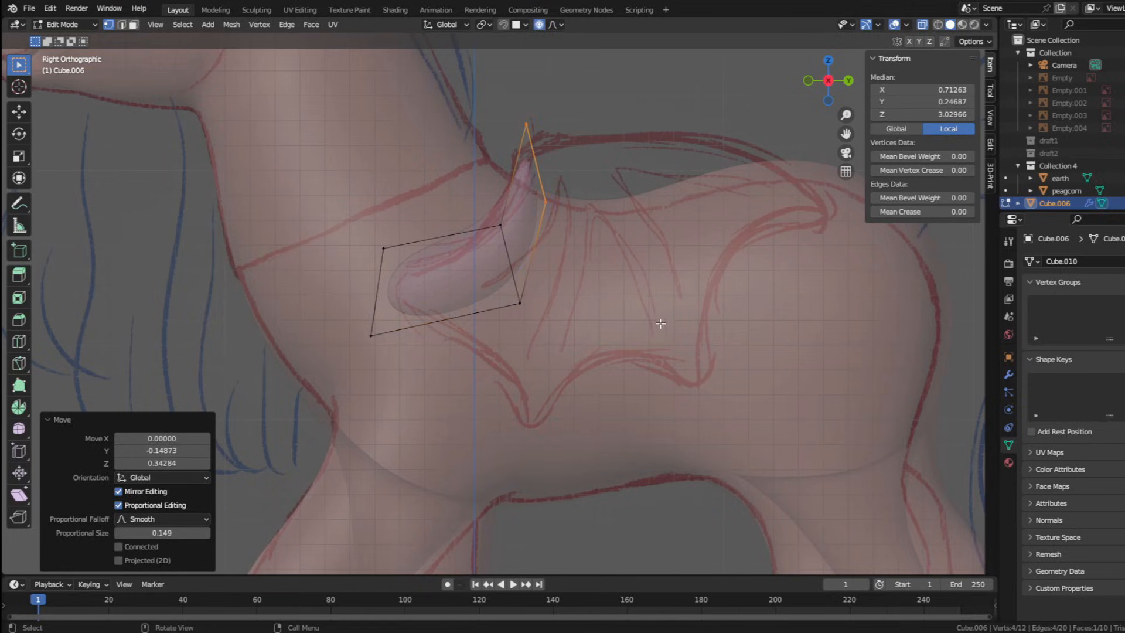
# Reposition the wing arm's end face and extrude it up to the wing's top corner
pyautogui.press('g')
pyautogui.moveTo(495, 100); pyautogui.dragTo(627, 183)
pyautogui.press('g')
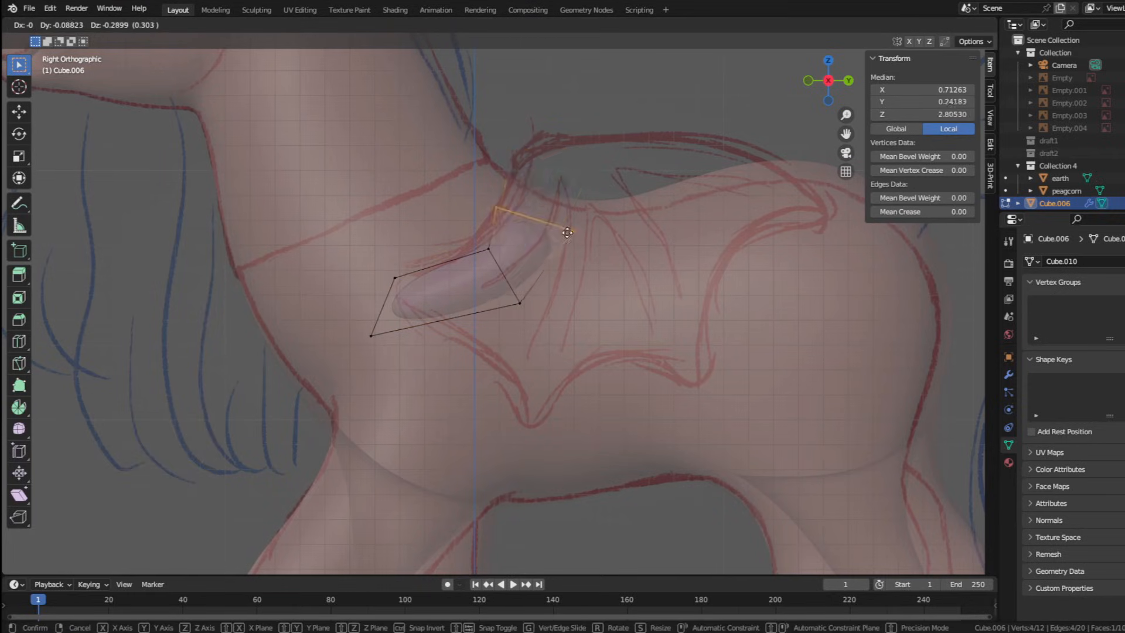
pyautogui.click(567, 181)
pyautogui.press('e')
pyautogui.click(569, 108)
# Rotate the top section and extend the wing backward along the sketch's upper edge, scaling and moving the end face
pyautogui.moveTo(483, 121); pyautogui.dragTo(610, 262)
pyautogui.press('r')
pyautogui.click(663, 264)
pyautogui.press('g')
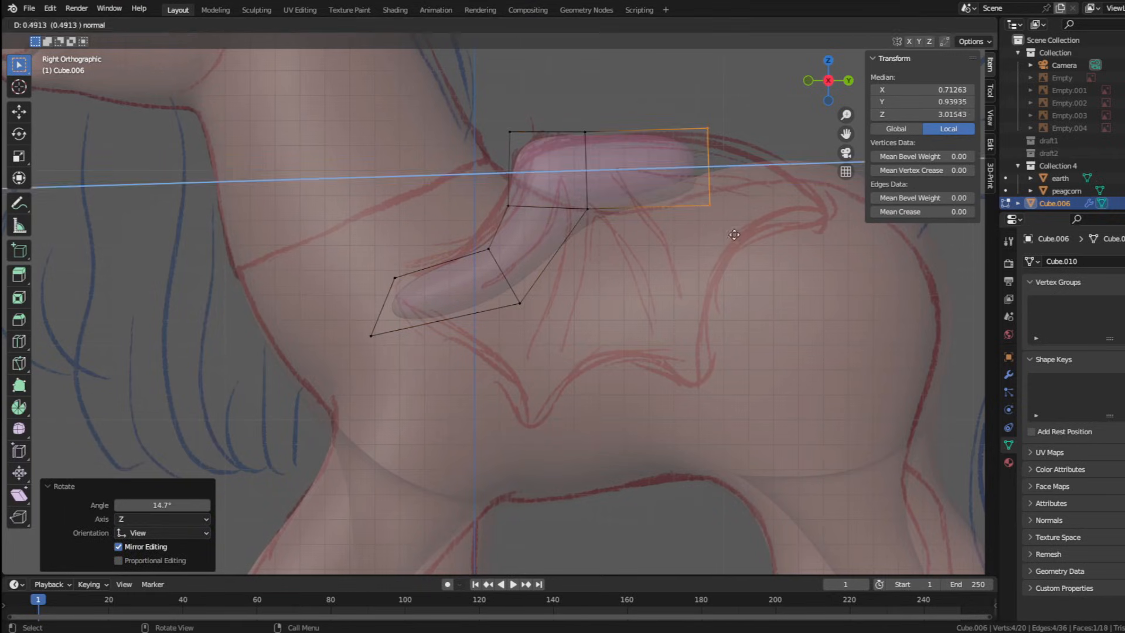
pyautogui.click(740, 235)
pyautogui.press('s')
pyautogui.click(748, 256)
pyautogui.press('g')
pyautogui.click(860, 298)
# Add a loop cut across the wing's upper section and move its vertices to follow the sketched curve
pyautogui.hotkey('ctrl', 'r')
pyautogui.doubleClick(683, 178)
pyautogui.moveTo(680, 128); pyautogui.dragTo(734, 238)
pyautogui.press('g')
pyautogui.click(743, 214)
pyautogui.press('r')
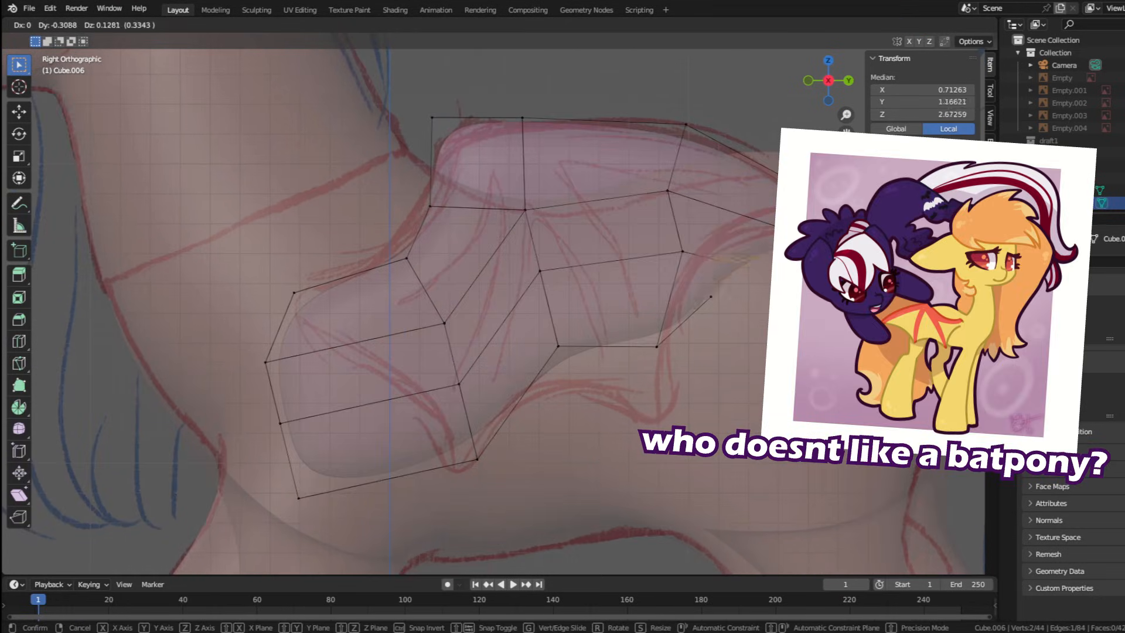
# Move individual vertices of the bat wing membrane to match the sketched folds and scalloped lower edge
pyautogui.click(716, 293)
pyautogui.moveTo(672, 228); pyautogui.dragTo(703, 264)
pyautogui.press('g')
pyautogui.click(629, 172)
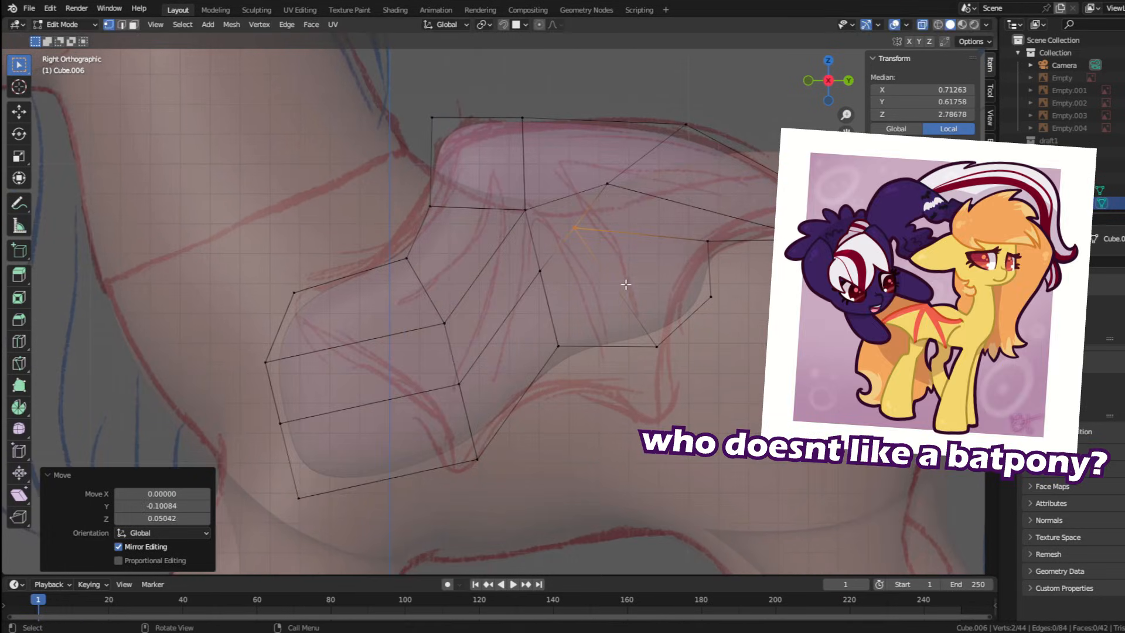
pyautogui.click(656, 346)
pyautogui.press('g')
pyautogui.click(659, 421)
pyautogui.moveTo(573, 374); pyautogui.dragTo(573, 373)
pyautogui.press('g')
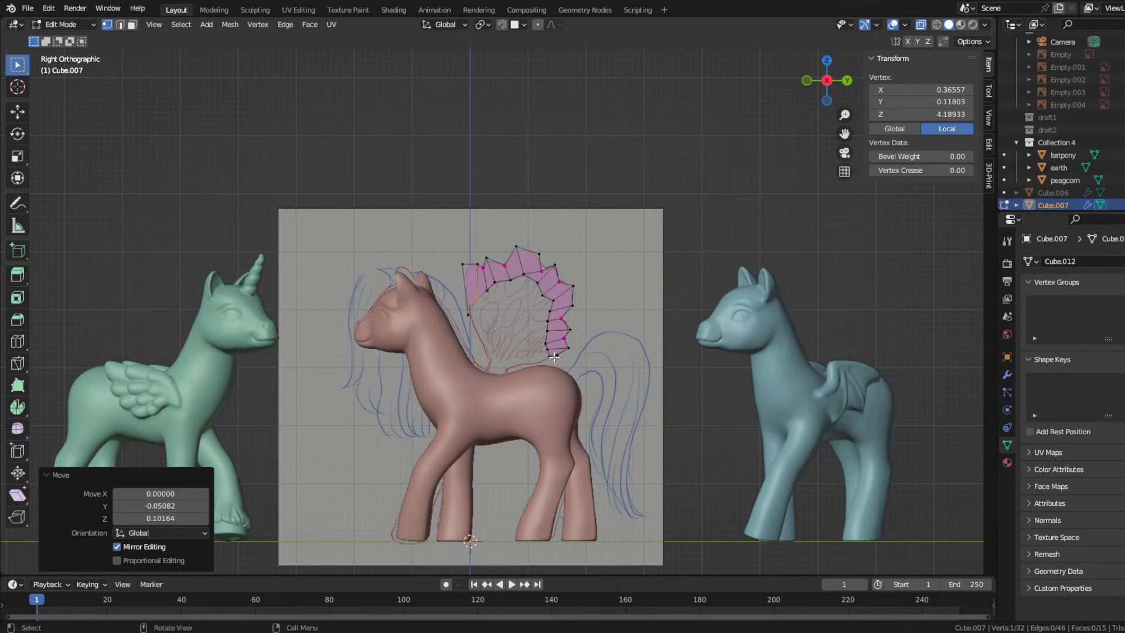
# Extrude the scalloped wing's inner edge loop repeatedly toward the pony's back, scaling it down to follow the sketch
pyautogui.scroll(8, 516, 336)
pyautogui.keyDown('shift'); pyautogui.moveTo(596, 319); pyautogui.dragTo(564, 280, button='middle'); pyautogui.keyUp('shift')
pyautogui.keyDown('alt'); pyautogui.click(497, 120); pyautogui.keyUp('alt')
pyautogui.press('e')
pyautogui.click(679, 345)
pyautogui.press('s')
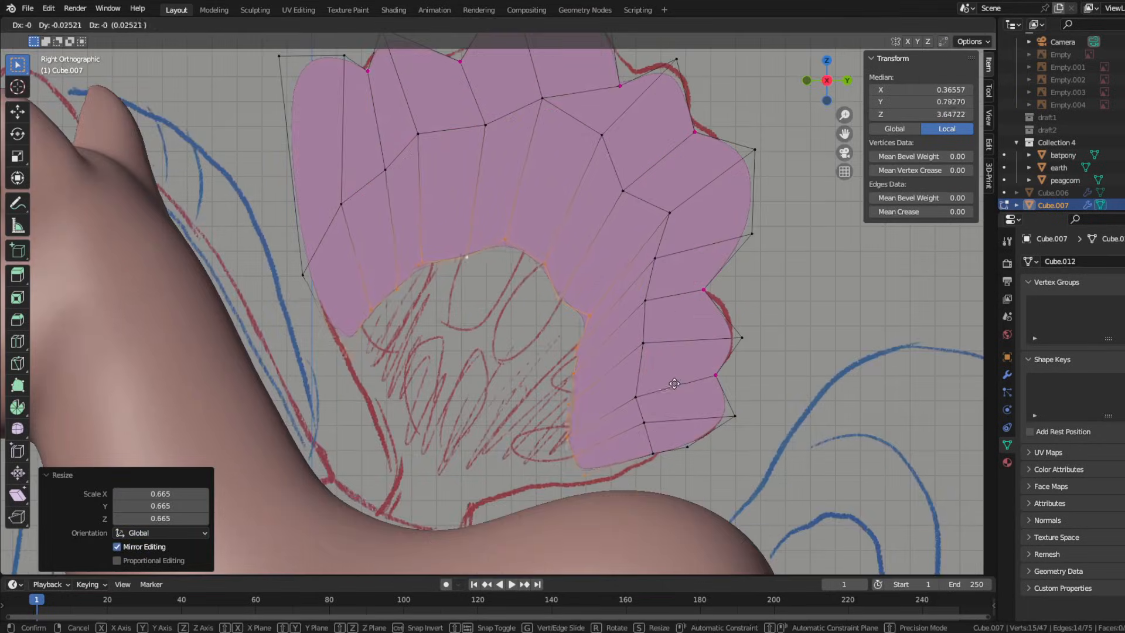
pyautogui.click(727, 515)
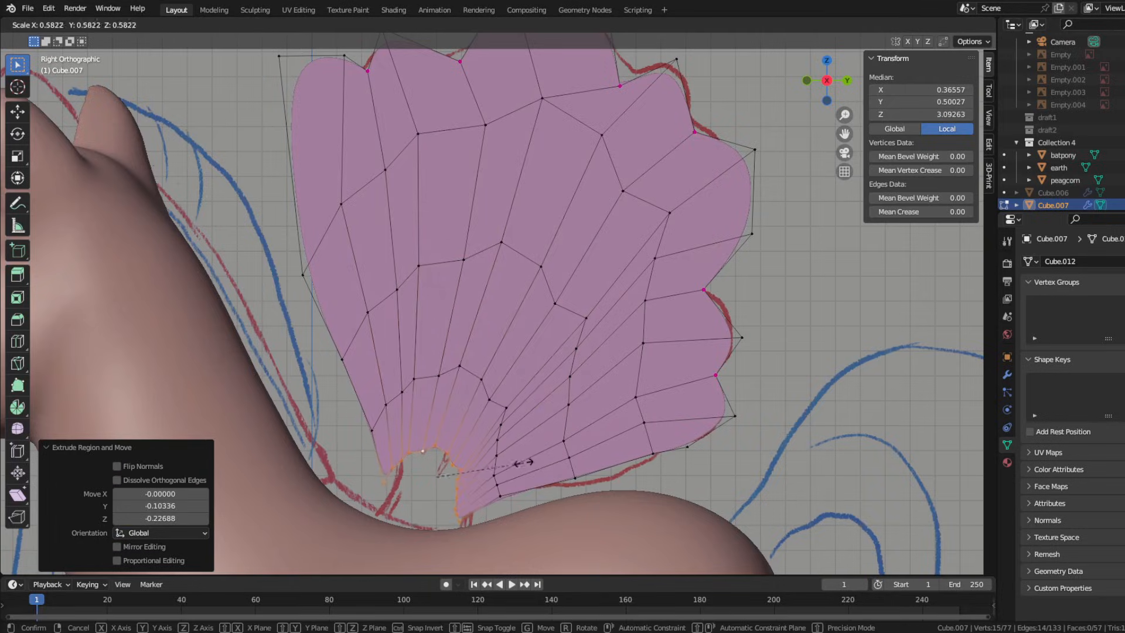
pyautogui.click(521, 463)
pyautogui.keyDown('shift'); pyautogui.moveTo(574, 553); pyautogui.dragTo(639, 417, button='middle'); pyautogui.keyUp('shift')
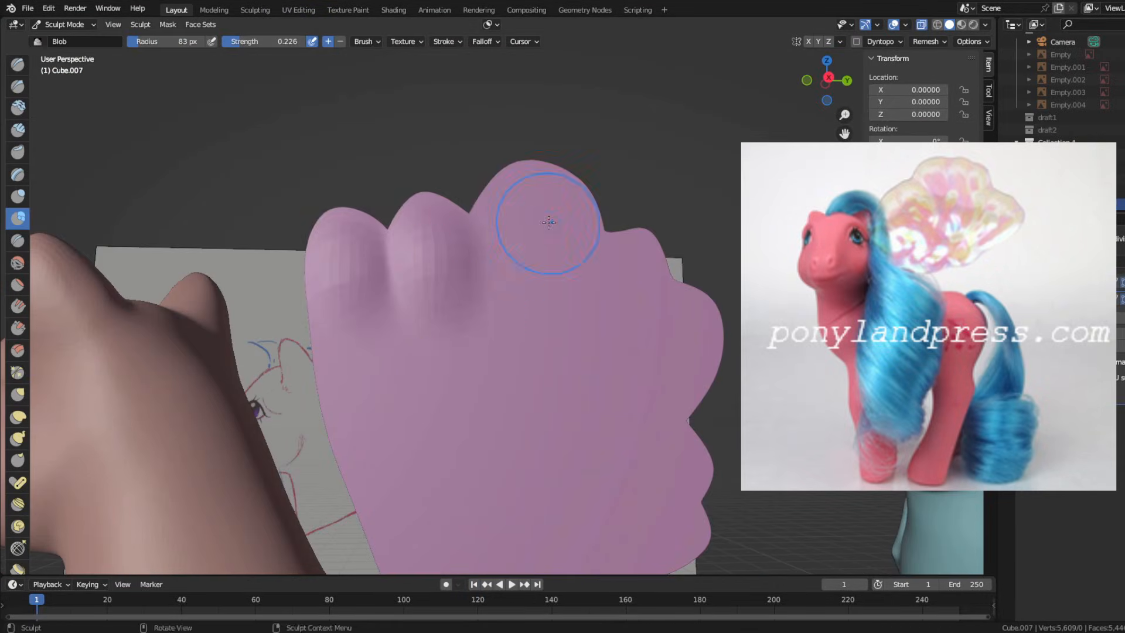
# Sculpt rows of rounded bumps across the scalloped wing with the Blob brush
pyautogui.scroll(-4, 697, 354)
pyautogui.scroll(3, 630, 283)
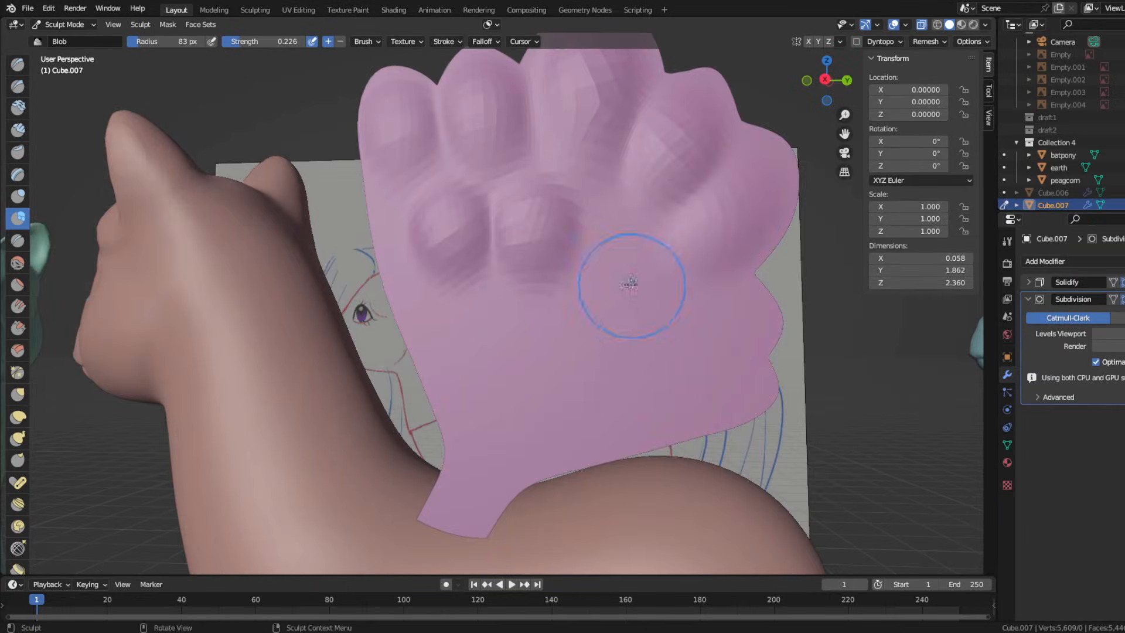
pyautogui.moveTo(627, 286); pyautogui.dragTo(611, 267)
pyautogui.scroll(2, 673, 417)
pyautogui.scroll(1, 673, 416)
pyautogui.moveTo(697, 420); pyautogui.dragTo(726, 390)
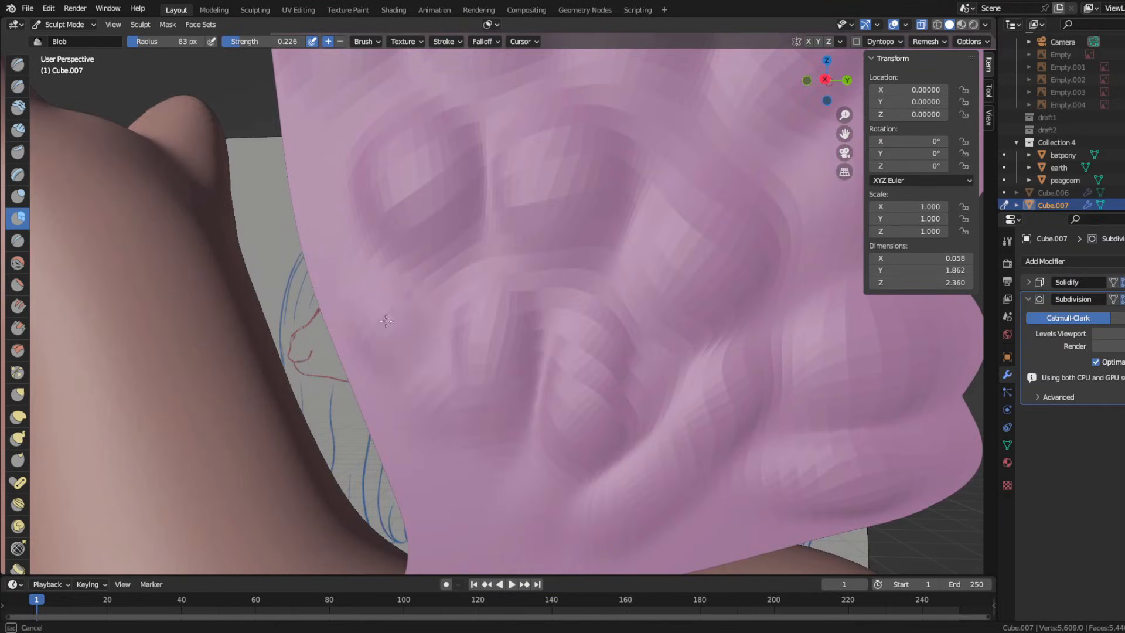
pyautogui.moveTo(386, 321); pyautogui.dragTo(404, 369)
pyautogui.scroll(-4, 497, 328)
# Resize the Grab brush and reshape the scalloped wing from the front view
pyautogui.press('g')
pyautogui.scroll(-3, 353, 233)
pyautogui.press('KP_1')
pyautogui.press('f')
pyautogui.scroll(-3, 381, 259)
pyautogui.moveTo(494, 223); pyautogui.dragTo(495, 275)
pyautogui.moveTo(495, 275)
pyautogui.mouseDown(button='middle')
pyautogui.moveTo(451, 213)
pyautogui.moveTo(333, 244)
pyautogui.moveTo(344, 241)
pyautogui.moveTo(473, 396)
pyautogui.moveTo(442, 364)
pyautogui.mouseUp(button='middle')
pyautogui.scroll(3, 474, 396)
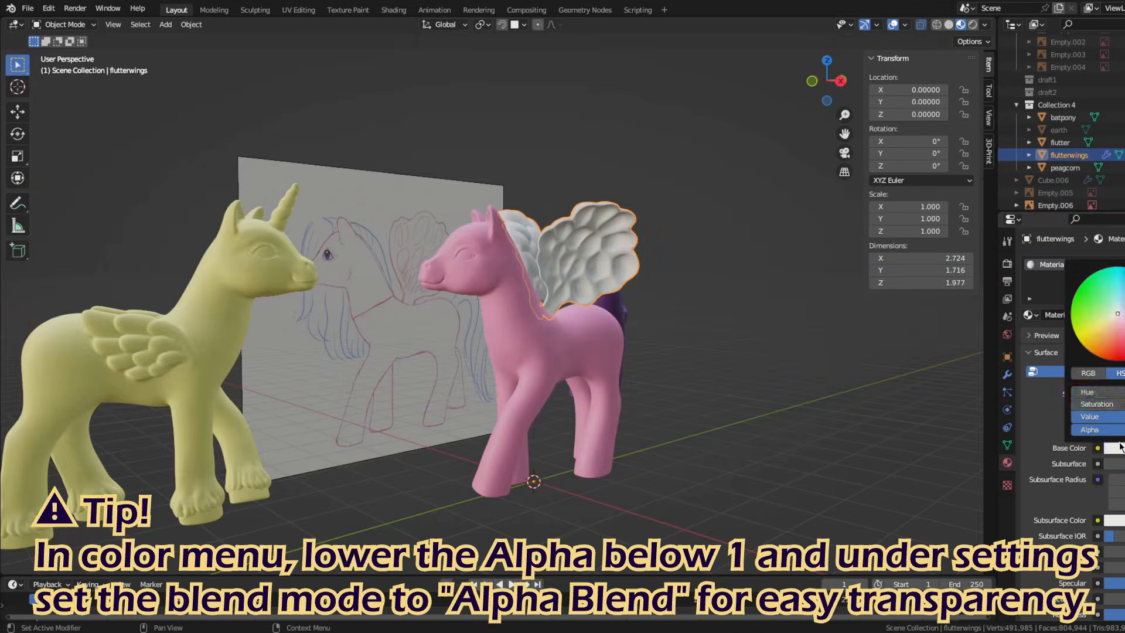
# Refine the semi-transparent flutterwings material by feeding the green-to-cyan Color Ramp into a Translucent BSDF
pyautogui.scroll(-4, 1066, 511)
pyautogui.scroll(-4, 1096, 499)
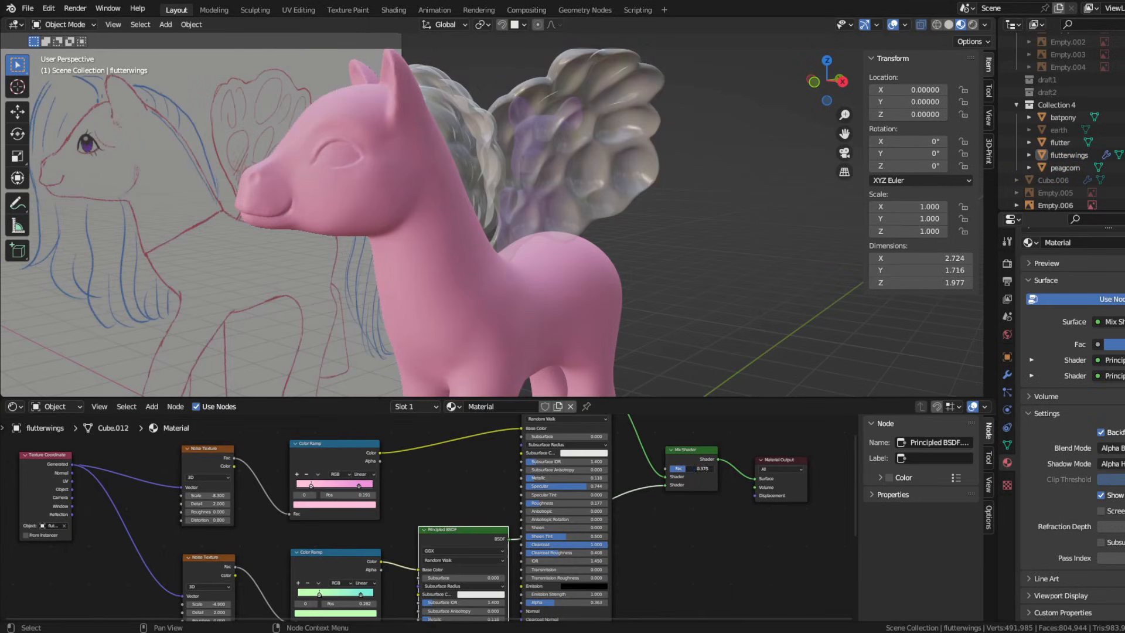
pyautogui.moveTo(680, 509); pyautogui.dragTo(675, 554, button='middle')
pyautogui.moveTo(650, 612); pyautogui.dragTo(735, 482, button='middle')
pyautogui.moveTo(643, 494); pyautogui.dragTo(656, 494)
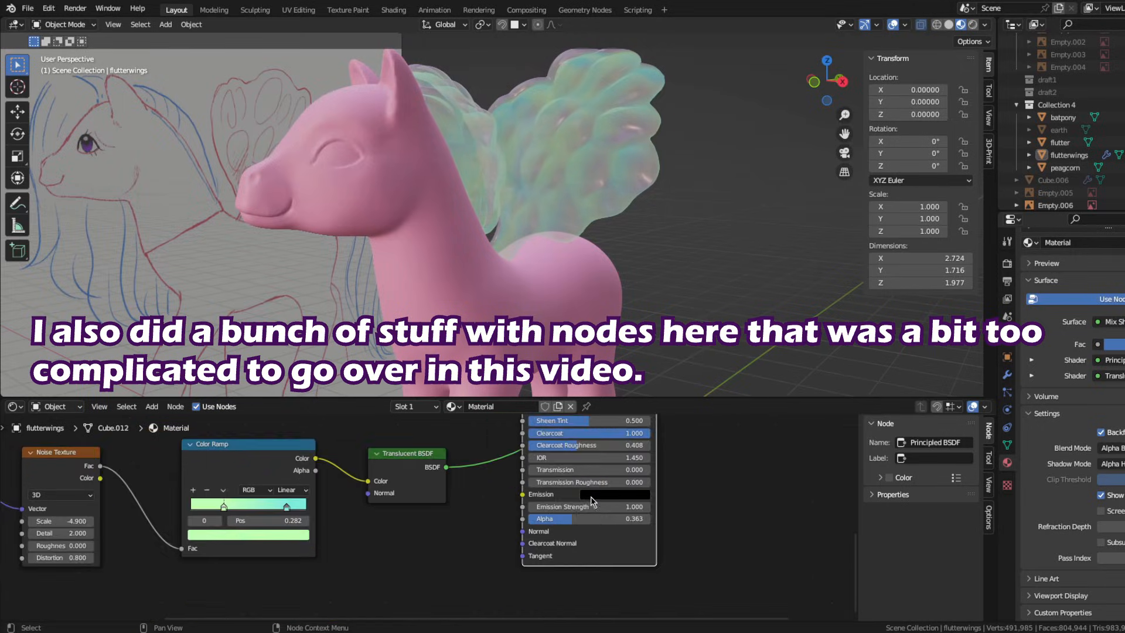
pyautogui.click(615, 494)
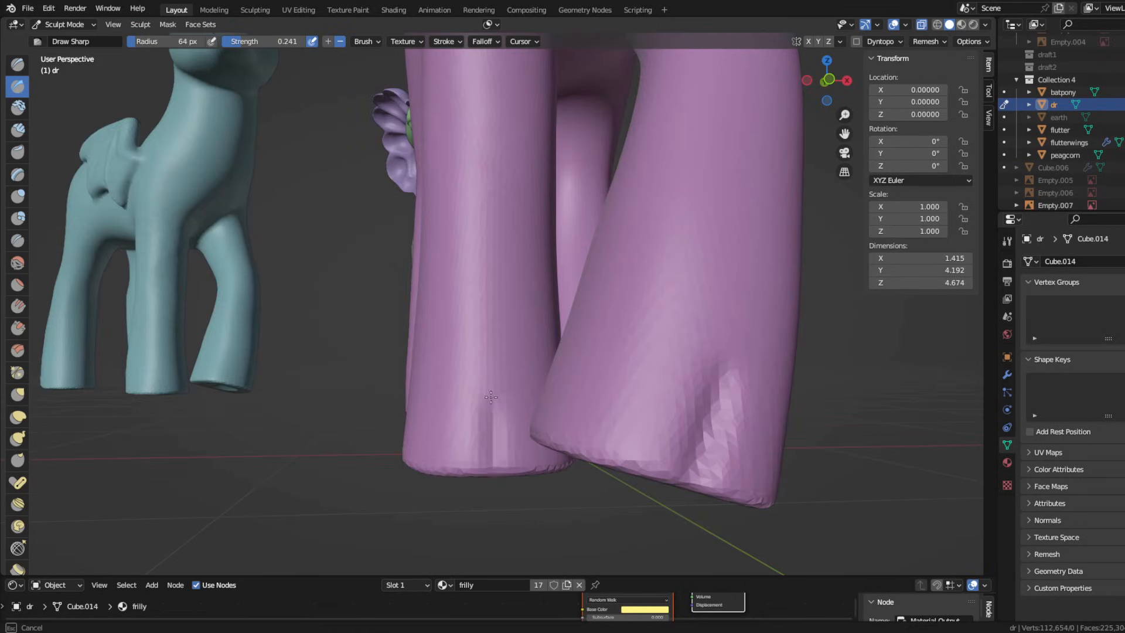
# Shape the dr pony's ears with the Inflate brush and carve chest fur with the Draw Sharp brush
pyautogui.press('i')
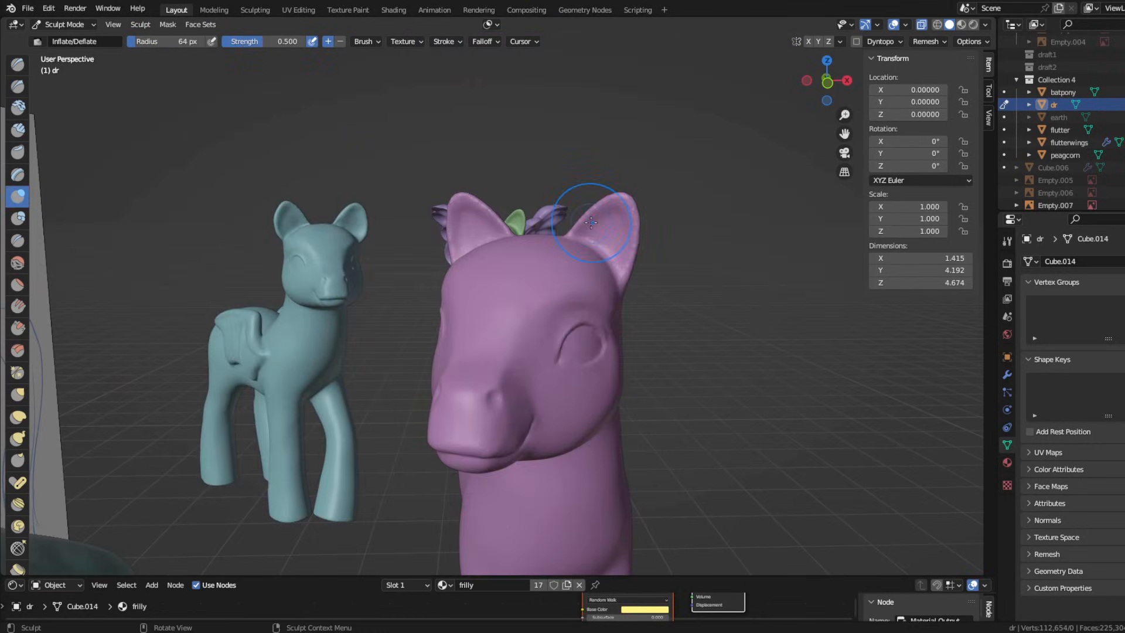
pyautogui.moveTo(591, 222); pyautogui.dragTo(239, 301, button='middle')
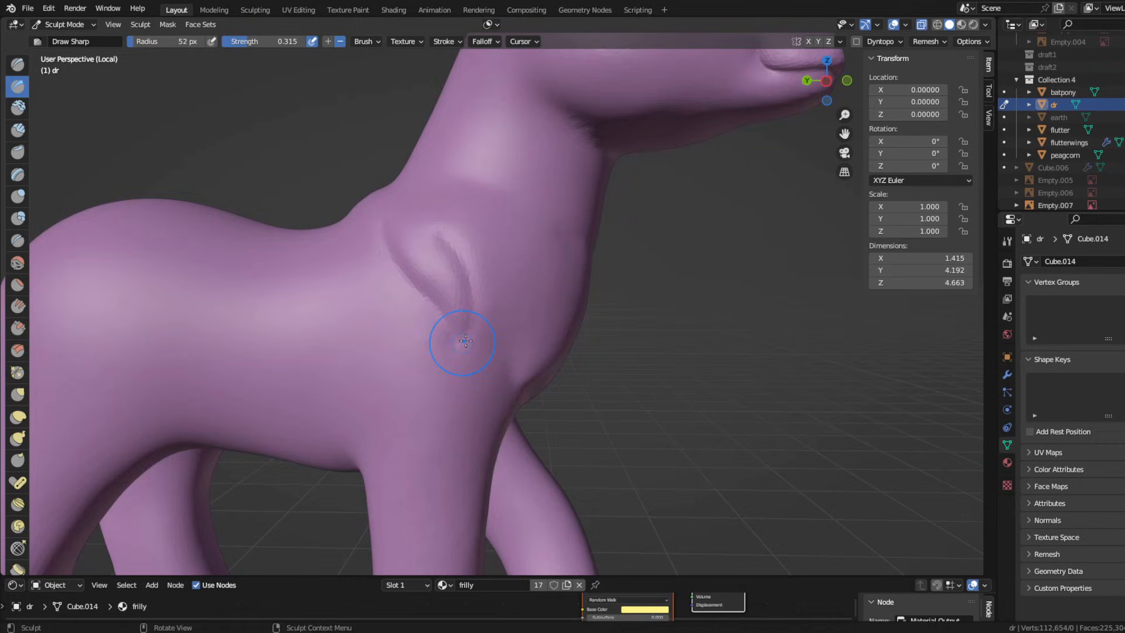
pyautogui.moveTo(465, 341); pyautogui.dragTo(457, 286, button='middle')
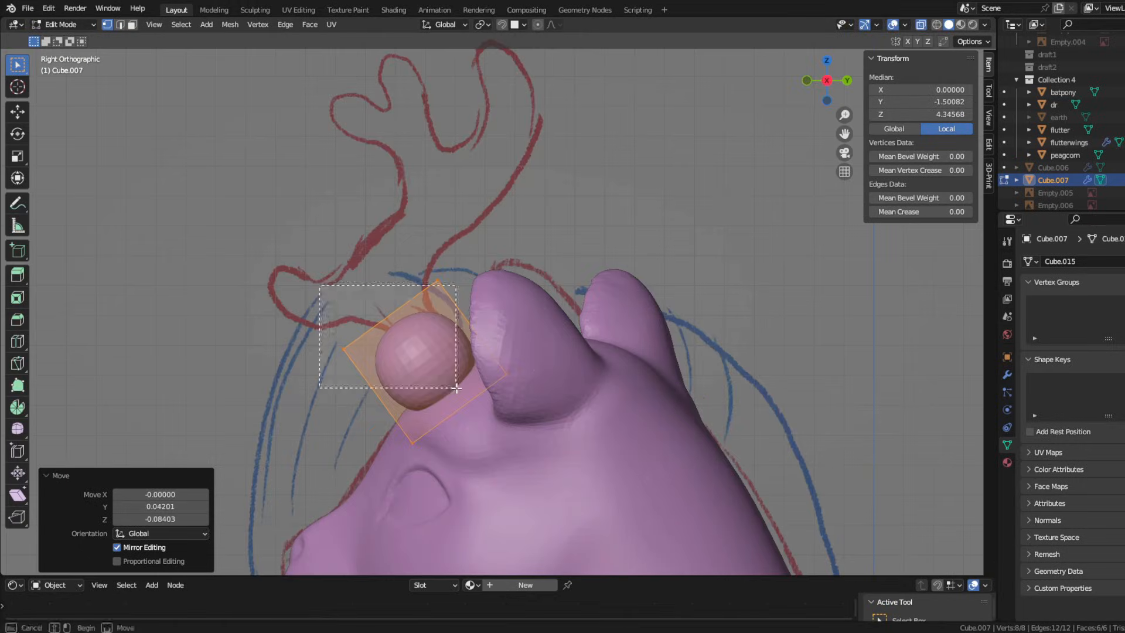
# Scale and move the antler cube's vertices above the dr pony's head to follow the branching antler sketch
pyautogui.moveTo(456, 388); pyautogui.dragTo(460, 389)
pyautogui.press('s')
pyautogui.click(487, 329)
pyautogui.press('g')
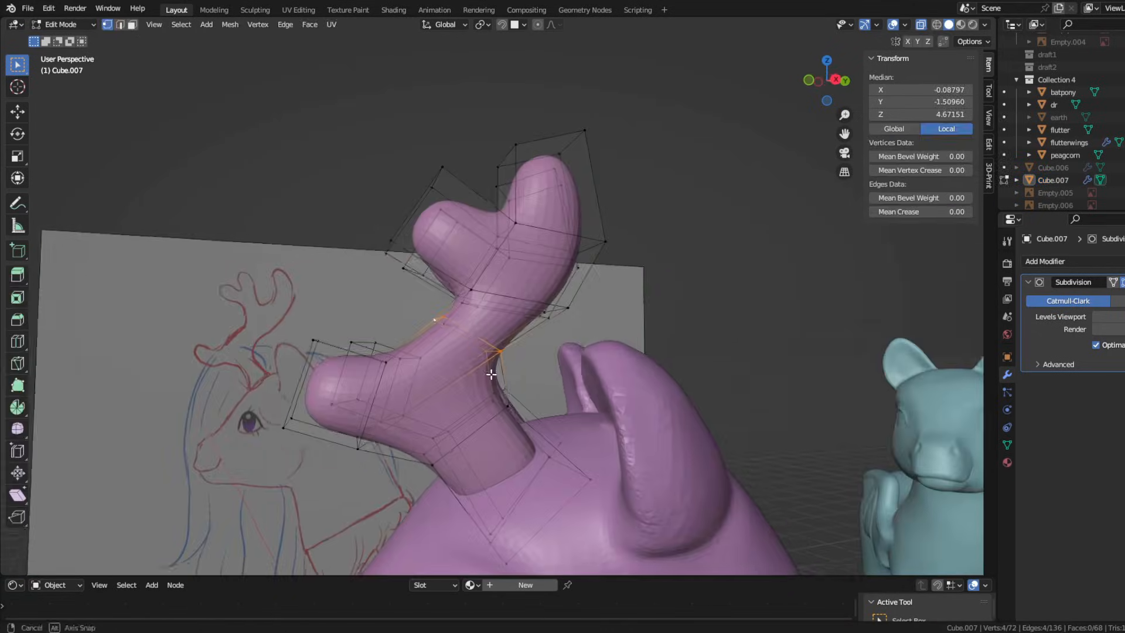
pyautogui.moveTo(463, 381); pyautogui.dragTo(438, 403, button='middle')
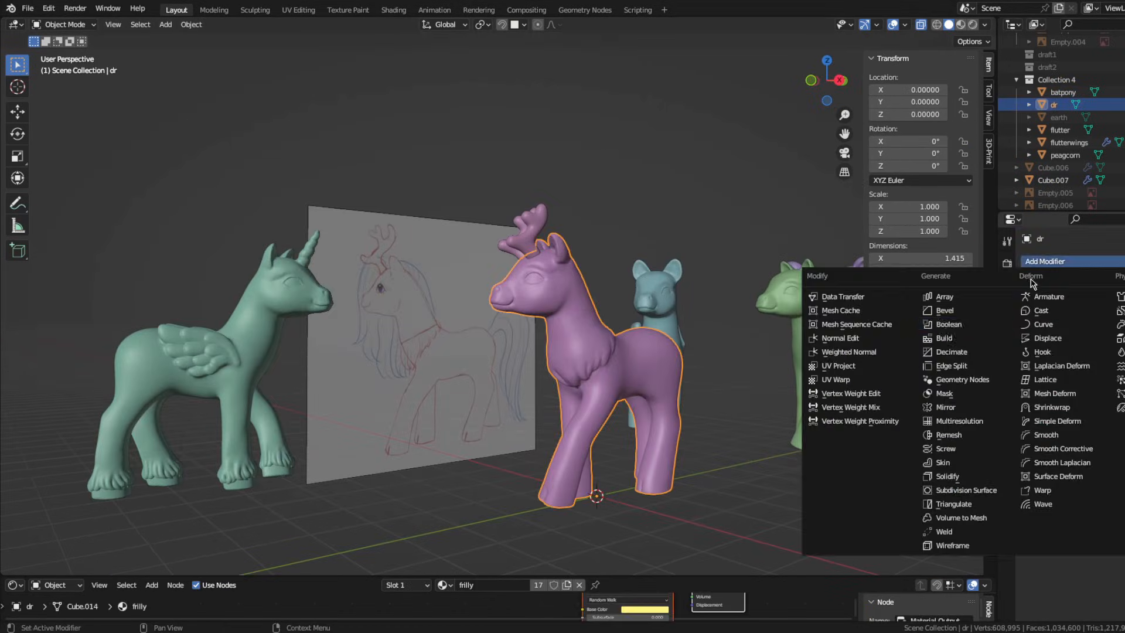
# Apply the antlers' Subdivision modifier and give the dr pony a Boolean modifier
pyautogui.hotkey('ctrl', 'a')
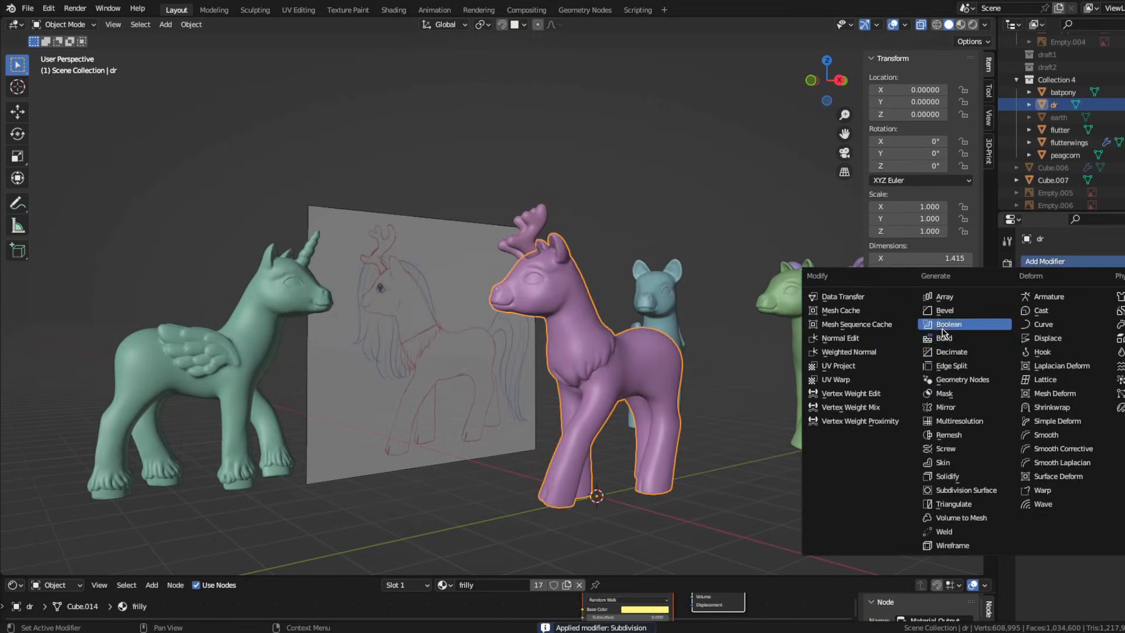
pyautogui.click(916, 251)
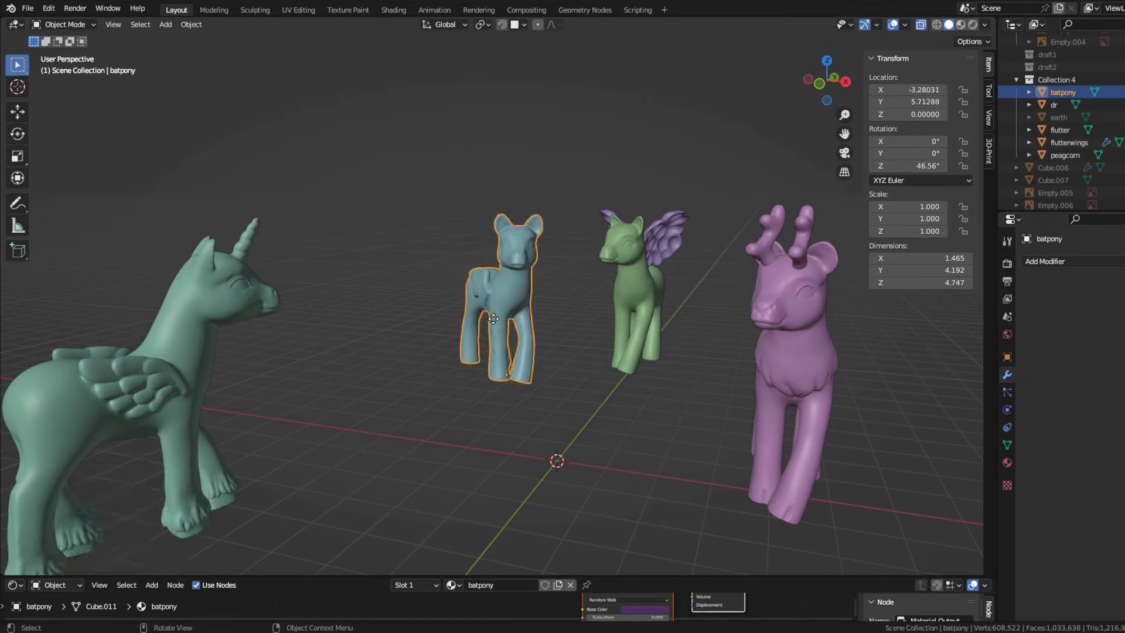
# Move the batpony and the flutter pony with its wings forward along Y into the lineup
pyautogui.press('g')
pyautogui.press('y')
pyautogui.click(696, 469)
pyautogui.click(625, 248)
pyautogui.press('g')
pyautogui.press('y')
pyautogui.click(623, 385)
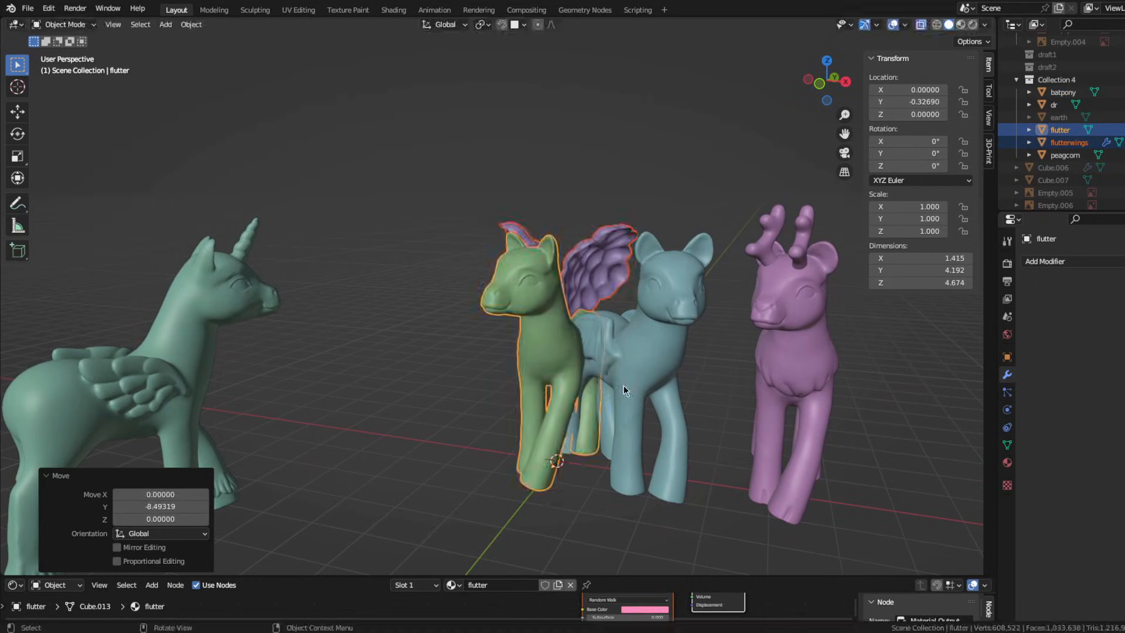
# Adjust the flutter pony's position along Y and rotate the ponies around Z to arrange the lineup
pyautogui.press('g')
pyautogui.press('y')
pyautogui.click(623, 384)
pyautogui.press('r')
pyautogui.press('z')
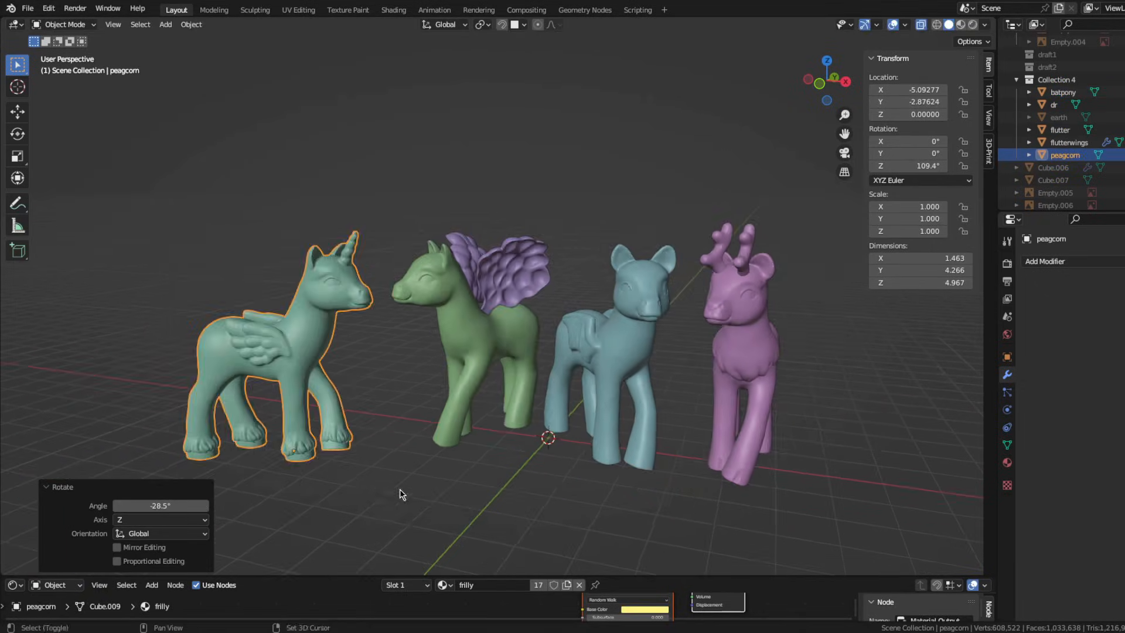
pyautogui.press('r')
pyautogui.press('z')
pyautogui.click(743, 445)
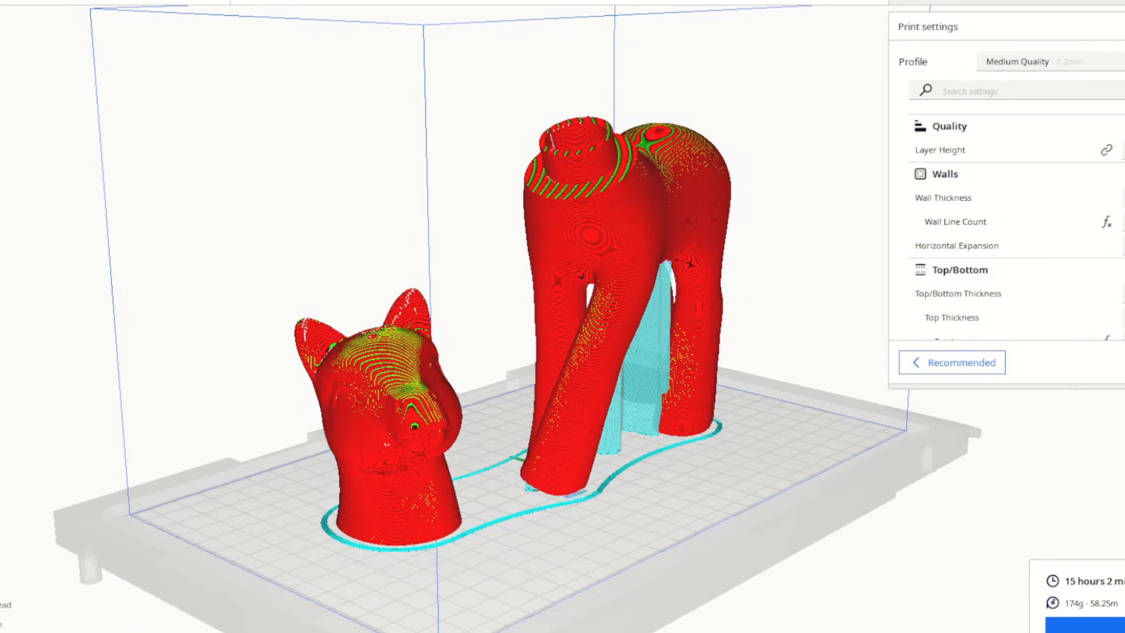
pyautogui.click(906, 25)
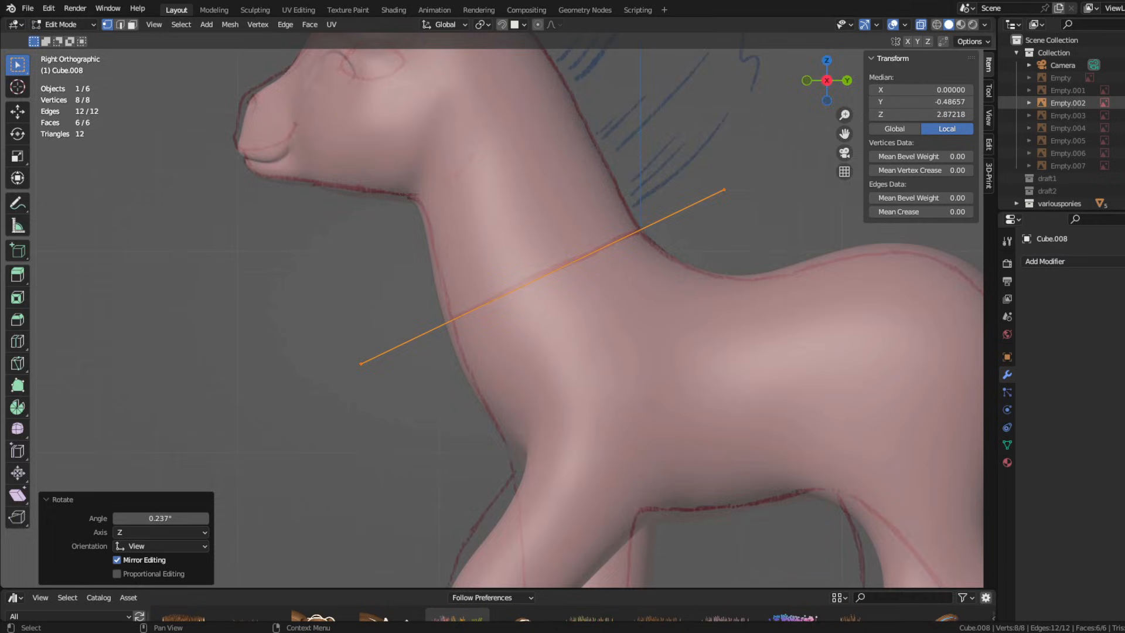
# Hide the reference sketch images around the pony with the neck-cutting plane
pyautogui.press('KP_3')
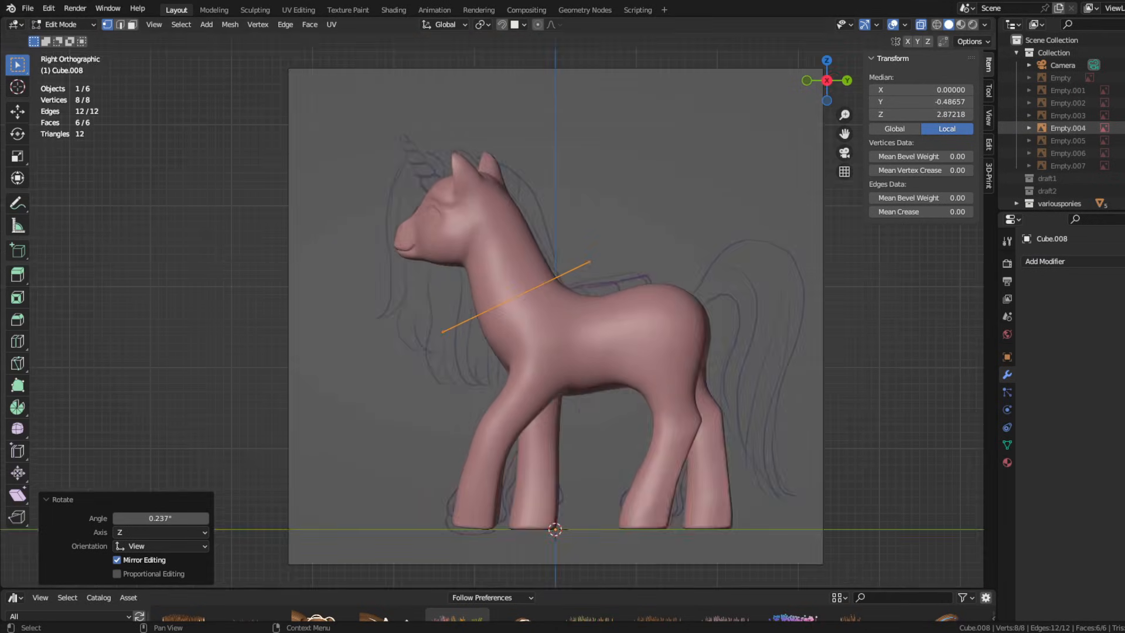
pyautogui.click(1122, 128)
pyautogui.click(1123, 77)
pyautogui.moveTo(613, 196); pyautogui.dragTo(668, 206, button='middle')
pyautogui.scroll(-4, 667, 206)
pyautogui.click(1122, 78)
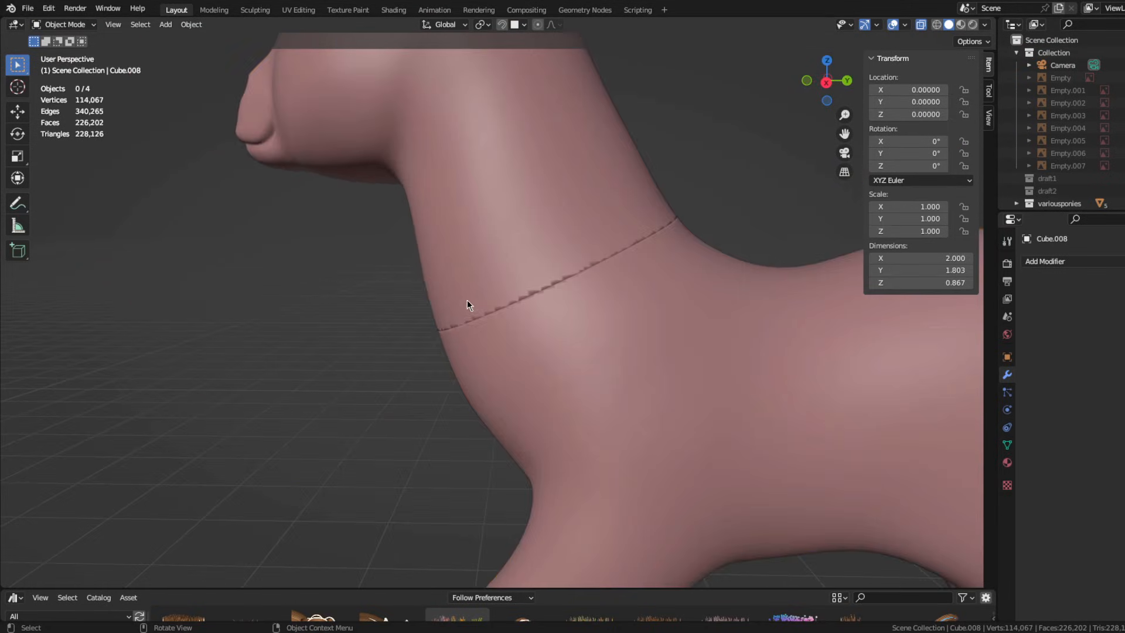
# Apply the Boolean neck cut on the printingexample pony and separate the linked head geometry into its own object
pyautogui.click(468, 295)
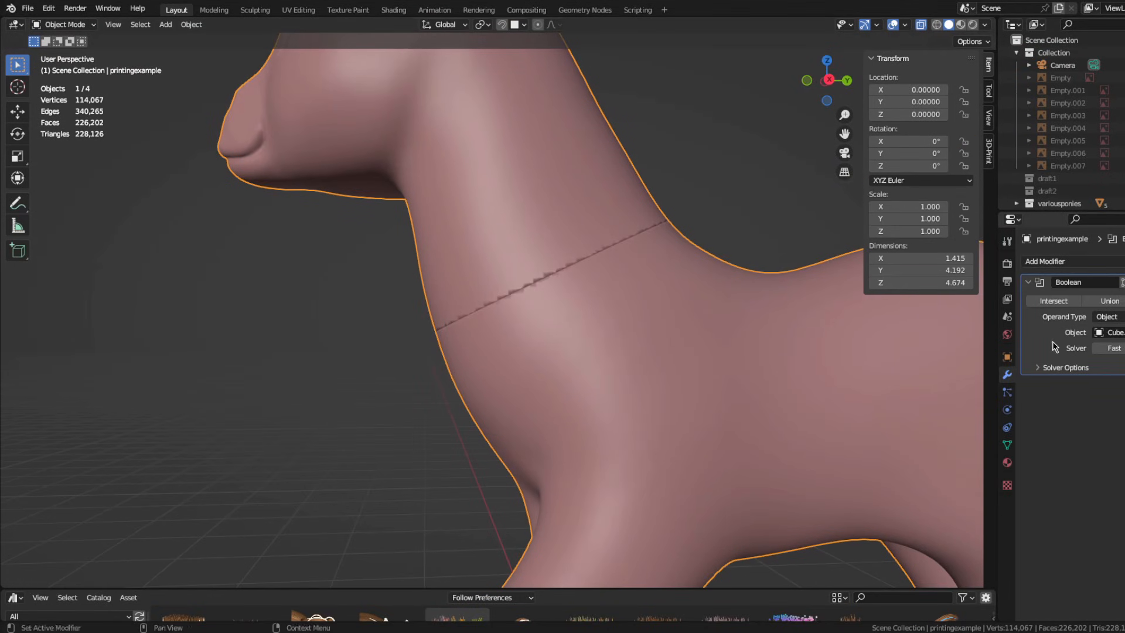
pyautogui.press('Tab')
pyautogui.press('l')
pyautogui.press('p')
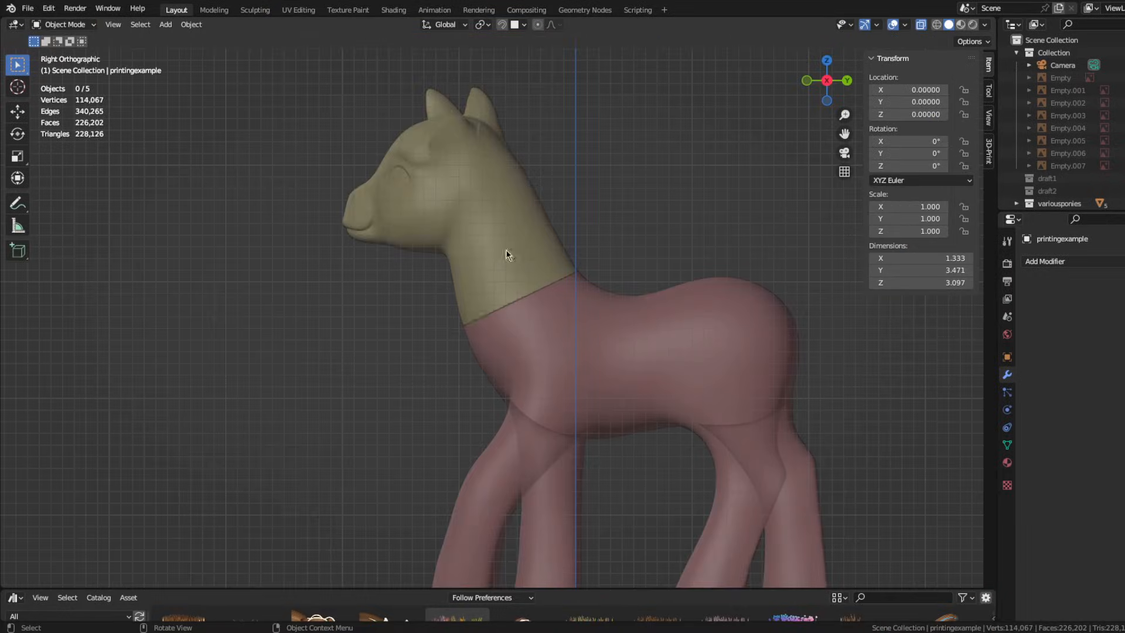
pyautogui.press('Tab')
pyautogui.press('Tab')
# Add a cylinder and tilt, scale and move it across the neck cut as a connector between head and body
pyautogui.scroll(2, 609, 344)
pyautogui.hotkey('shift', 'a')
pyautogui.moveTo(432, 356)
pyautogui.click(499, 405)
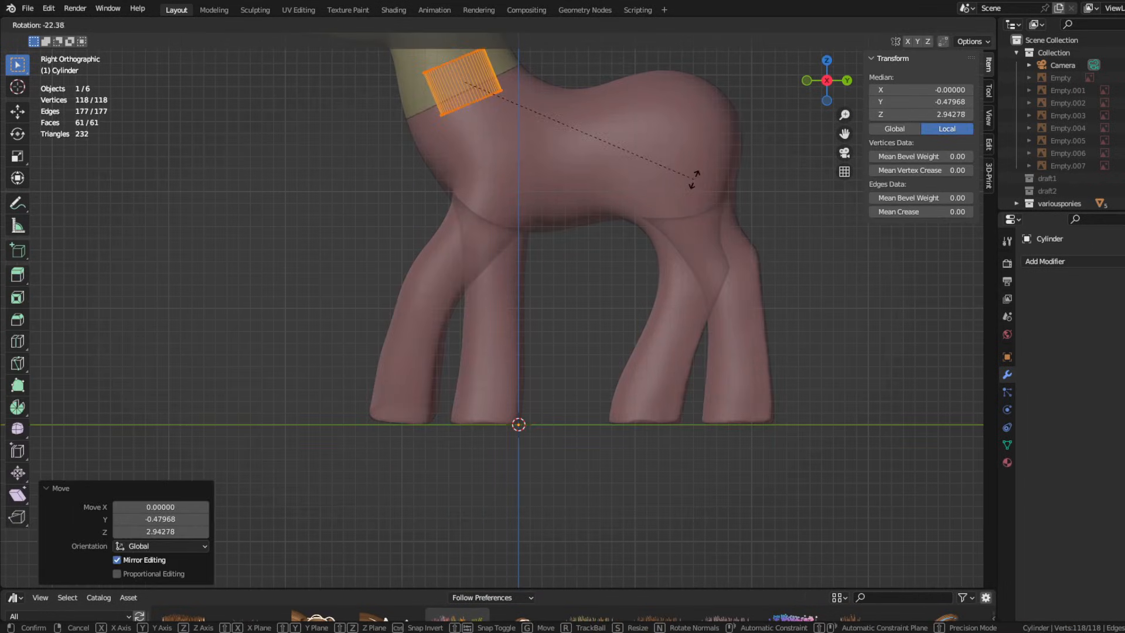
pyautogui.scroll(2, 539, 311)
pyautogui.scroll(4, 539, 311)
pyautogui.press('s')
pyautogui.click(683, 281)
pyautogui.press('g')
pyautogui.click(667, 371)
pyautogui.keyDown('shift'); pyautogui.moveTo(683, 282); pyautogui.dragTo(556, 354, button='middle'); pyautogui.keyUp('shift')
pyautogui.press('KP_1')
pyautogui.press('KP_3')
# Duplicate the neck connector cylinder in place and rescale the copy in Edit Mode for the head's socket
pyautogui.press('Tab')
pyautogui.hotkey('shift', 'd')
pyautogui.rightClick(551, 333)
pyautogui.press('Tab')
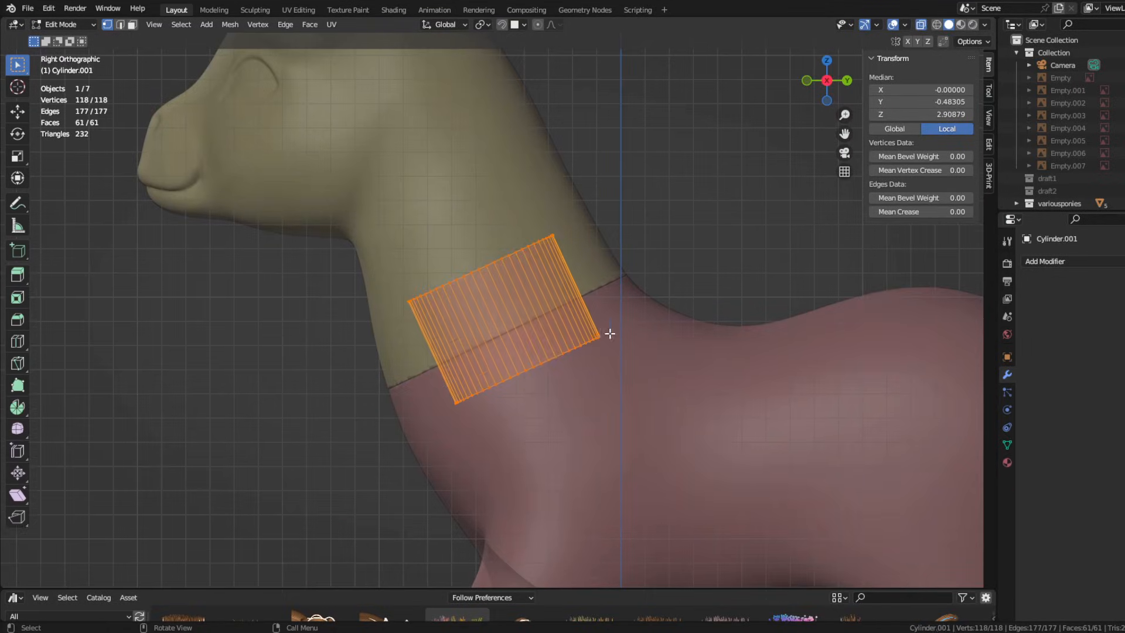
pyautogui.scroll(4, 621, 363)
pyautogui.press('s')
pyautogui.click(763, 410)
pyautogui.press('Tab')
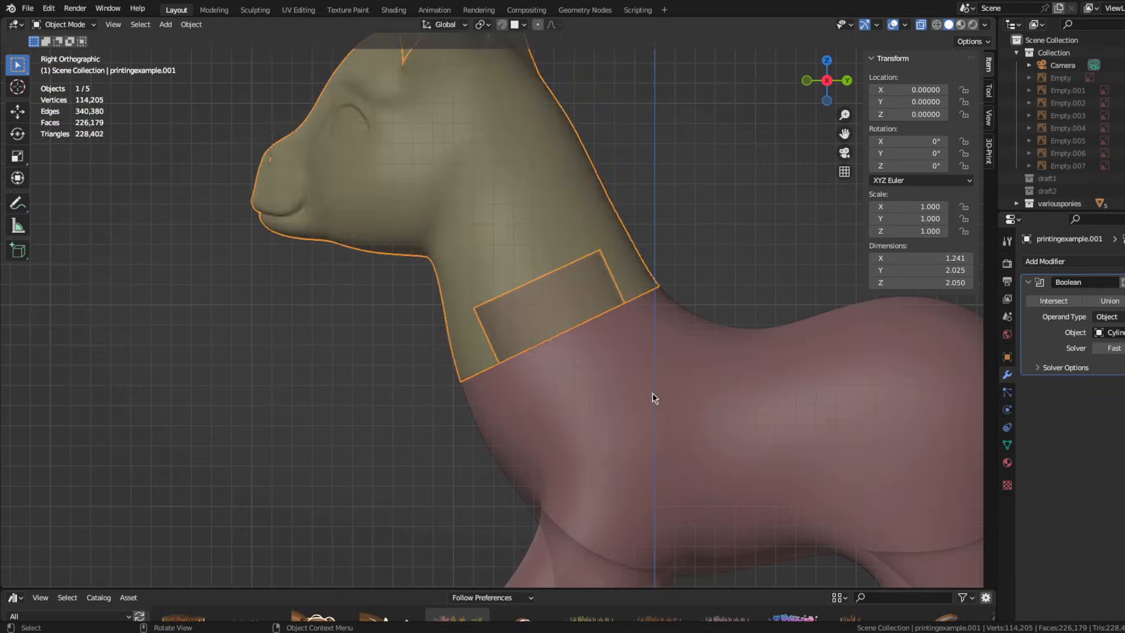
# Inspect the neck peg and socket in Material Preview shading and the inner body shape from the side
pyautogui.moveTo(670, 394); pyautogui.dragTo(512, 293, button='middle')
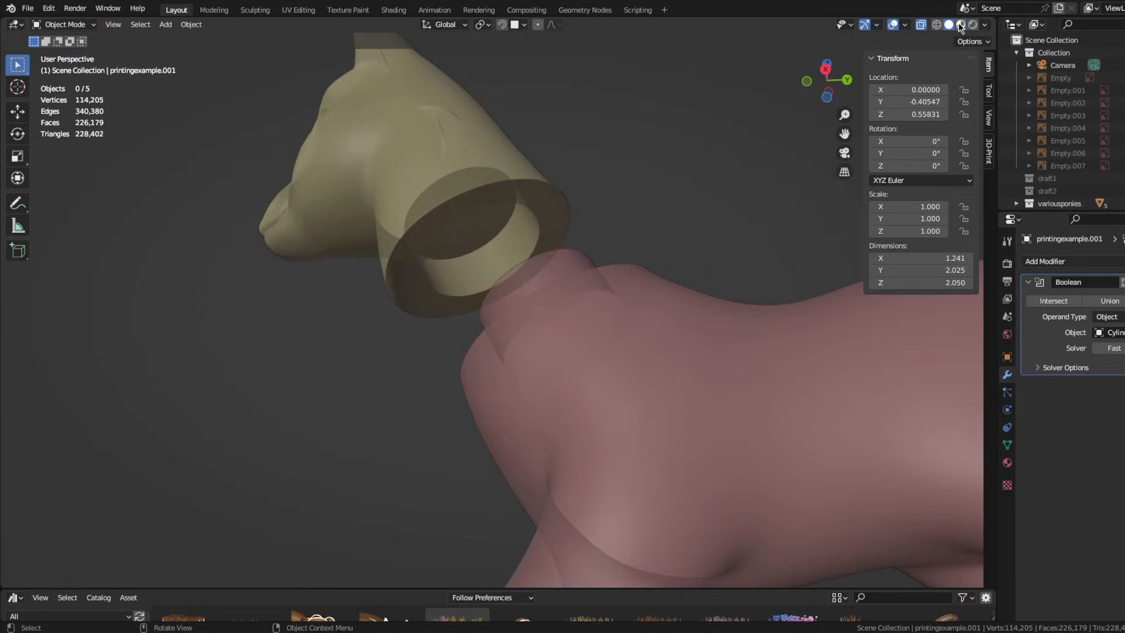
pyautogui.click(961, 25)
pyautogui.moveTo(732, 275)
pyautogui.mouseDown(button='middle')
pyautogui.moveTo(703, 284)
pyautogui.moveTo(761, 267)
pyautogui.moveTo(351, 261)
pyautogui.mouseUp(button='middle')
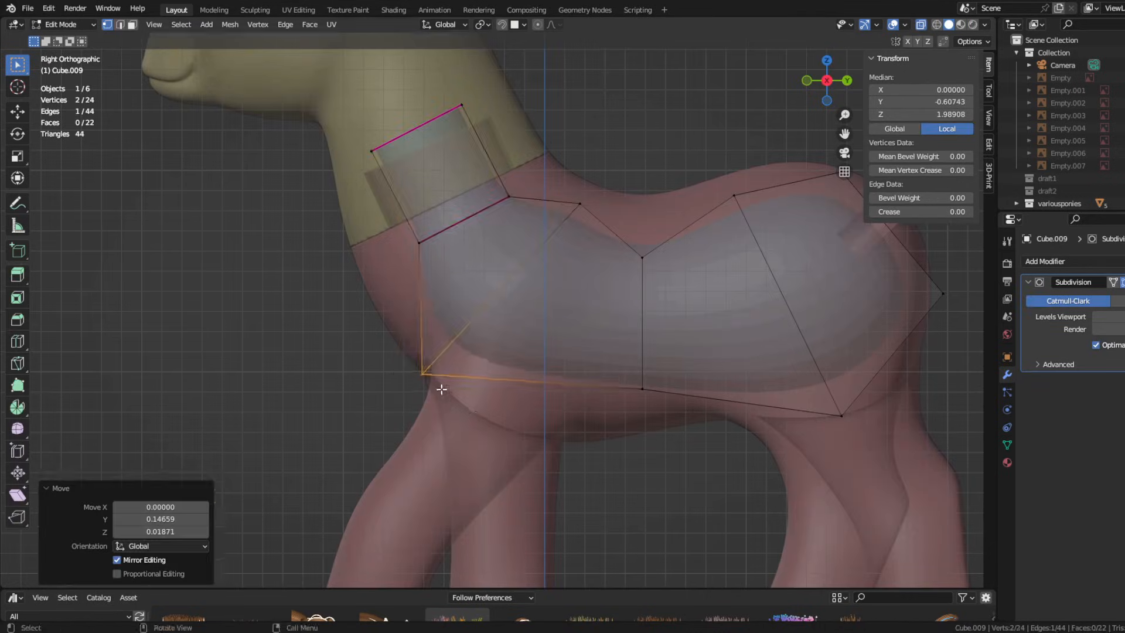
pyautogui.moveTo(703, 351); pyautogui.dragTo(590, 361, button='middle')
pyautogui.scroll(4, 586, 293)
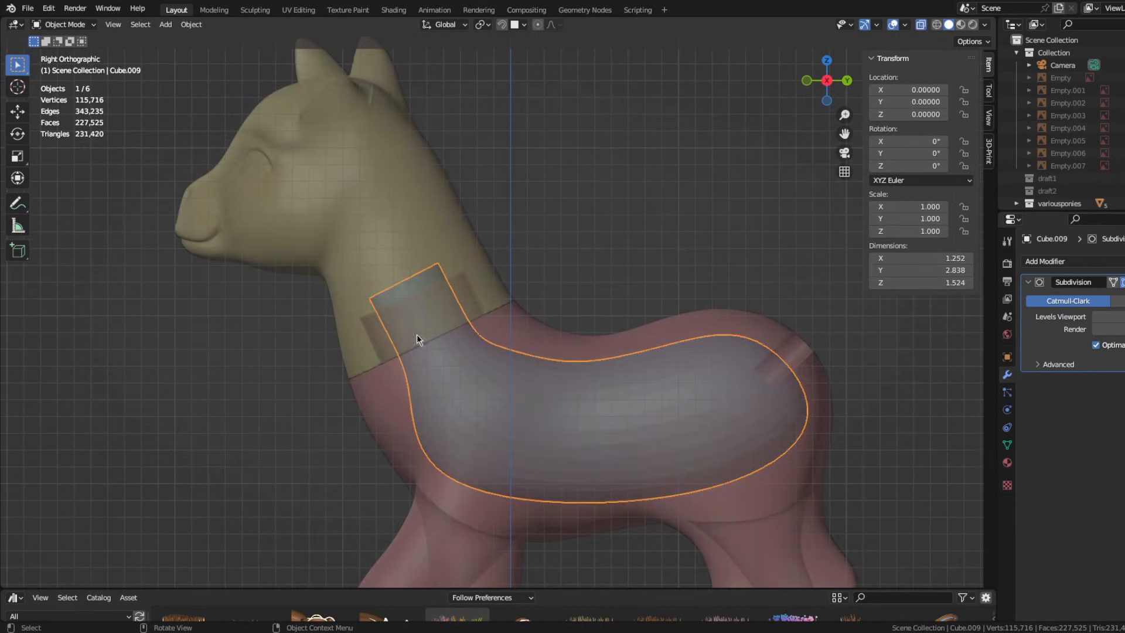
pyautogui.click(1045, 261)
pyautogui.click(961, 328)
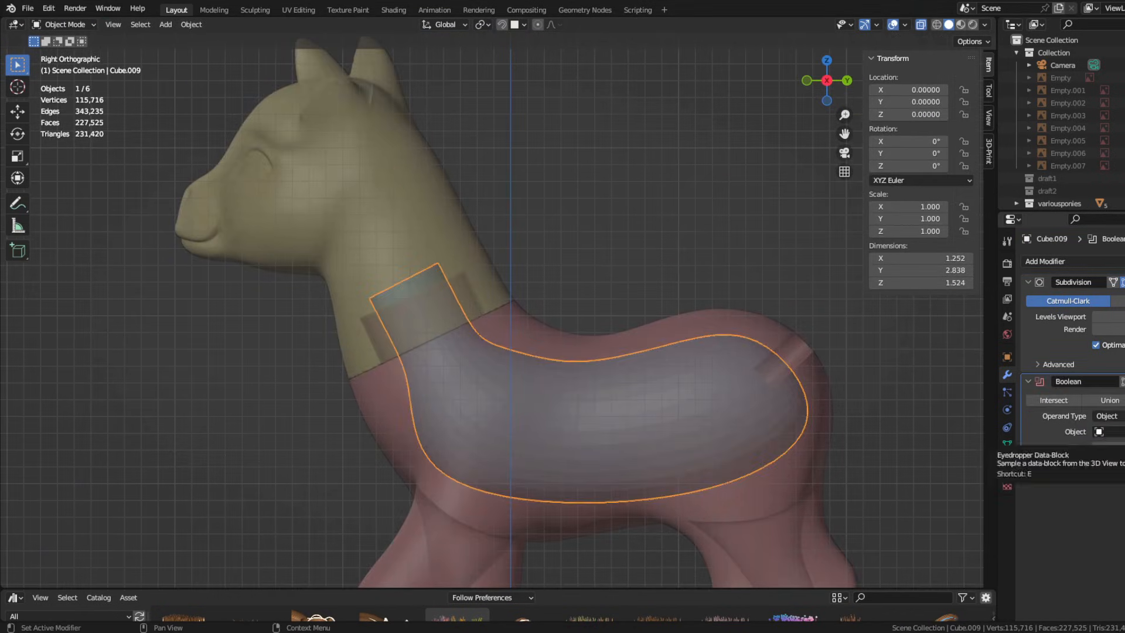
pyautogui.hotkey('ctrl', 'z')
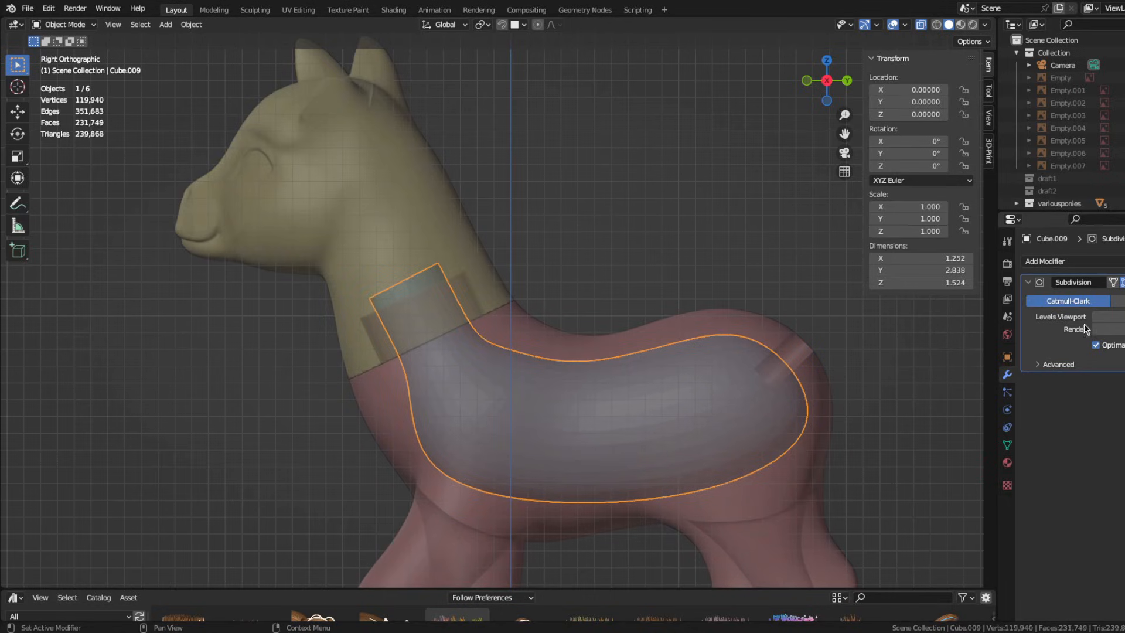
# Apply the inner body shape's Subdivision modifier and add a Boolean modifier to the printingexample body
pyautogui.hotkey('ctrl', 'a')
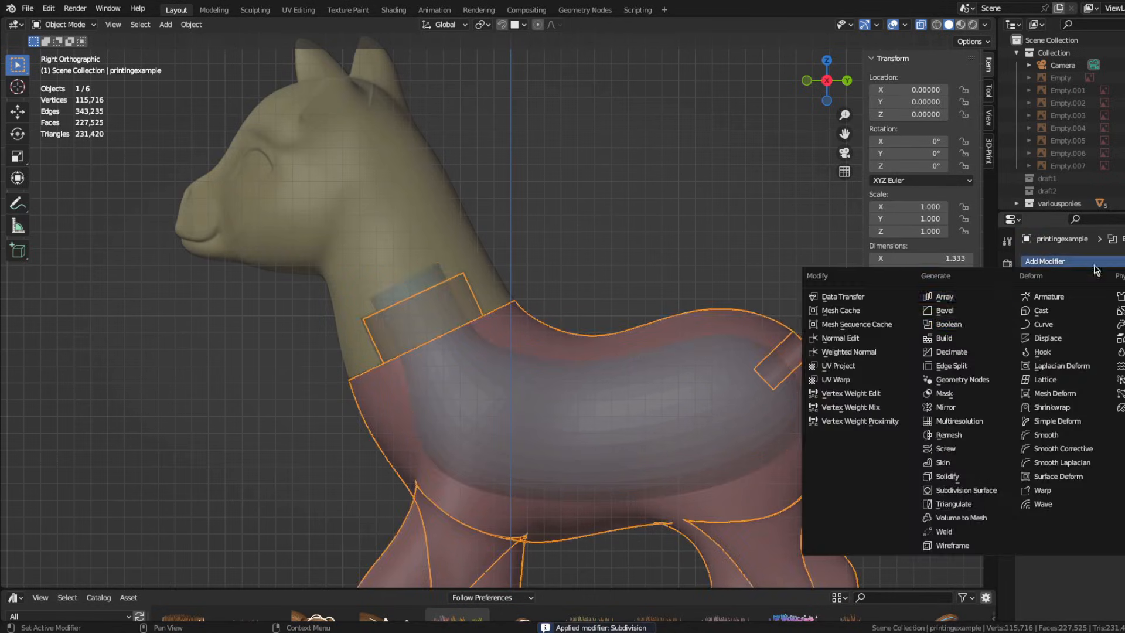
pyautogui.click(914, 388)
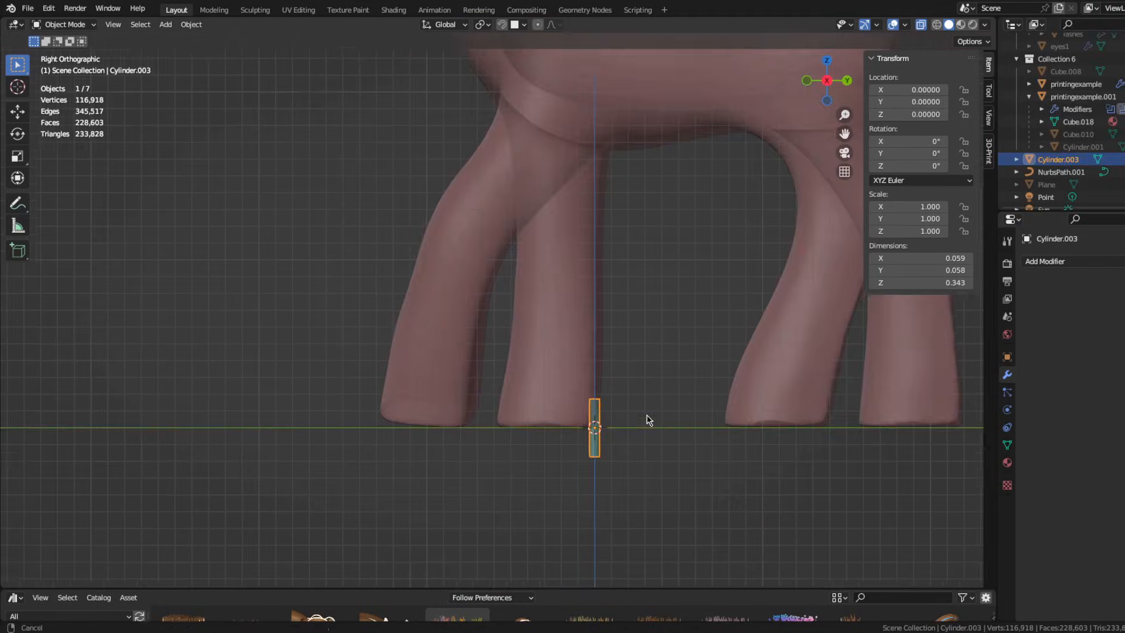
# Duplicate the small thin cylinder in Edit Mode and move the geometry along X to form a staggered pair
pyautogui.moveTo(648, 420); pyautogui.dragTo(579, 338, button='middle')
pyautogui.press('Tab')
pyautogui.press('KP_3')
pyautogui.scroll(3, 657, 318)
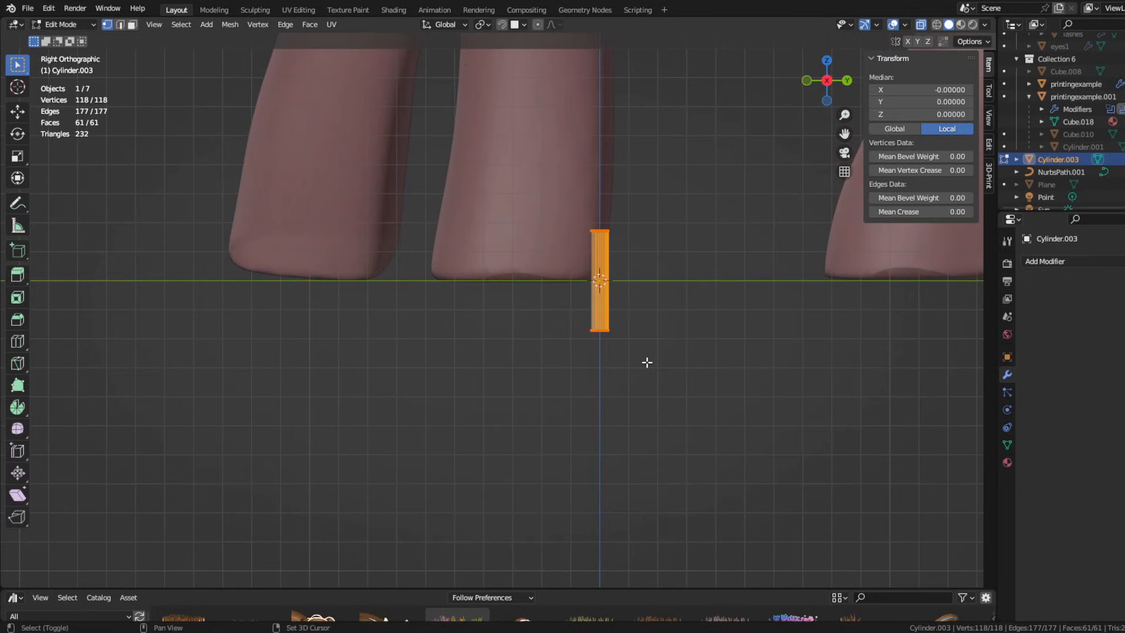
pyautogui.click(676, 371)
pyautogui.moveTo(675, 372); pyautogui.dragTo(602, 319, button='middle')
pyautogui.press('g')
pyautogui.press('x')
pyautogui.click(686, 369)
pyautogui.press('g')
pyautogui.press('x')
pyautogui.click(713, 430)
pyautogui.press('Tab')
pyautogui.scroll(-3, 603, 319)
# Add an Array modifier to the cylinder pair and raise its count to form a long double row
pyautogui.click(1047, 262)
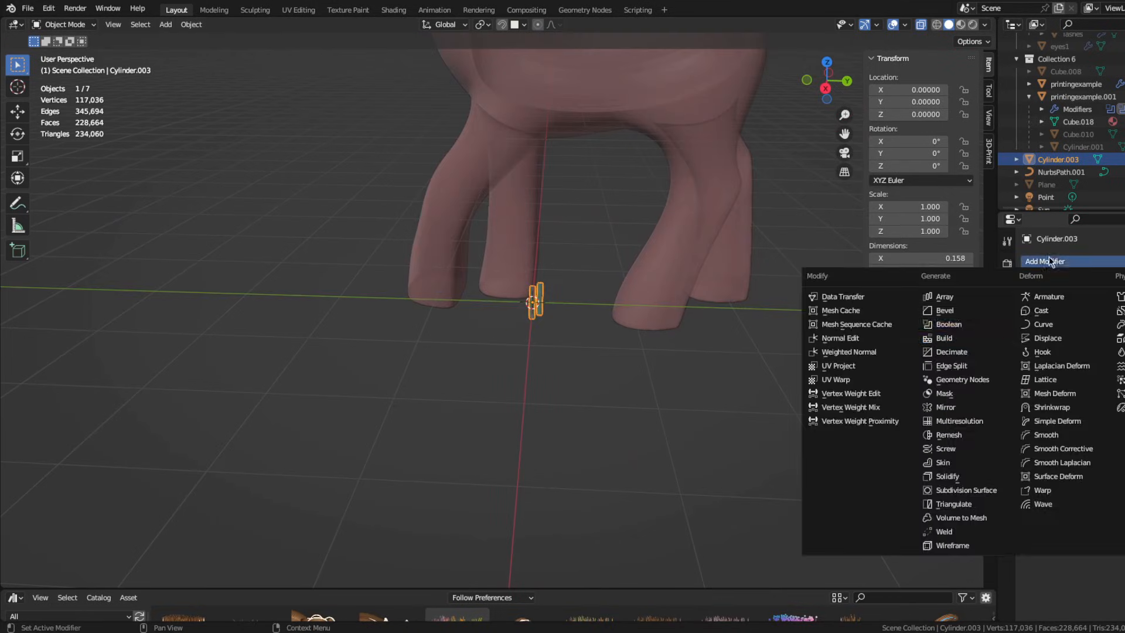
pyautogui.click(964, 305)
pyautogui.moveTo(683, 318); pyautogui.dragTo(656, 328, button='middle')
pyautogui.scroll(2, 656, 328)
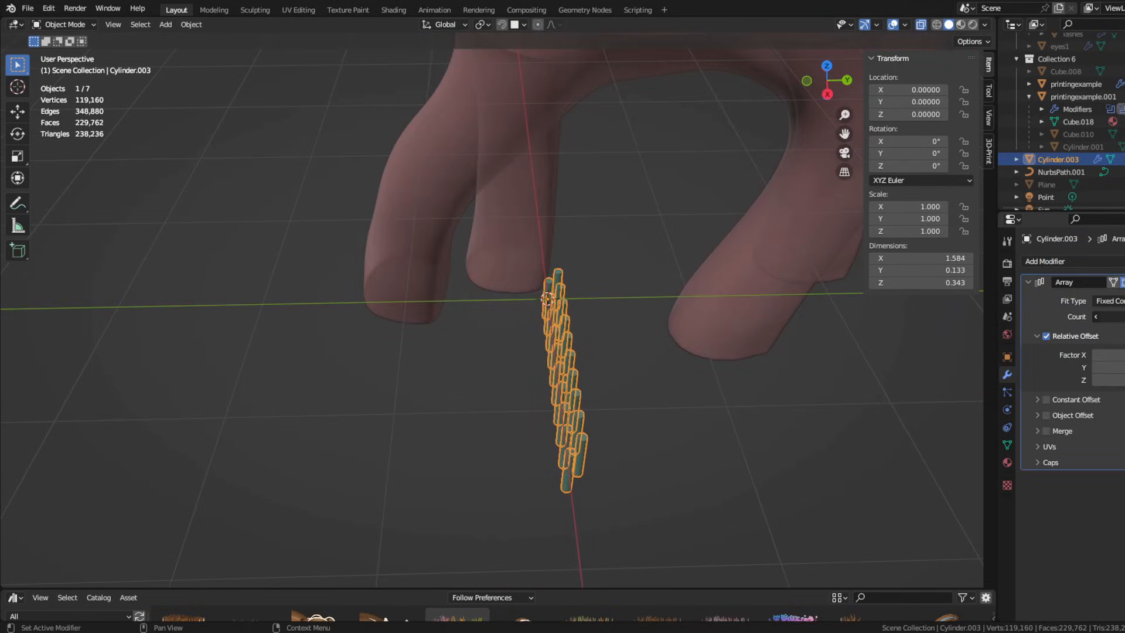
# Add a Curve modifier to the cylinder array with NurbsPath.001 as the curve object
pyautogui.scroll(-3, 492, 293)
pyautogui.click(1047, 261)
pyautogui.click(1042, 326)
pyautogui.scroll(-2, 492, 293)
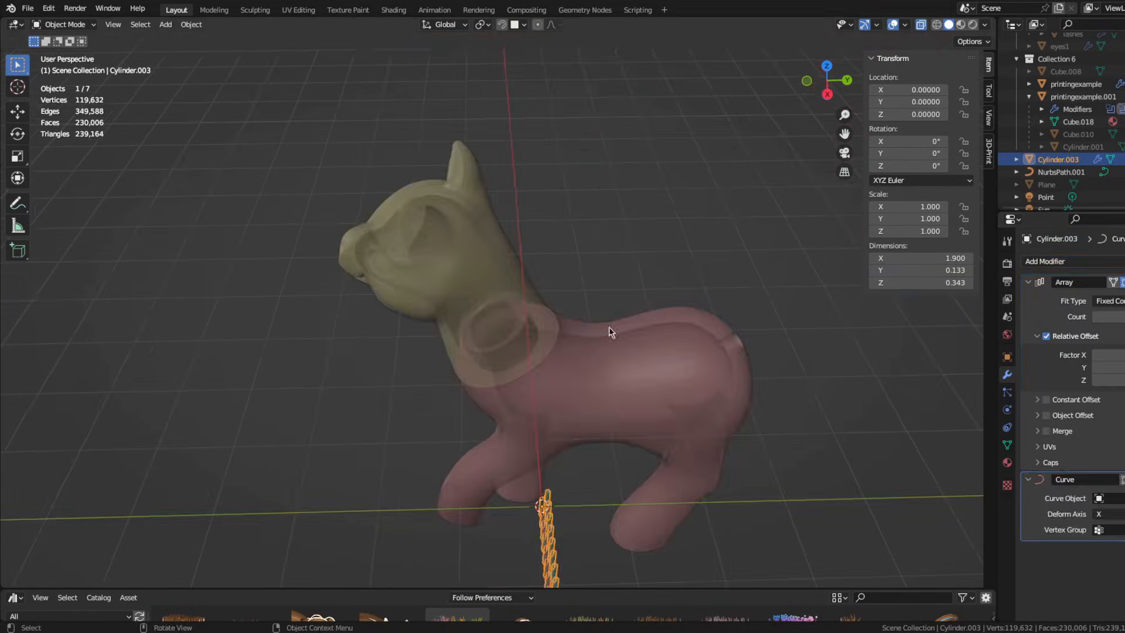
pyautogui.click(1063, 171)
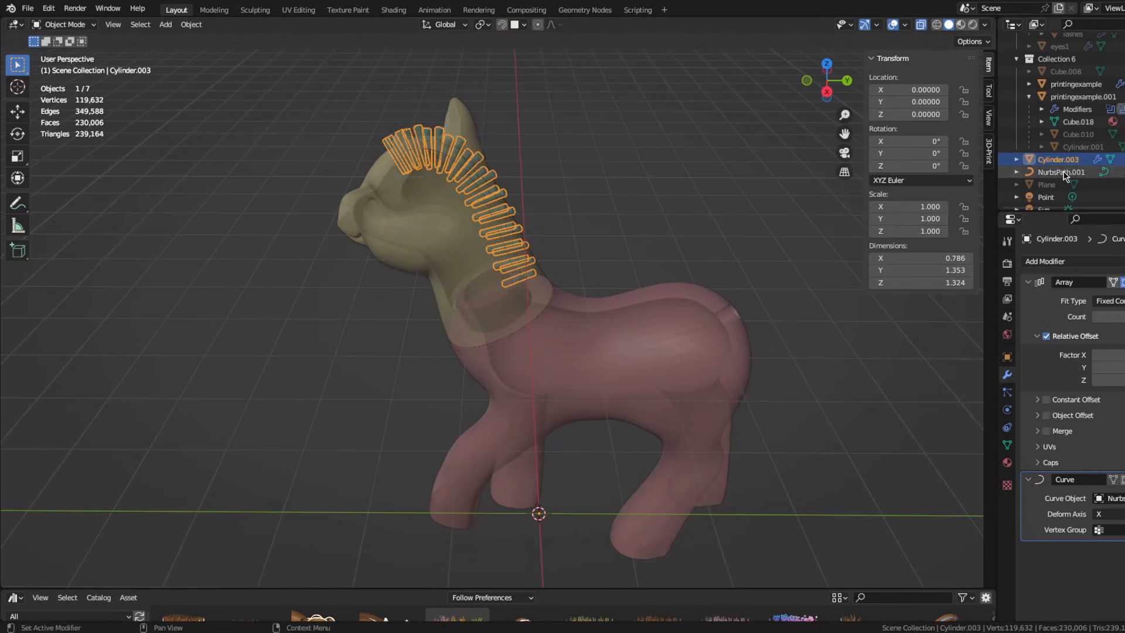
# Open NurbsPath.001 for editing and move its off-centre control point near the top of the head
pyautogui.moveTo(517, 272); pyautogui.dragTo(534, 342, button='middle')
pyautogui.click(528, 335)
pyautogui.click(528, 335)
pyautogui.hotkey('ctrl', 'Tab')
pyautogui.click(631, 333)
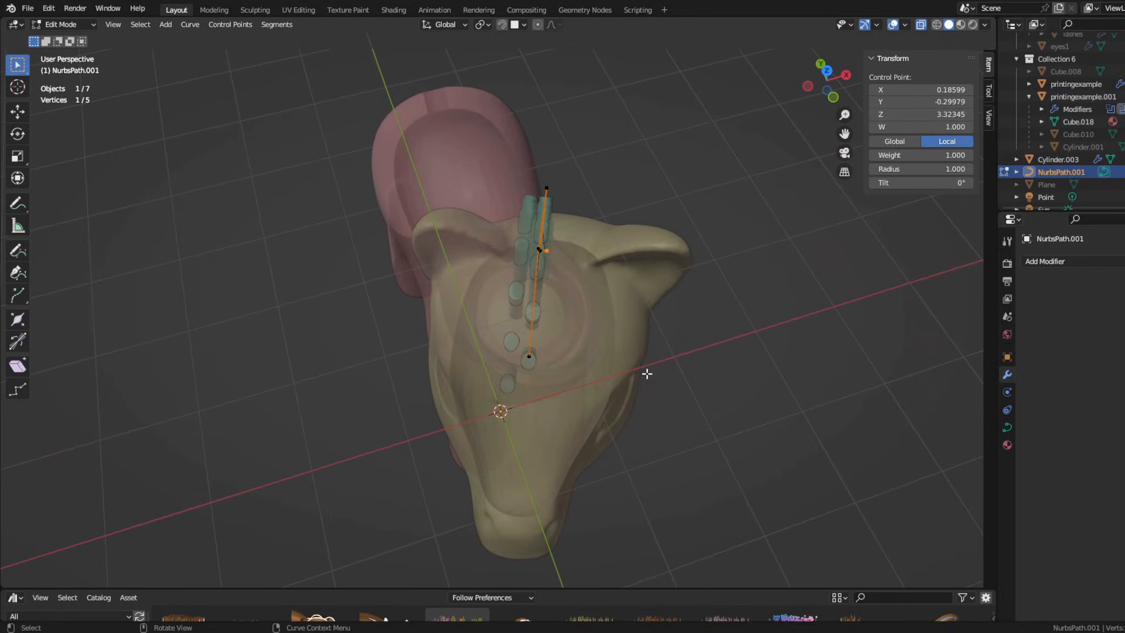
pyautogui.press('g')
pyautogui.click(662, 385)
# Move the curve's lowest control point at the back of the neck to straighten the cylinder rows
pyautogui.moveTo(673, 392); pyautogui.dragTo(447, 332, button='middle')
pyautogui.click(488, 400)
pyautogui.press('g')
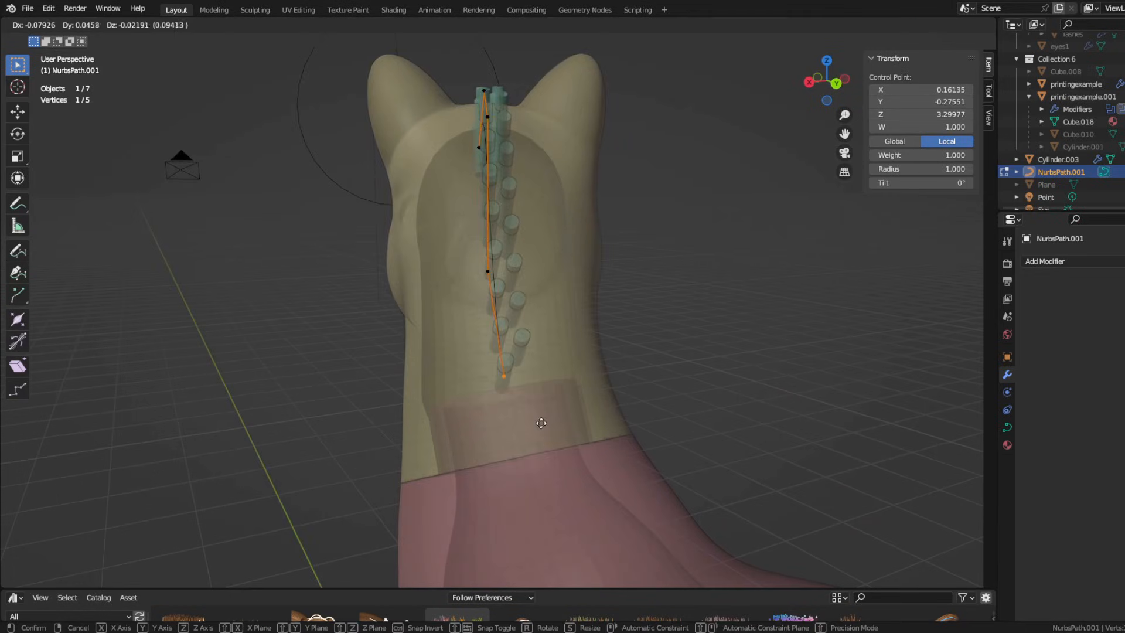
pyautogui.click(523, 433)
pyautogui.press('Tab')
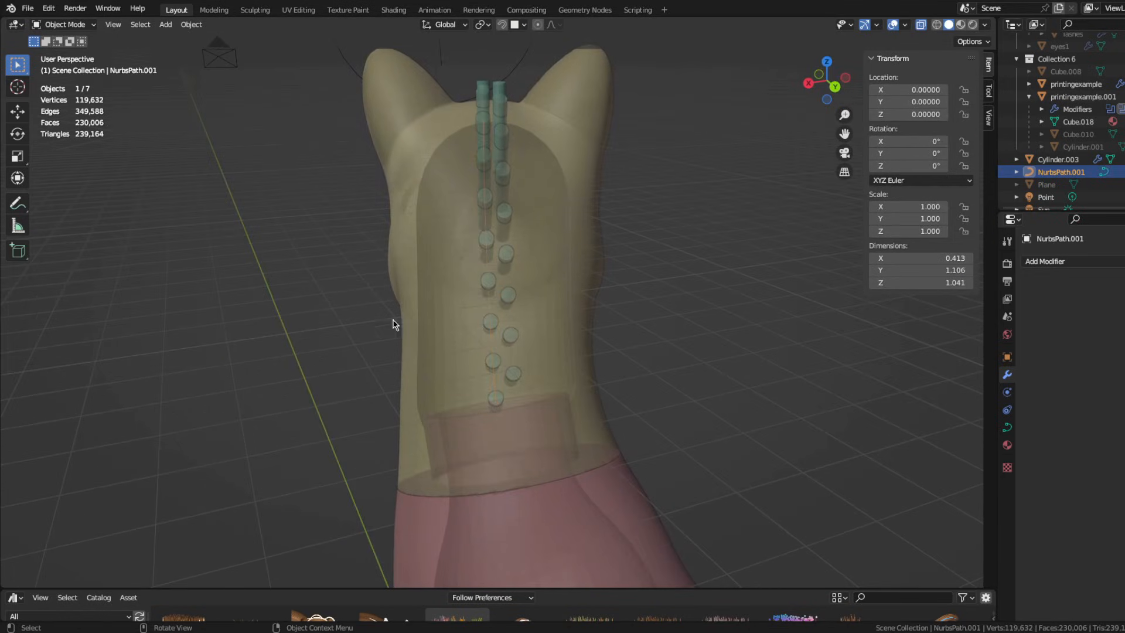
# Try a smaller relative X offset factor in the cylinders' Array modifier
pyautogui.moveTo(394, 321); pyautogui.dragTo(598, 336, button='middle')
pyautogui.click(598, 336)
pyautogui.moveTo(1116, 355); pyautogui.dragTo(1096, 358)
pyautogui.hotkey('ctrl', 'z')
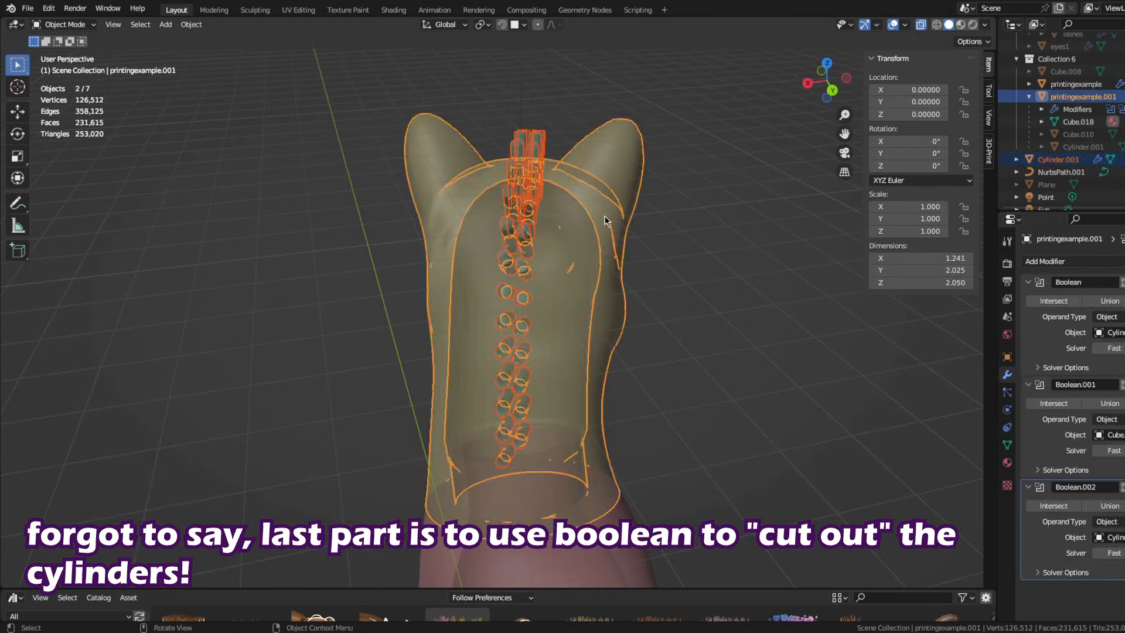
# Parent the hair-hole cylinders to the printingexample.001 head with the Object option and hide the NurbsPath.001 curve
pyautogui.hotkey('ctrl', 'p')
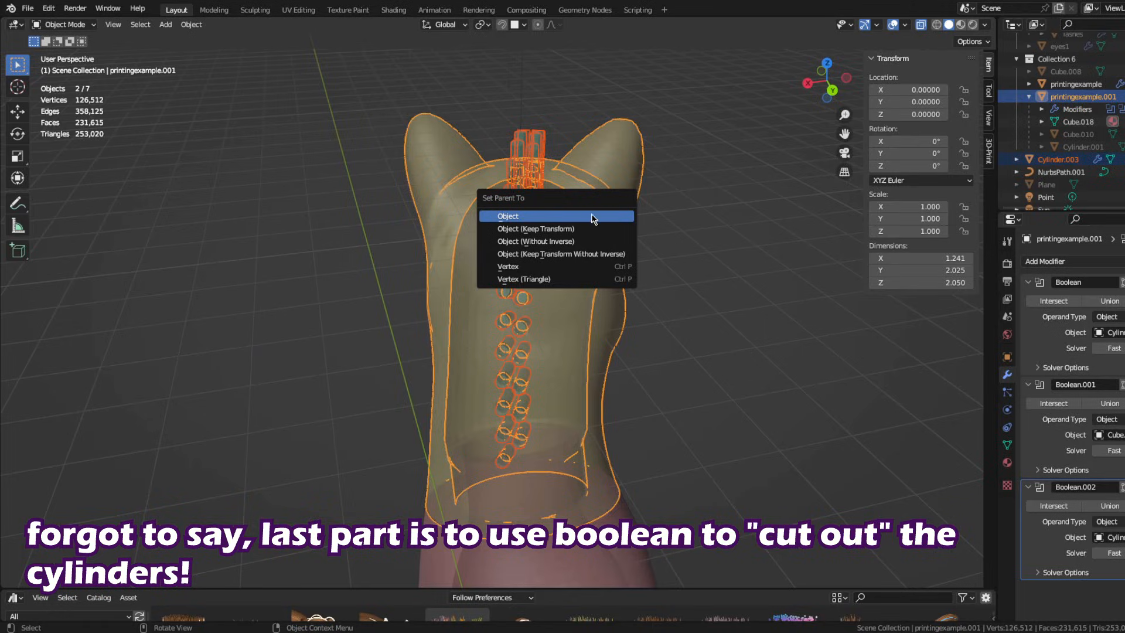
pyautogui.click(589, 216)
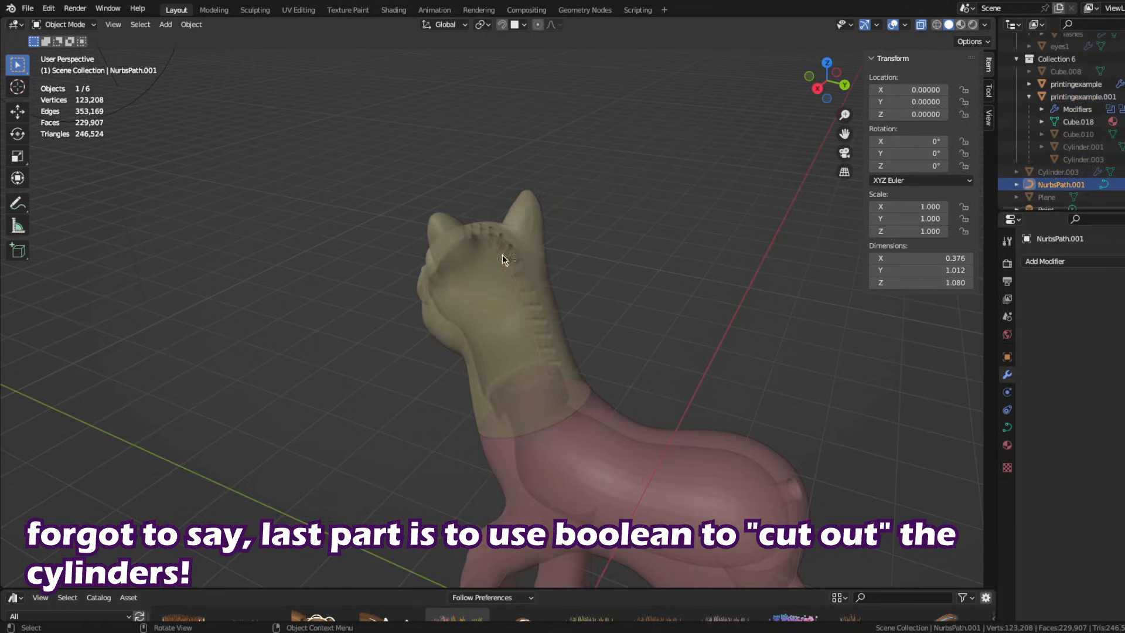
pyautogui.press('h')
# Examine the hollow head with its mane holes and the body's hollow neck opening in Material Preview shading
pyautogui.moveTo(542, 285); pyautogui.dragTo(631, 268, button='middle')
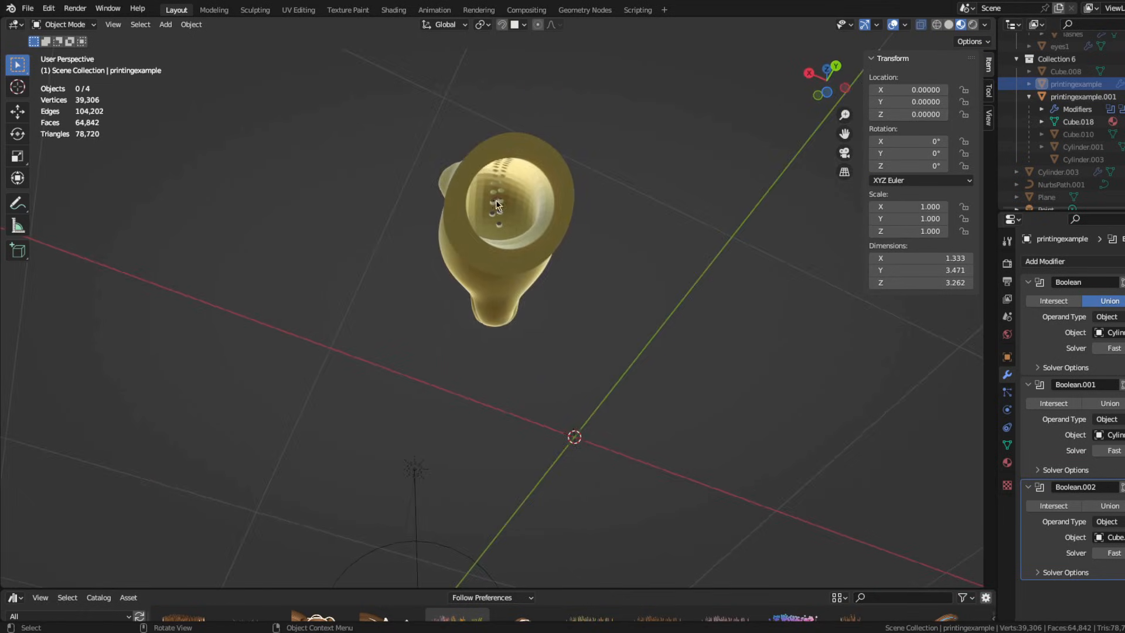
pyautogui.moveTo(720, 228); pyautogui.dragTo(758, 254, button='middle')
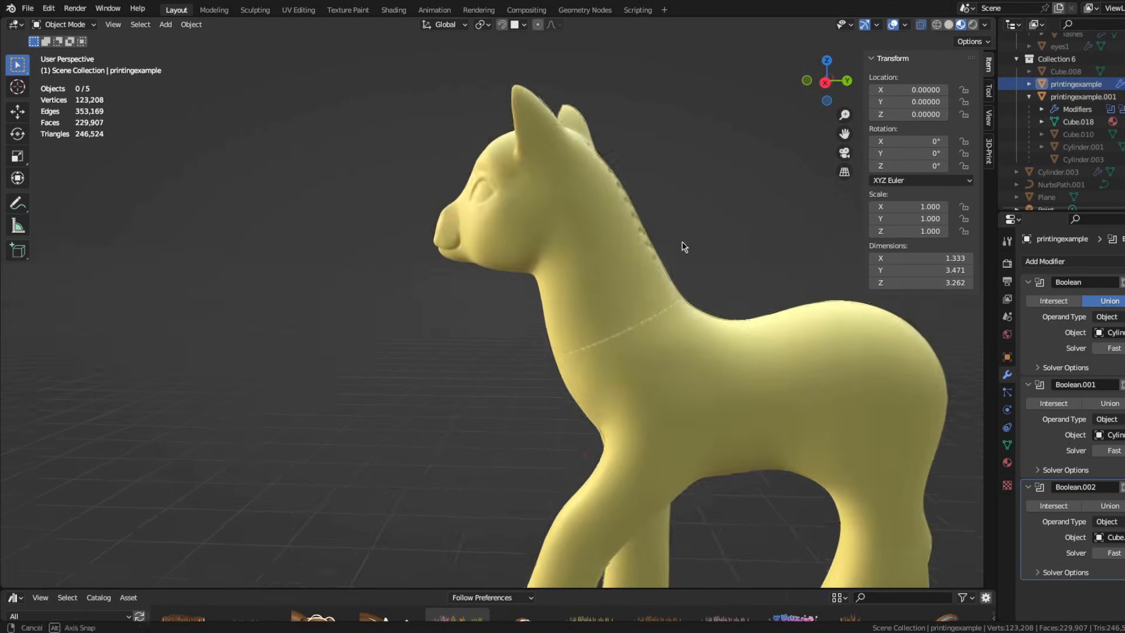
pyautogui.moveTo(683, 243); pyautogui.dragTo(616, 201, button='middle')
pyautogui.scroll(4, 611, 236)
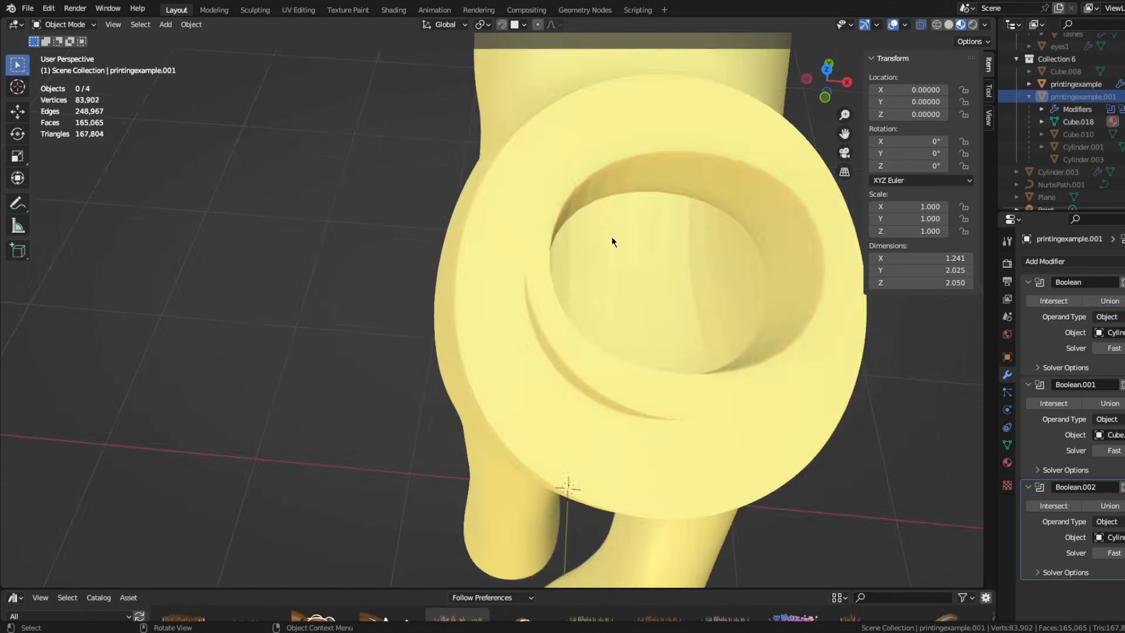
pyautogui.scroll(8, 612, 236)
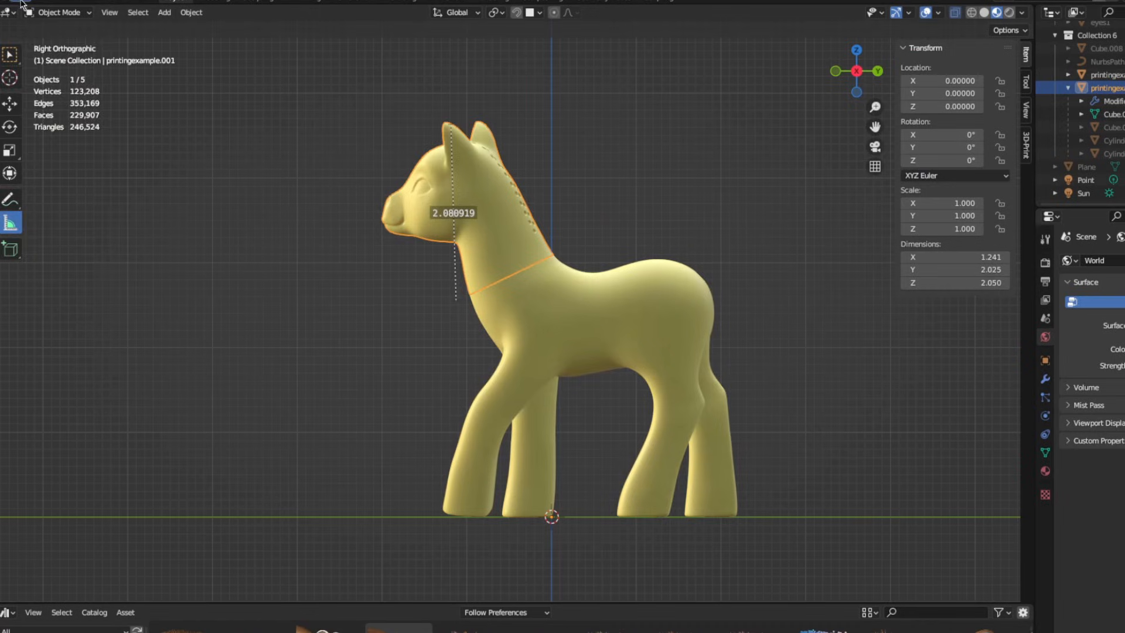
# Export the selected pony head as the STL file frillyflowershead
pyautogui.click(27, 8)
pyautogui.moveTo(47, 190)
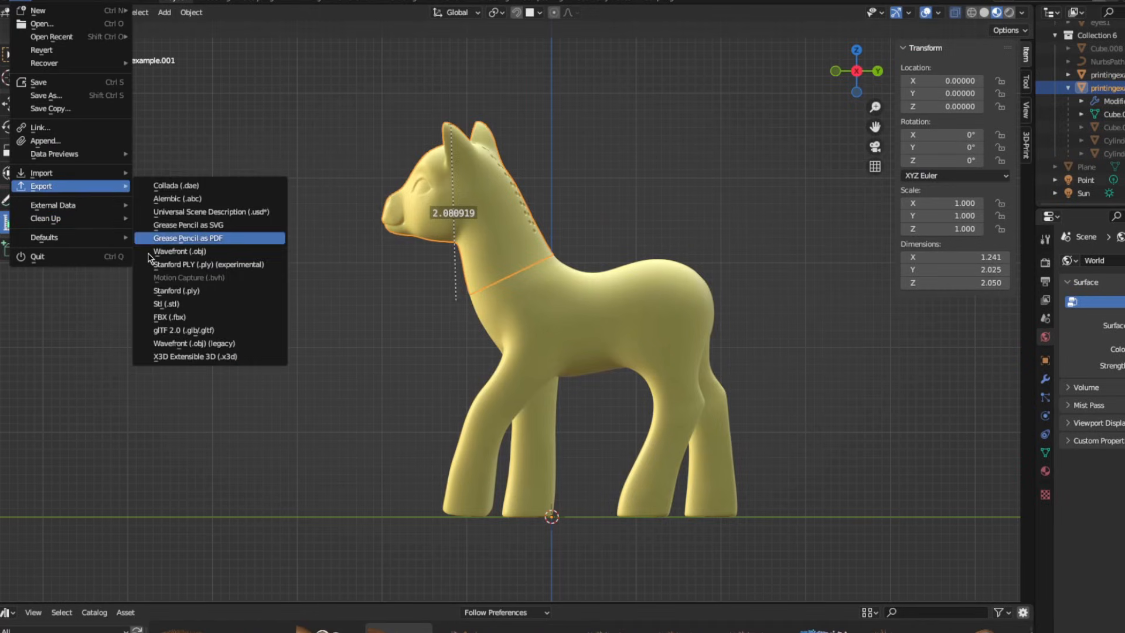
pyautogui.click(188, 304)
pyautogui.click(833, 472)
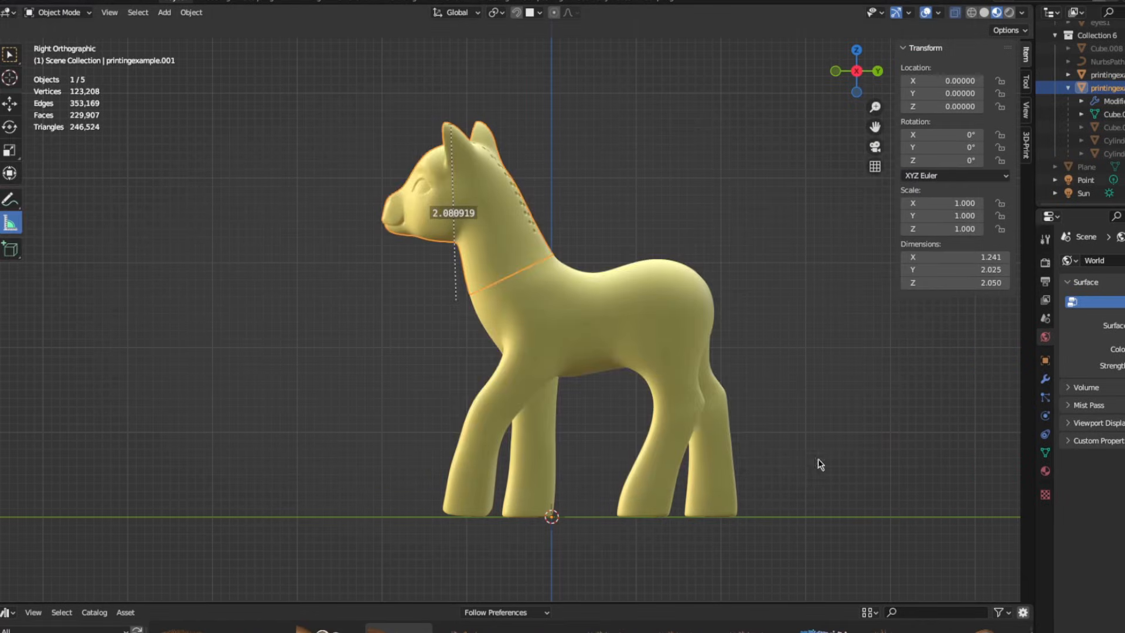
# Select the pony's body and export it as a separate STL with Selection Only, Apply Modifiers and scale 40
pyautogui.click(564, 357)
pyautogui.click(17, 3)
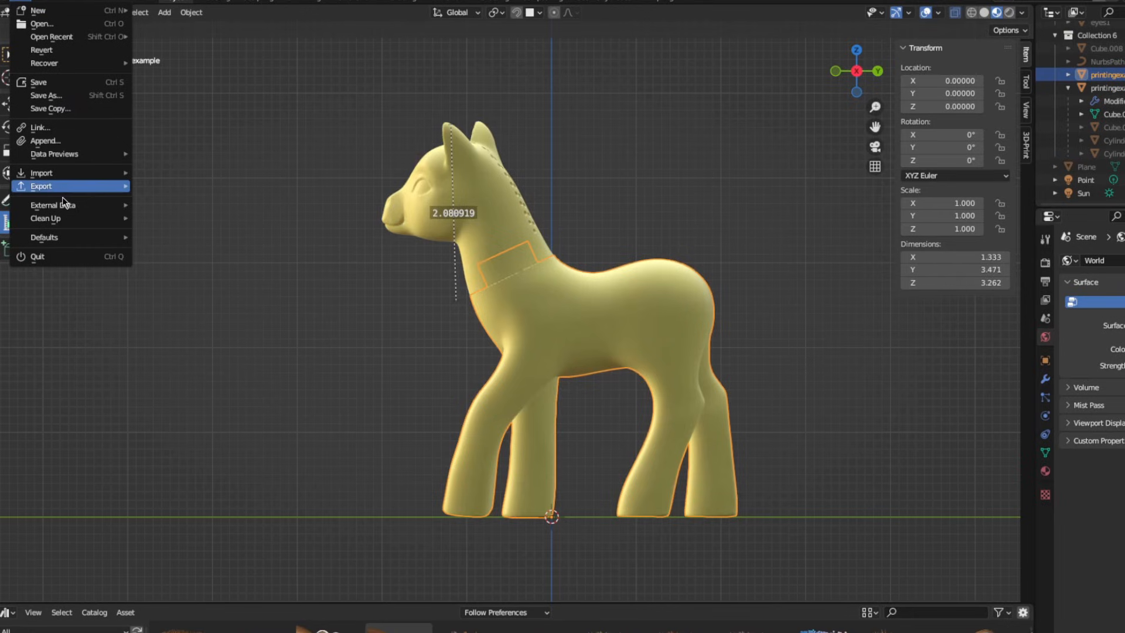
pyautogui.moveTo(62, 193)
pyautogui.click(187, 304)
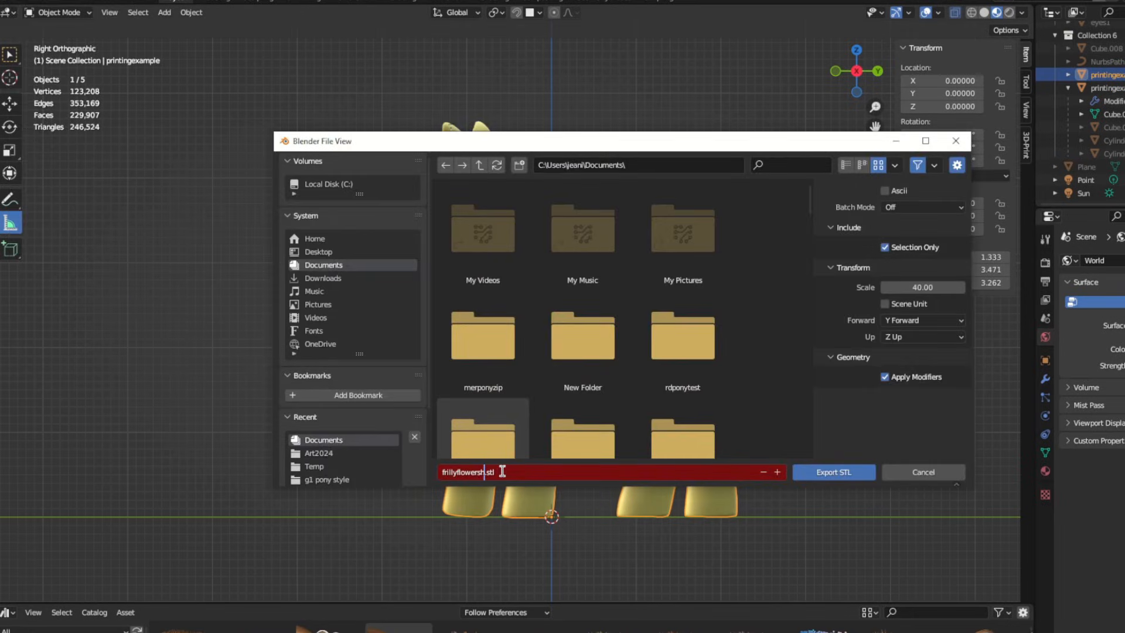
pyautogui.click(832, 472)
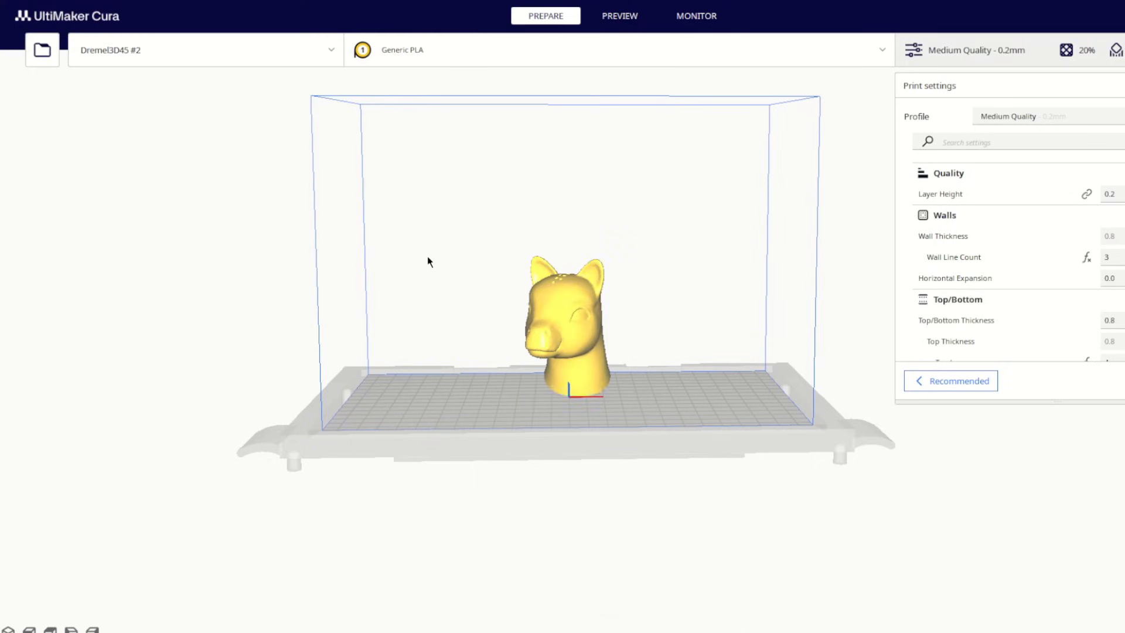
# Rotate the frillyflowershead model and the pony body about the vertical axis to face sideways, spaced apart on the build plate
pyautogui.press('r')
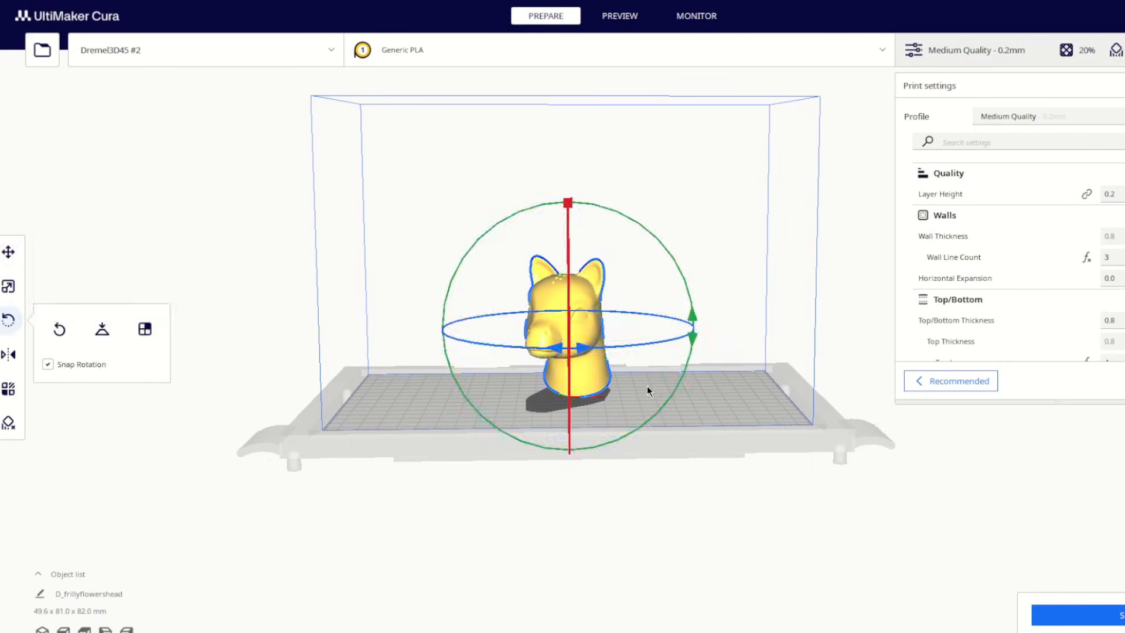
pyautogui.moveTo(582, 347); pyautogui.dragTo(487, 340)
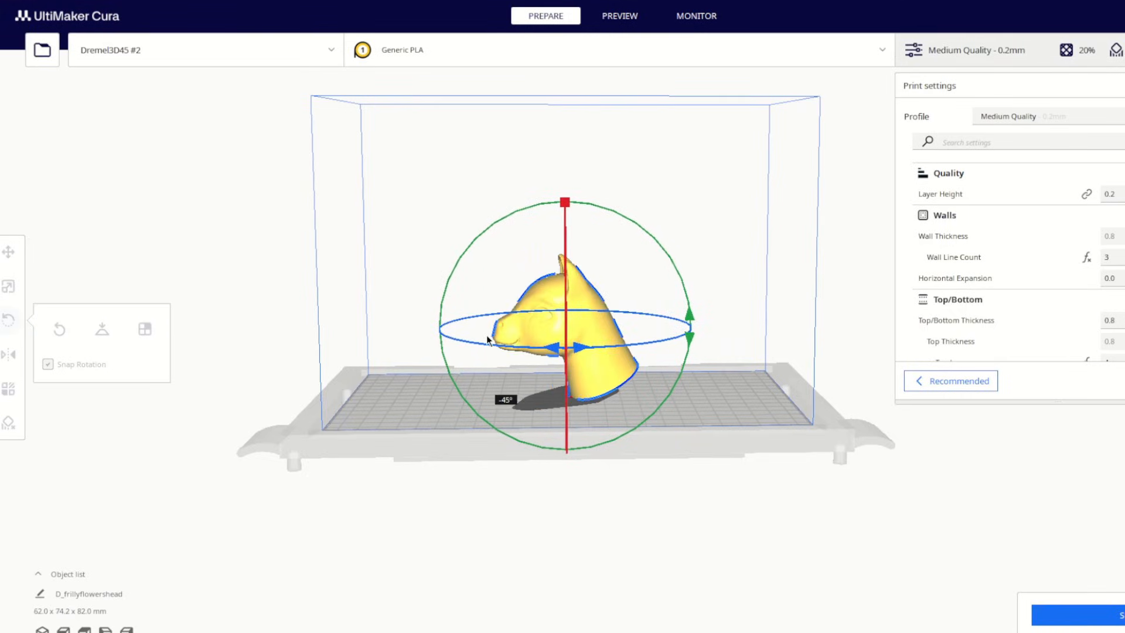
pyautogui.press('t')
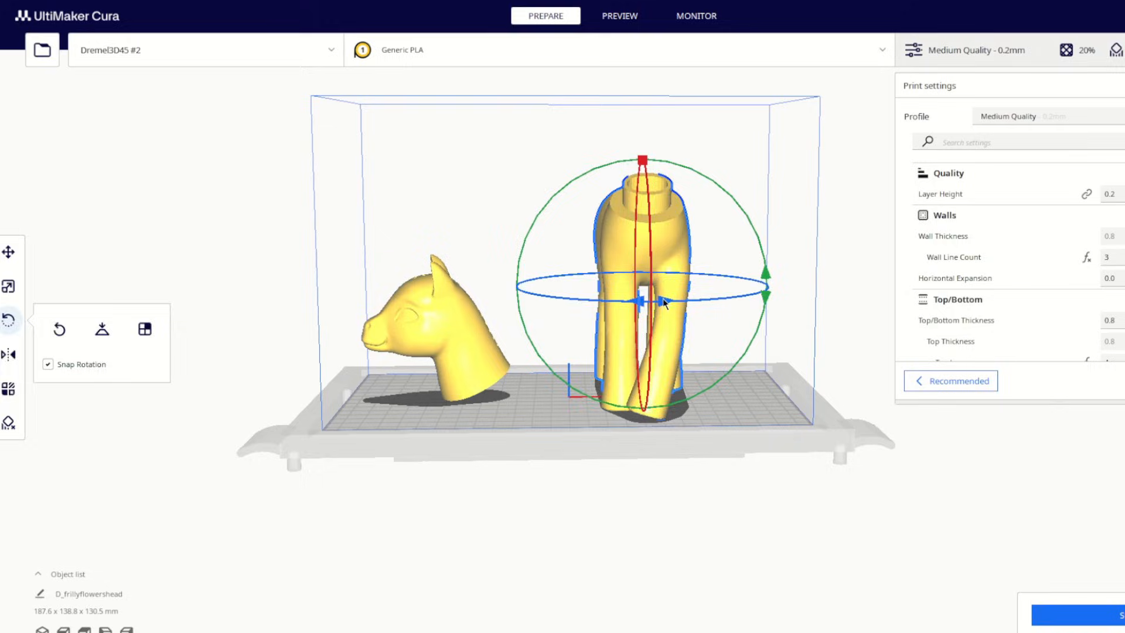
pyautogui.moveTo(609, 302); pyautogui.dragTo(559, 304)
pyautogui.press('m')
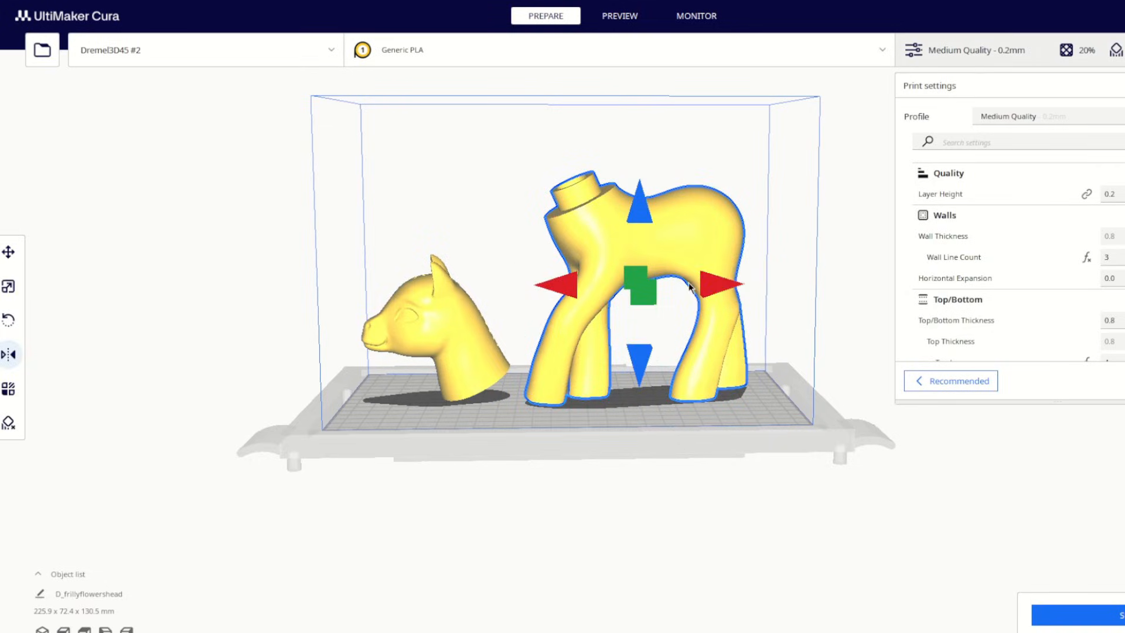
pyautogui.moveTo(689, 349); pyautogui.dragTo(543, 359, button='right')
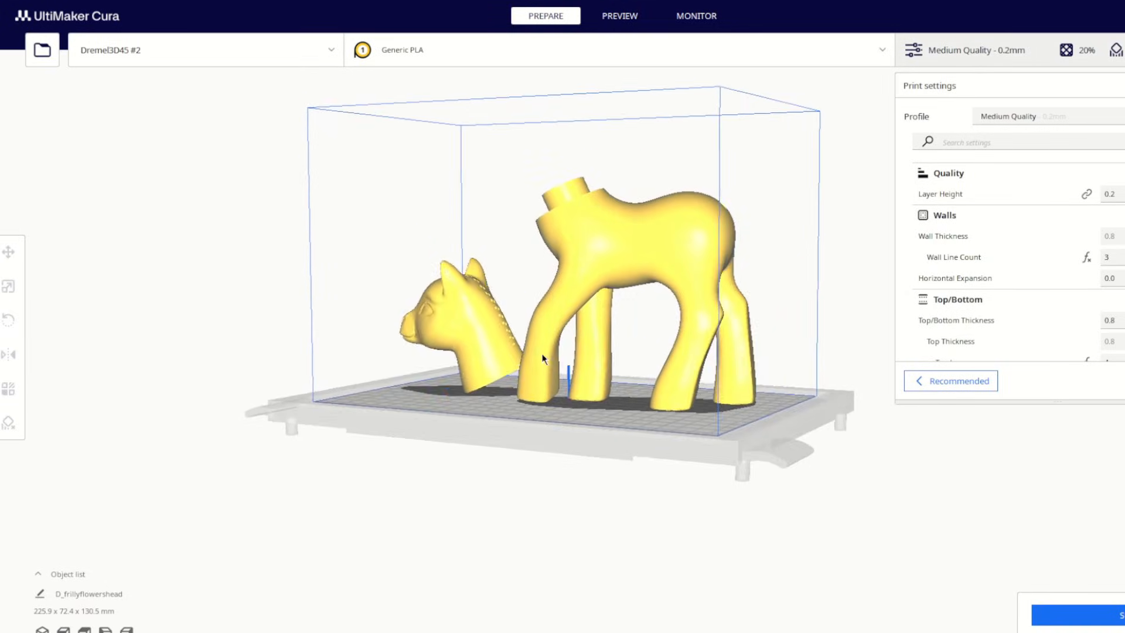
pyautogui.moveTo(478, 329); pyautogui.dragTo(417, 306, button='right')
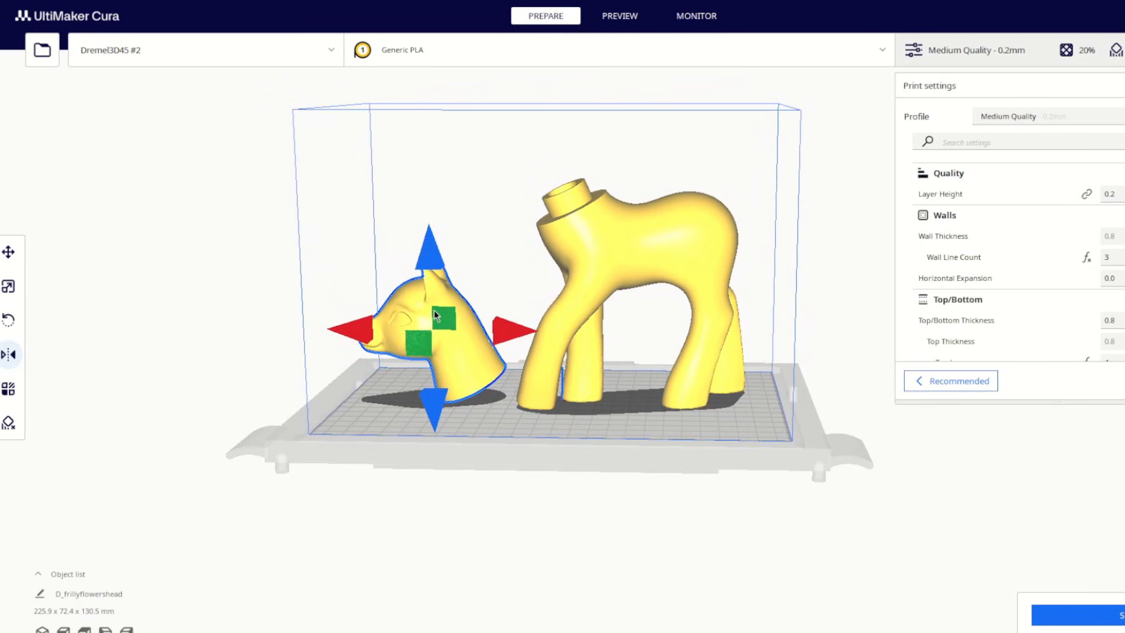
# Try out different tilts for the head on the build plate, reset its rotation and tilt it anew
pyautogui.press('r')
pyautogui.moveTo(554, 316); pyautogui.dragTo(561, 396)
pyautogui.moveTo(404, 417); pyautogui.dragTo(612, 240, button='right')
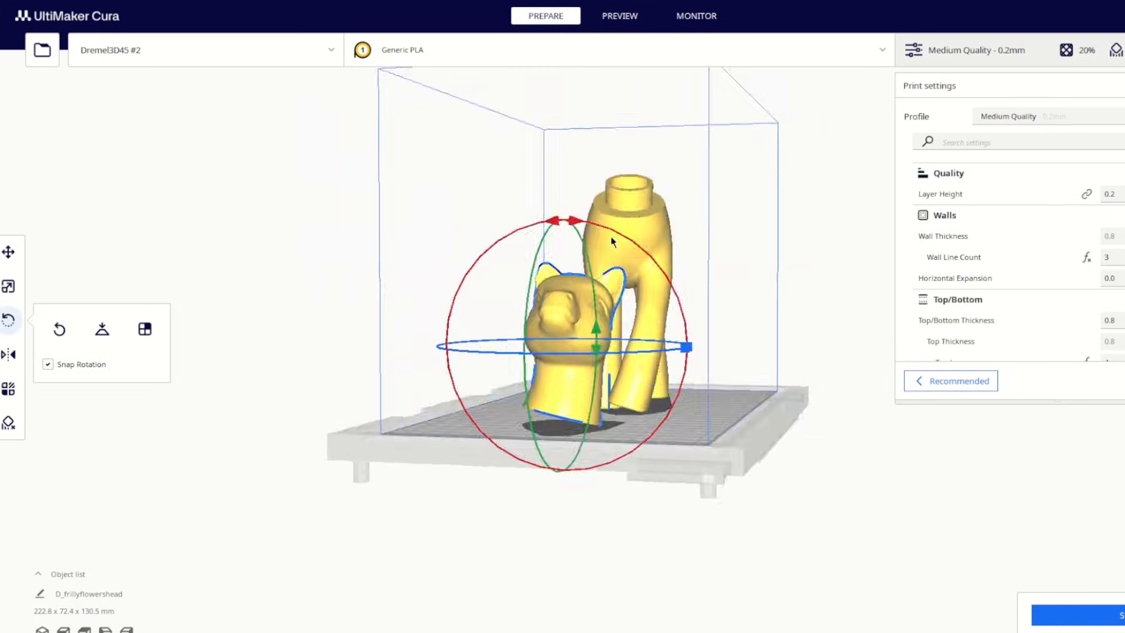
pyautogui.moveTo(554, 219); pyautogui.dragTo(466, 328)
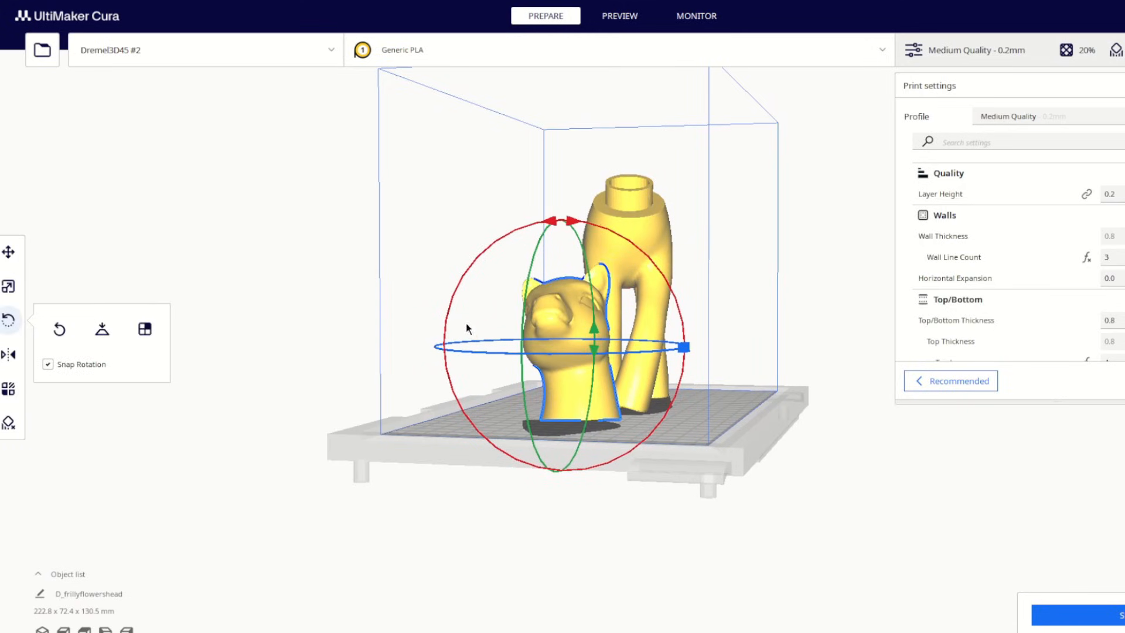
pyautogui.click(59, 329)
pyautogui.moveTo(381, 338); pyautogui.dragTo(539, 276, button='right')
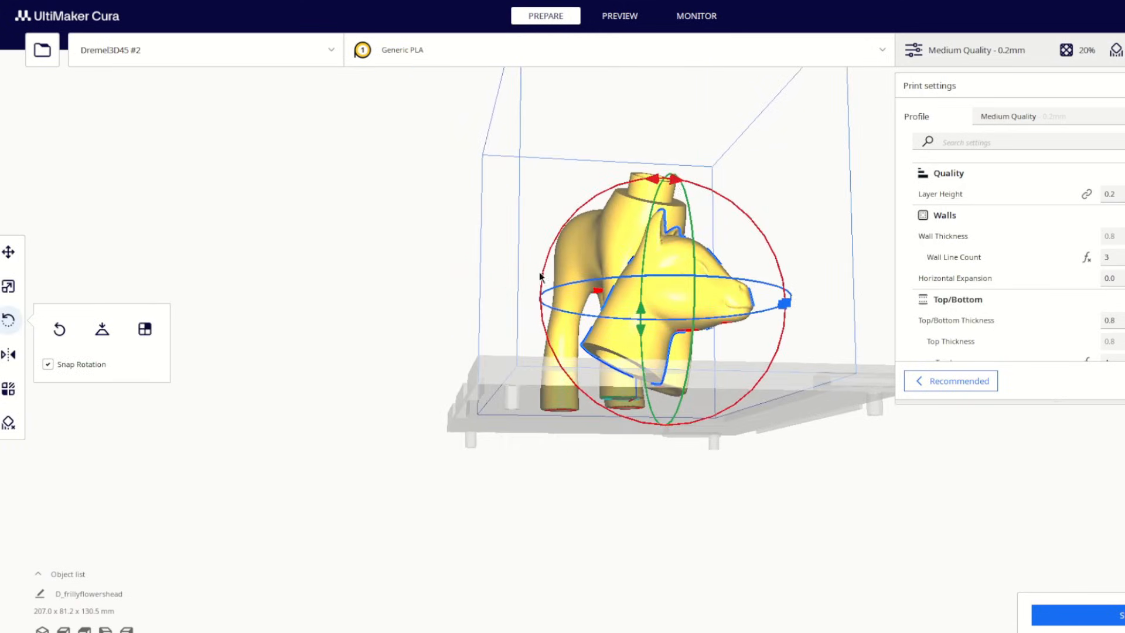
pyautogui.moveTo(676, 180); pyautogui.dragTo(662, 176)
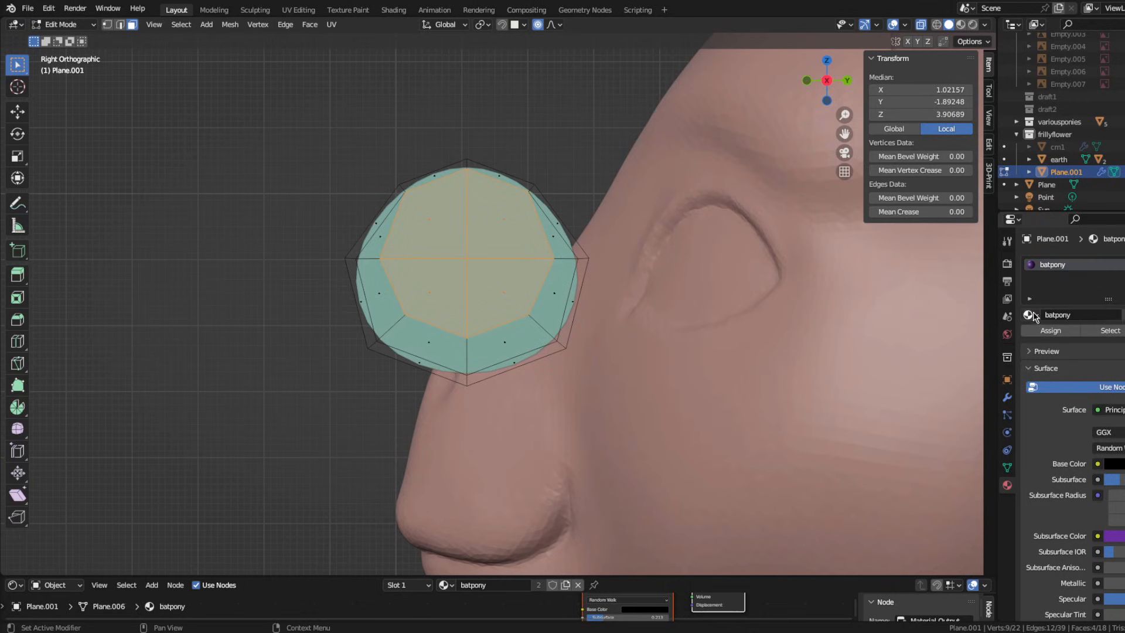
# In Blender, switch to Material Preview and assign the frilly.004 material to the lower ring of eye faces as the iris
pyautogui.click(961, 25)
pyautogui.click(380, 237)
pyautogui.keyDown('ctrl'); pyautogui.click(429, 342); pyautogui.keyUp('ctrl')
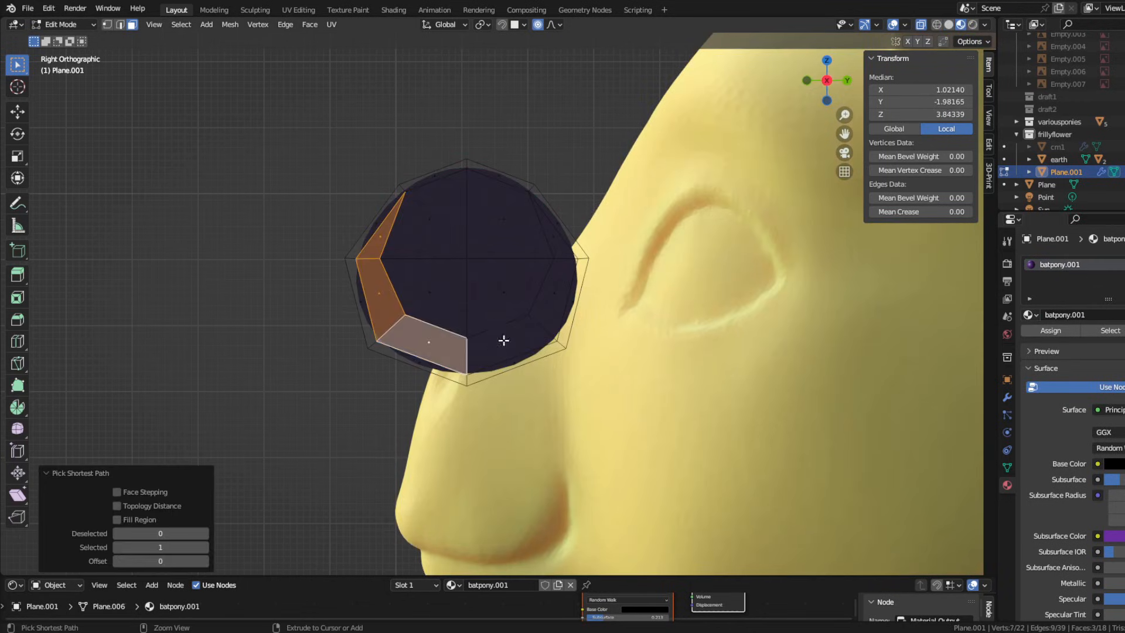
pyautogui.keyDown('ctrl'); pyautogui.click(504, 341); pyautogui.keyUp('ctrl')
pyautogui.keyDown('ctrl'); pyautogui.click(554, 293); pyautogui.keyUp('ctrl')
pyautogui.keyDown('ctrl'); pyautogui.click(553, 237); pyautogui.keyUp('ctrl')
pyautogui.click(1029, 340)
pyautogui.click(1050, 356)
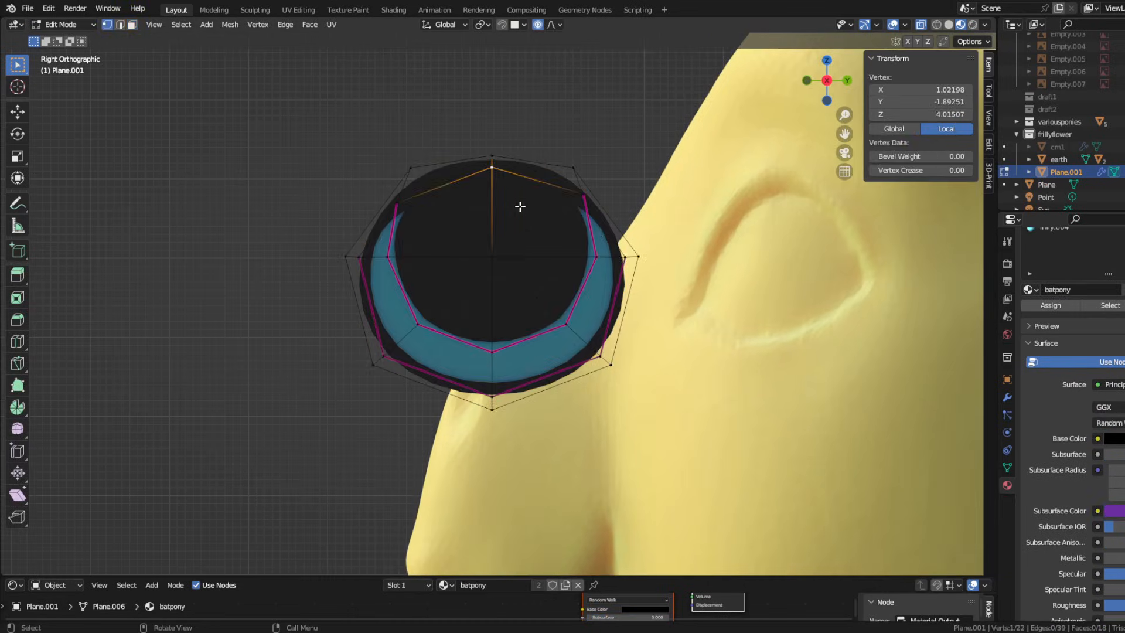
# Create a small inner face in the pupil's upper quarter as a highlight, assign Material.001 and crease its edges
pyautogui.press('e')
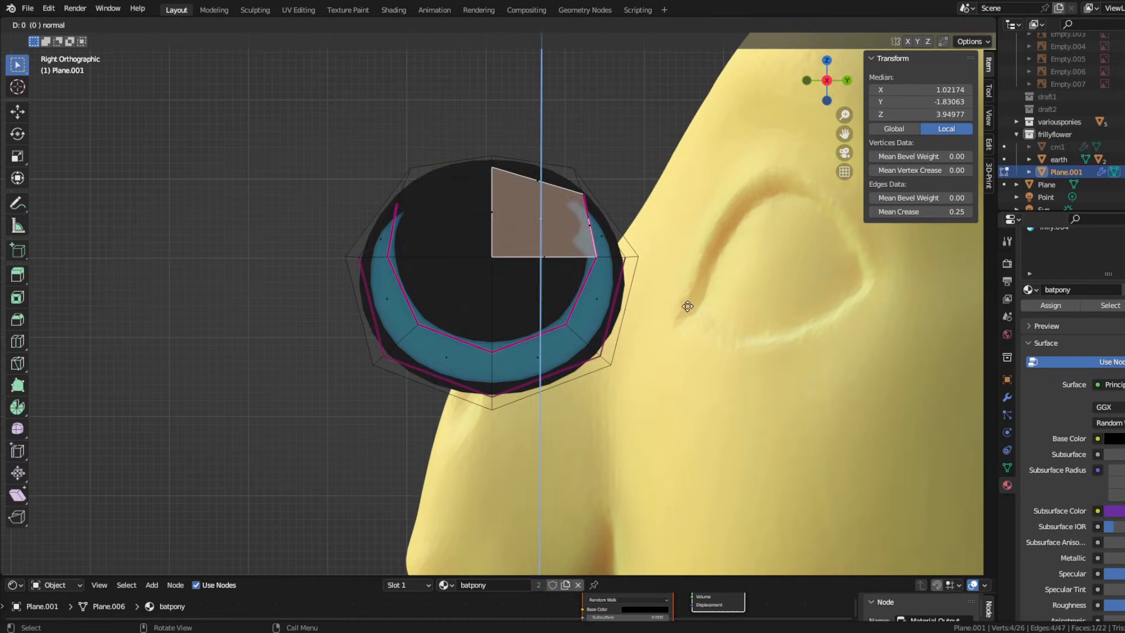
pyautogui.click(685, 306)
pyautogui.click(1027, 340)
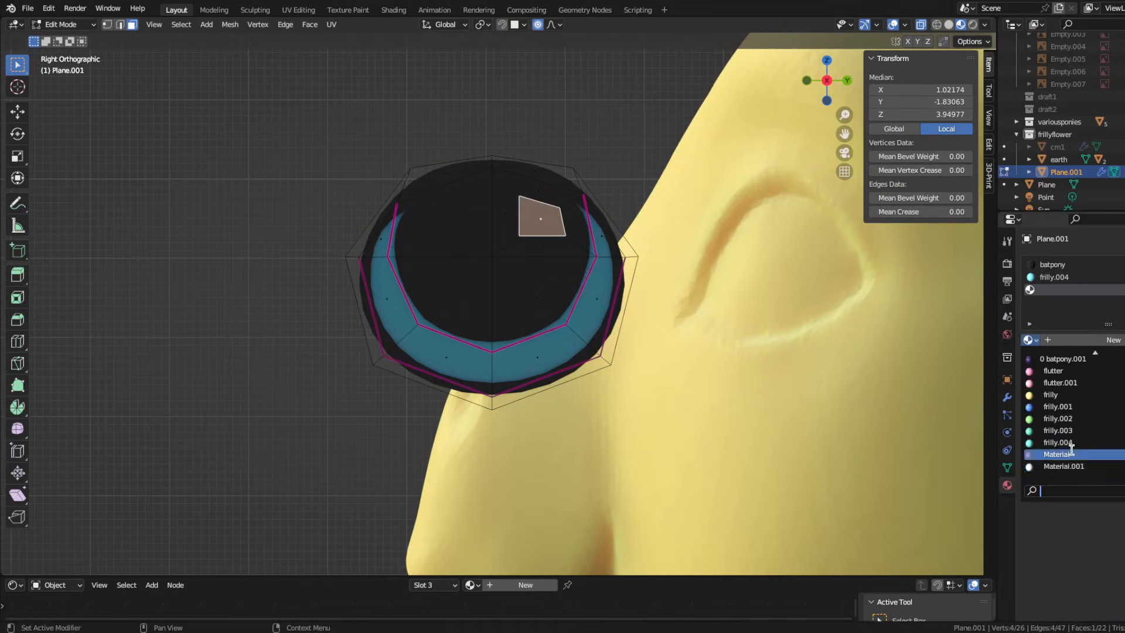
pyautogui.click(1069, 465)
pyautogui.click(1053, 357)
pyautogui.press('Tab')
pyautogui.press('Tab')
pyautogui.moveTo(899, 212); pyautogui.dragTo(964, 212)
pyautogui.rightClick(545, 203)
pyautogui.moveTo(554, 205)
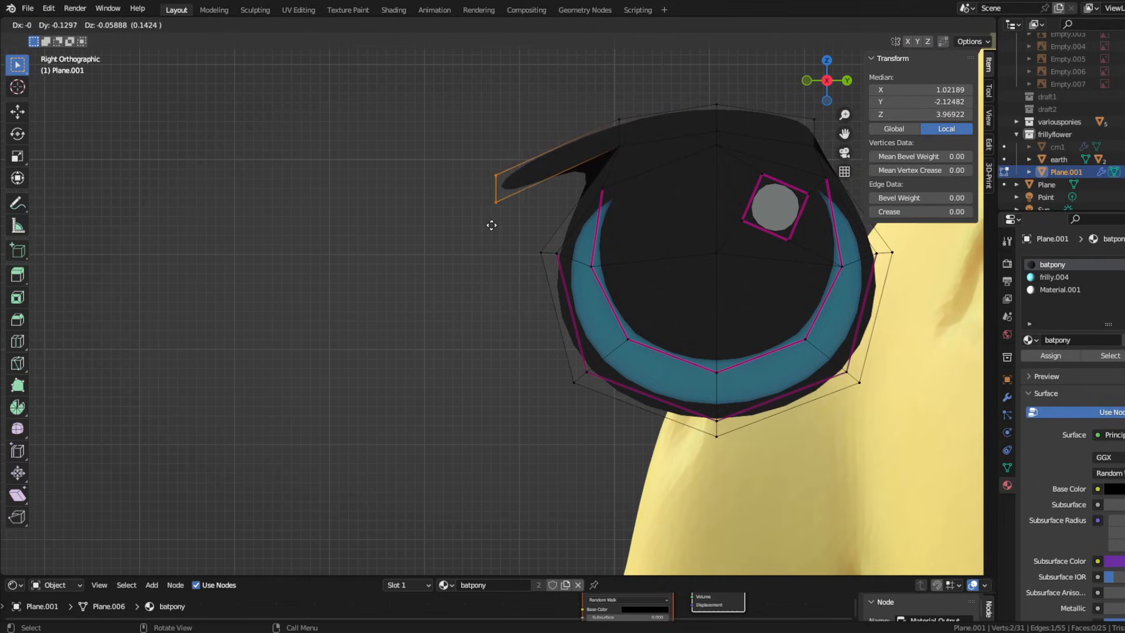
# Extrude the front end of the eye's upper outline downward in segments that curve and taper to a narrow tip
pyautogui.press('e')
pyautogui.click(549, 170)
pyautogui.press('g')
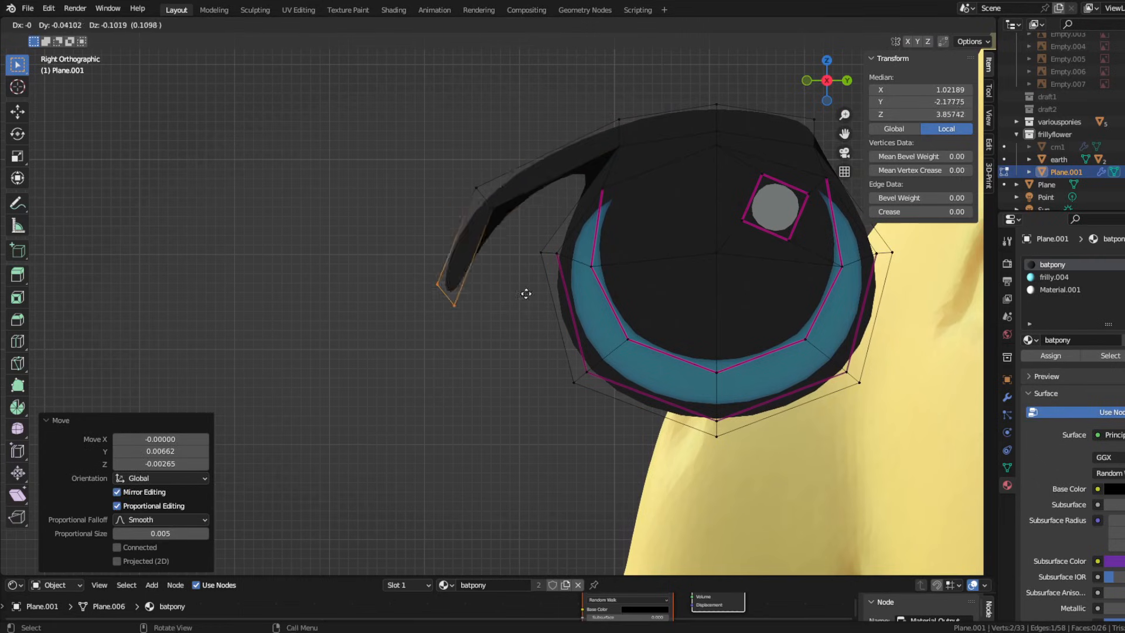
pyautogui.click(479, 352)
pyautogui.press('s')
pyautogui.click(476, 364)
pyautogui.press('g')
pyautogui.click(493, 365)
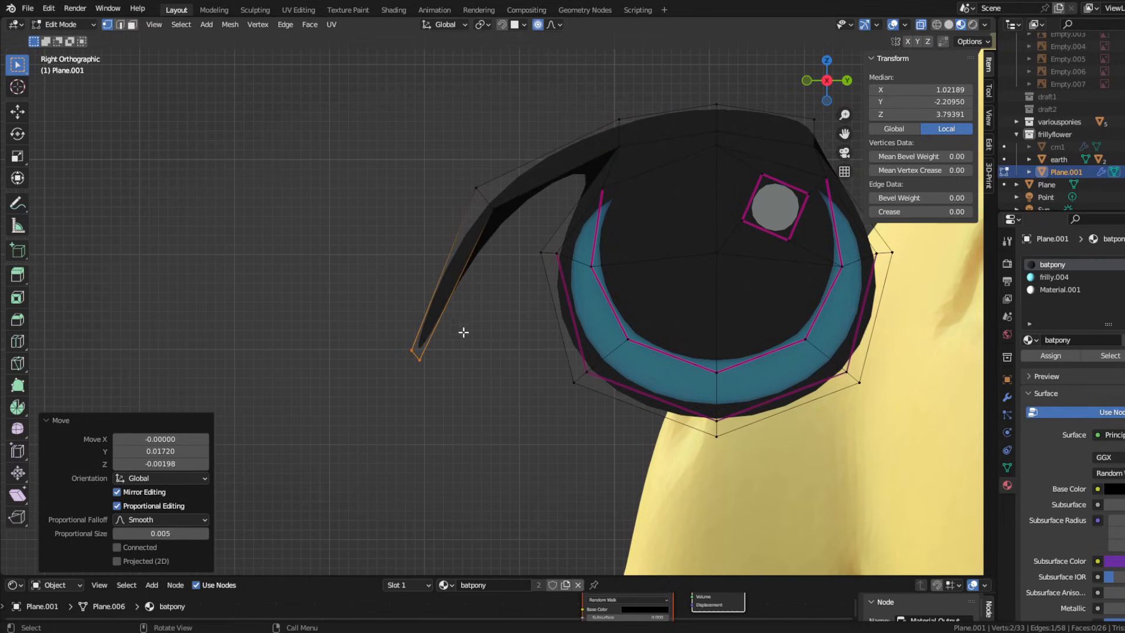
# Extrude the back end of the eye's upper outline downward in segments and curve it into an outer corner flick
pyautogui.keyDown('shift'); pyautogui.moveTo(690, 133); pyautogui.dragTo(502, 133, button='middle'); pyautogui.keyUp('shift')
pyautogui.scroll(-2, 502, 133)
pyautogui.press('e')
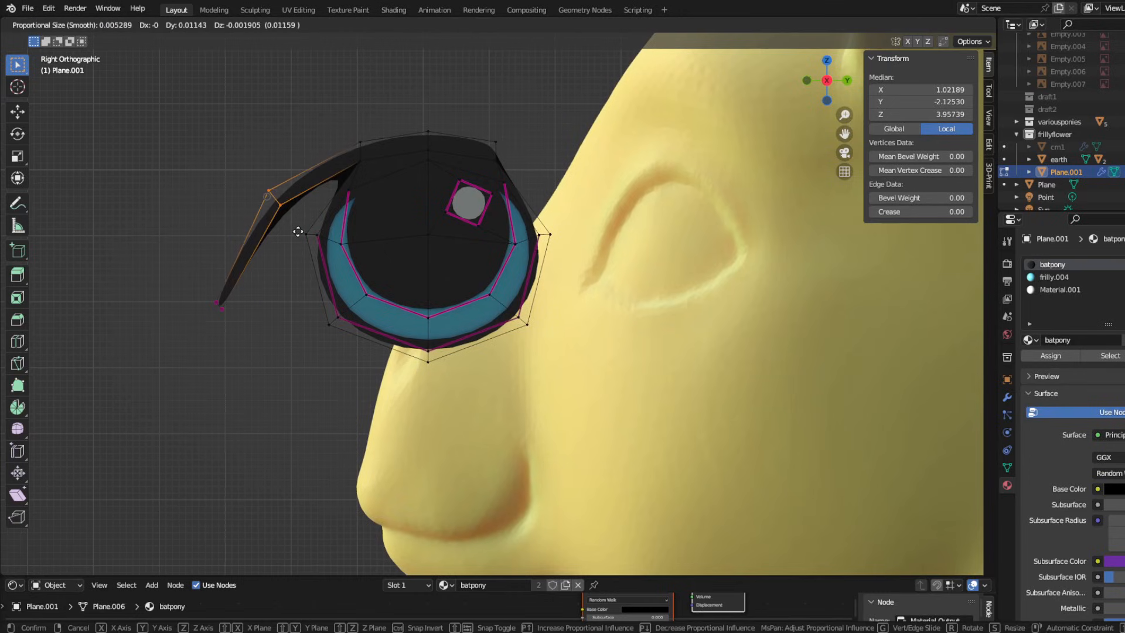
pyautogui.click(633, 212)
pyautogui.press('g')
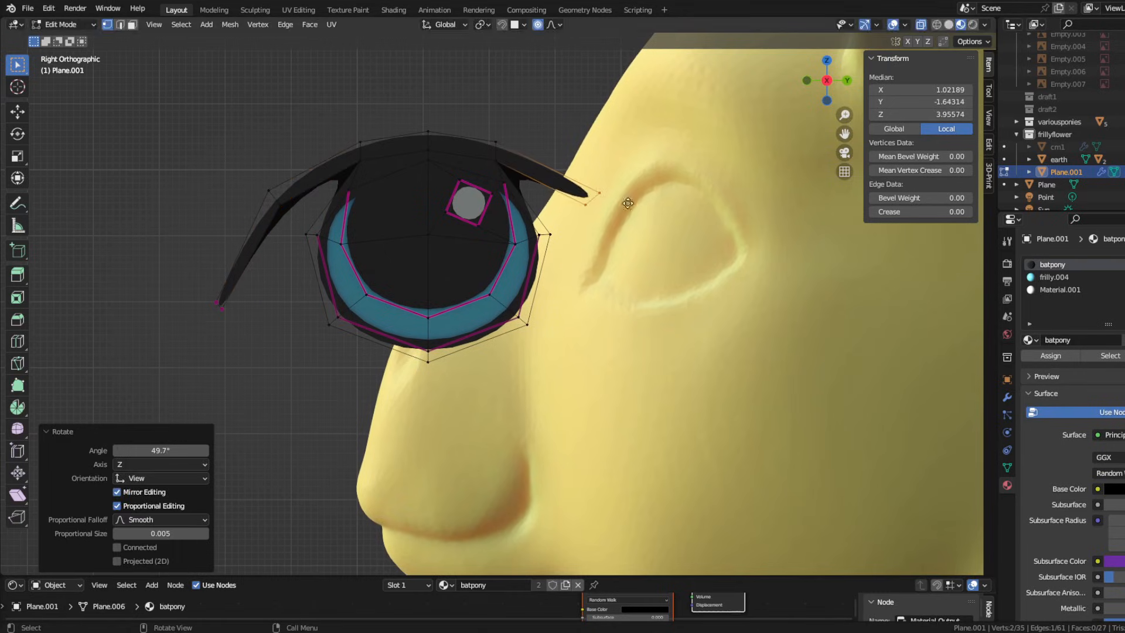
pyautogui.click(599, 160)
pyautogui.click(655, 225)
pyautogui.press('e')
pyautogui.click(681, 273)
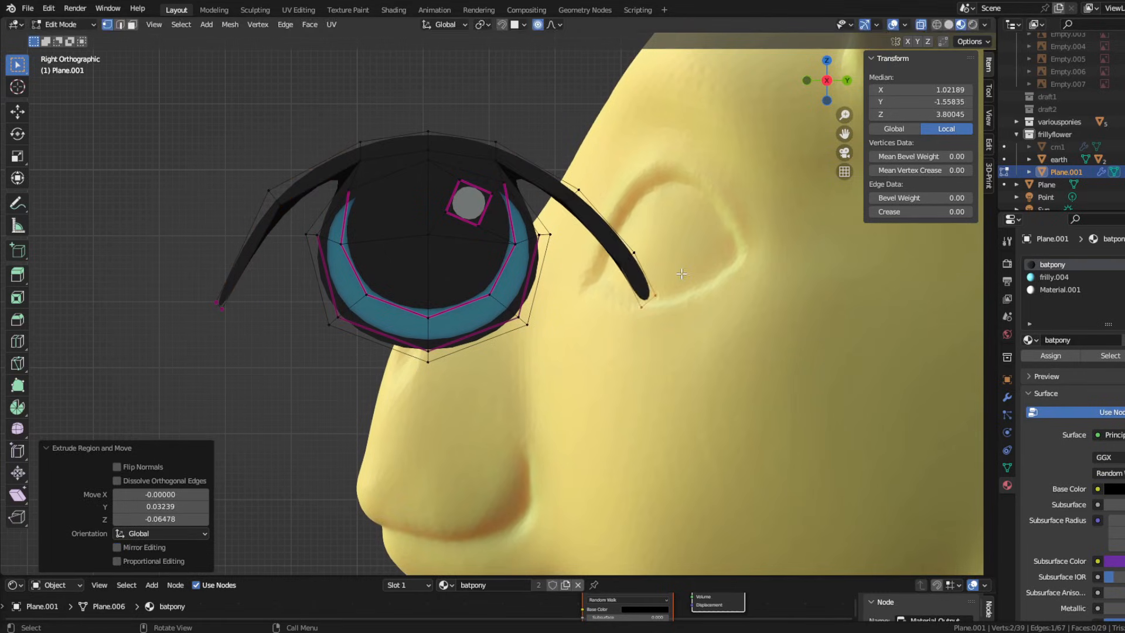
pyautogui.click(766, 324)
pyautogui.click(726, 308)
pyautogui.press('g')
pyautogui.click(740, 322)
# Fill the gap between the iris and the front eyelid line with faces and assign Material.001 as the eye white
pyautogui.scroll(1, 320, 232)
pyautogui.press('e')
pyautogui.click(297, 251)
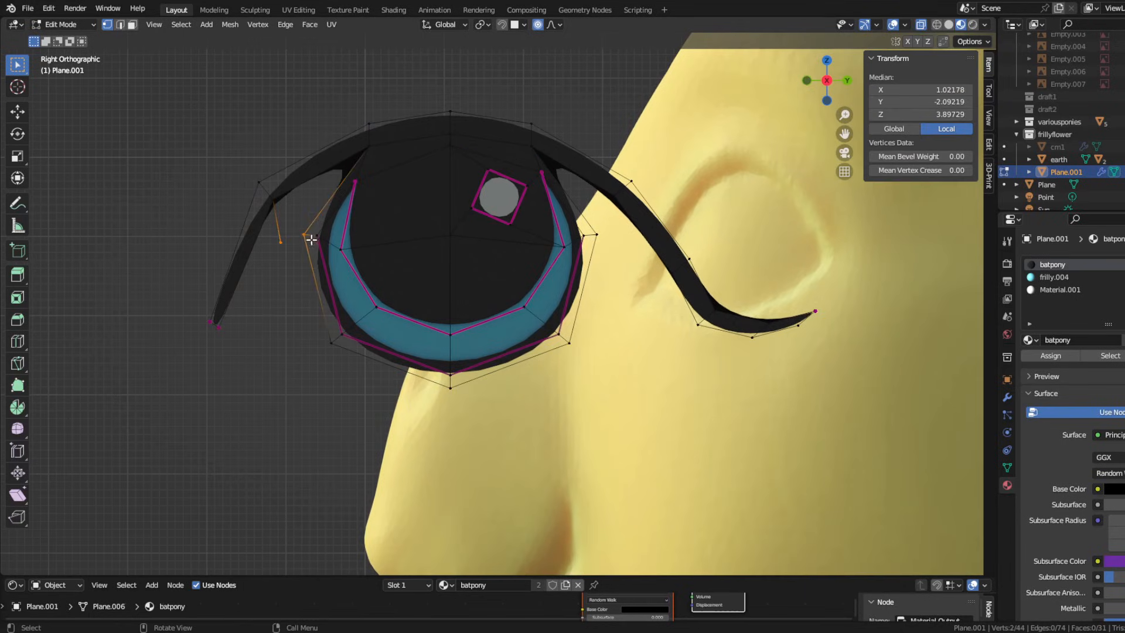
pyautogui.press('3')
pyautogui.press('1')
pyautogui.click(368, 146)
pyautogui.keyDown('shift'); pyautogui.click(273, 195); pyautogui.keyUp('shift')
pyautogui.press('f')
pyautogui.press('3')
pyautogui.click(307, 205)
pyautogui.click(1059, 289)
pyautogui.click(1050, 356)
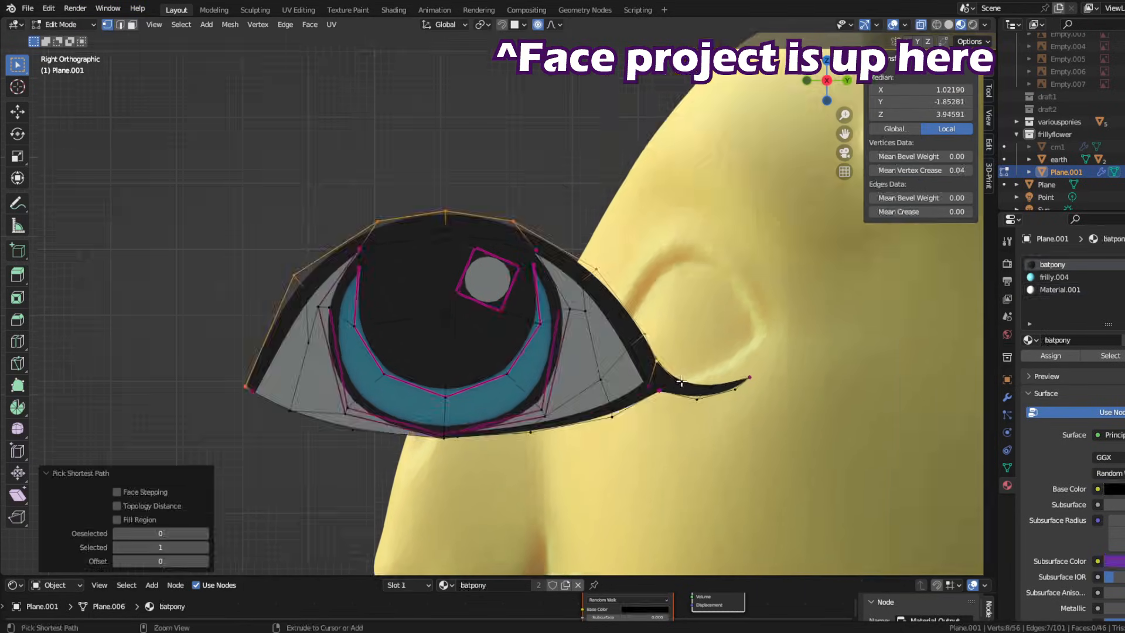
# Extrude the upper lid's outer edges upward into an eyeshadow band, assign flutter.001 to it and adjust its outer corner
pyautogui.press('e')
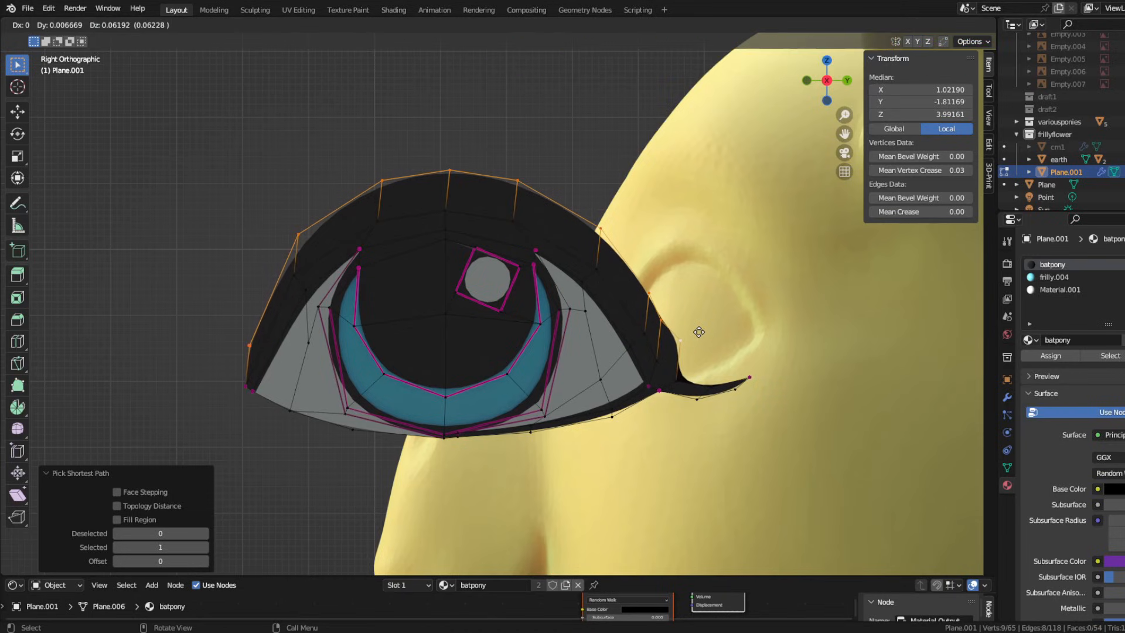
pyautogui.click(698, 329)
pyautogui.keyDown('ctrl'); pyautogui.click(245, 373); pyautogui.keyUp('ctrl')
pyautogui.click(1120, 264)
pyautogui.click(1030, 340)
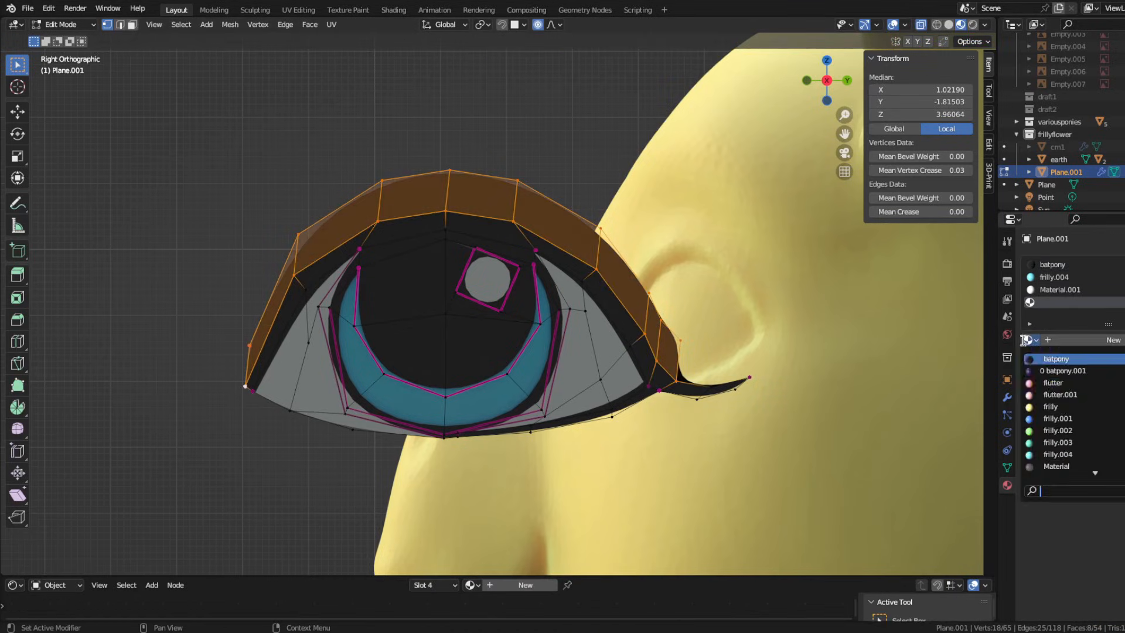
pyautogui.click(1072, 360)
pyautogui.click(1050, 356)
pyautogui.press('g')
pyautogui.click(703, 349)
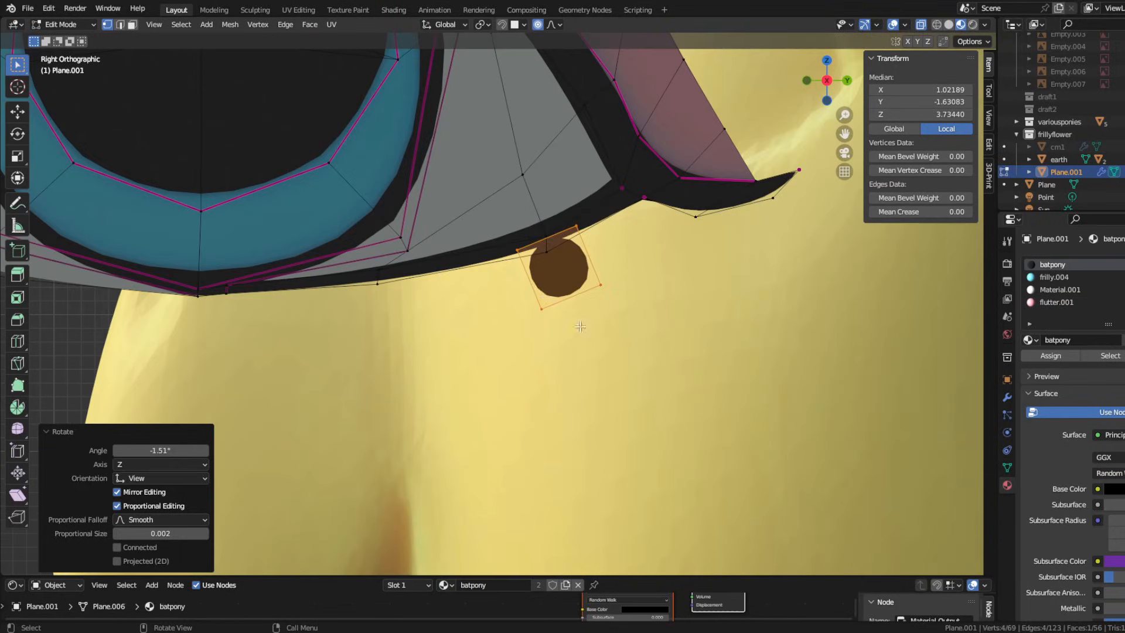
# Shape the small plane under the lower lid into the base of a lash, narrowing and extruding it down and outward
pyautogui.moveTo(622, 270); pyautogui.dragTo(529, 326)
pyautogui.press('g')
pyautogui.click(692, 316)
pyautogui.press('s')
pyautogui.click(680, 308)
pyautogui.press('g')
pyautogui.click(659, 300)
pyautogui.press('e')
pyautogui.click(682, 284)
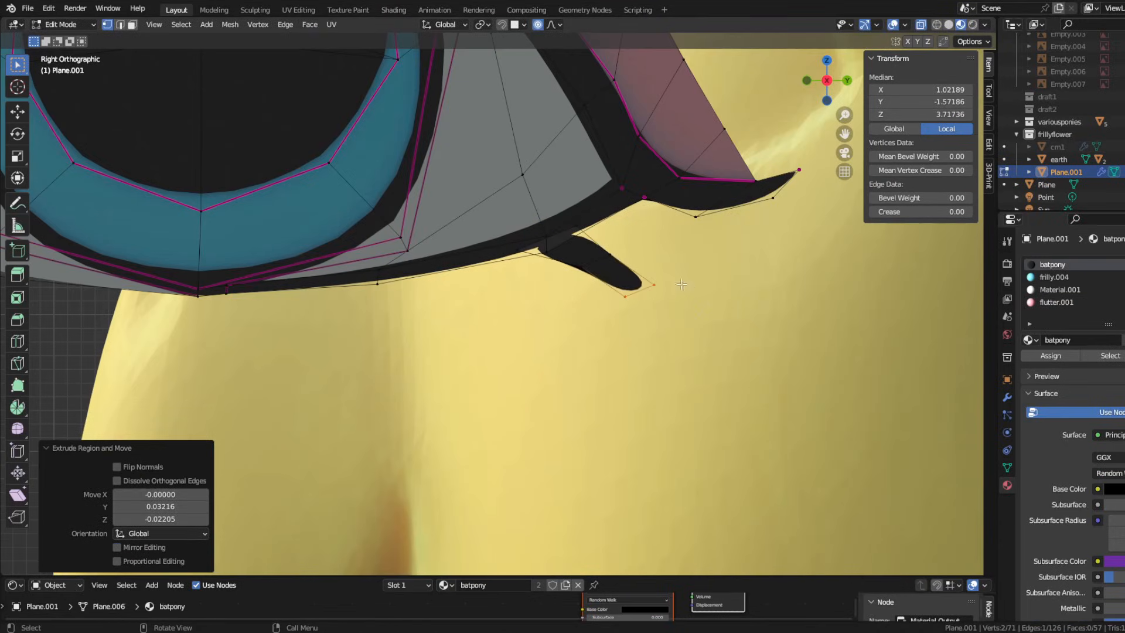
# Extend the lower lash to a pointed tip and adjust its vertices into a smooth downward curve
pyautogui.click(708, 325)
pyautogui.click(695, 313)
pyautogui.press('g')
pyautogui.click(679, 309)
pyautogui.click(667, 325)
pyautogui.press('g')
pyautogui.click(681, 335)
pyautogui.moveTo(643, 271); pyautogui.dragTo(700, 316)
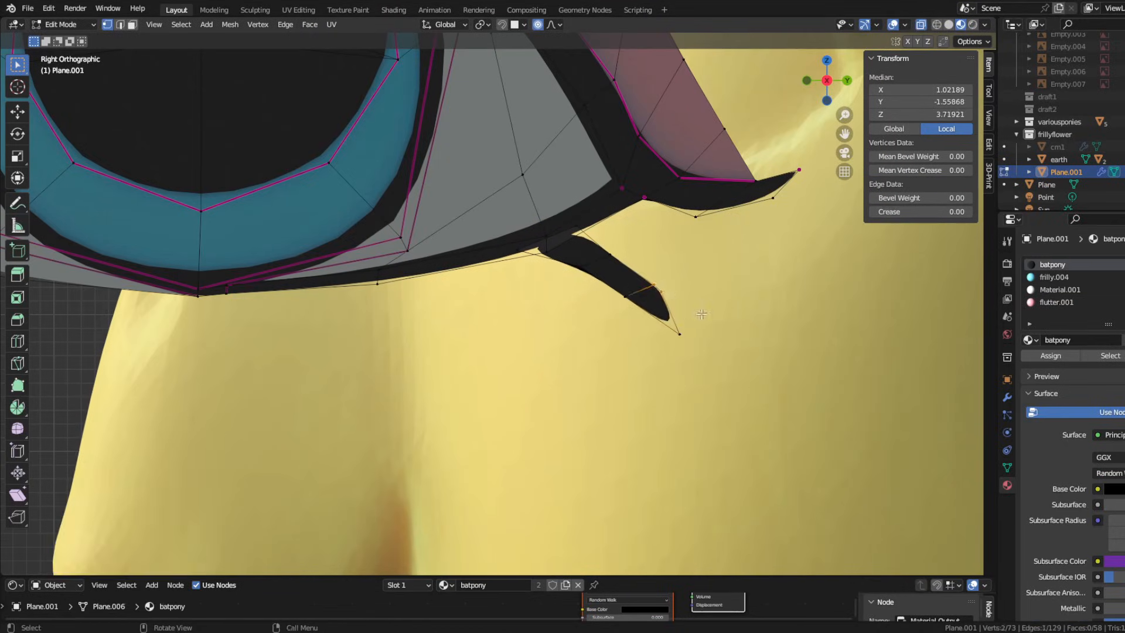
pyautogui.hotkey('ctrl', 'z')
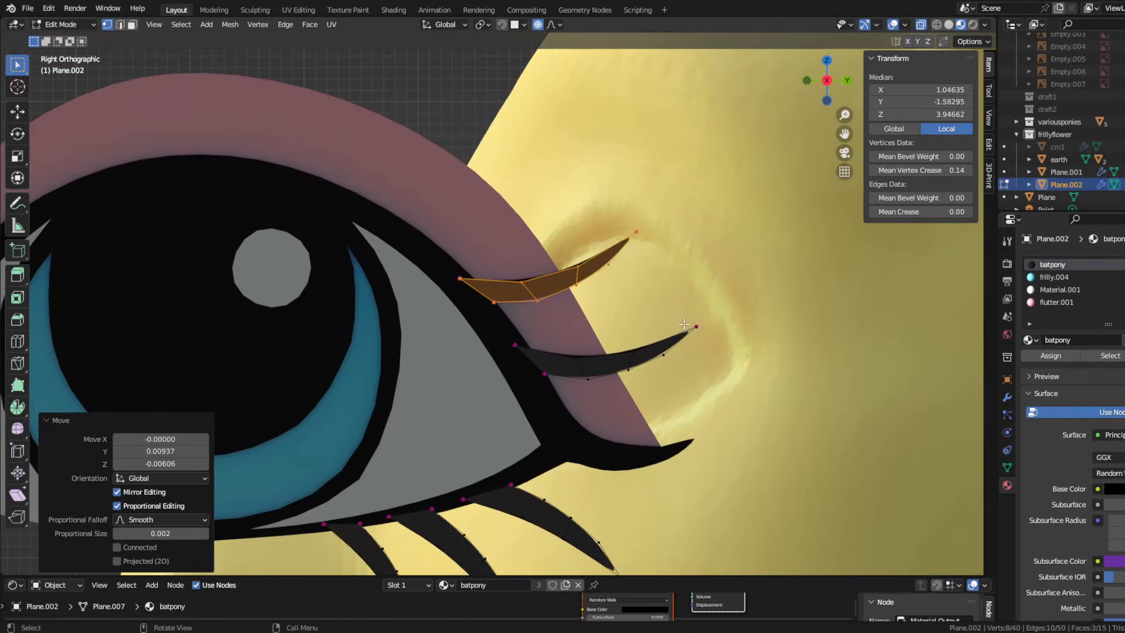
# Duplicate the upper lash twice, placing each copy further up along the eyelid
pyautogui.hotkey('shift', 'd')
pyautogui.click(646, 298)
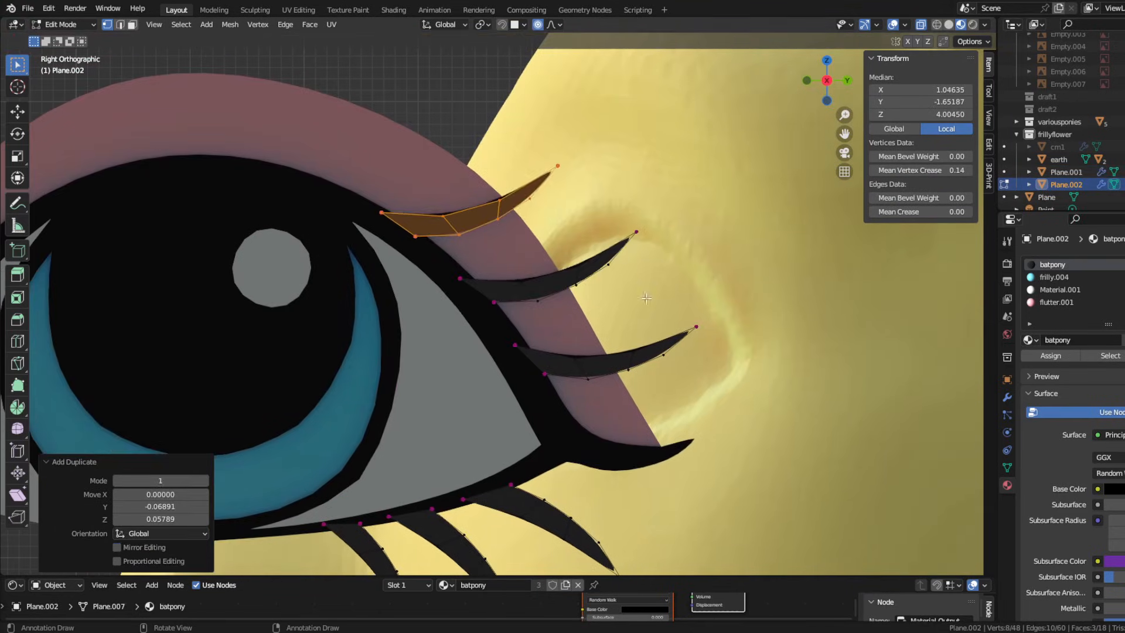
pyautogui.hotkey('shift', 'd')
pyautogui.click(679, 304)
pyautogui.keyDown('shift'); pyautogui.scroll(5, 603, 369); pyautogui.keyUp('shift')
pyautogui.keyDown('ctrl'); pyautogui.scroll(6, 640, 338); pyautogui.keyUp('ctrl')
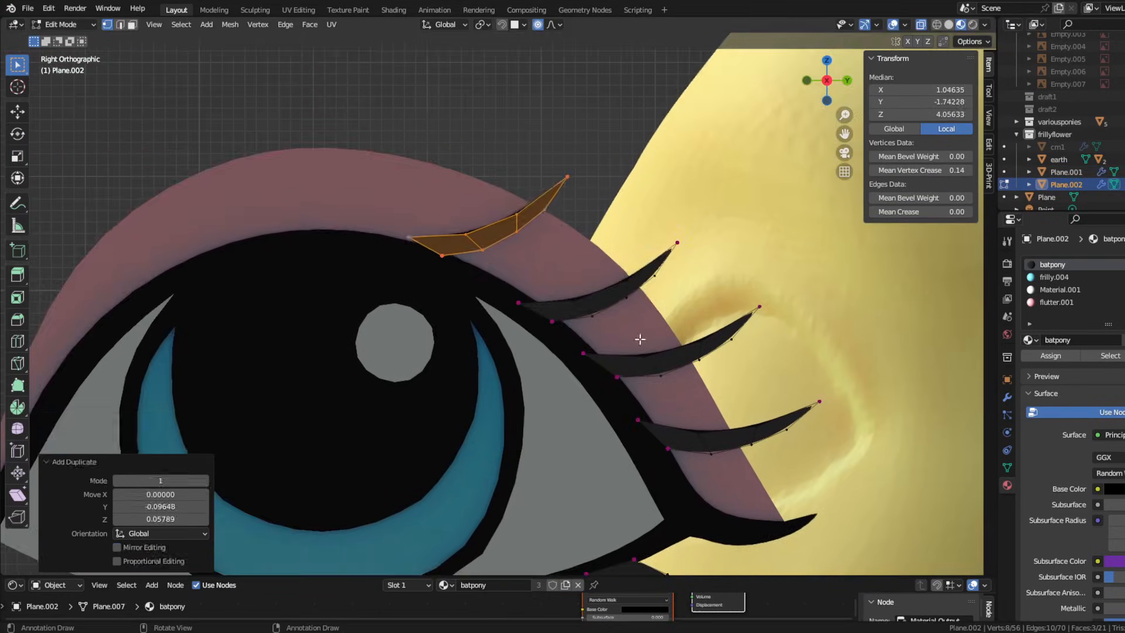
# Rotate the topmost lash copy steeper and position its base on the upper edge of the eye outline
pyautogui.press('r')
pyautogui.click(717, 325)
pyautogui.press('g')
pyautogui.click(733, 329)
pyautogui.press('r')
pyautogui.click(725, 335)
pyautogui.keyDown('shift'); pyautogui.moveTo(697, 348); pyautogui.dragTo(746, 357, button='middle'); pyautogui.keyUp('shift')
pyautogui.press('g')
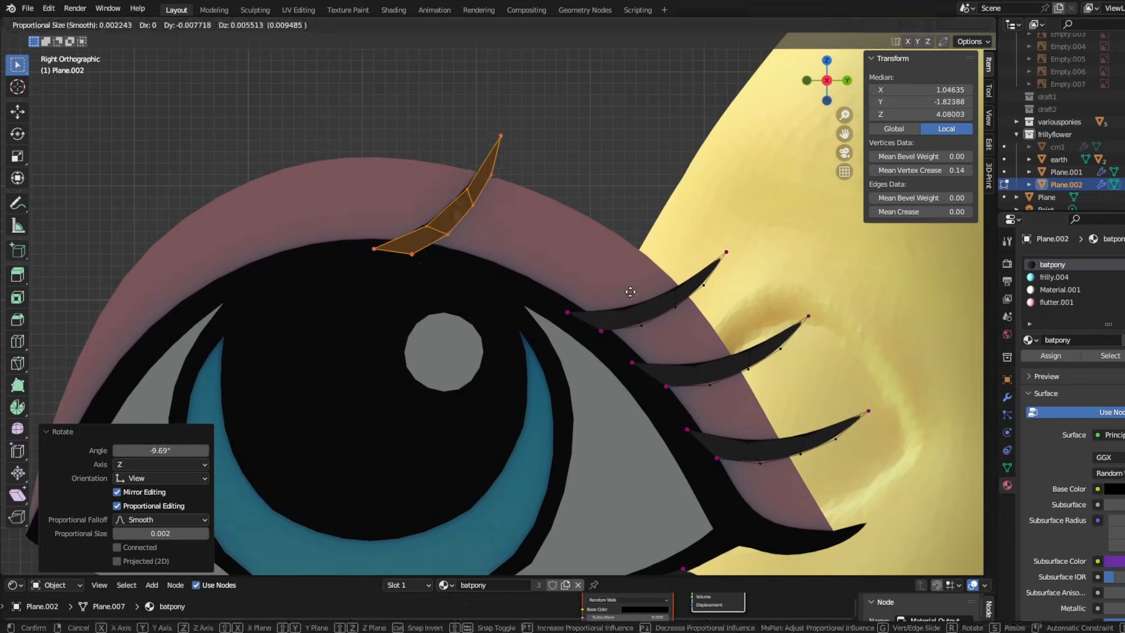
pyautogui.click(630, 291)
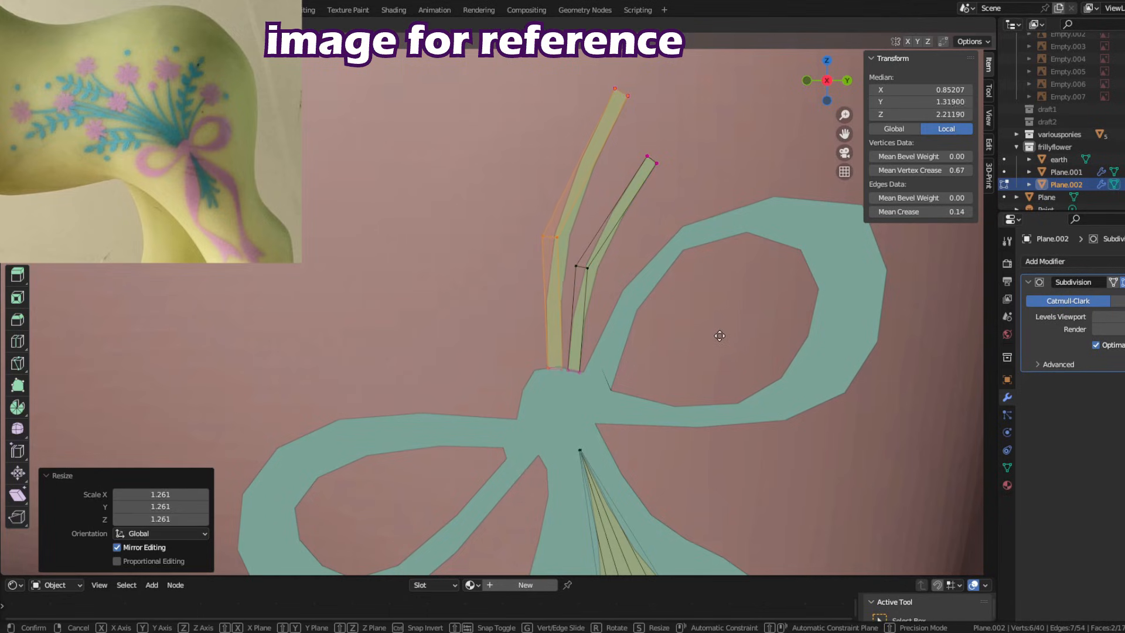
# Duplicate a flower stem above the bow's knot, then rotate and place the copy beside the existing stems
pyautogui.click(716, 335)
pyautogui.press('l')
pyautogui.hotkey('shift', 'd')
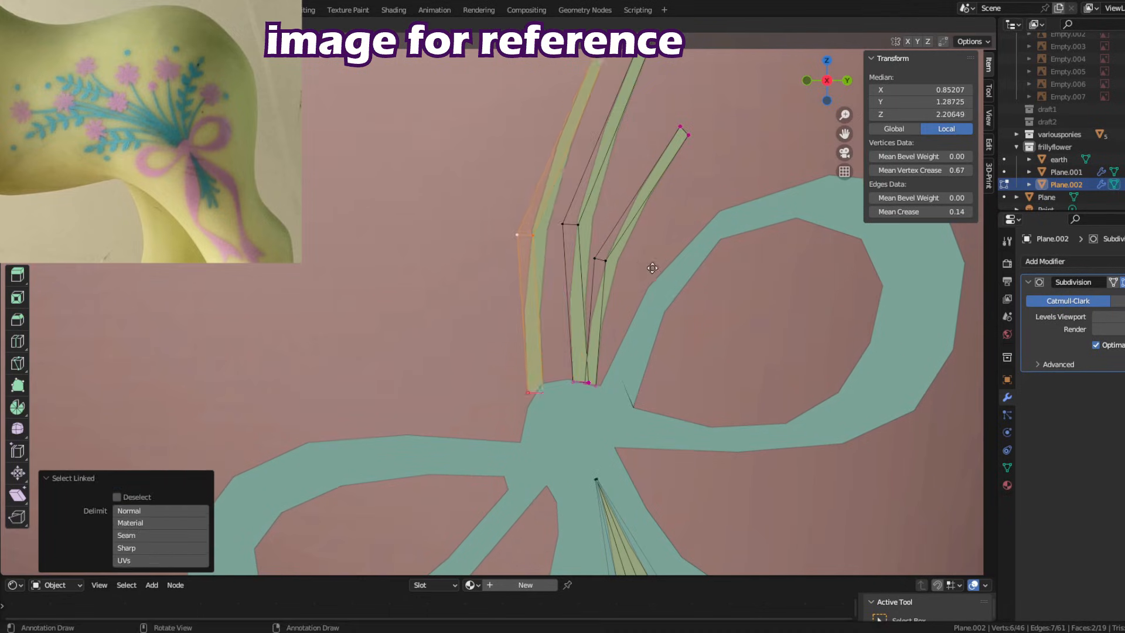
pyautogui.press('r')
pyautogui.press('g')
pyautogui.click(651, 314)
pyautogui.scroll(-2, 563, 223)
# Duplicate the leaf along both sides of the bare stems, rotating and positioning each copy to point towards the stem's tip
pyautogui.moveTo(472, 90); pyautogui.dragTo(550, 156)
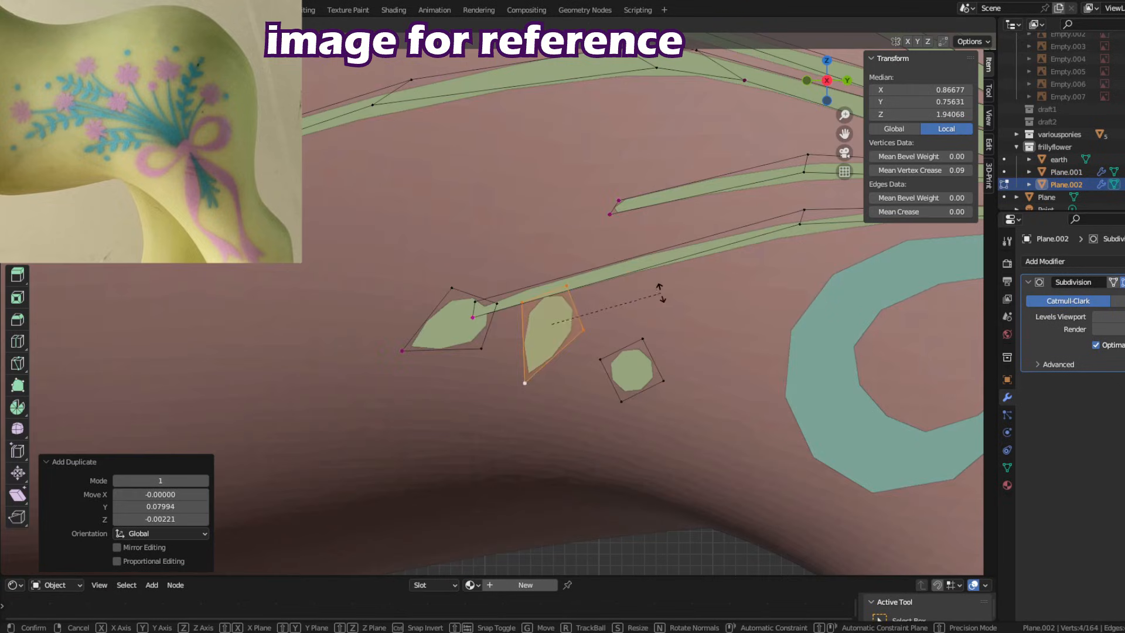
pyautogui.hotkey('shift', 'd')
pyautogui.keyDown('shift'); pyautogui.moveTo(699, 389); pyautogui.dragTo(550, 326, button='middle'); pyautogui.keyUp('shift')
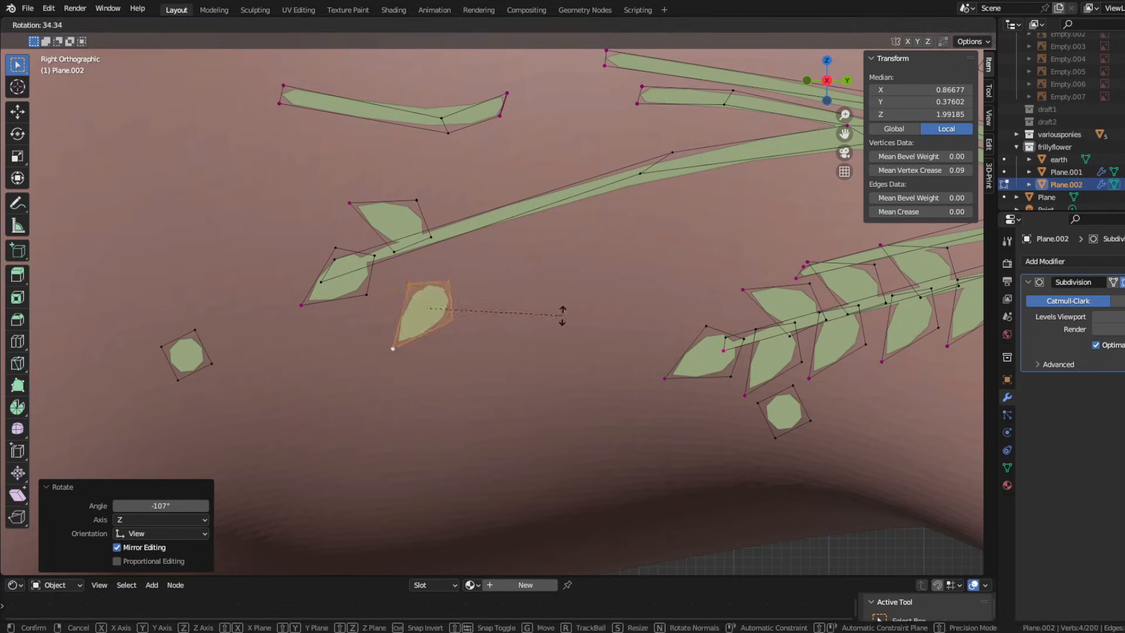
pyautogui.press('g')
pyautogui.press('r')
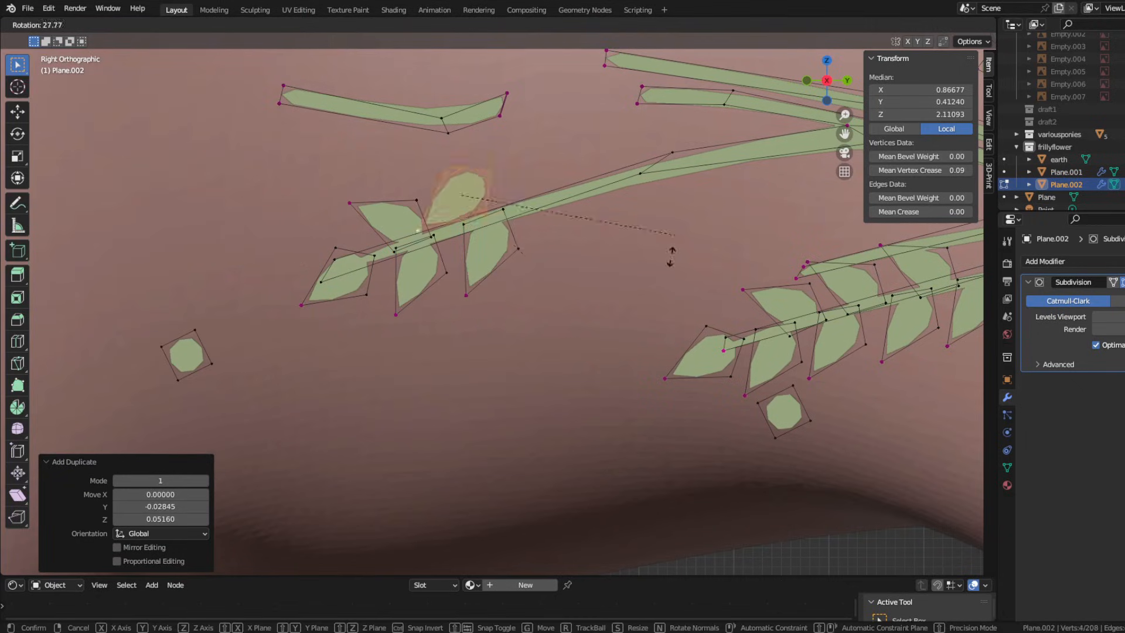
pyautogui.hotkey('shift', 'd')
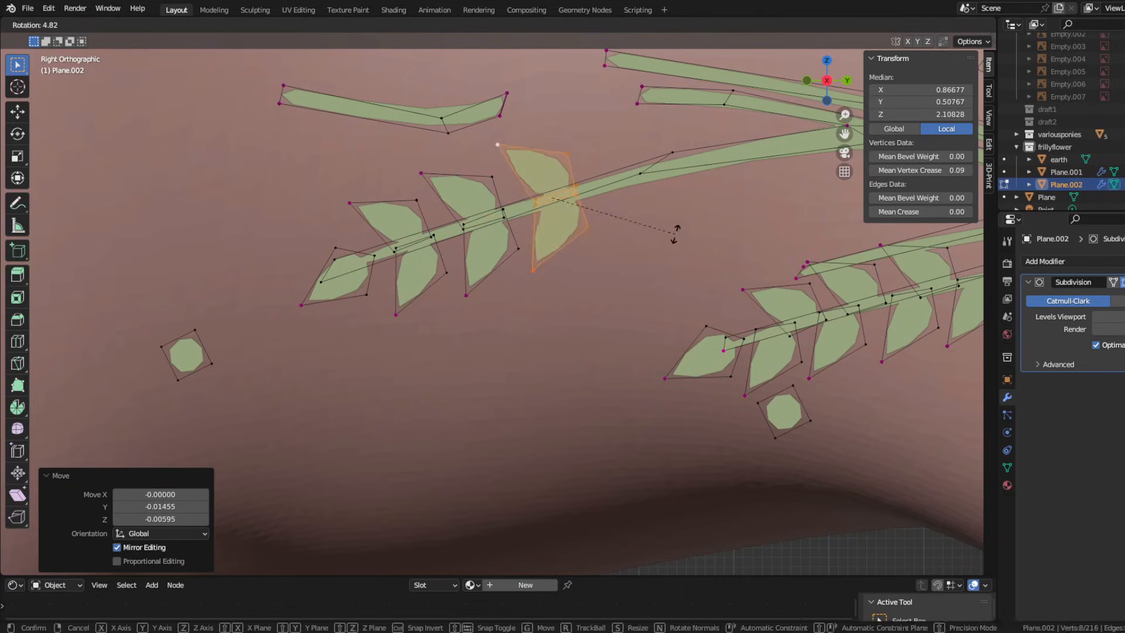
pyautogui.keyDown('shift'); pyautogui.moveTo(672, 233); pyautogui.dragTo(565, 282, button='middle'); pyautogui.keyUp('shift')
pyautogui.hotkey('shift', 'd')
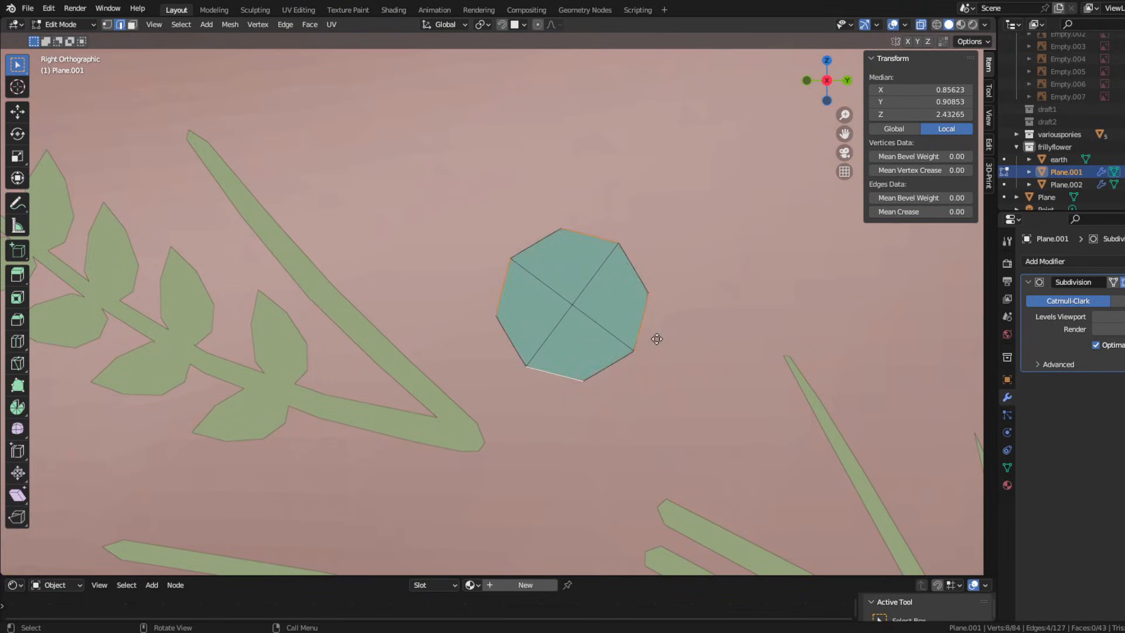
# Build an eight-petal flower outward from the edges of the octagonal disc and position the flower on a stem tip
pyautogui.click(748, 366)
pyautogui.click(636, 259)
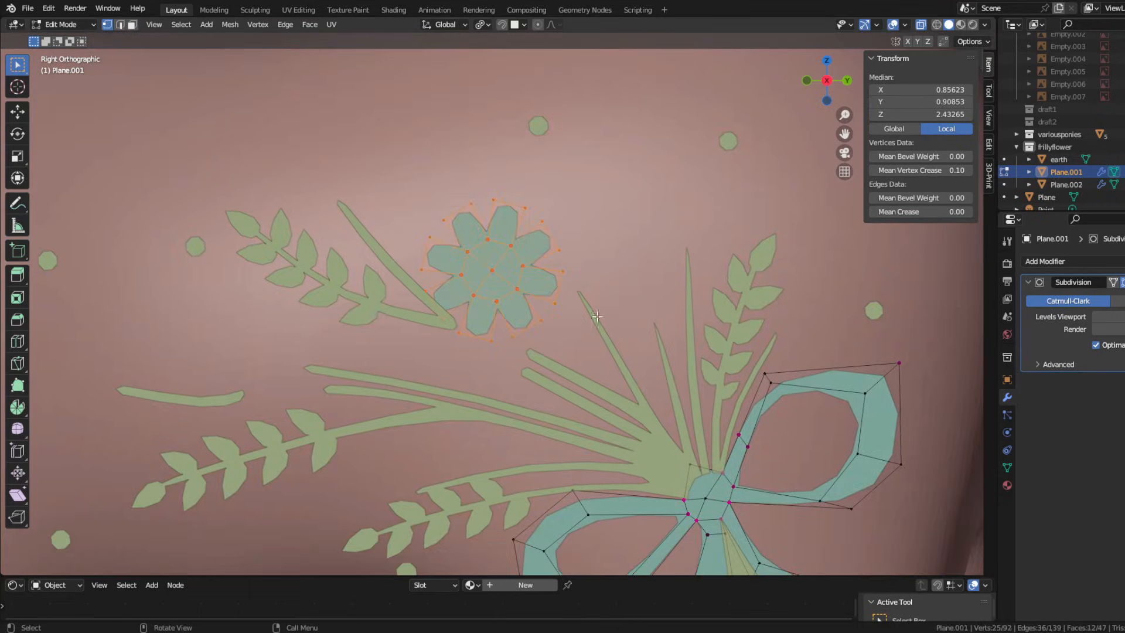
pyautogui.click(624, 356)
pyautogui.press('g')
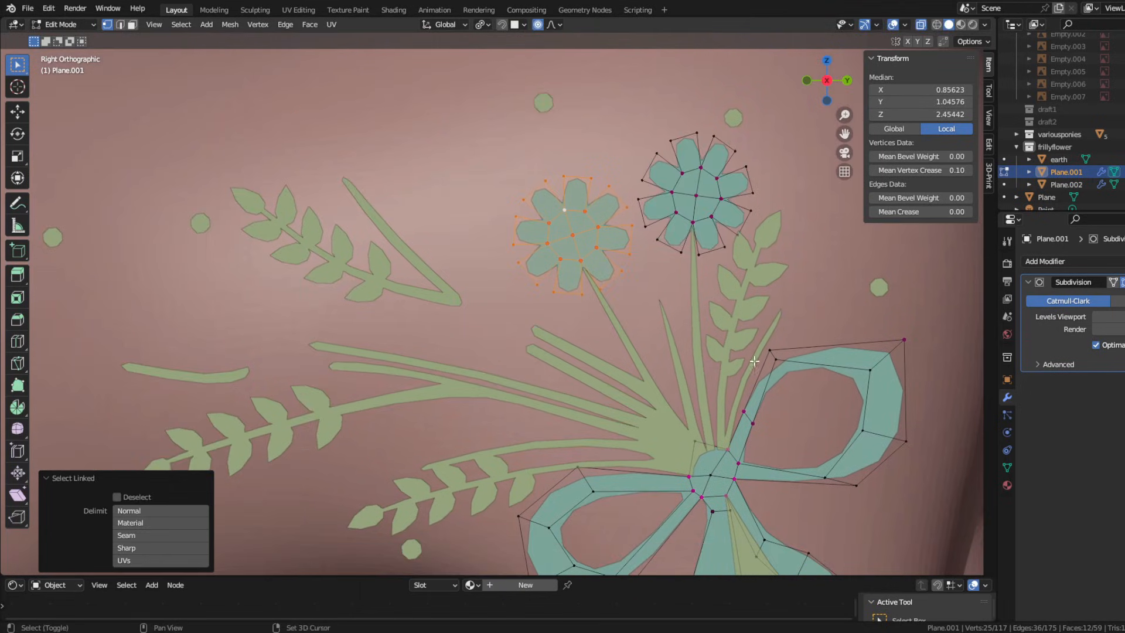
# Place copies of the flower on the remaining stem tips in front of the bow, scaling one copy by 0.878
pyautogui.press('g')
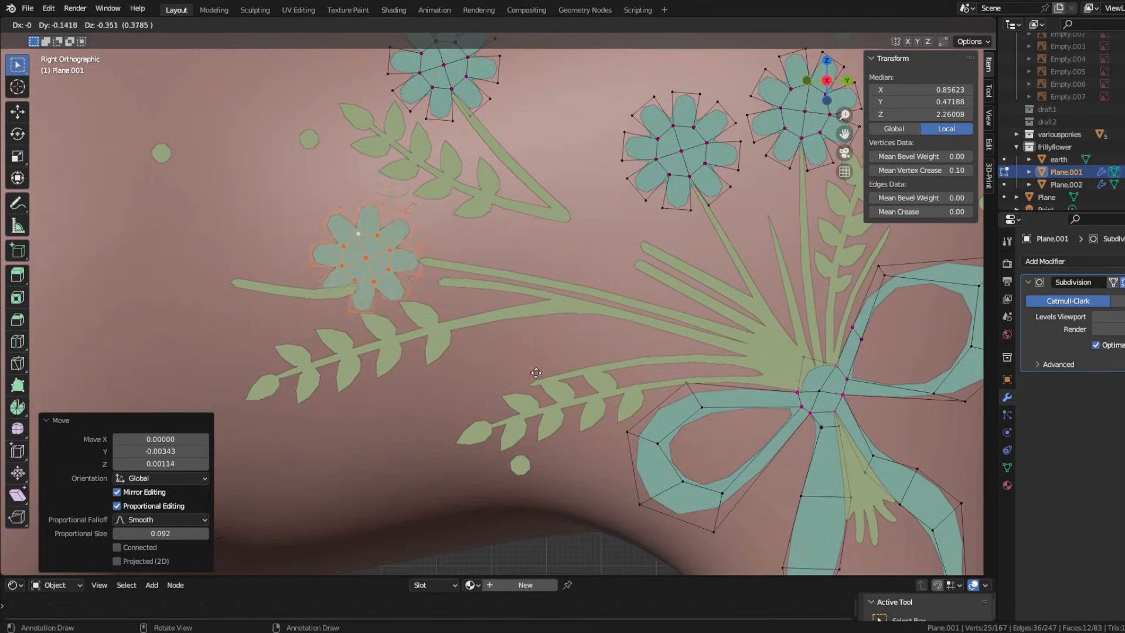
pyautogui.press('g')
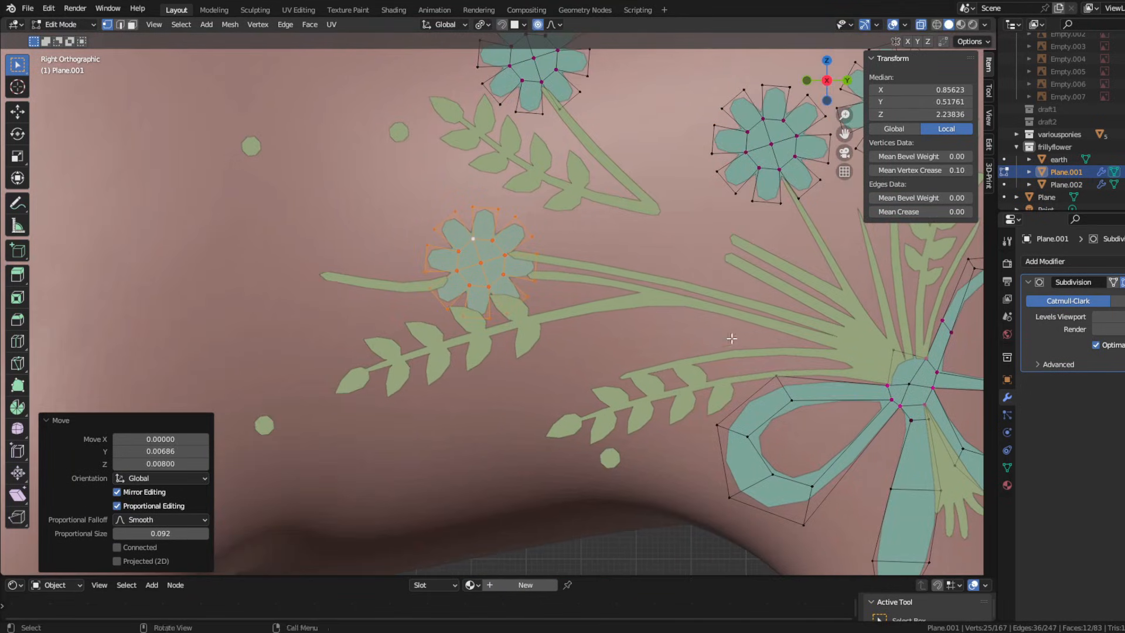
pyautogui.press('g')
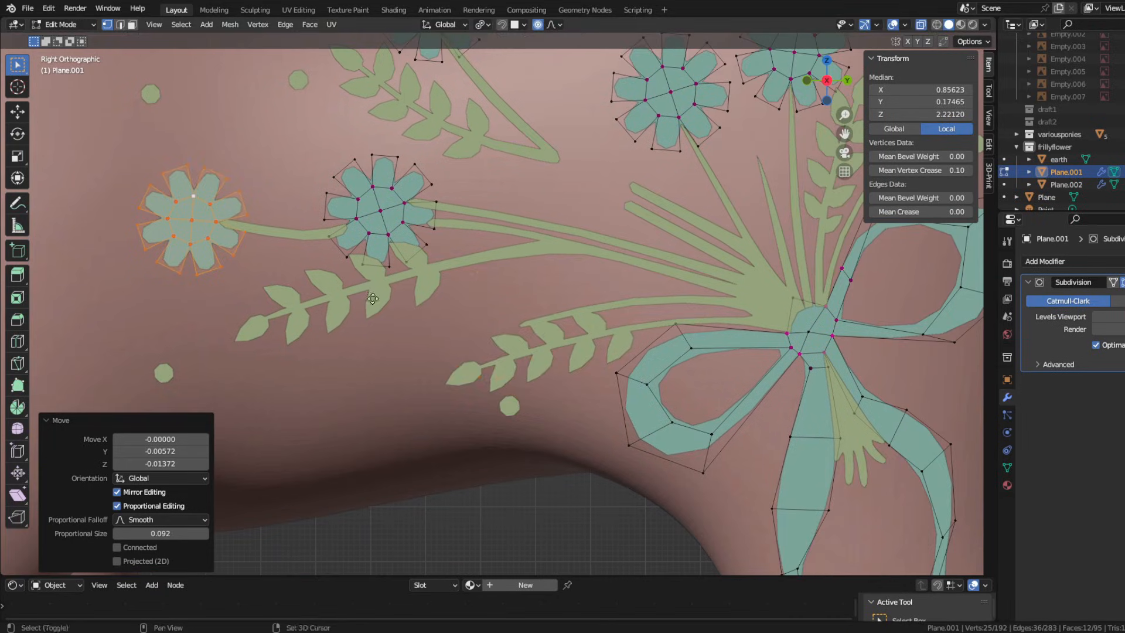
pyautogui.hotkey('shift', 'd')
pyautogui.click(679, 400)
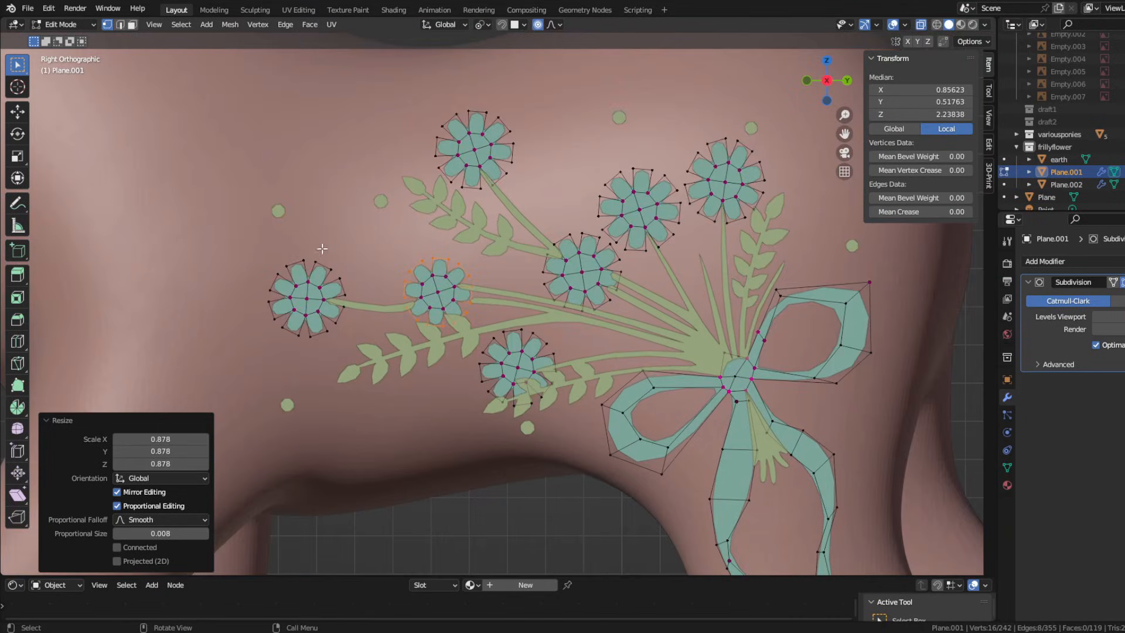
pyautogui.click(378, 356)
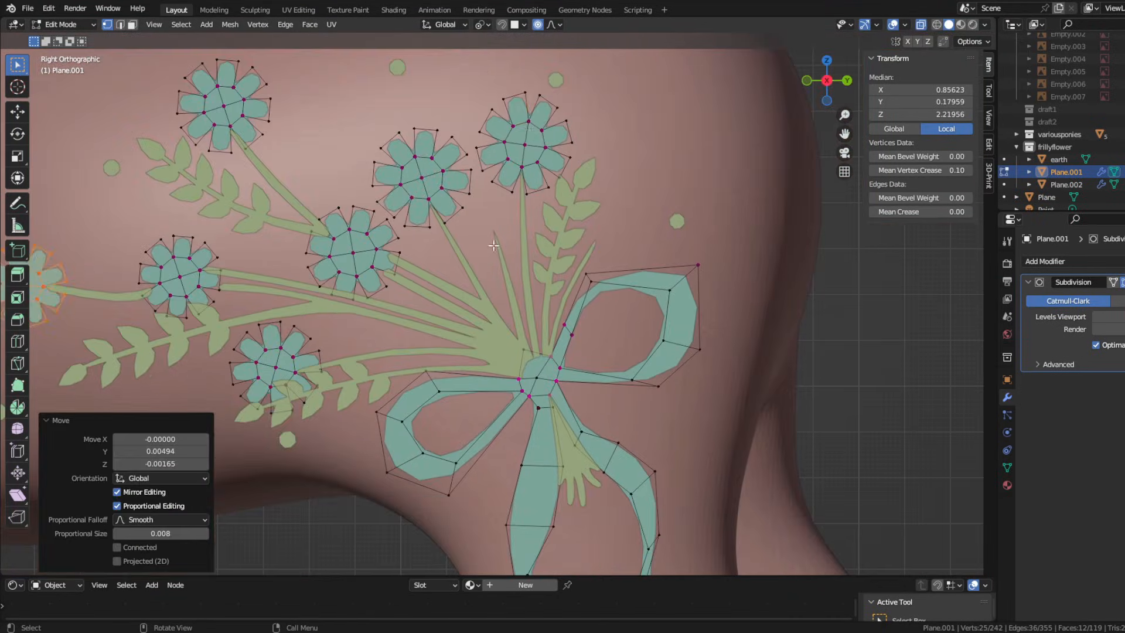
# Duplicate a flower, shrink it, and place it on the short stem tip above the bow's rear loop
pyautogui.press('l')
pyautogui.hotkey('shift', 'd')
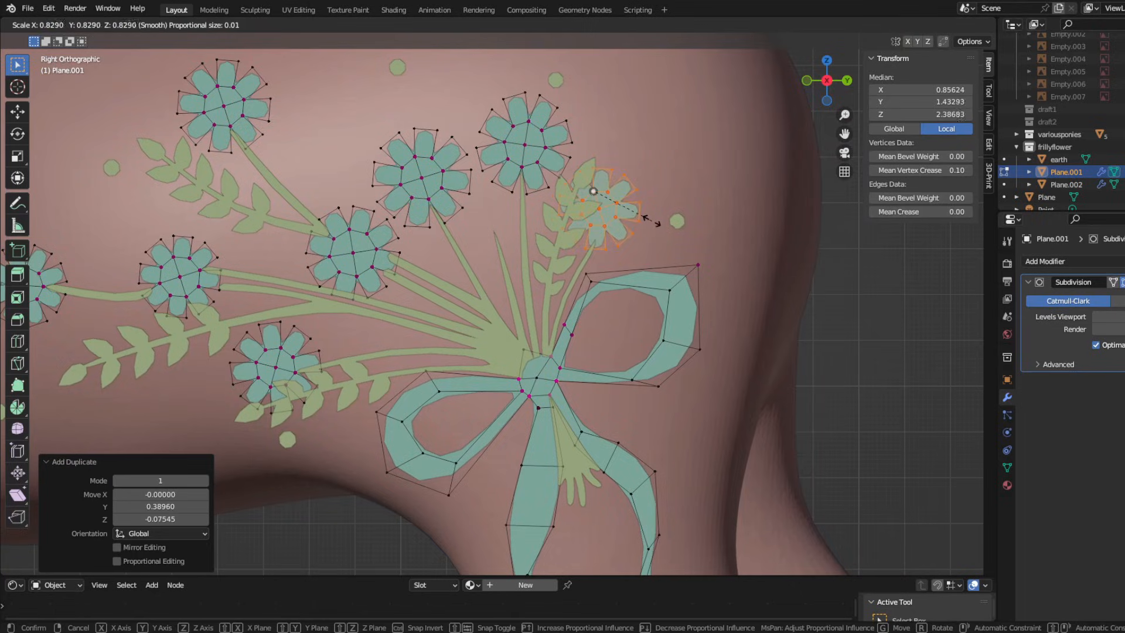
pyautogui.click(594, 185)
pyautogui.scroll(2, 678, 267)
pyautogui.scroll(-3, 678, 266)
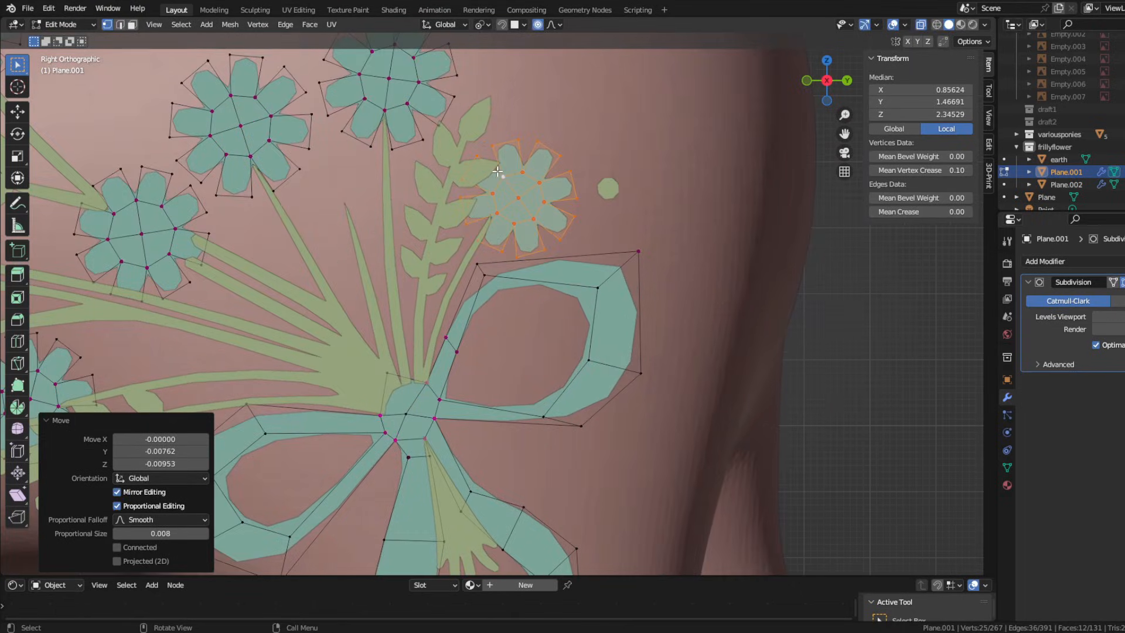
pyautogui.press('s')
pyautogui.click(585, 244)
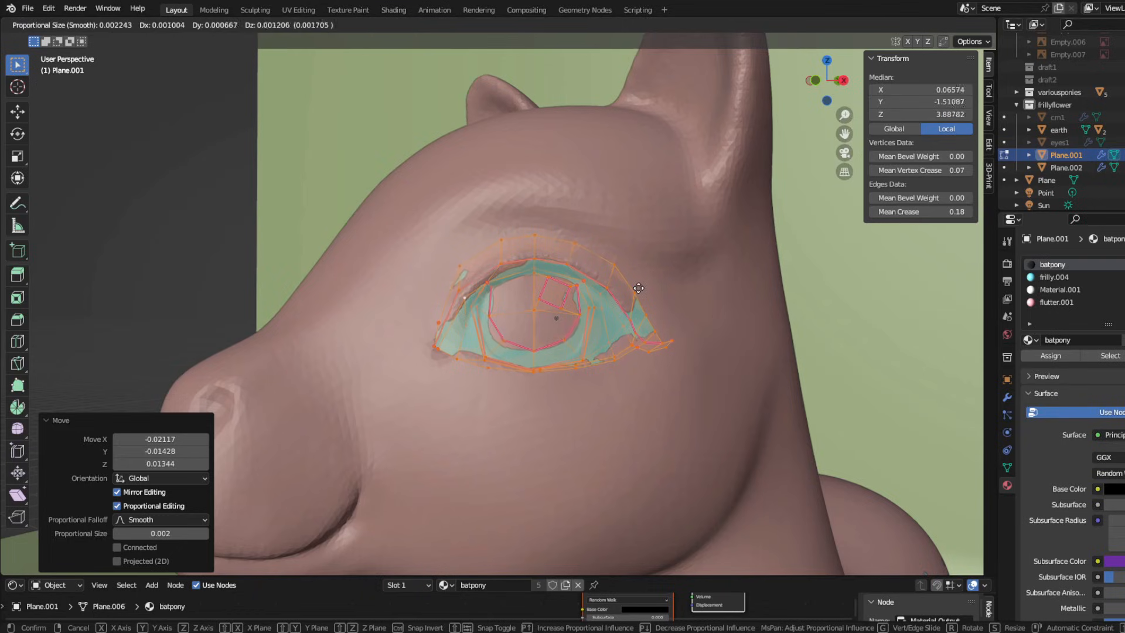
# Switch the viewport to material preview and reposition the whole eye mesh within the pony's eye area
pyautogui.press('Return')
pyautogui.click(960, 24)
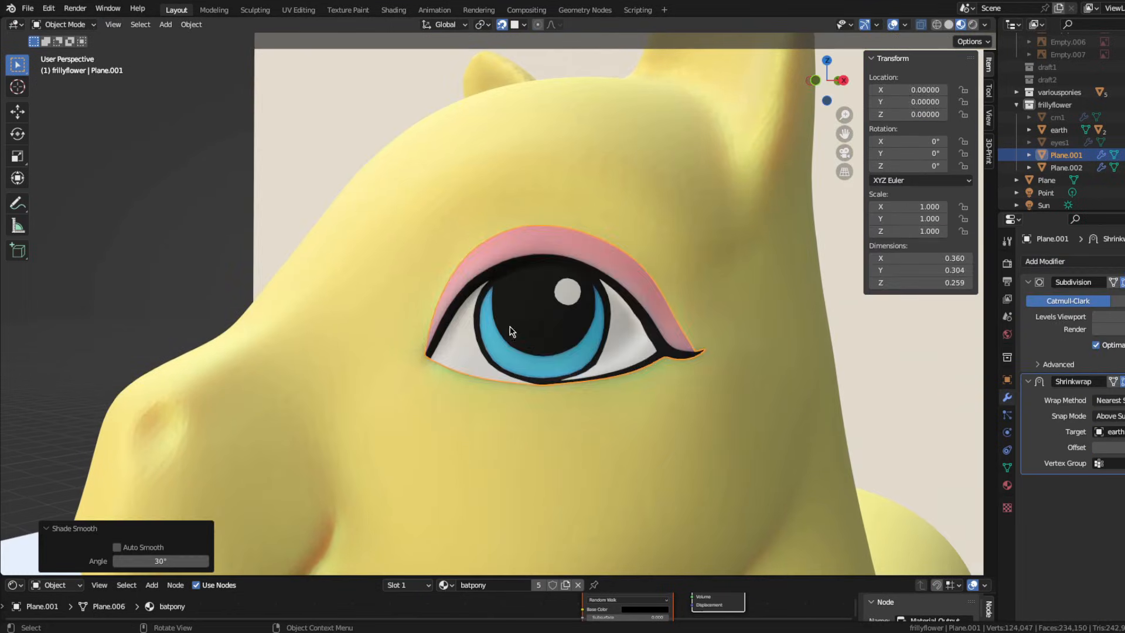
pyautogui.press('Tab')
pyautogui.press('g')
pyautogui.click(760, 402)
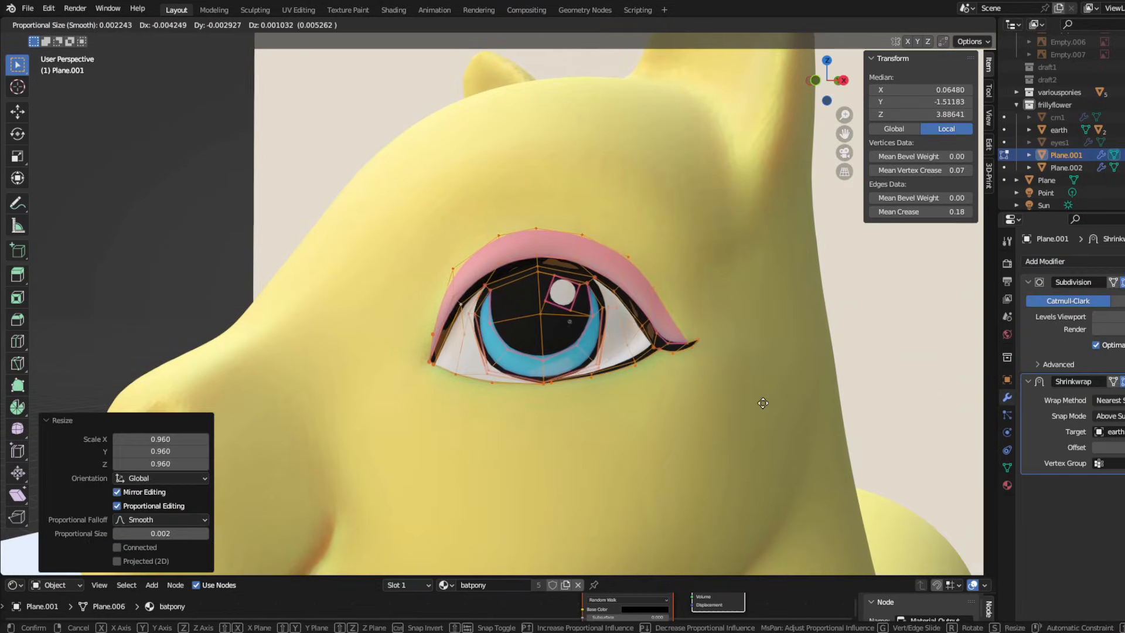
pyautogui.press('Tab')
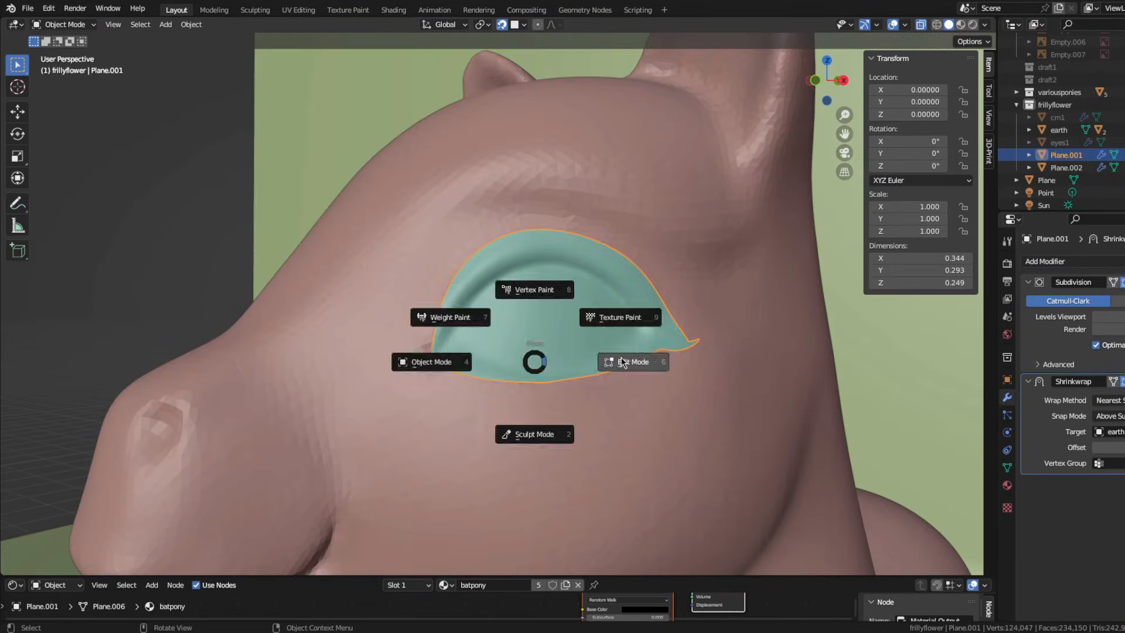
# Rotate the whole eye mesh by about -1.3° in view and scale it down slightly to fit the face
pyautogui.click(635, 361)
pyautogui.press('r')
pyautogui.click(762, 391)
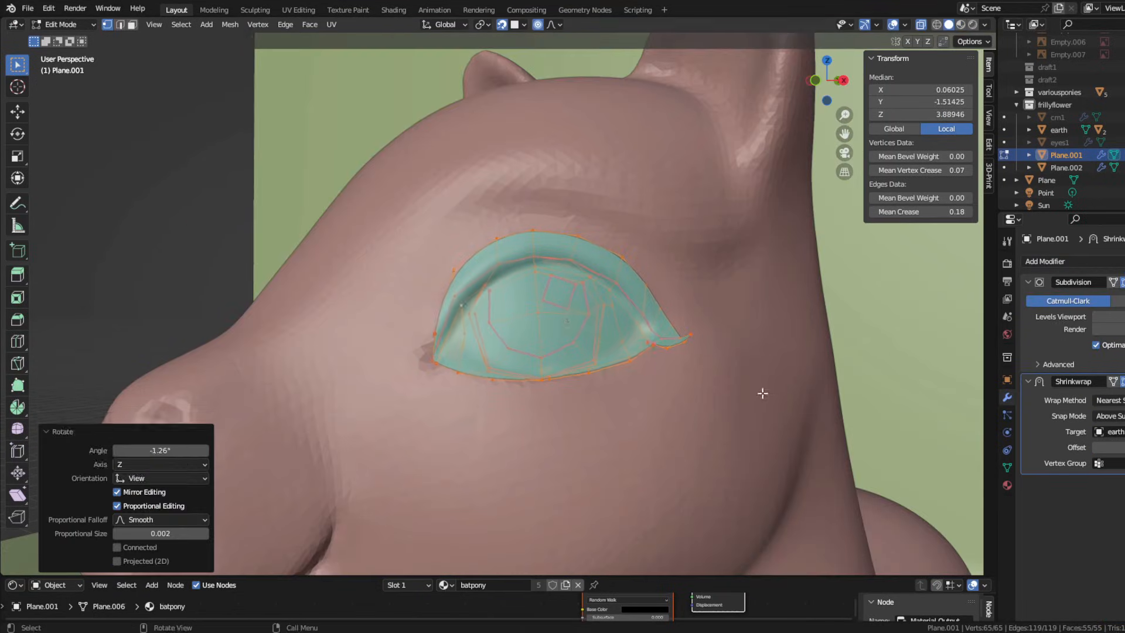
pyautogui.scroll(2, 761, 392)
pyautogui.press('s')
pyautogui.click(766, 405)
pyautogui.press('Tab')
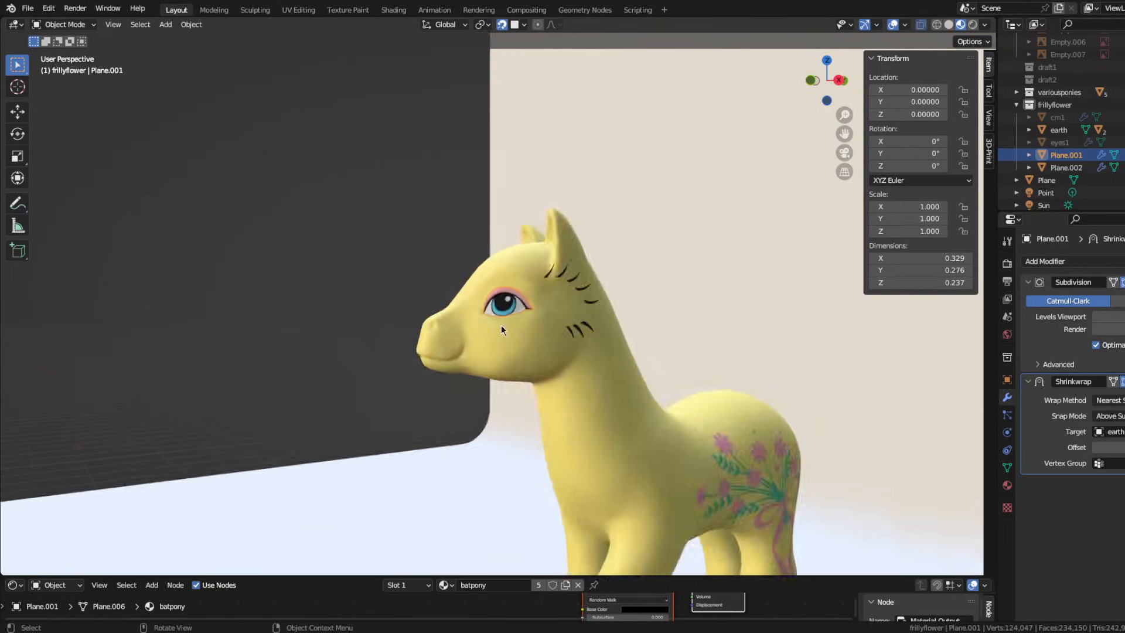
pyautogui.scroll(2, 501, 327)
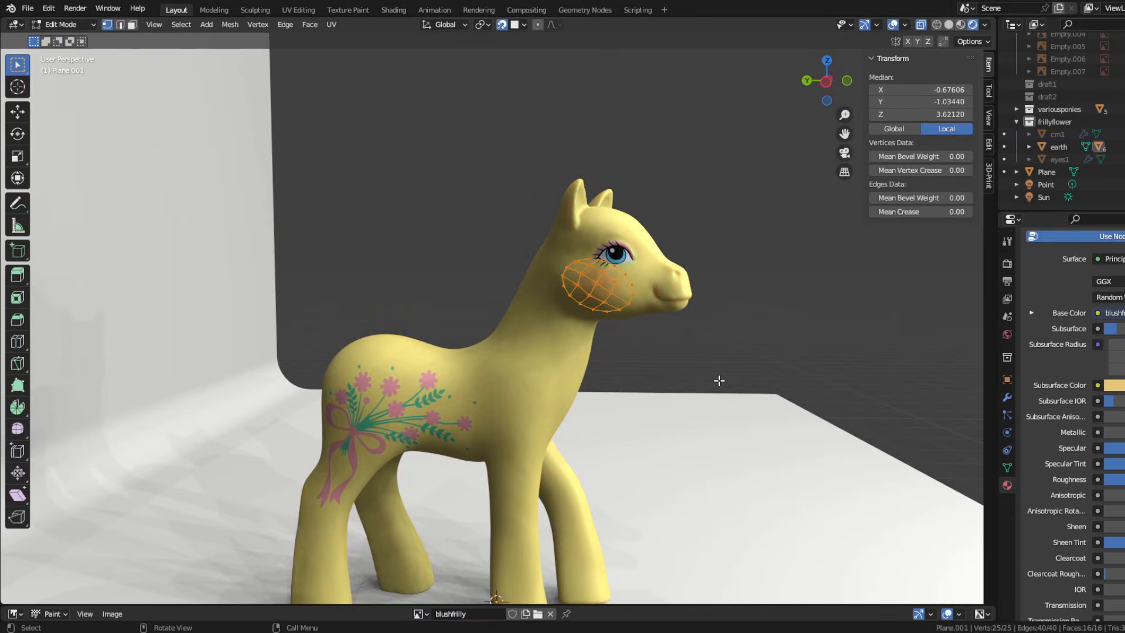
# Display the blushfrilly texture in an enlarged Image Editor below the viewport and leave editing of the cheek patch
pyautogui.click(13, 613)
pyautogui.click(45, 502)
pyautogui.moveTo(574, 606); pyautogui.dragTo(574, 426)
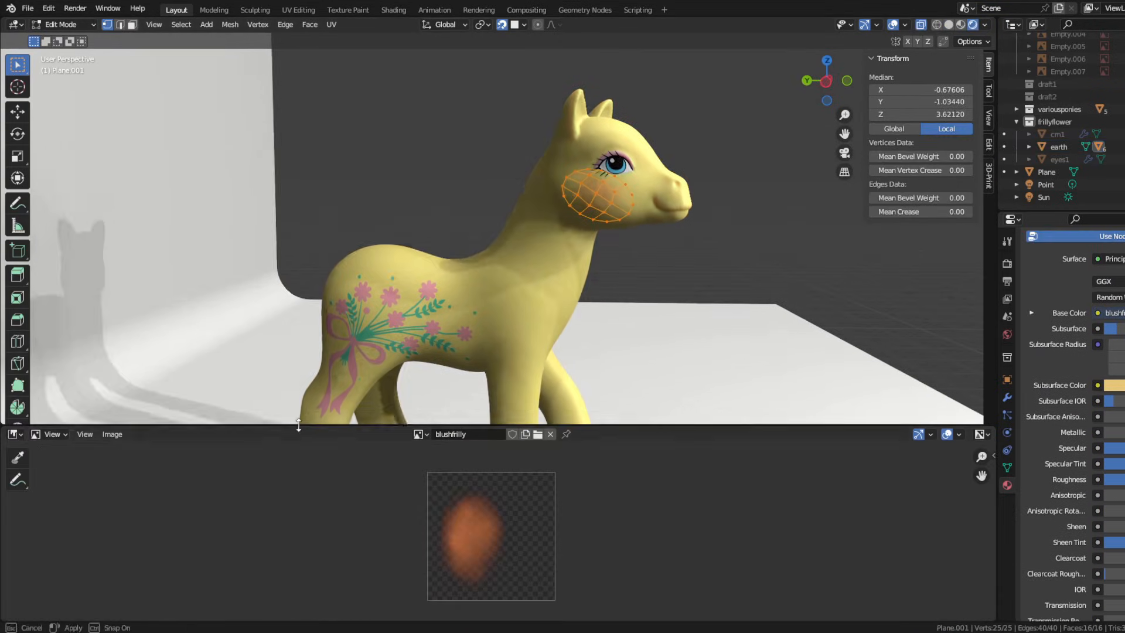
pyautogui.press('Tab')
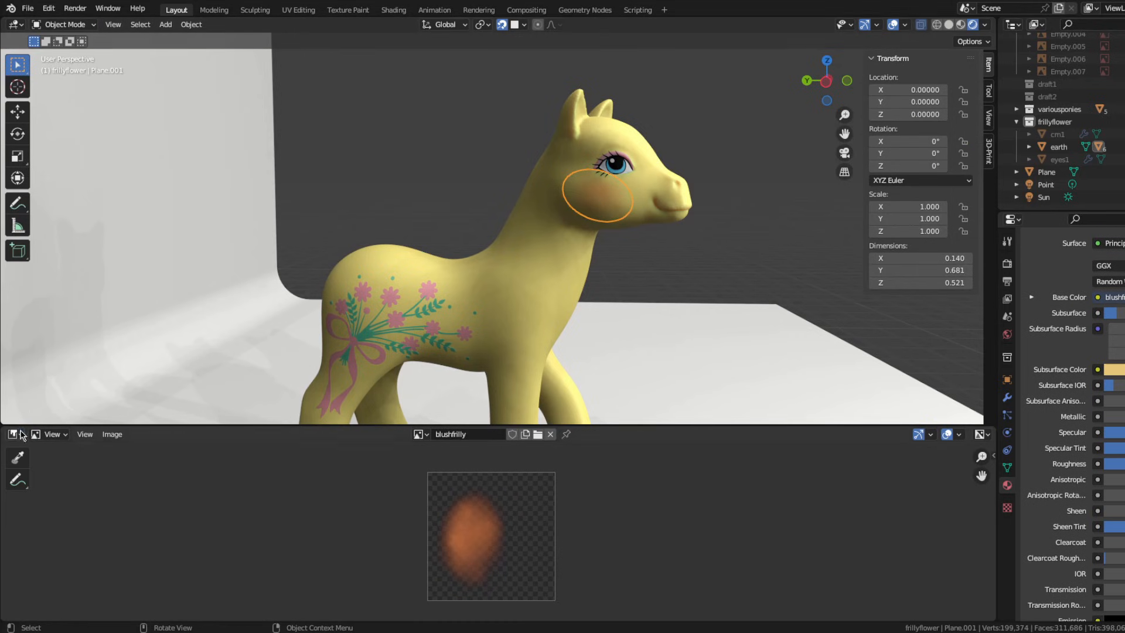
# Examine the blush material's image-to-shader alpha connection in the Shader Editor and the material's Shadow Mode options
pyautogui.click(21, 435)
pyautogui.click(44, 484)
pyautogui.scroll(-2, 183, 532)
pyautogui.scroll(3, 426, 588)
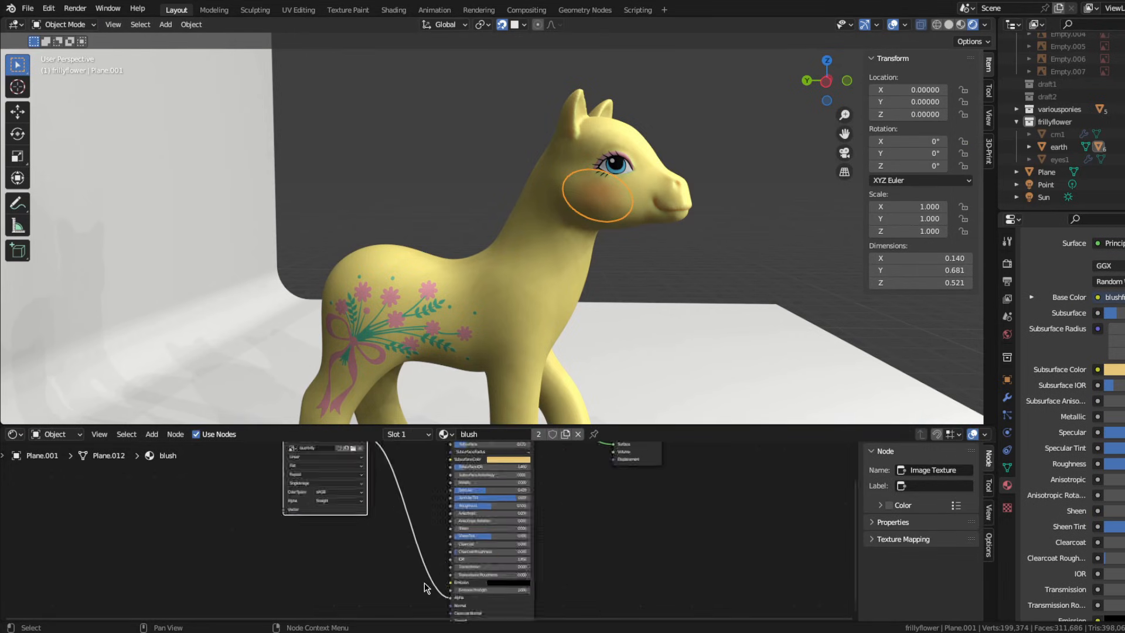
pyautogui.scroll(2, 426, 587)
pyautogui.scroll(-10, 1045, 484)
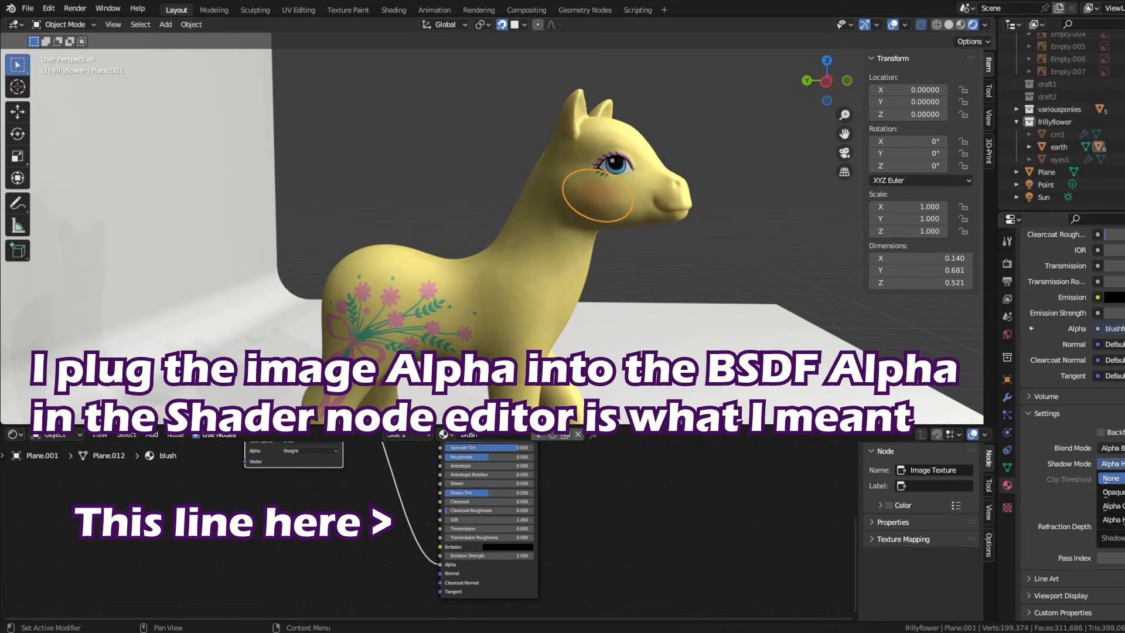
pyautogui.click(1113, 462)
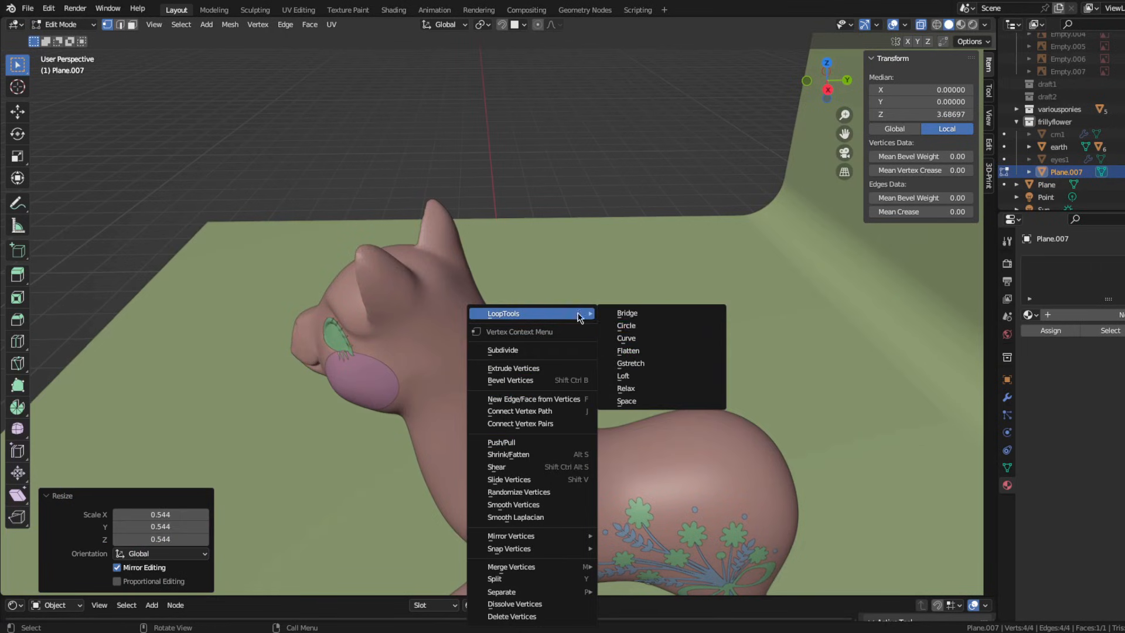
# Subdivide the small new plane and round its outline into a circle with LoopTools
pyautogui.click(648, 328)
pyautogui.rightClick(516, 310)
pyautogui.click(650, 328)
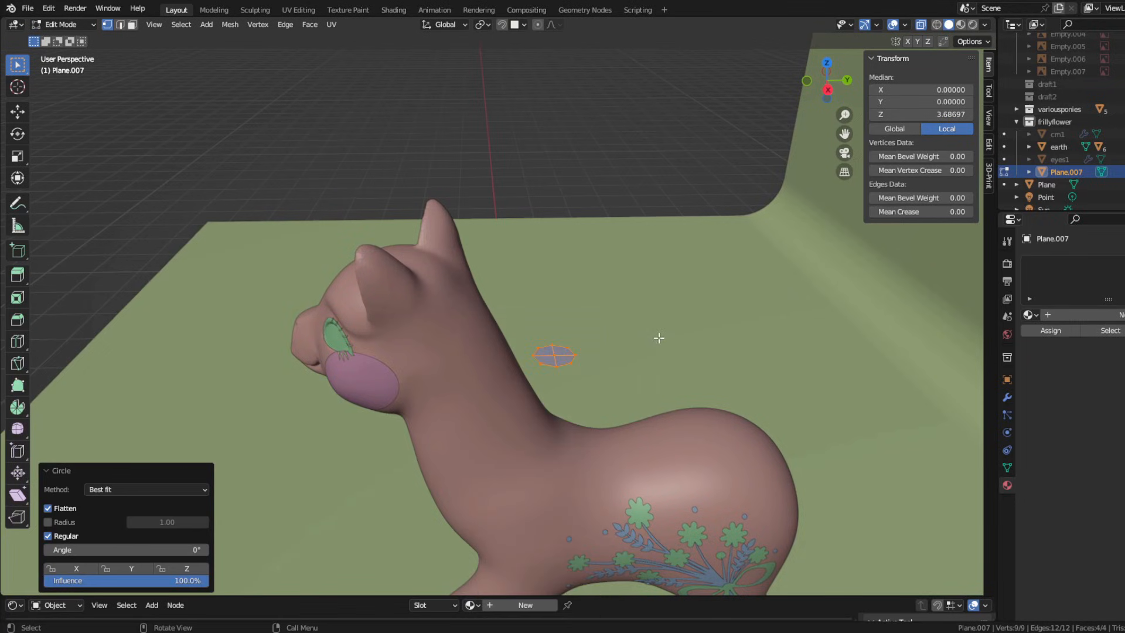
# In the right orthographic view, shrink the round patch and position it against the rump at the tail's base
pyautogui.press('KP_3')
pyautogui.press('g')
pyautogui.click(743, 434)
pyautogui.press('s')
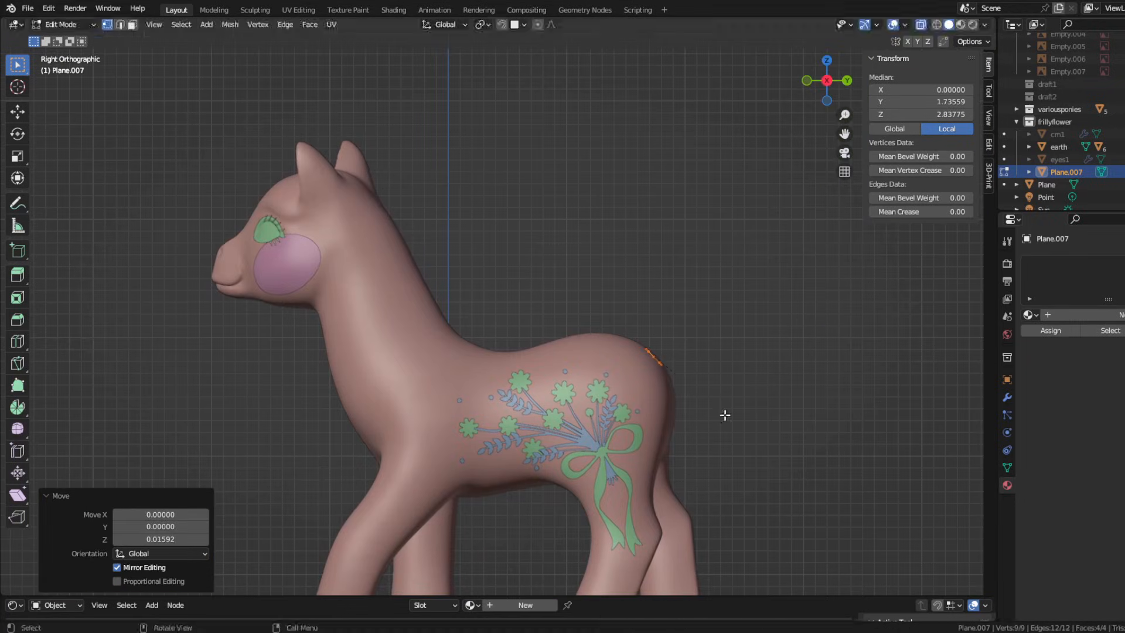
pyautogui.press('g')
pyautogui.click(734, 416)
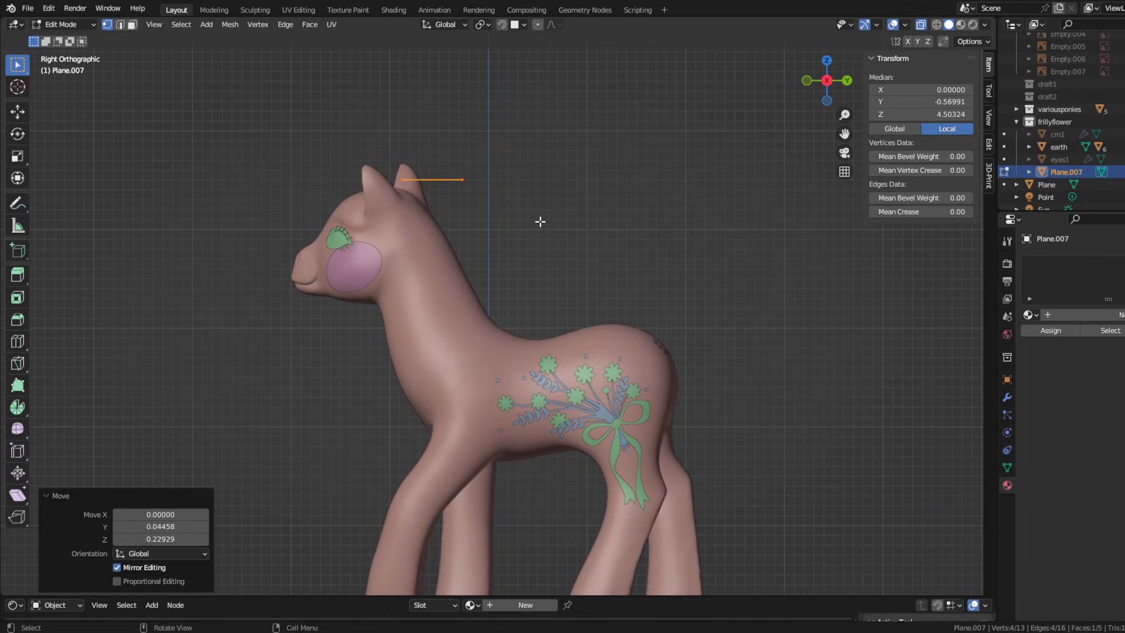
# Extrude the head plane's rear edge down along the neck and add a lengthwise loop cut through the strip
pyautogui.press('e')
pyautogui.click(565, 318)
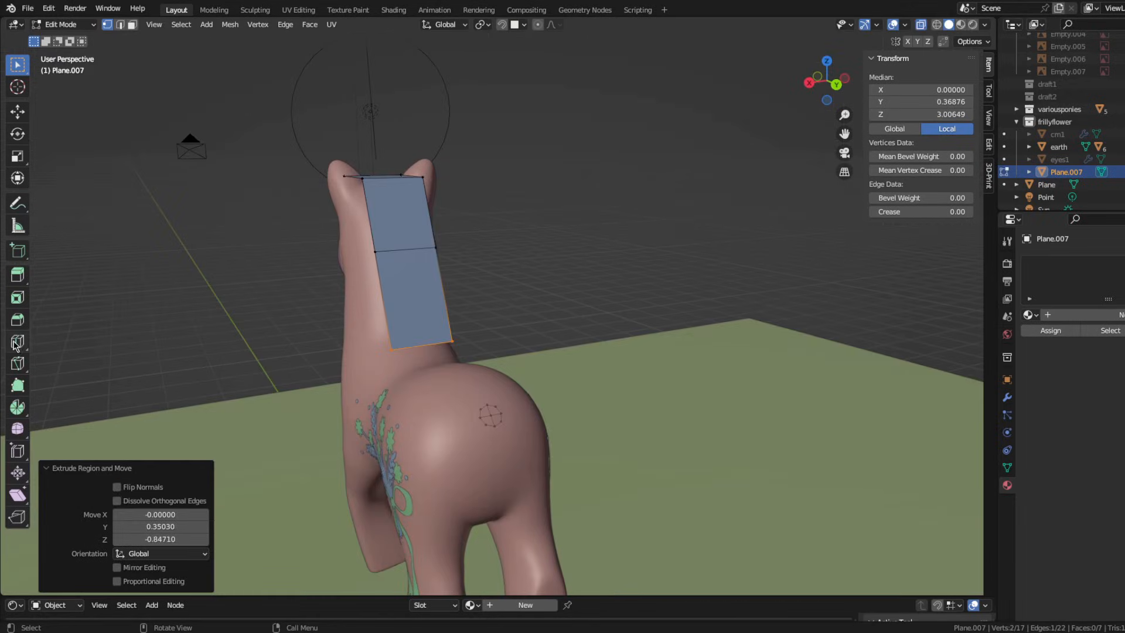
pyautogui.click(17, 341)
pyautogui.click(390, 251)
pyautogui.click(16, 66)
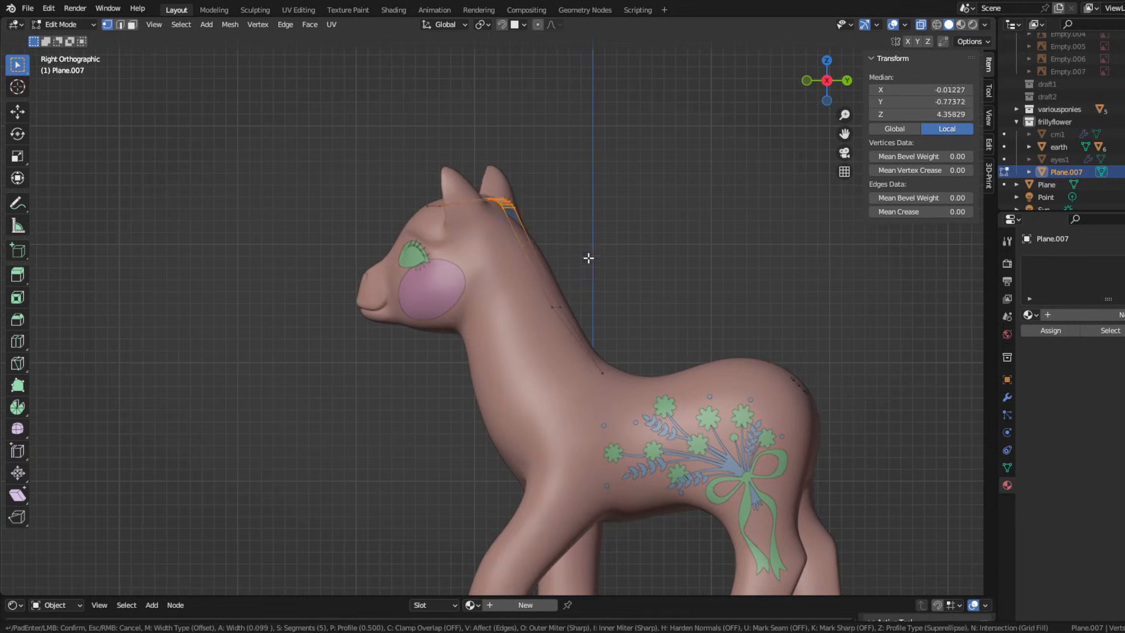
# Bevel the mane strip's bend at the back of the head with five segments
pyautogui.hotkey('ctrl', 'b')
pyautogui.click(669, 377)
pyautogui.moveTo(670, 376); pyautogui.dragTo(459, 334, button='middle')
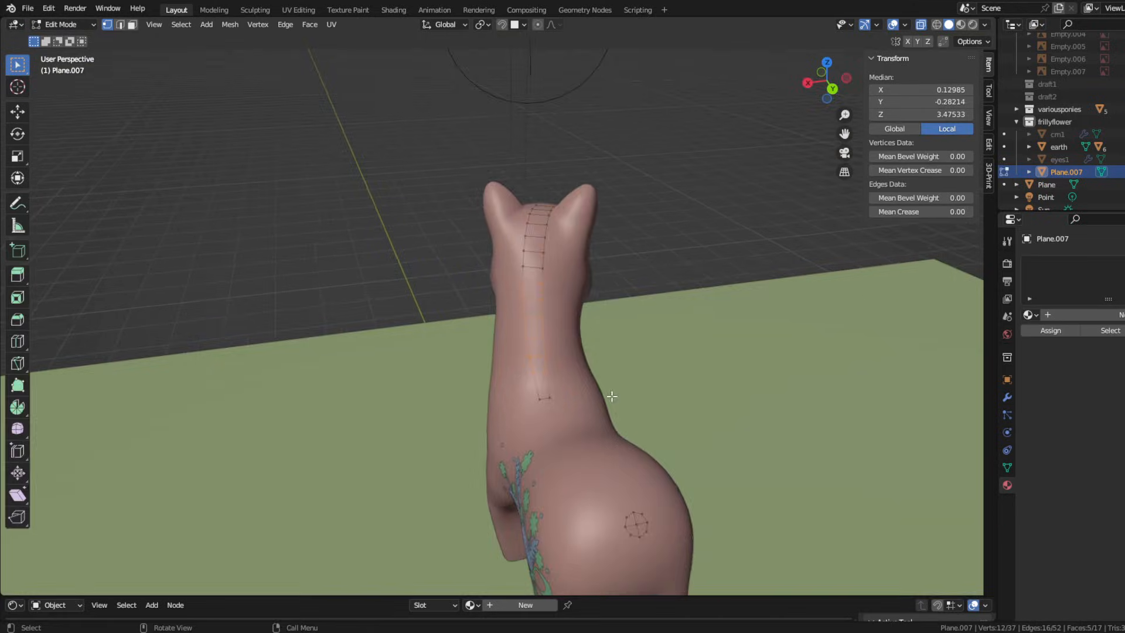
# Move the mane strip's vertices so it narrows down the neck and follows the curve from forehead to withers
pyautogui.moveTo(612, 396); pyautogui.dragTo(618, 331, button='middle')
pyautogui.click(634, 357)
pyautogui.press('g')
pyautogui.click(644, 375)
pyautogui.moveTo(403, 176); pyautogui.dragTo(641, 325, button='middle')
pyautogui.click(513, 352)
pyautogui.press('g')
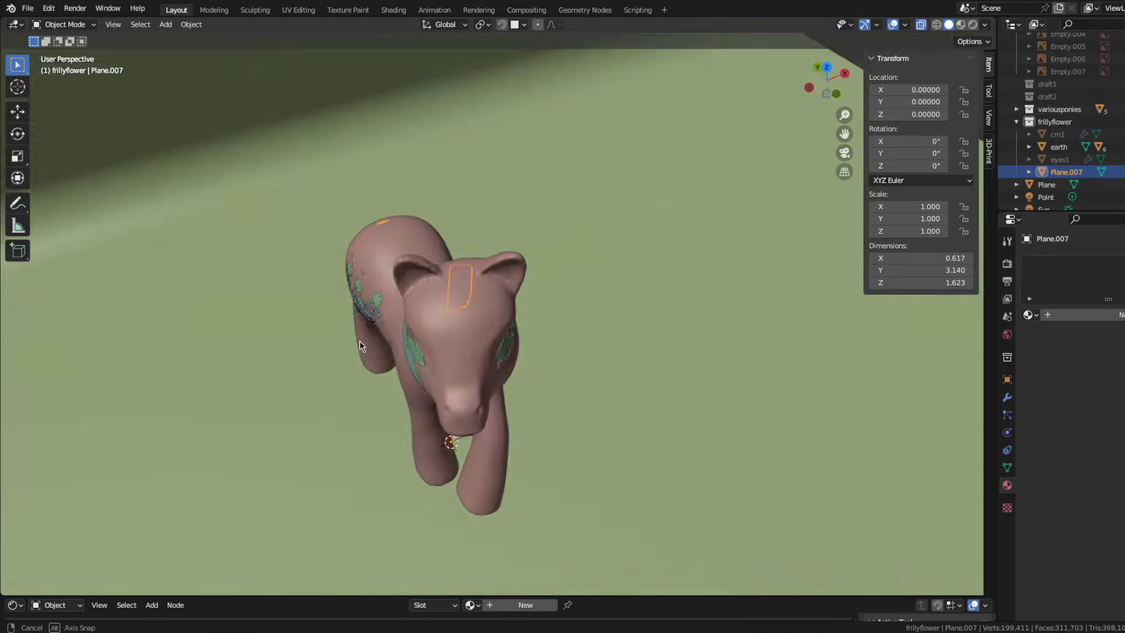
pyautogui.moveTo(351, 293); pyautogui.dragTo(432, 216, button='middle')
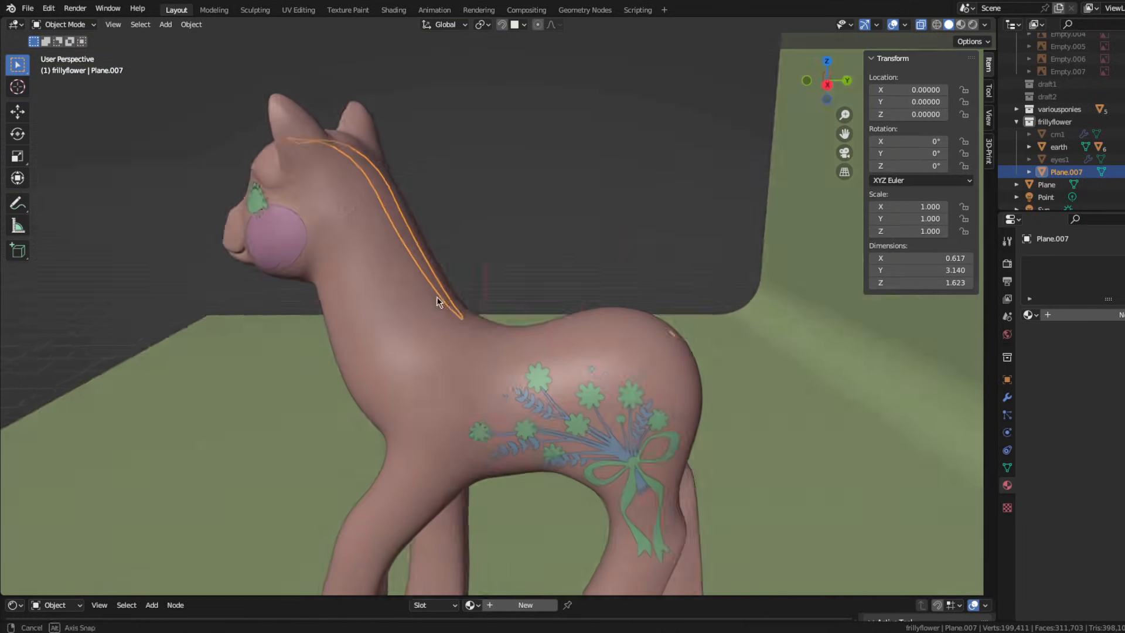
pyautogui.press('Tab')
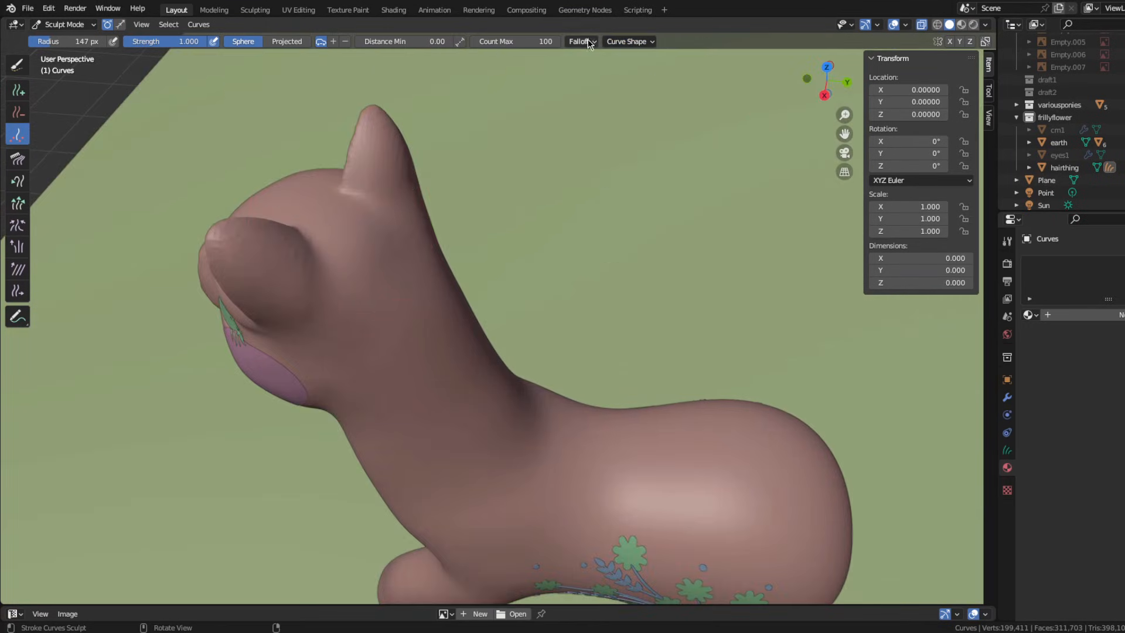
# Set the Add brush's curve shape, comb the mane's hair strands down over the neck, and re-enter curve sculpting
pyautogui.click(625, 41)
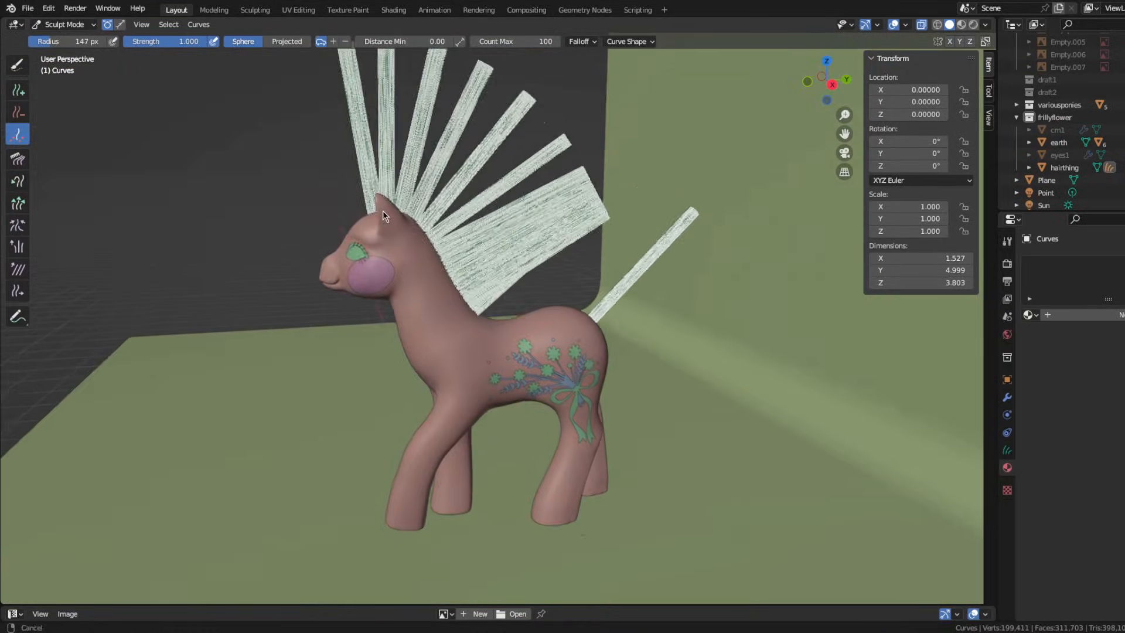
pyautogui.moveTo(382, 210); pyautogui.dragTo(318, 154, button='middle')
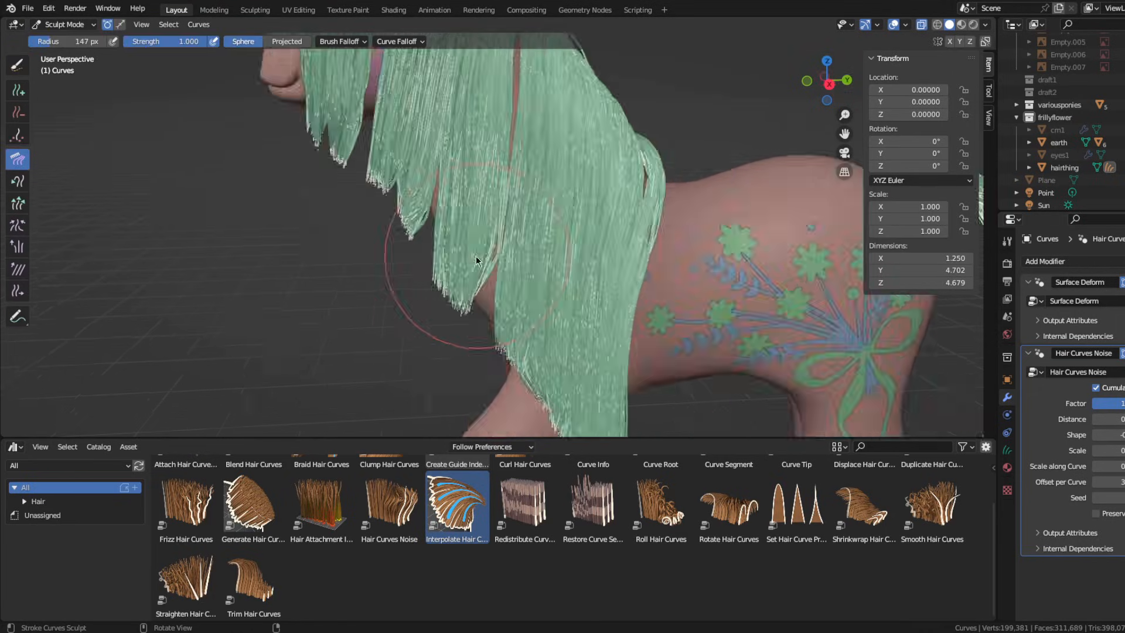
pyautogui.moveTo(476, 260)
pyautogui.mouseDown()
pyautogui.moveTo(482, 283)
pyautogui.moveTo(452, 351)
pyautogui.mouseUp()
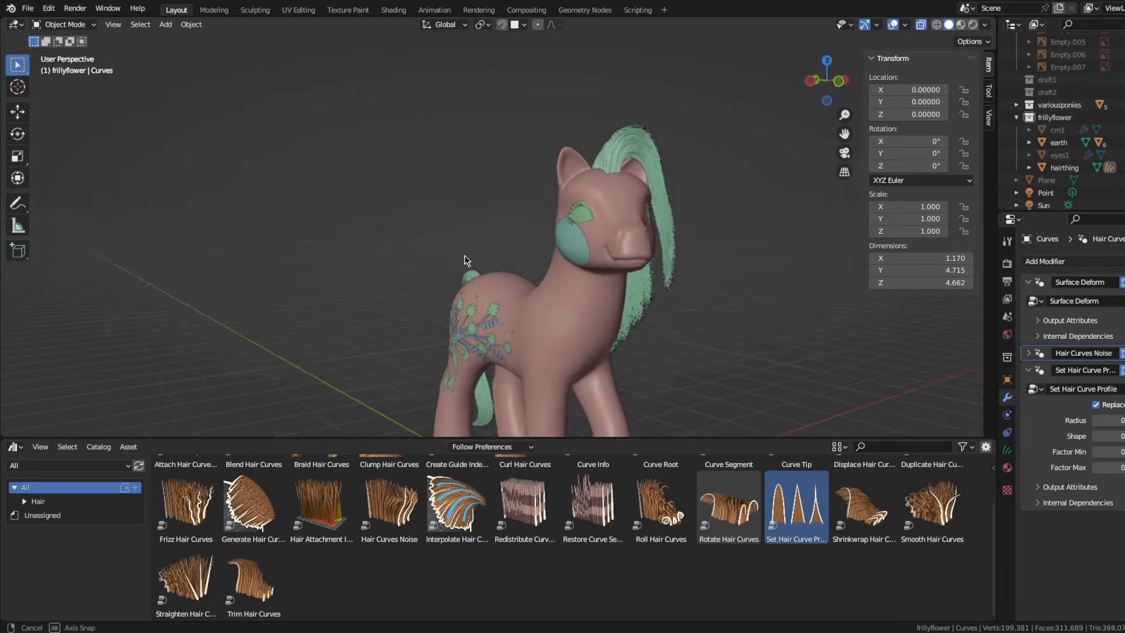
pyautogui.hotkey('ctrl', 'Tab')
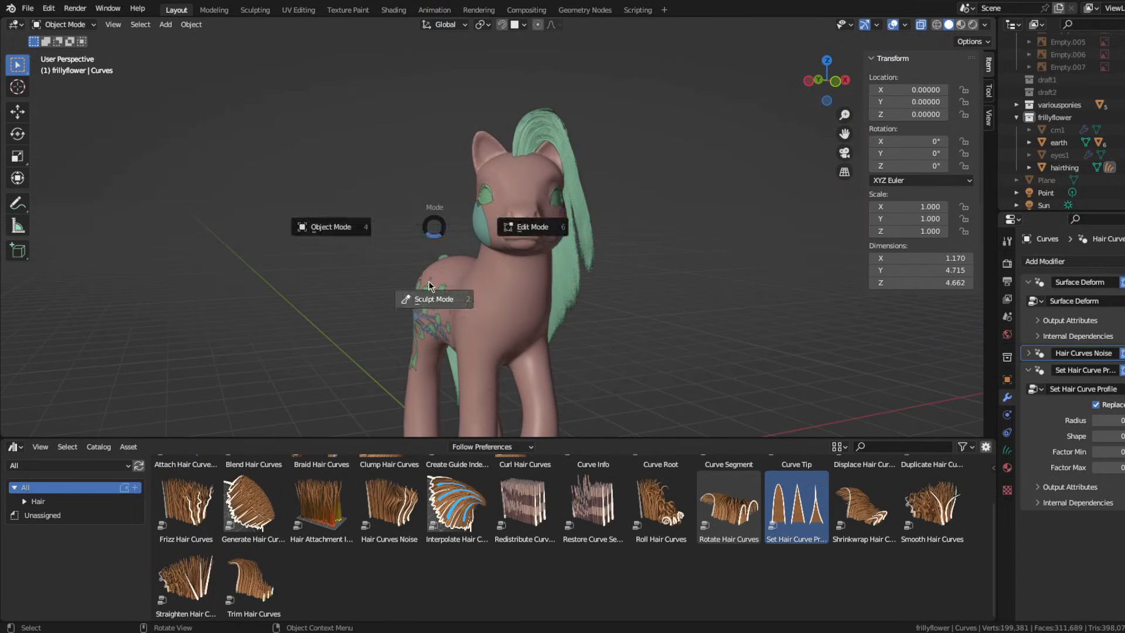
pyautogui.click(431, 296)
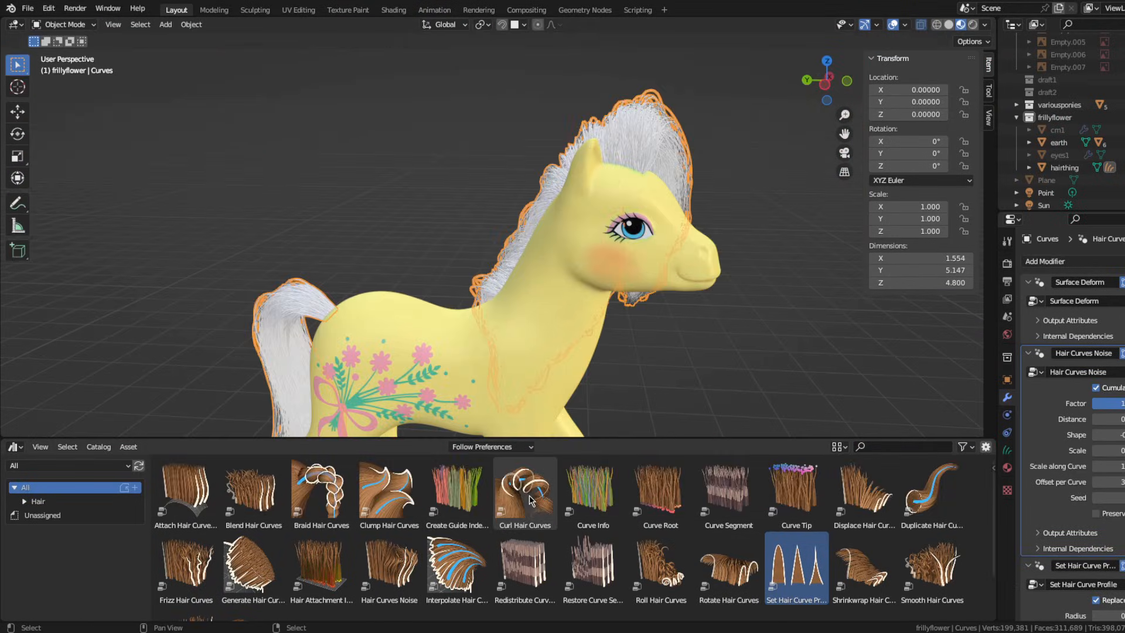
# Apply the Curl Hair Curves asset to the pony's hair and adjust its Guide Distance
pyautogui.moveTo(530, 499); pyautogui.dragTo(515, 293)
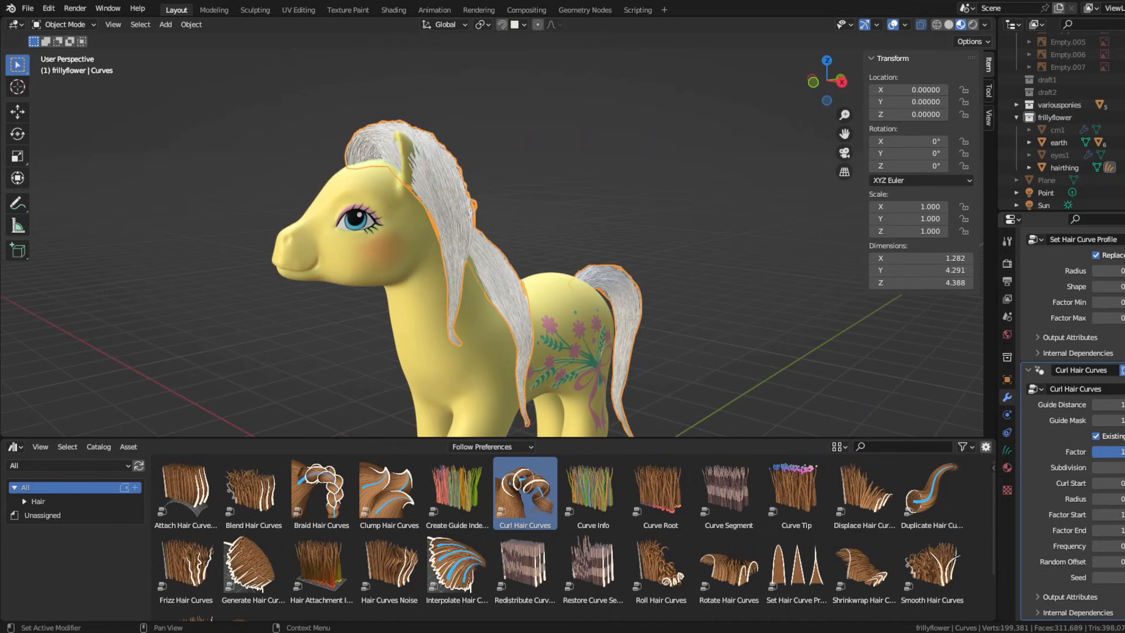
pyautogui.moveTo(1107, 404); pyautogui.dragTo(1095, 404)
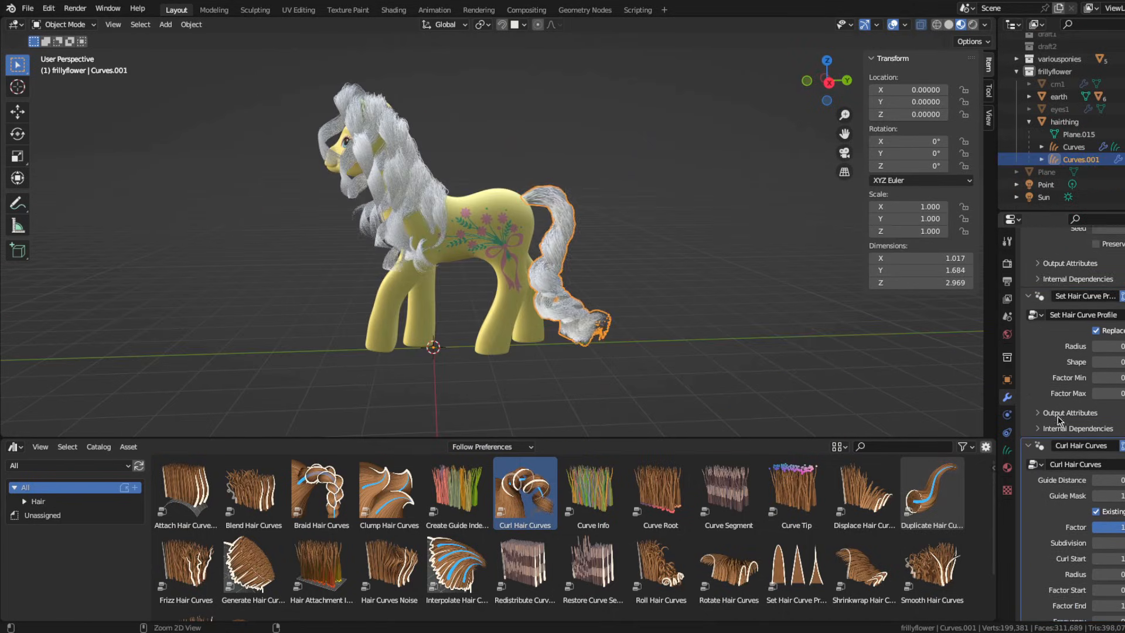
pyautogui.scroll(6, 1059, 419)
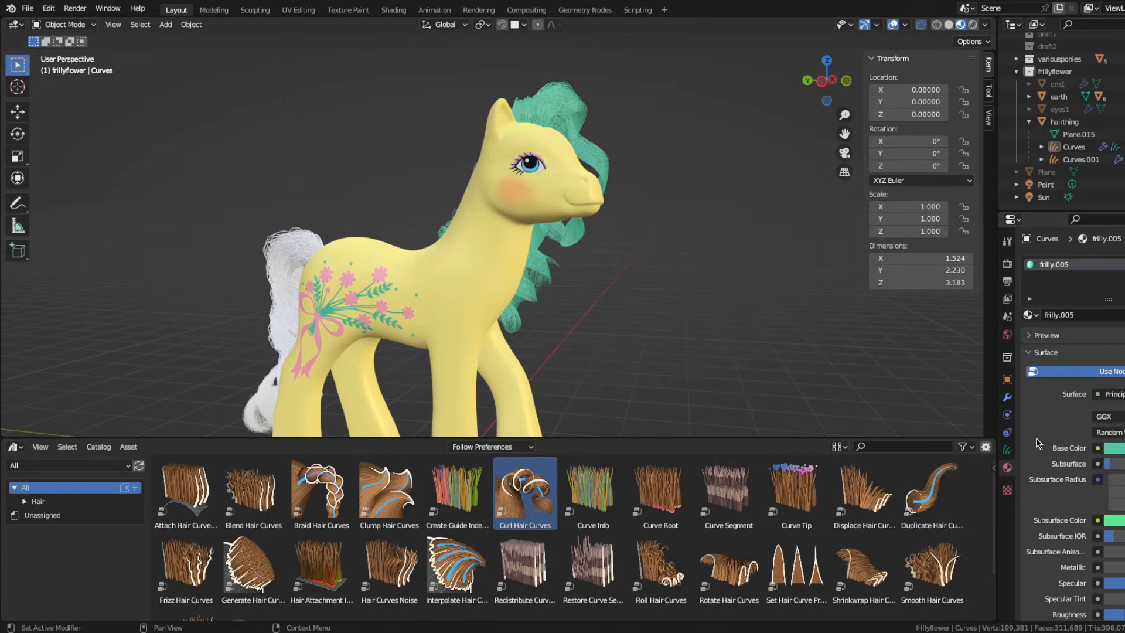
# Adjust the base color of the mane hair material to turquoise green and show the tail hair's modifiers
pyautogui.scroll(-2, 1038, 444)
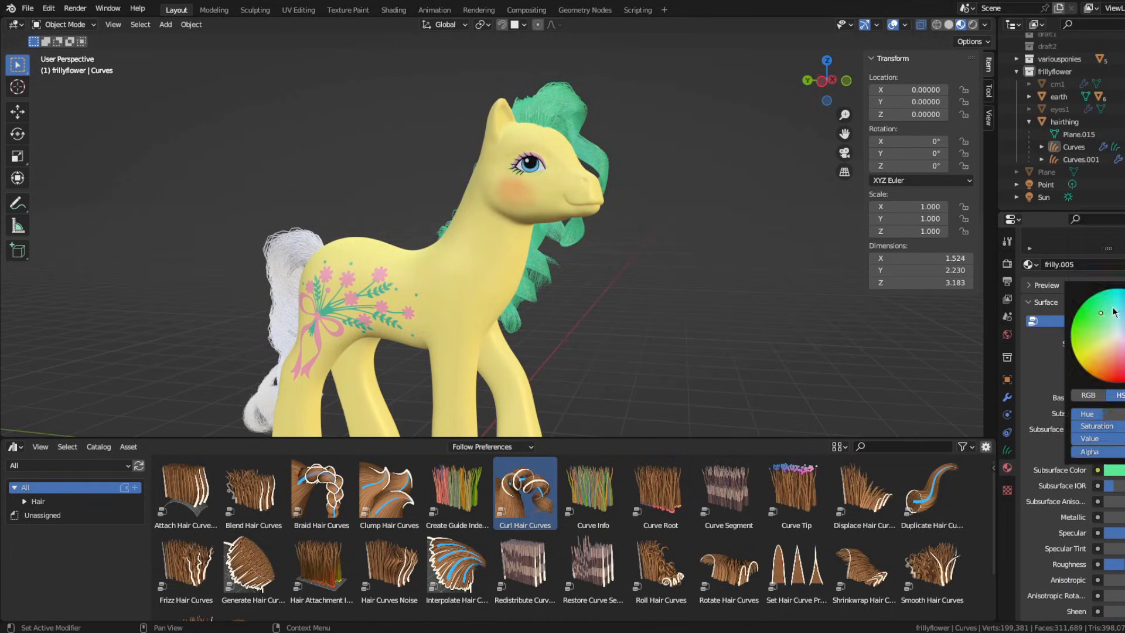
pyautogui.scroll(-1, 1055, 445)
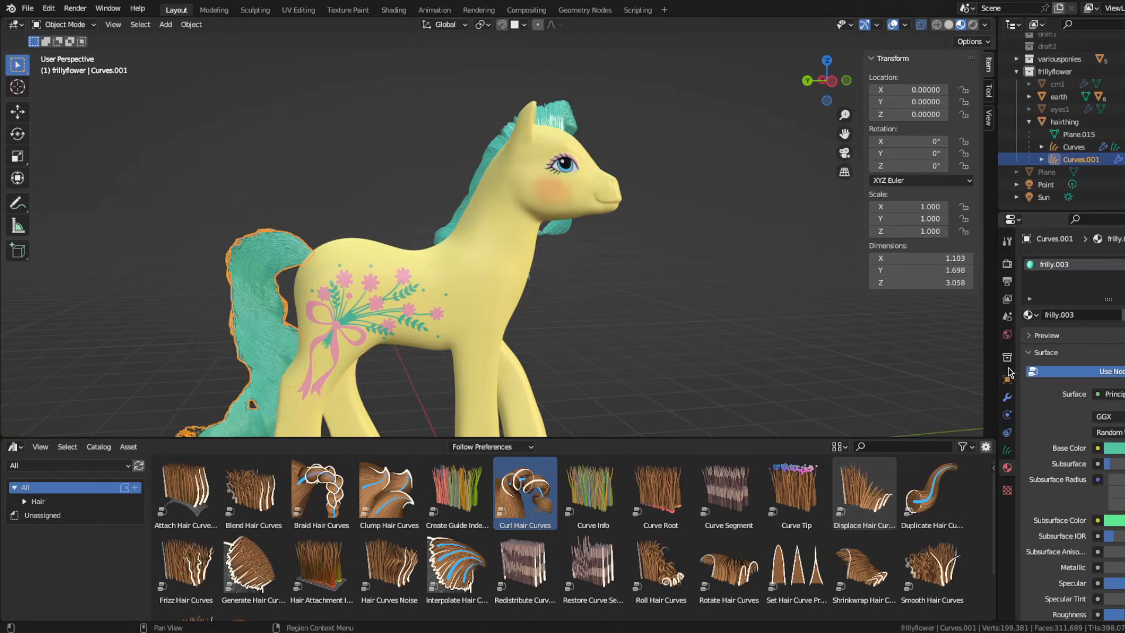
pyautogui.click(1007, 396)
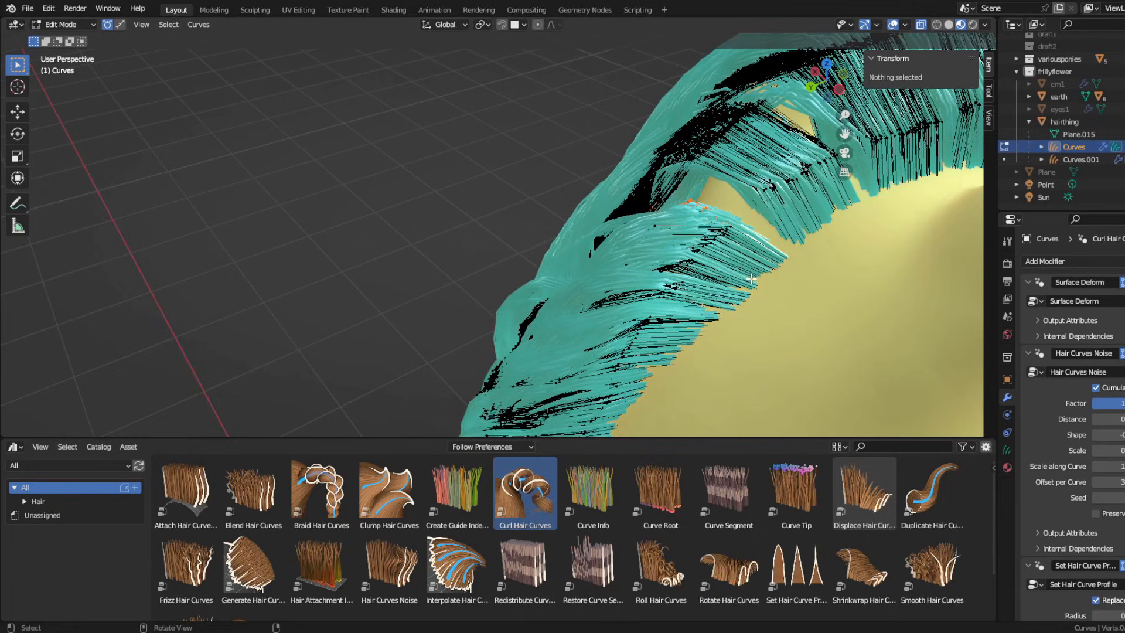
# Move the mane's hair control points beside the first bald gap so the strands cover the scalp
pyautogui.press('g')
pyautogui.click(711, 172)
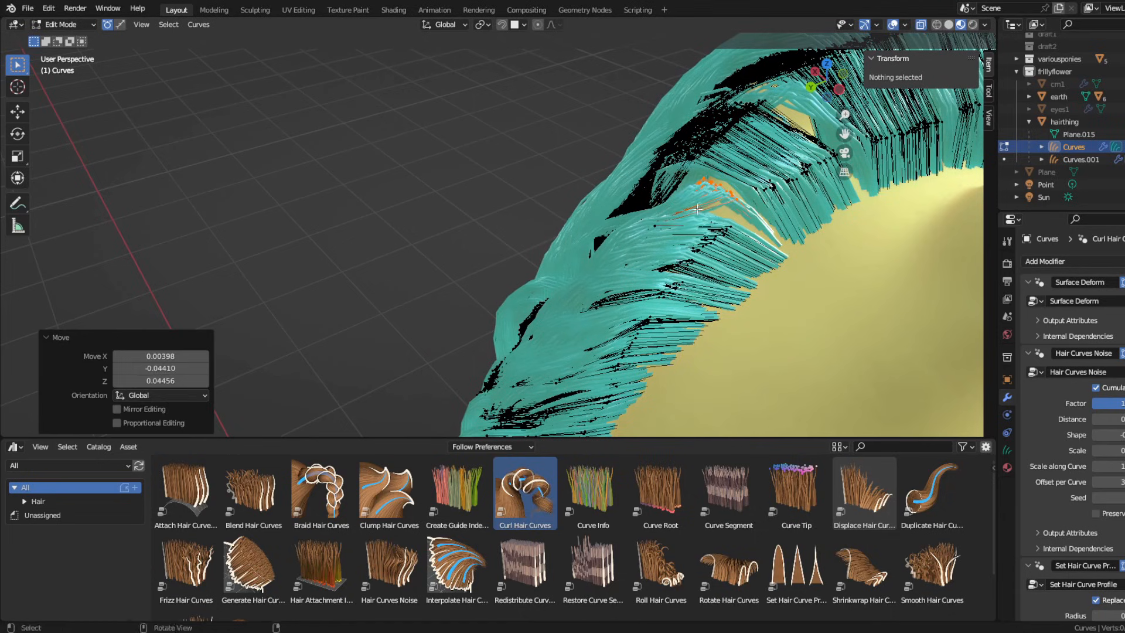
pyautogui.moveTo(712, 173); pyautogui.dragTo(776, 214)
pyautogui.press('g')
pyautogui.click(762, 197)
pyautogui.press('g')
pyautogui.click(753, 202)
pyautogui.moveTo(753, 203); pyautogui.dragTo(691, 234, button='middle')
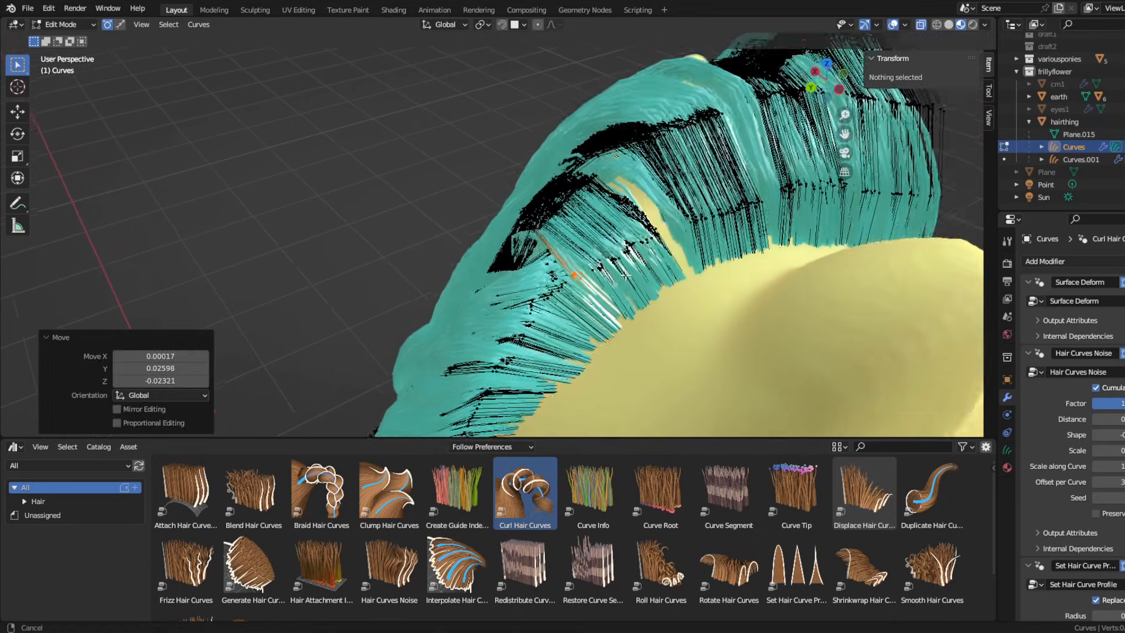
# Select the hair points around the second gap farther along the mane and shift them over the exposed skin
pyautogui.moveTo(650, 217); pyautogui.dragTo(697, 254)
pyautogui.press('g')
pyautogui.click(685, 258)
pyautogui.press('g')
pyautogui.click(662, 252)
pyautogui.moveTo(662, 234); pyautogui.dragTo(656, 252, button='middle')
pyautogui.press('g')
pyautogui.click(650, 258)
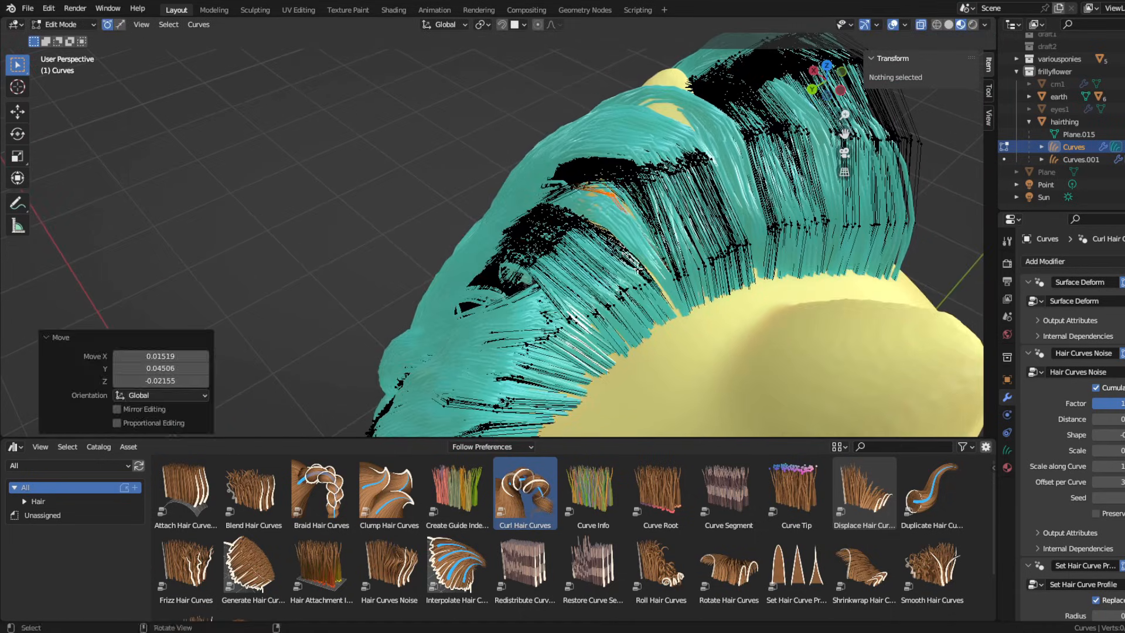
# Nudge the remaining mane points beside the parting near the ear to close the opening between the hair clumps
pyautogui.press('g')
pyautogui.click(671, 295)
pyautogui.moveTo(671, 296); pyautogui.dragTo(644, 263, button='middle')
pyautogui.moveTo(641, 196); pyautogui.dragTo(683, 238)
pyautogui.press('g')
pyautogui.click(673, 234)
pyautogui.press('g')
pyautogui.click(664, 234)
pyautogui.moveTo(665, 234); pyautogui.dragTo(657, 273, button='middle')
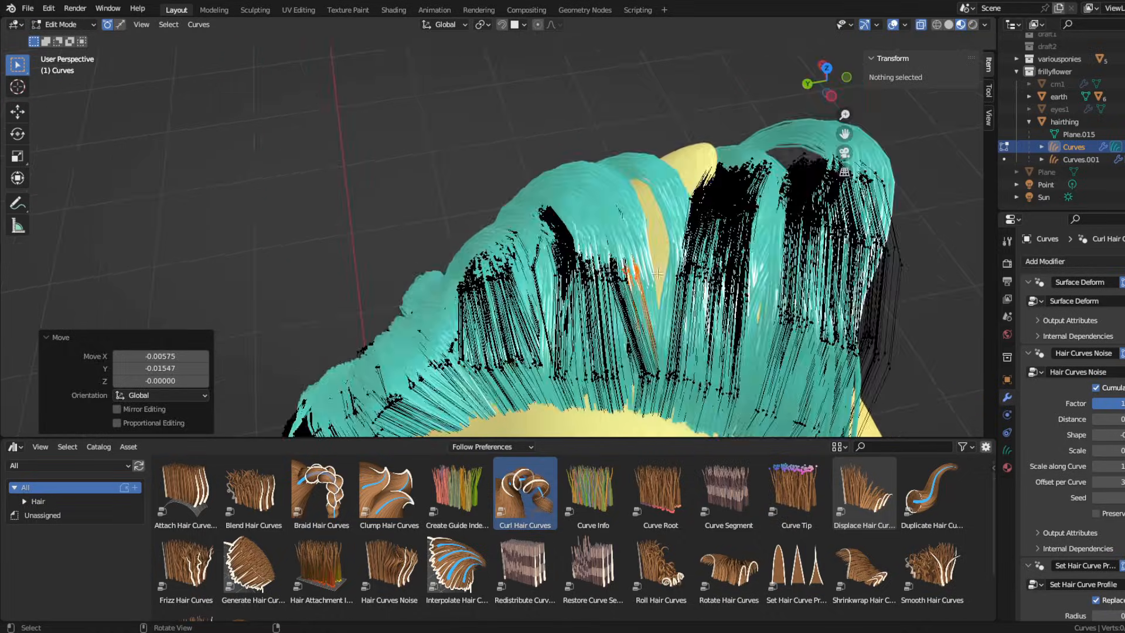
pyautogui.moveTo(587, 267)
pyautogui.mouseDown(button='middle')
pyautogui.moveTo(602, 290)
pyautogui.moveTo(586, 275)
pyautogui.mouseUp(button='middle')
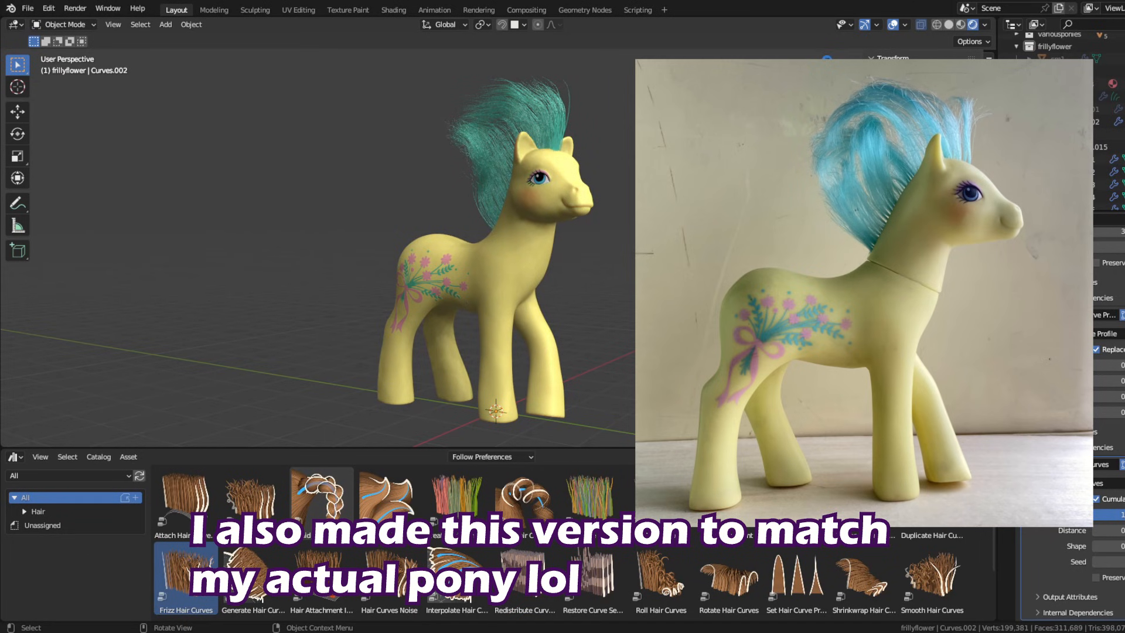
# Rotate the yellow pony 61.3° about the Z axis in the right orthographic view
pyautogui.click(544, 264)
pyautogui.press('KP_3')
pyautogui.press('r')
pyautogui.press('z')
pyautogui.click(376, 316)
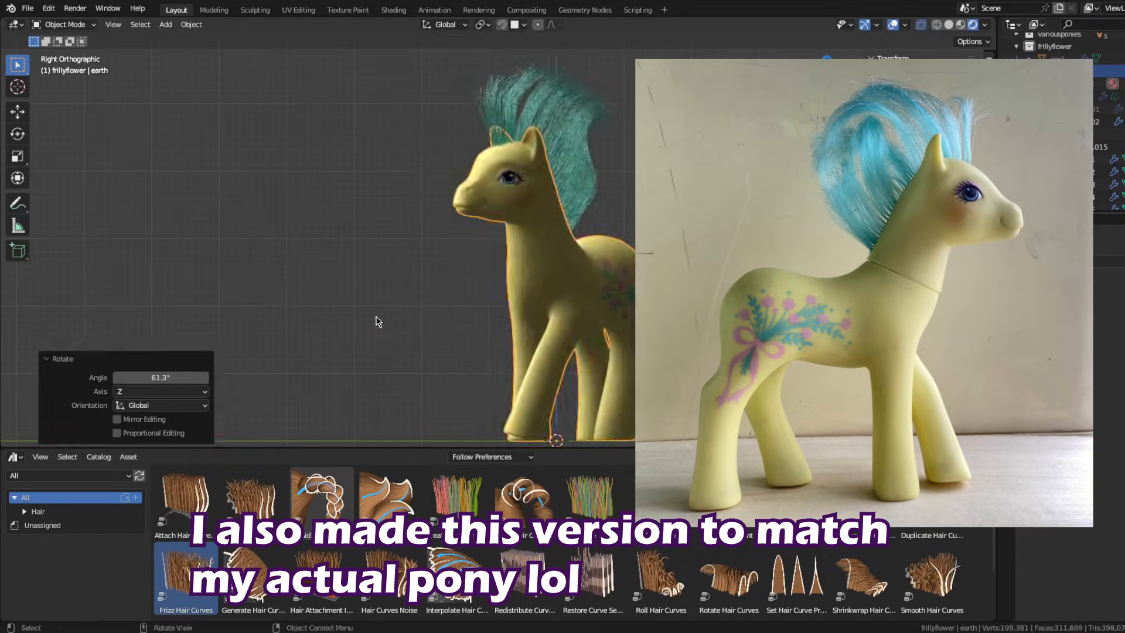
pyautogui.moveTo(378, 321); pyautogui.dragTo(410, 311, button='middle')
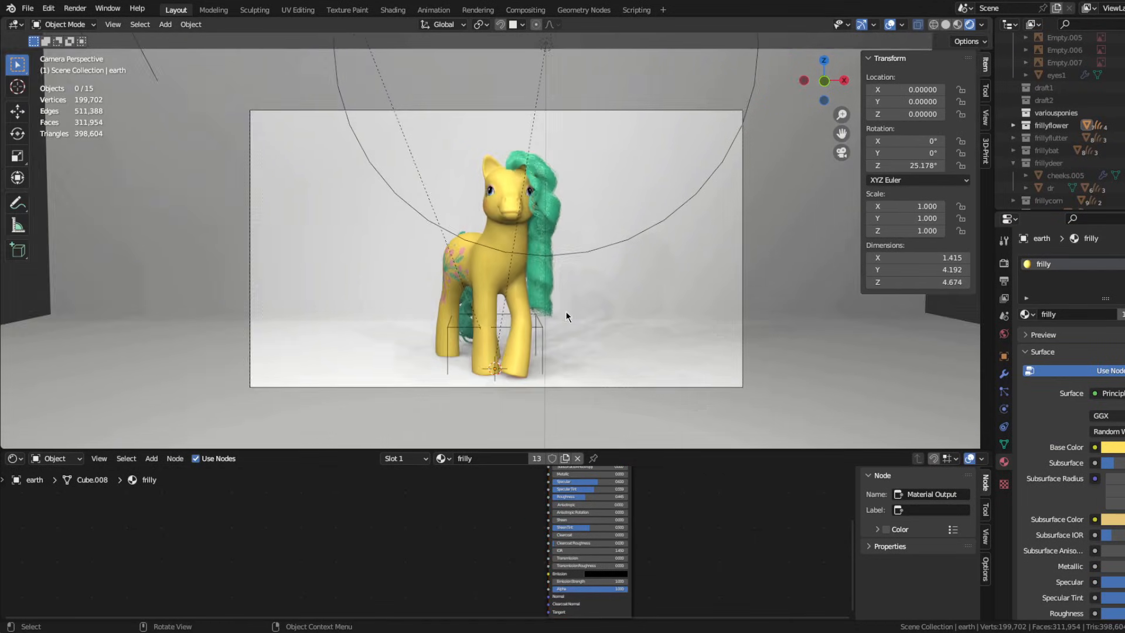
# Select the studio backdrop plane behind the pony and open its mesh for editing
pyautogui.moveTo(565, 319); pyautogui.dragTo(522, 360, button='middle')
pyautogui.scroll(-4, 483, 329)
pyautogui.scroll(-2, 553, 363)
pyautogui.moveTo(624, 326)
pyautogui.mouseDown(button='middle')
pyautogui.moveTo(593, 331)
pyautogui.moveTo(618, 326)
pyautogui.mouseUp(button='middle')
pyautogui.click(619, 327)
pyautogui.press('Tab')
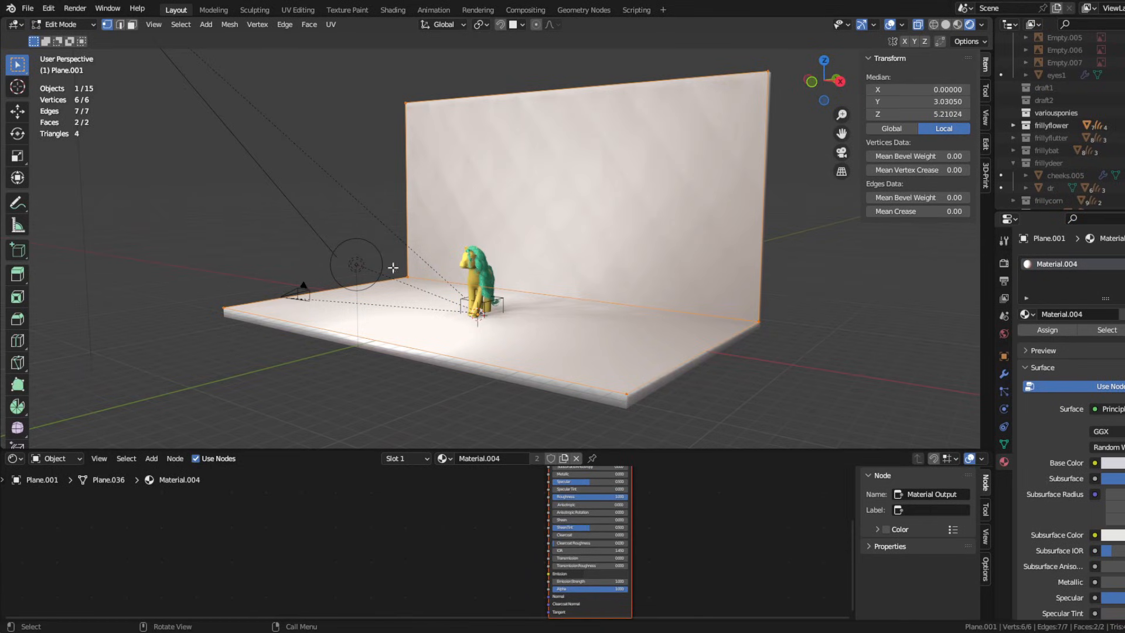
pyautogui.click(595, 291)
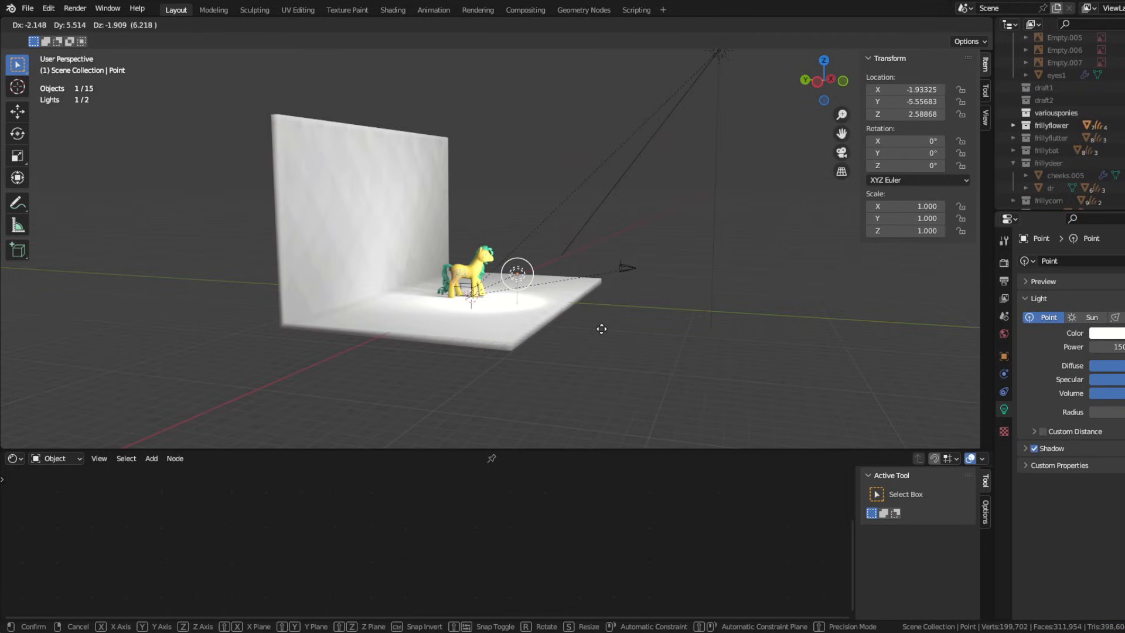
# Reposition the point light in front of the pony while checking the lighting through the camera
pyautogui.press('KP_0')
pyautogui.press('g')
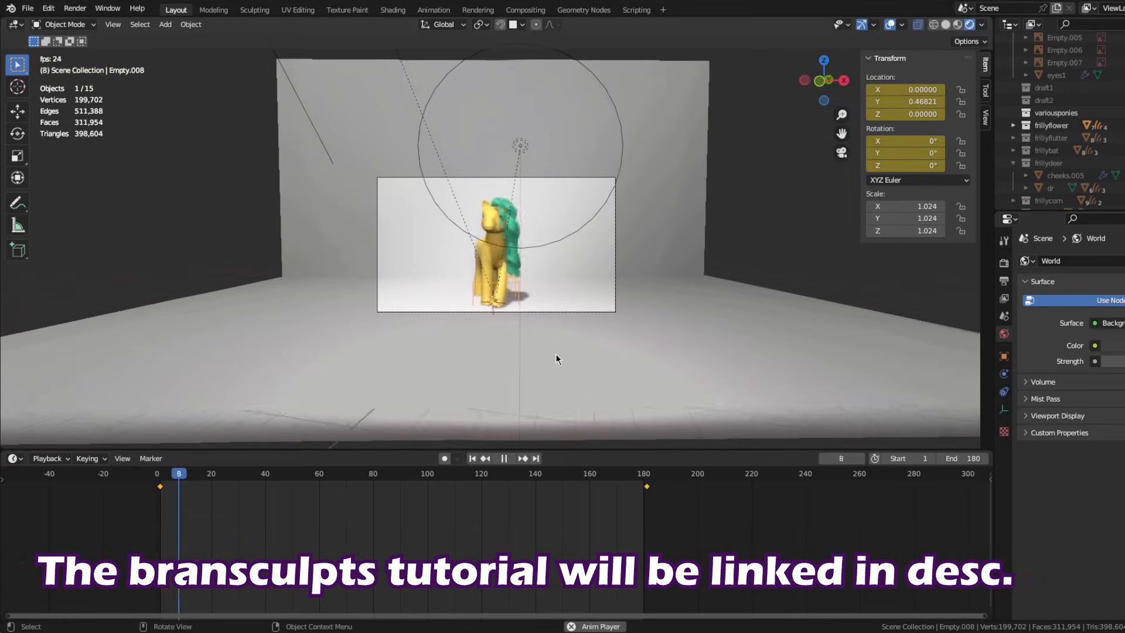
pyautogui.scroll(4, 411, 294)
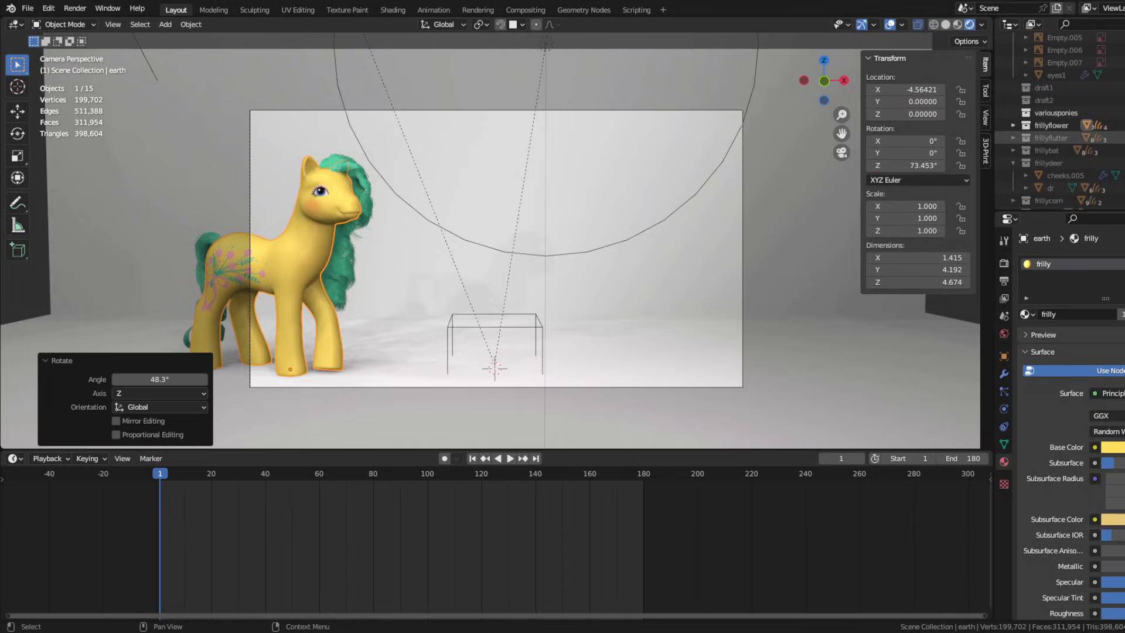
# Show the frillyflutter collection and rotate its pink pony 43.6° about the Z axis
pyautogui.click(1122, 138)
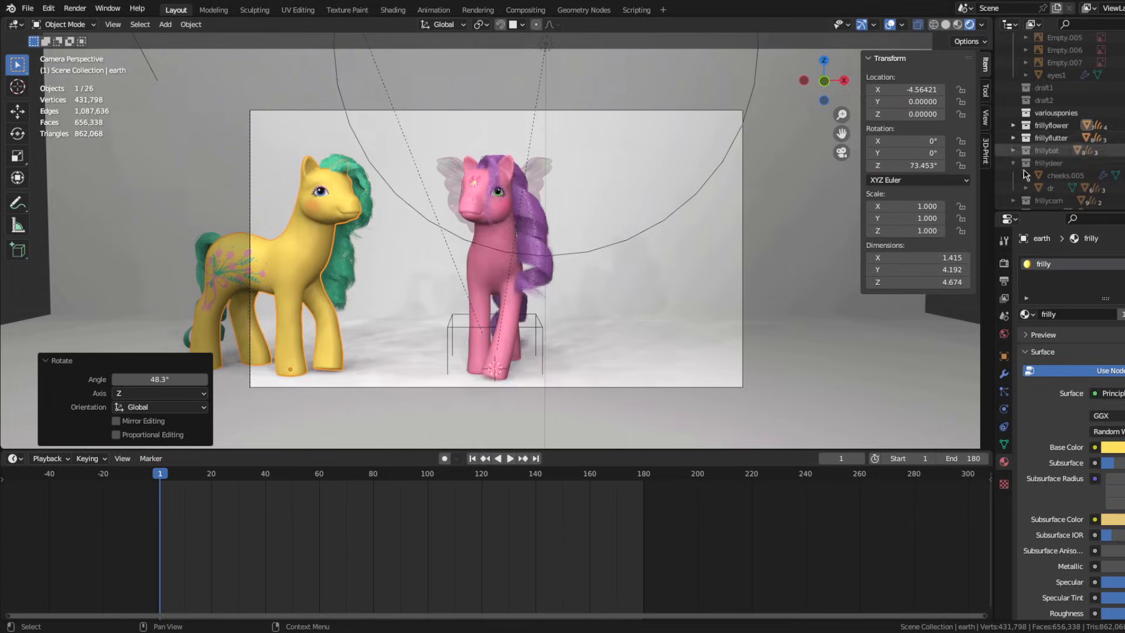
pyautogui.click(498, 276)
pyautogui.press('z')
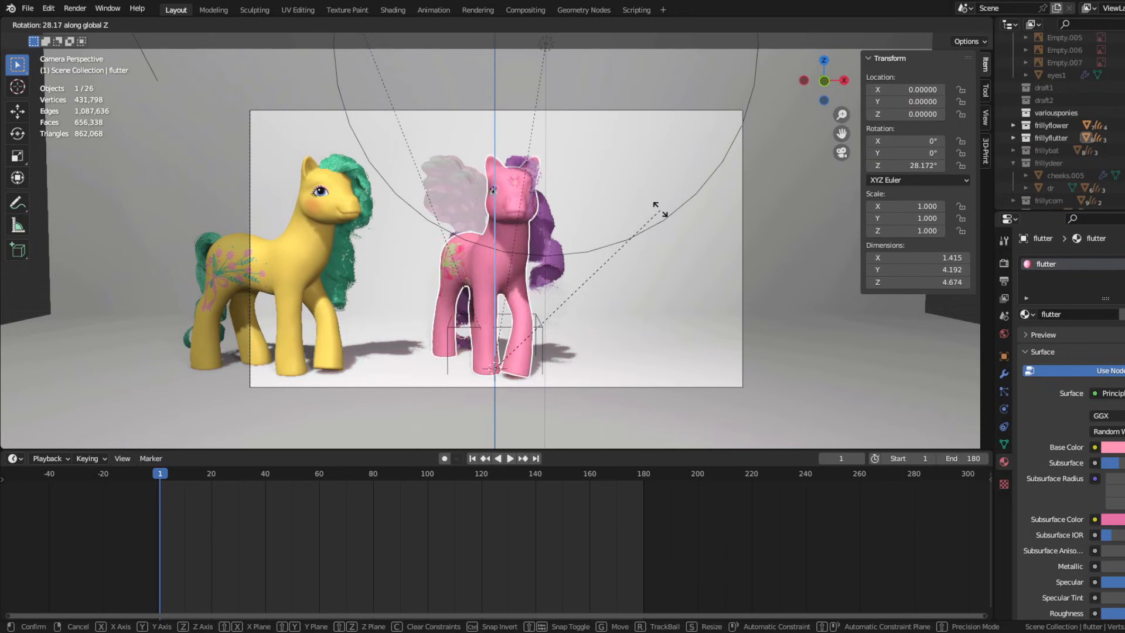
pyautogui.click(642, 124)
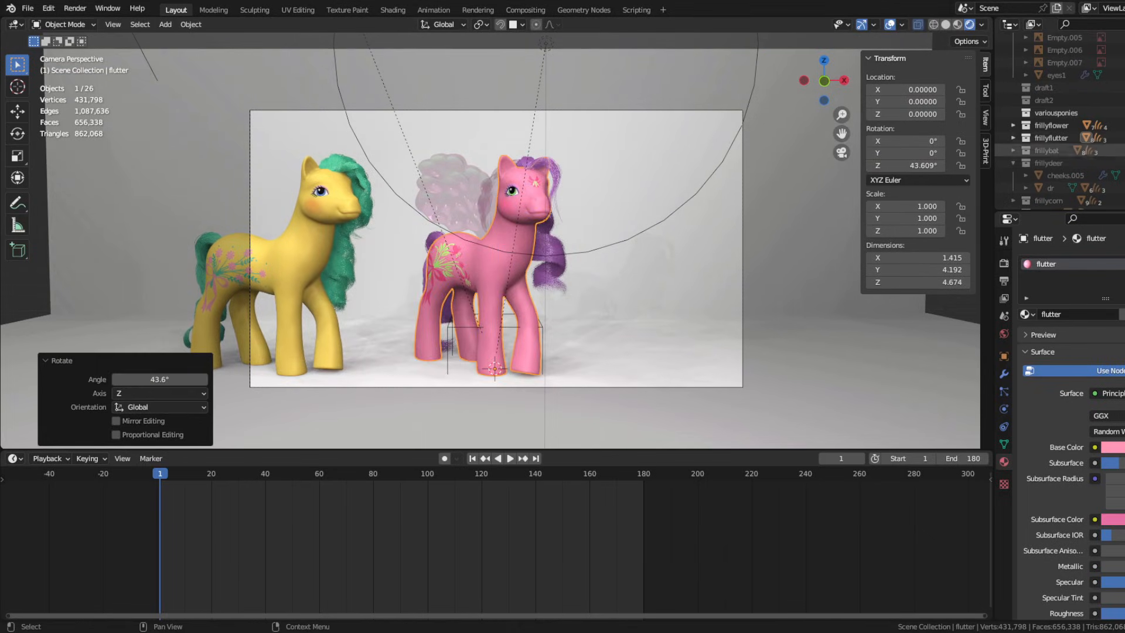
# Show the frillybat collection, move the bat pony along X beyond the pink pony, and turn the pink pony into side profile
pyautogui.click(1124, 150)
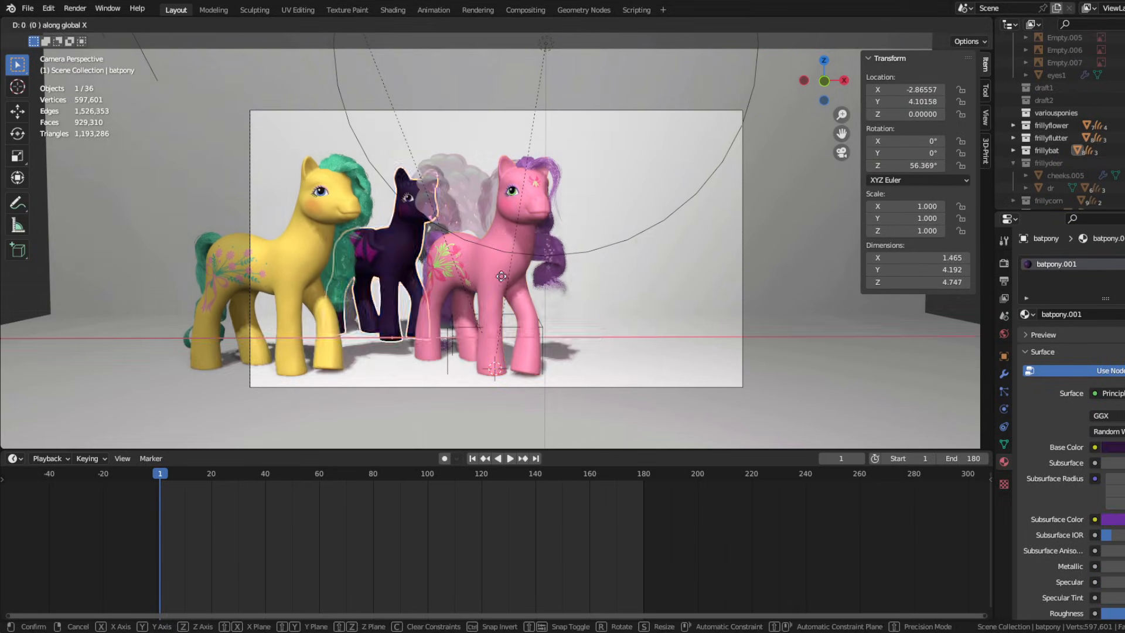
pyautogui.press('r')
pyautogui.press('z')
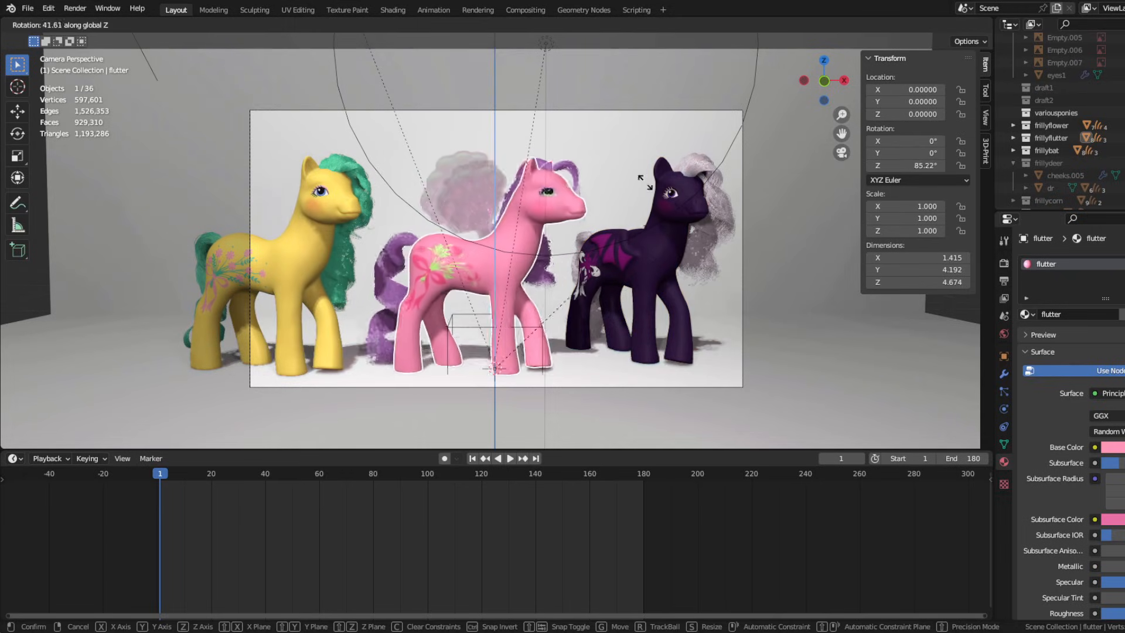
pyautogui.click(662, 261)
# Rotate the bat pony about -167° around Z so it faces back toward the pink pony
pyautogui.click(665, 258)
pyautogui.press('r')
pyautogui.press('z')
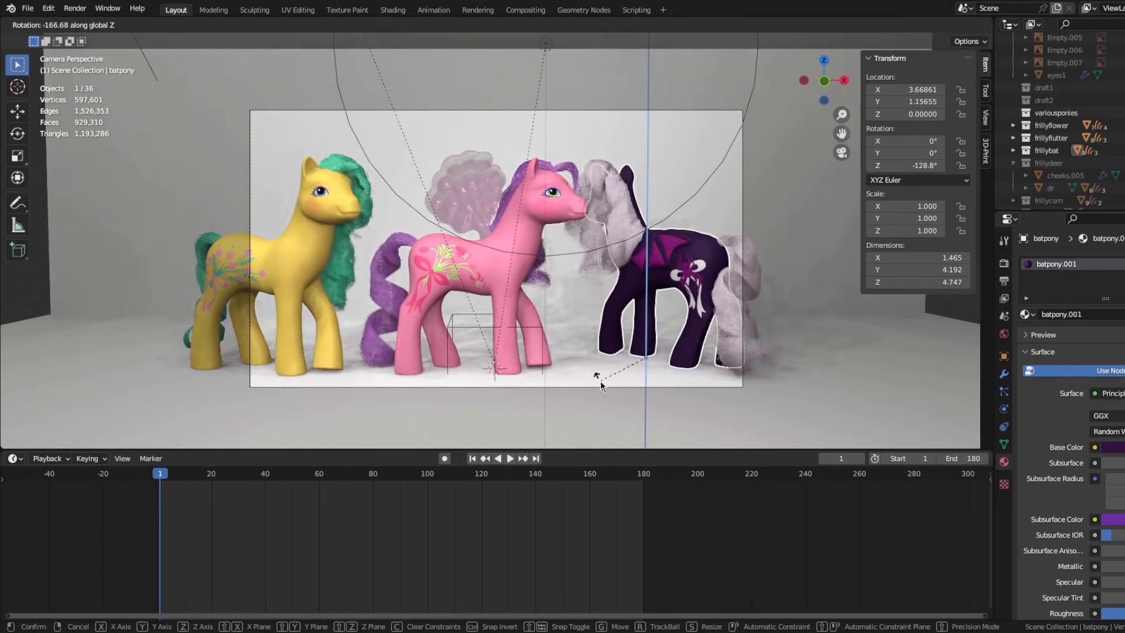
pyautogui.click(596, 375)
# Rotate the yellow pony -108° about the Z axis and play the turntable animation
pyautogui.click(308, 261)
pyautogui.press('r')
pyautogui.press('z')
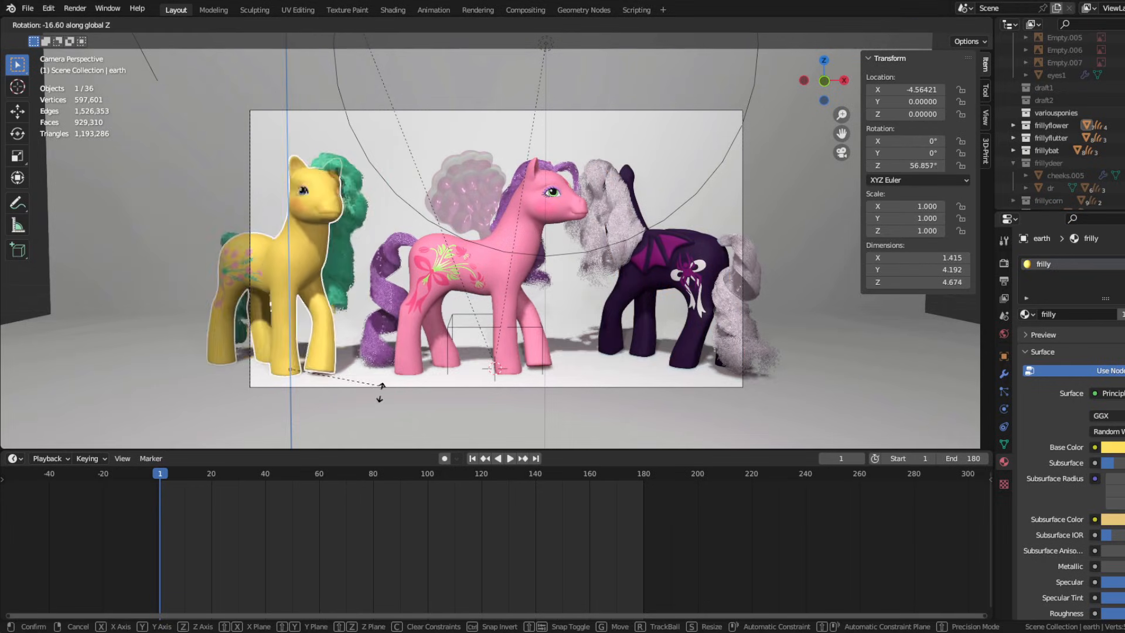
pyautogui.click(282, 407)
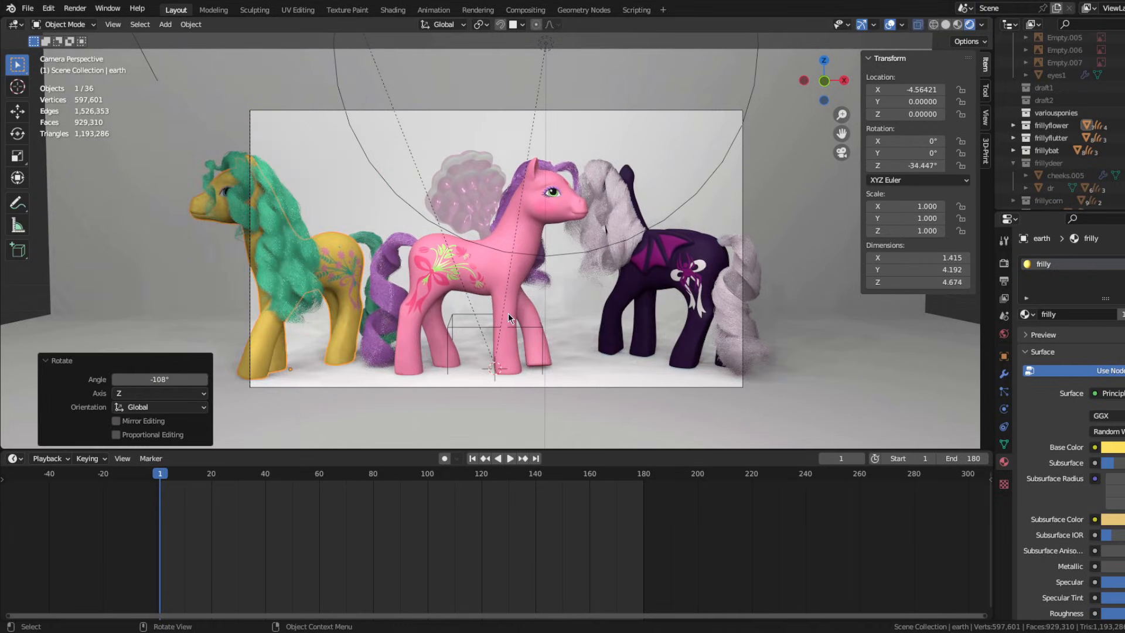
pyautogui.press('space')
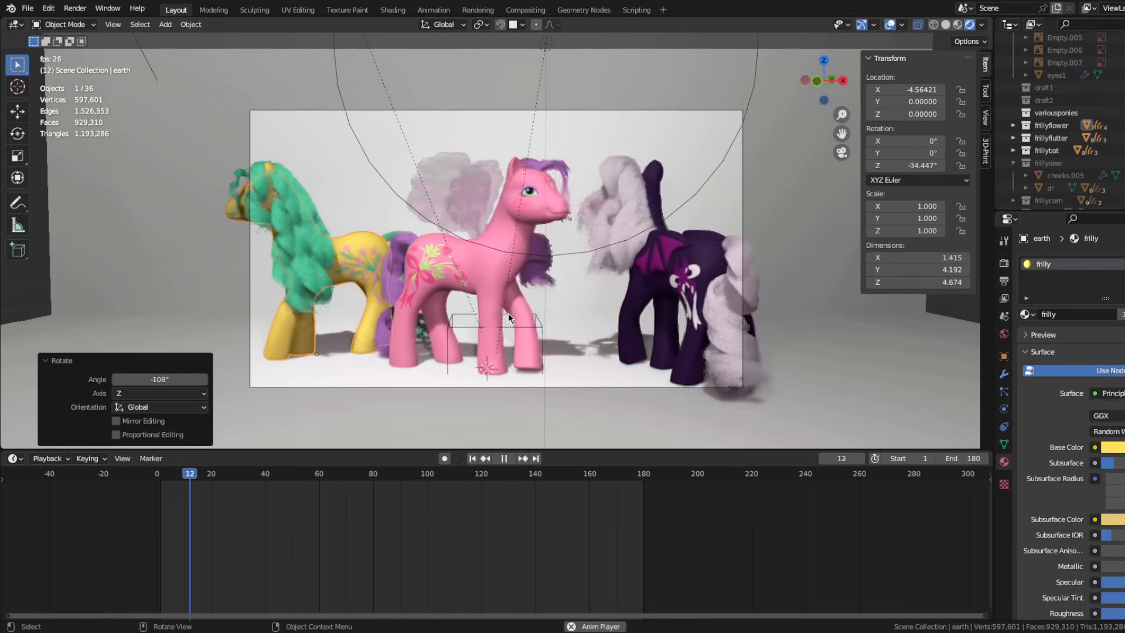